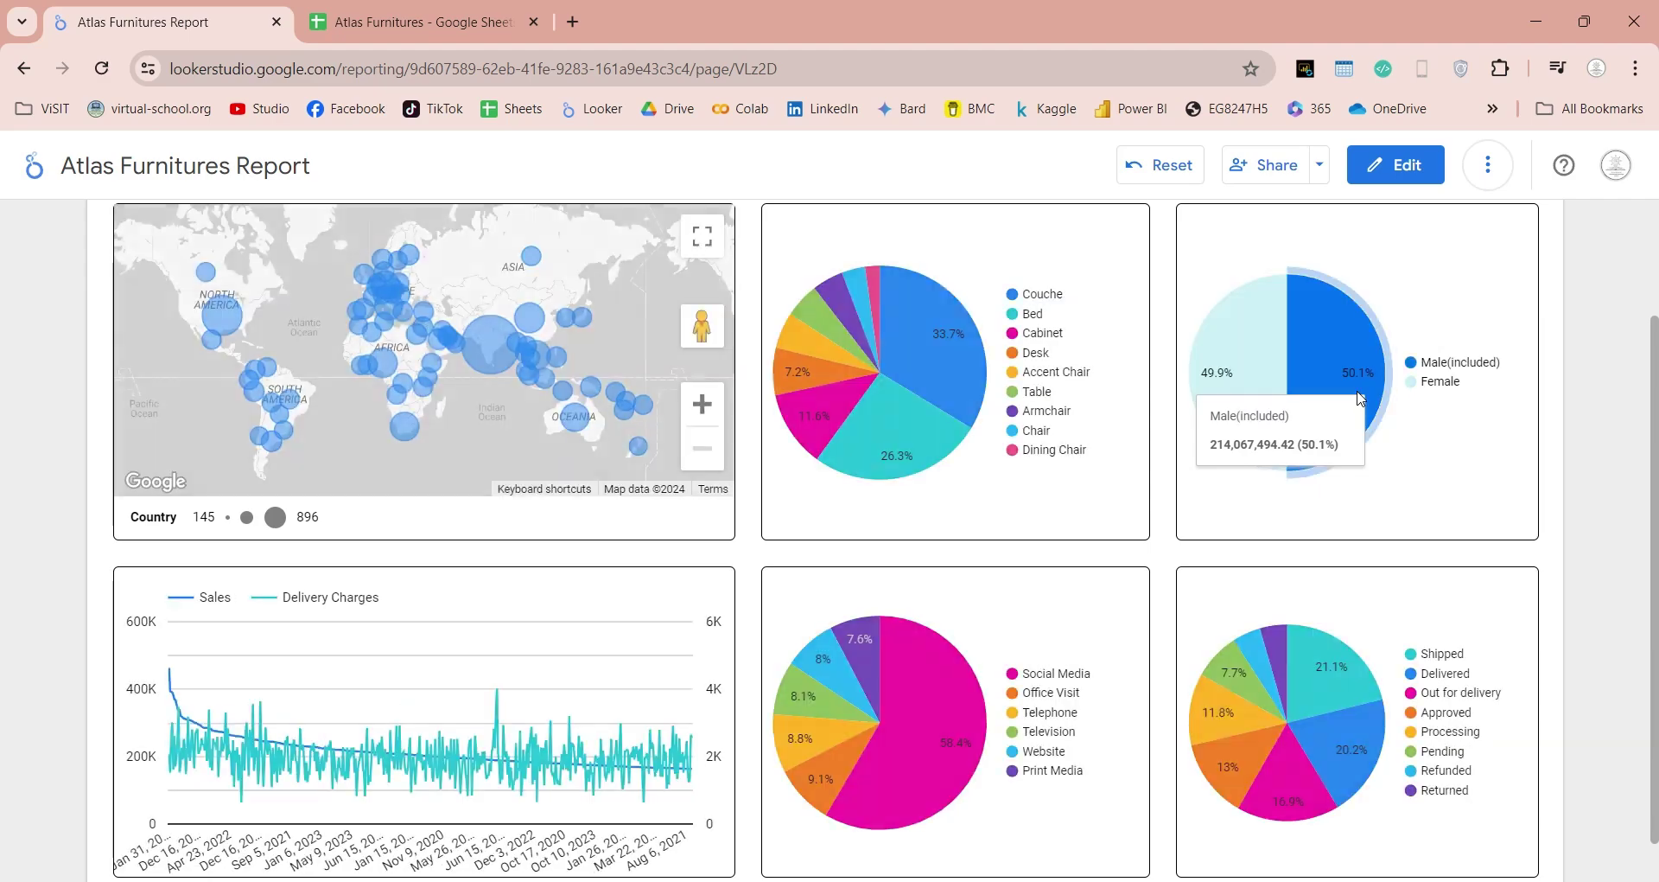
Cross-filter the report by individual slices of the order status pie chart, including Delivered, Processing, Pending and Refunded.
click(1331, 682)
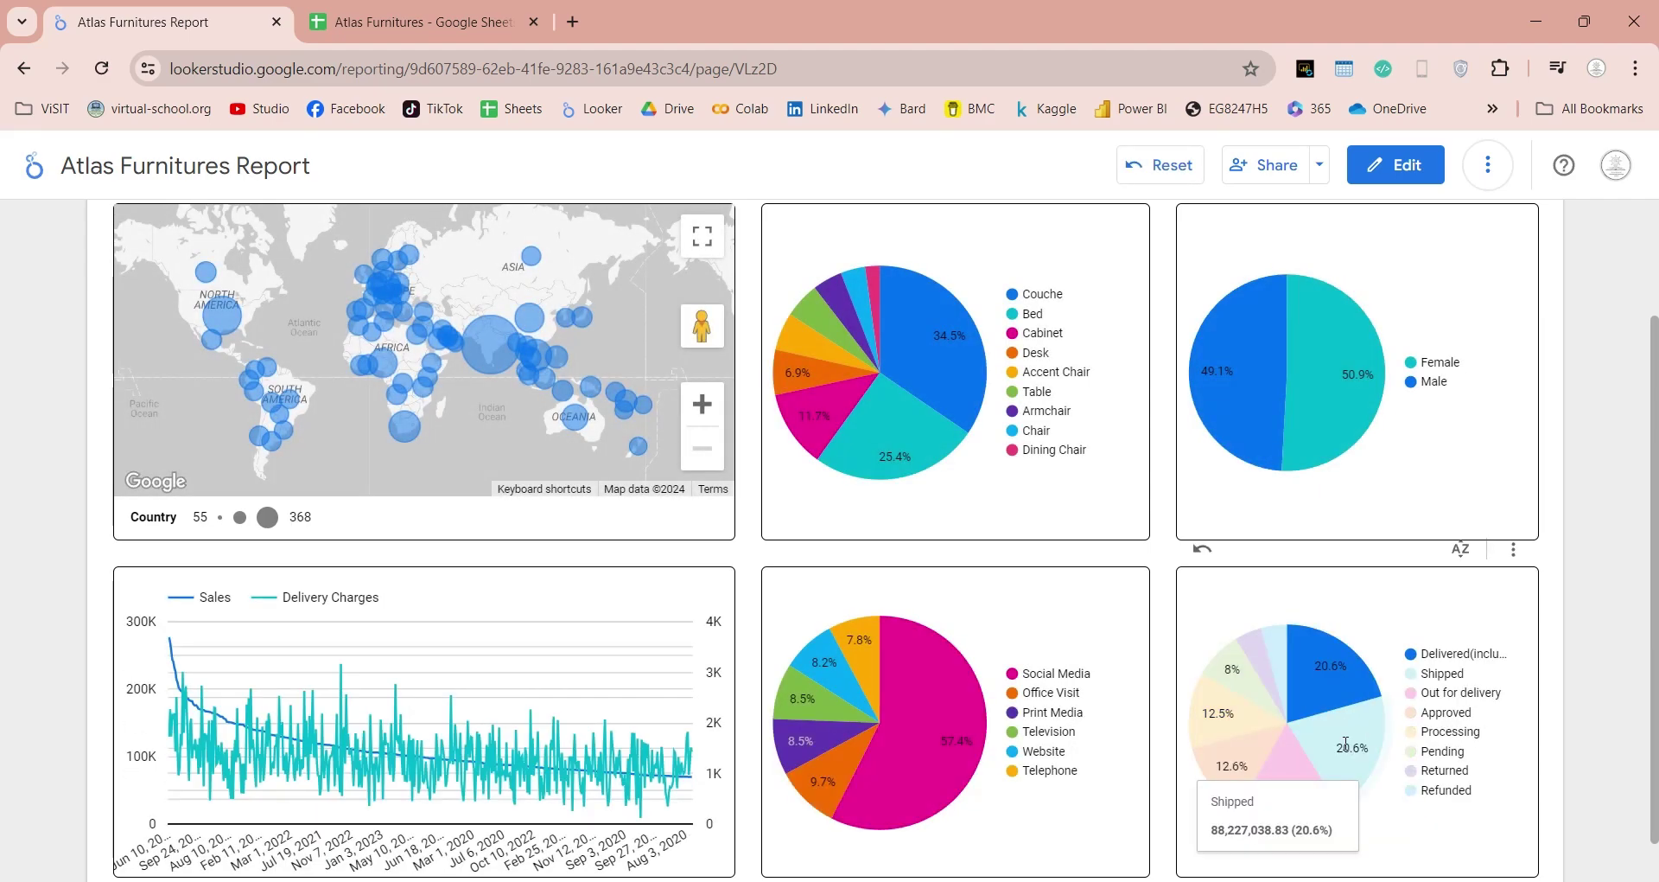
click(1293, 769)
click(1245, 767)
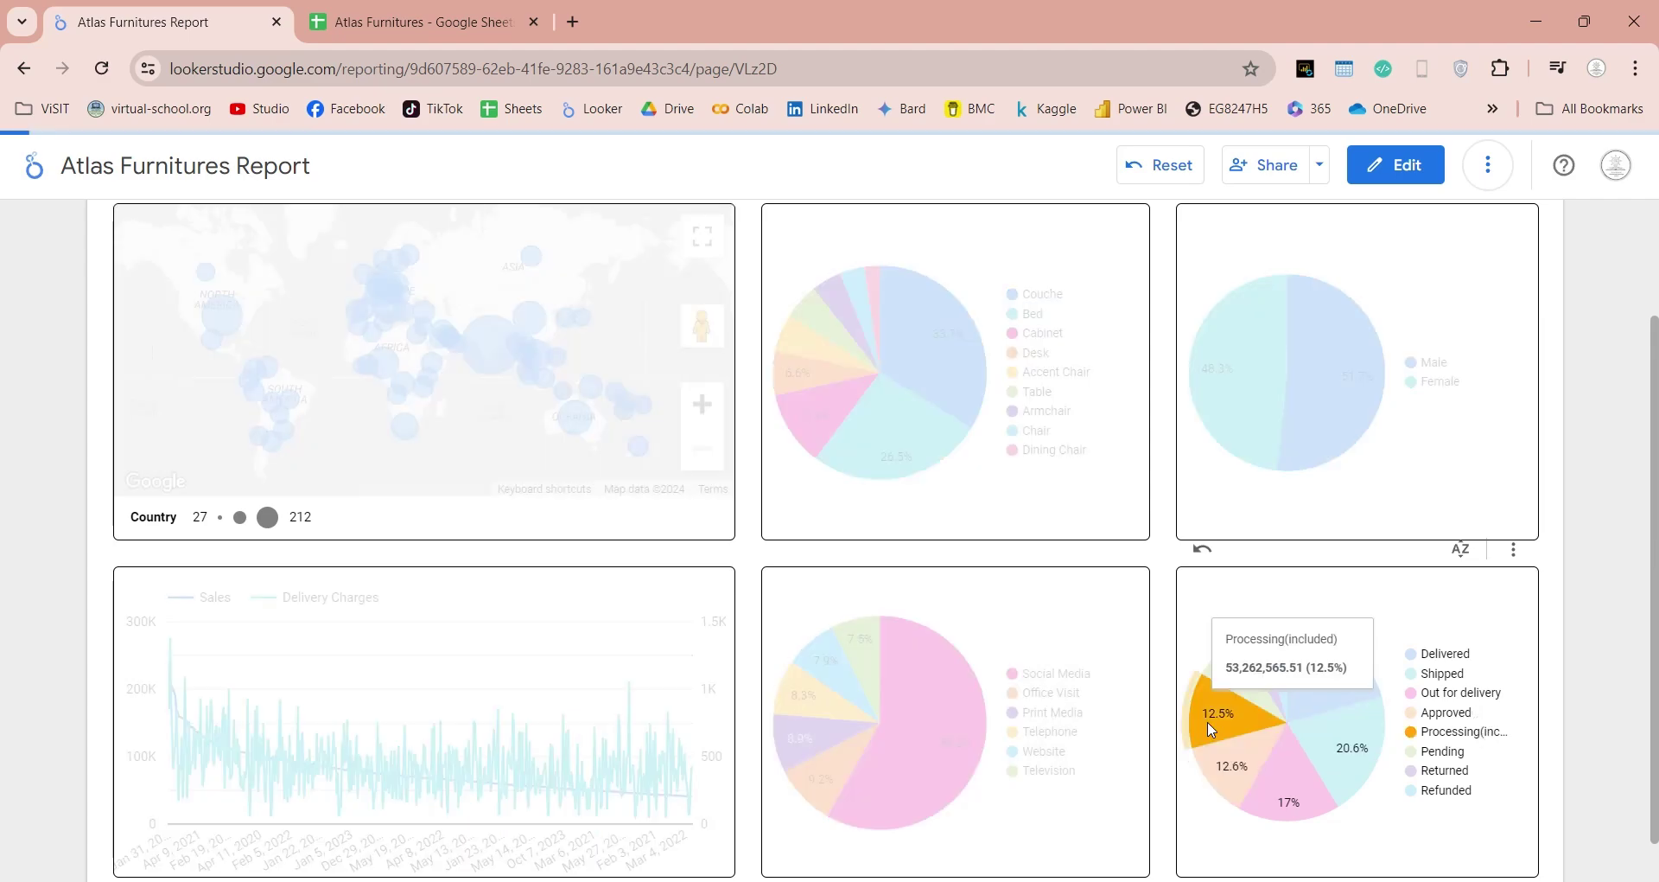
click(1245, 670)
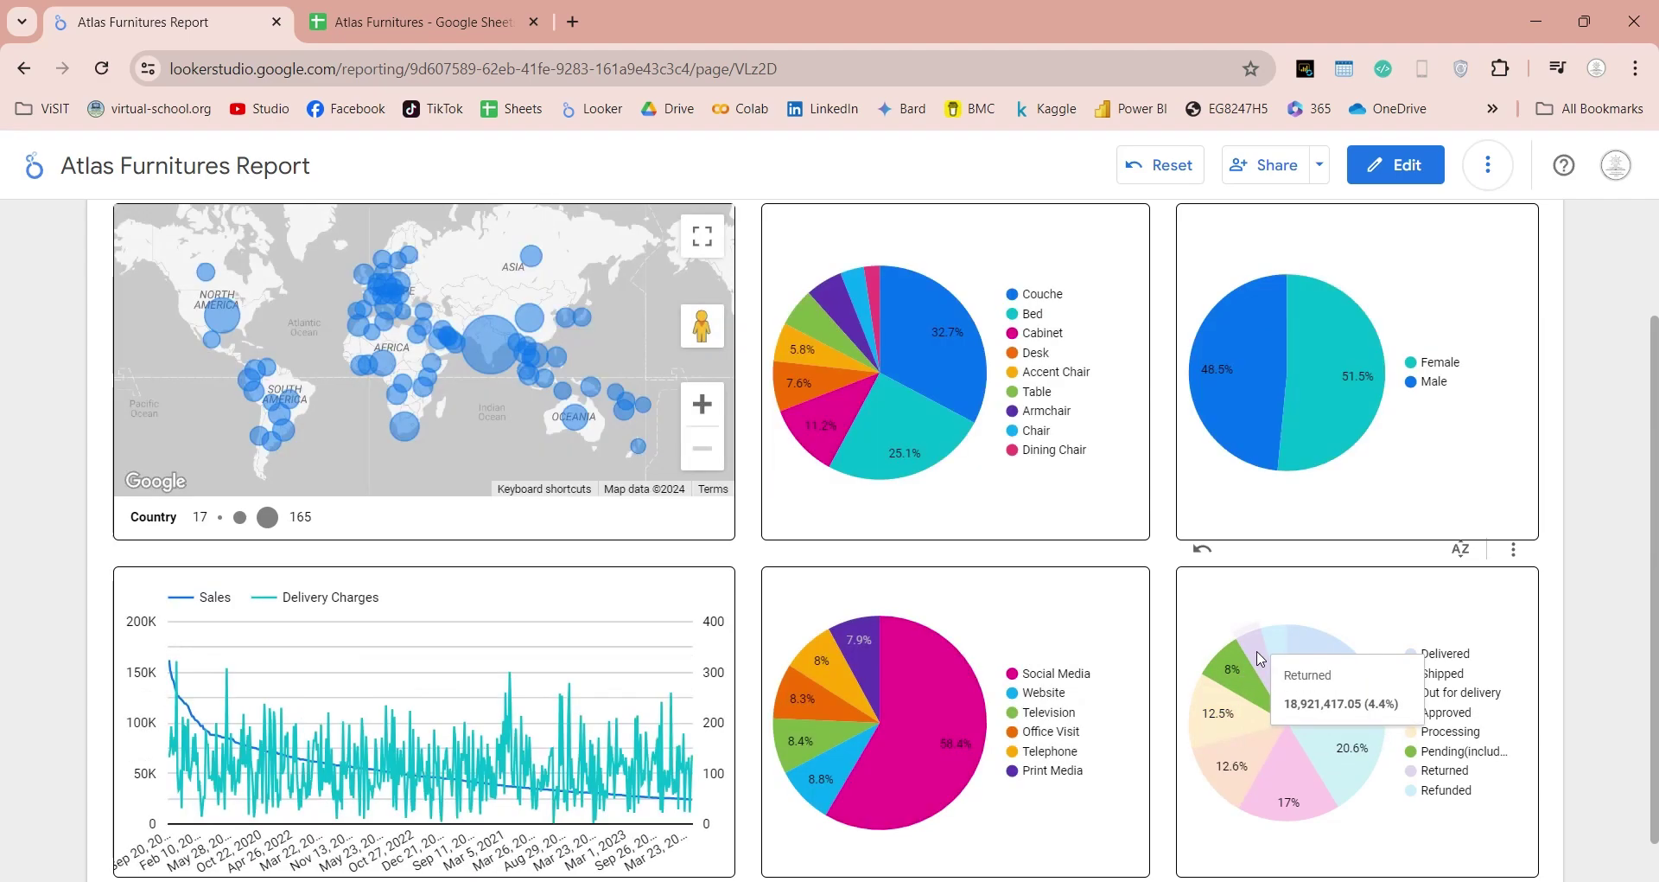
click(1272, 641)
click(1313, 648)
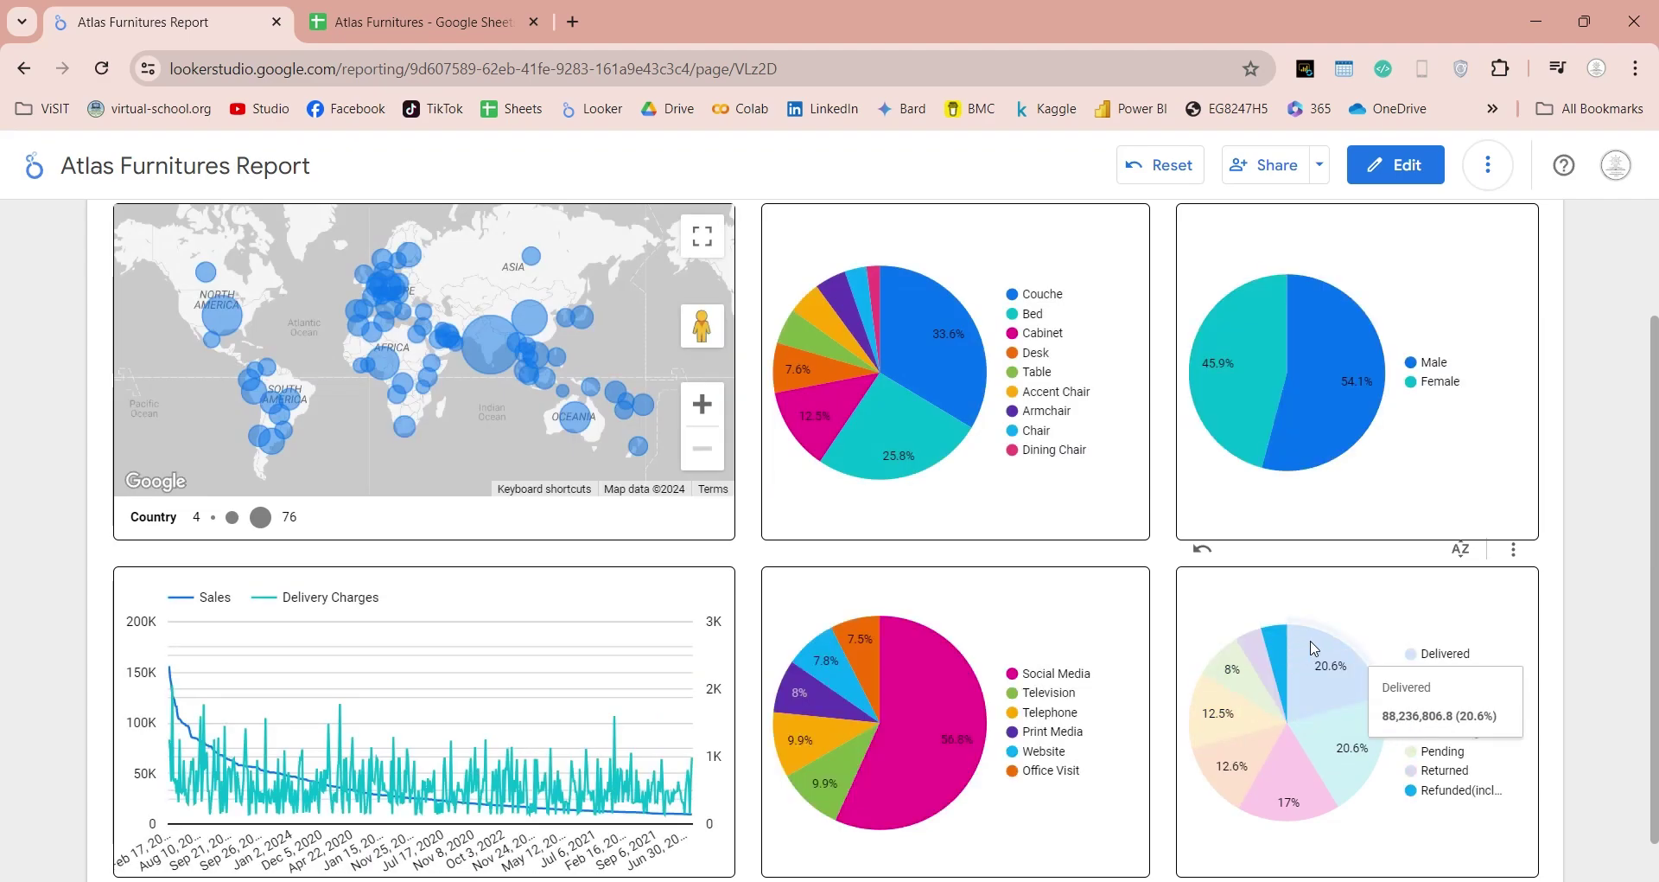
click(1310, 639)
Cross-filter the report by individual slices of the sales channel pie chart, including Social Media, Telephone and Print Media.
click(892, 765)
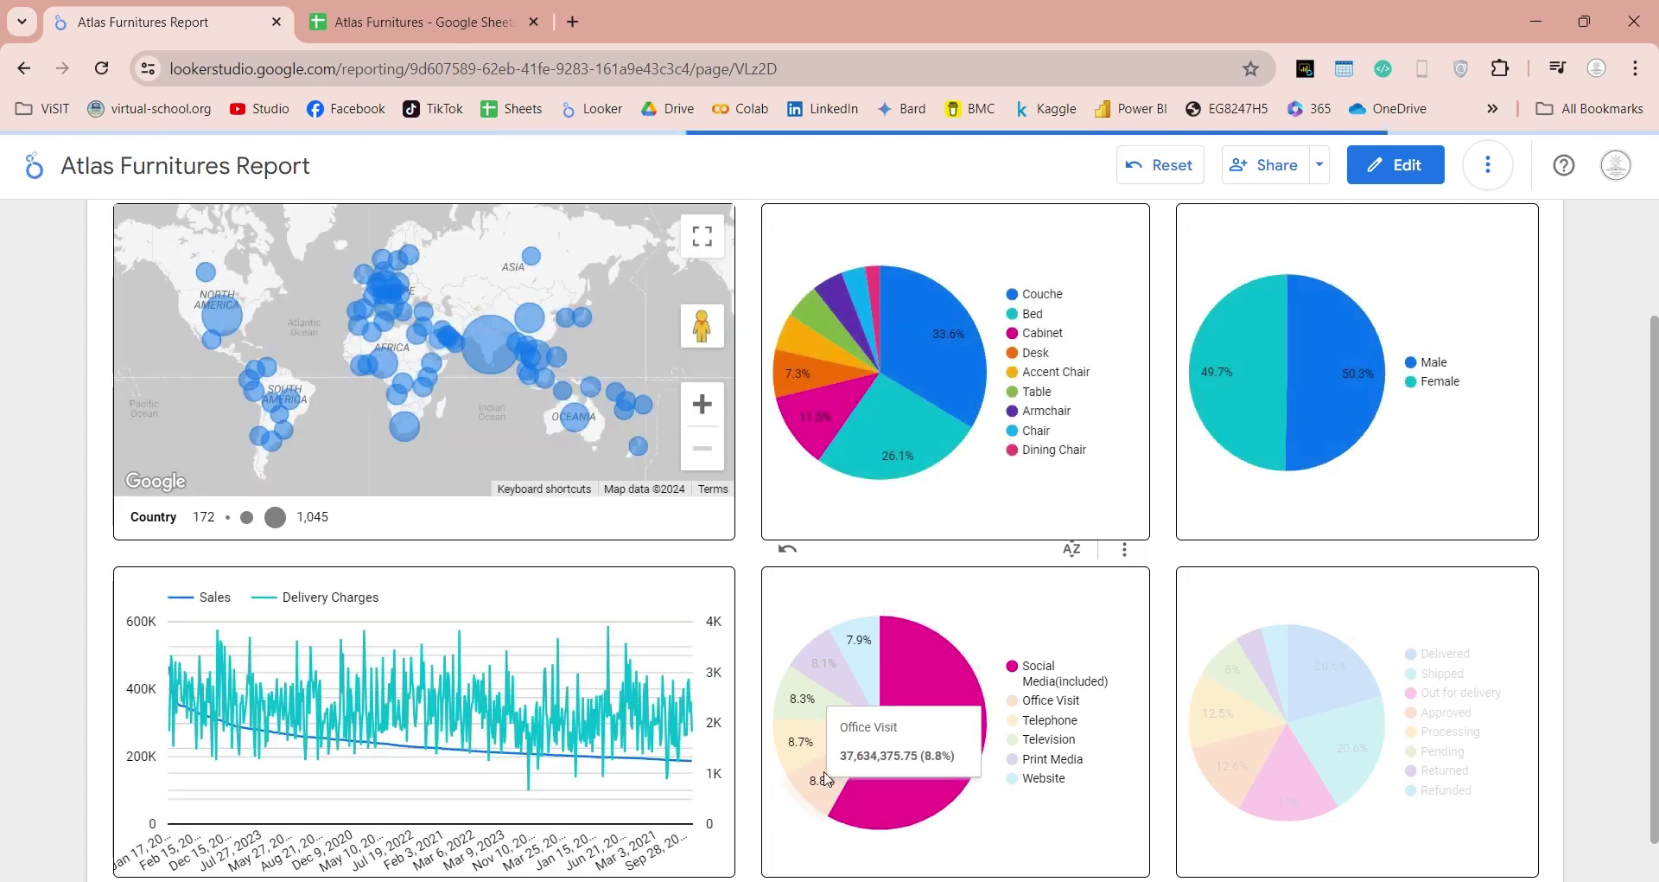
click(799, 748)
click(814, 715)
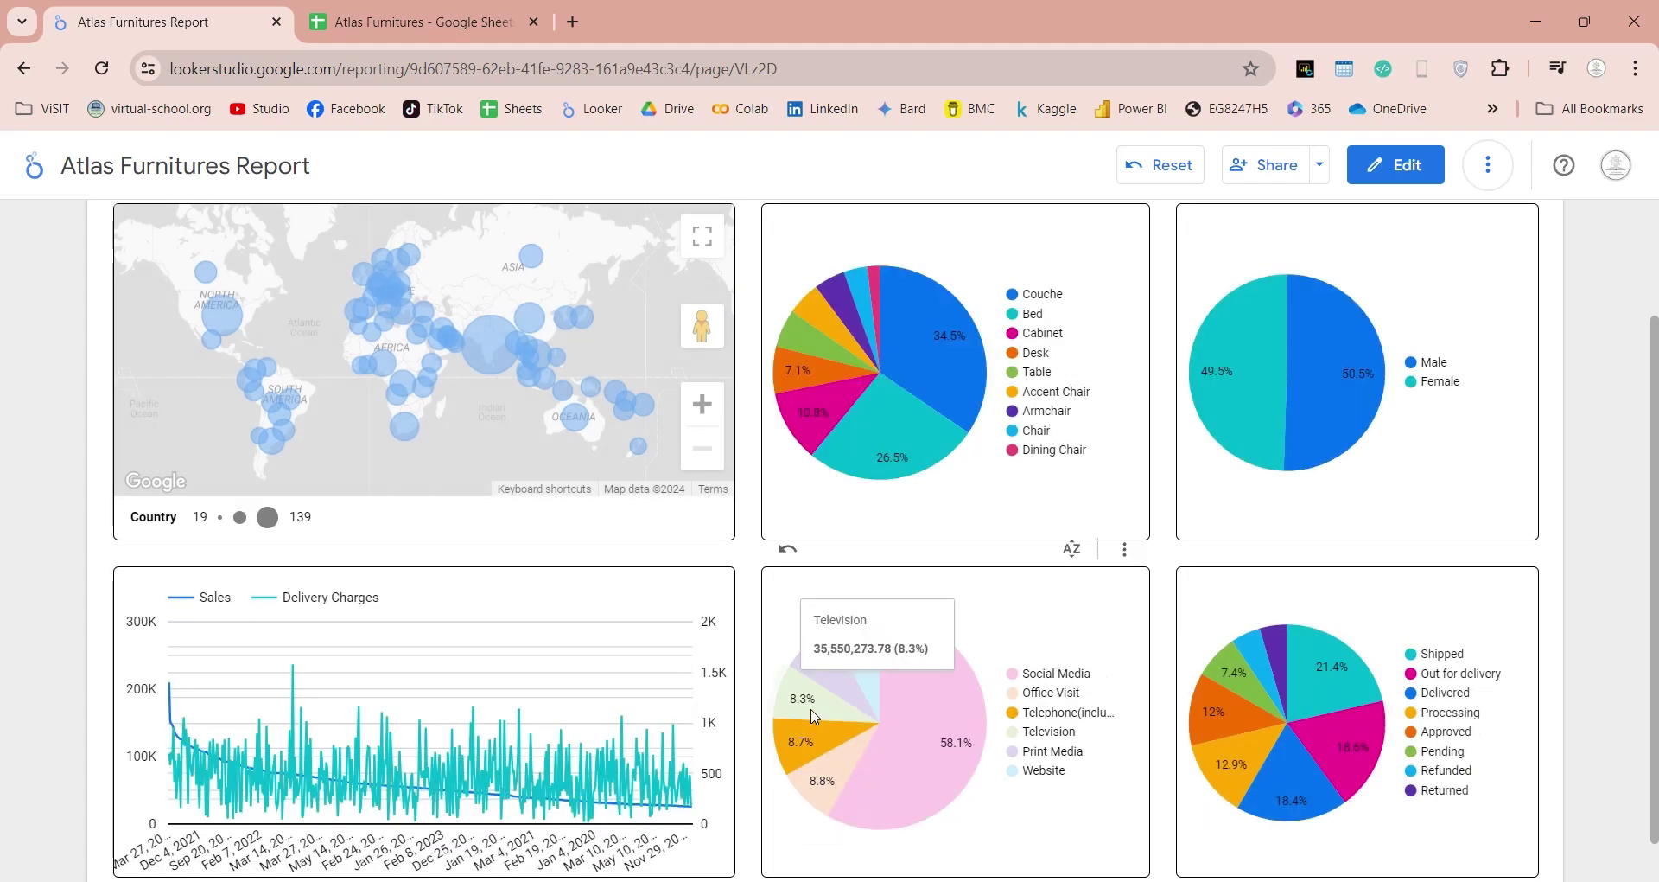
click(825, 657)
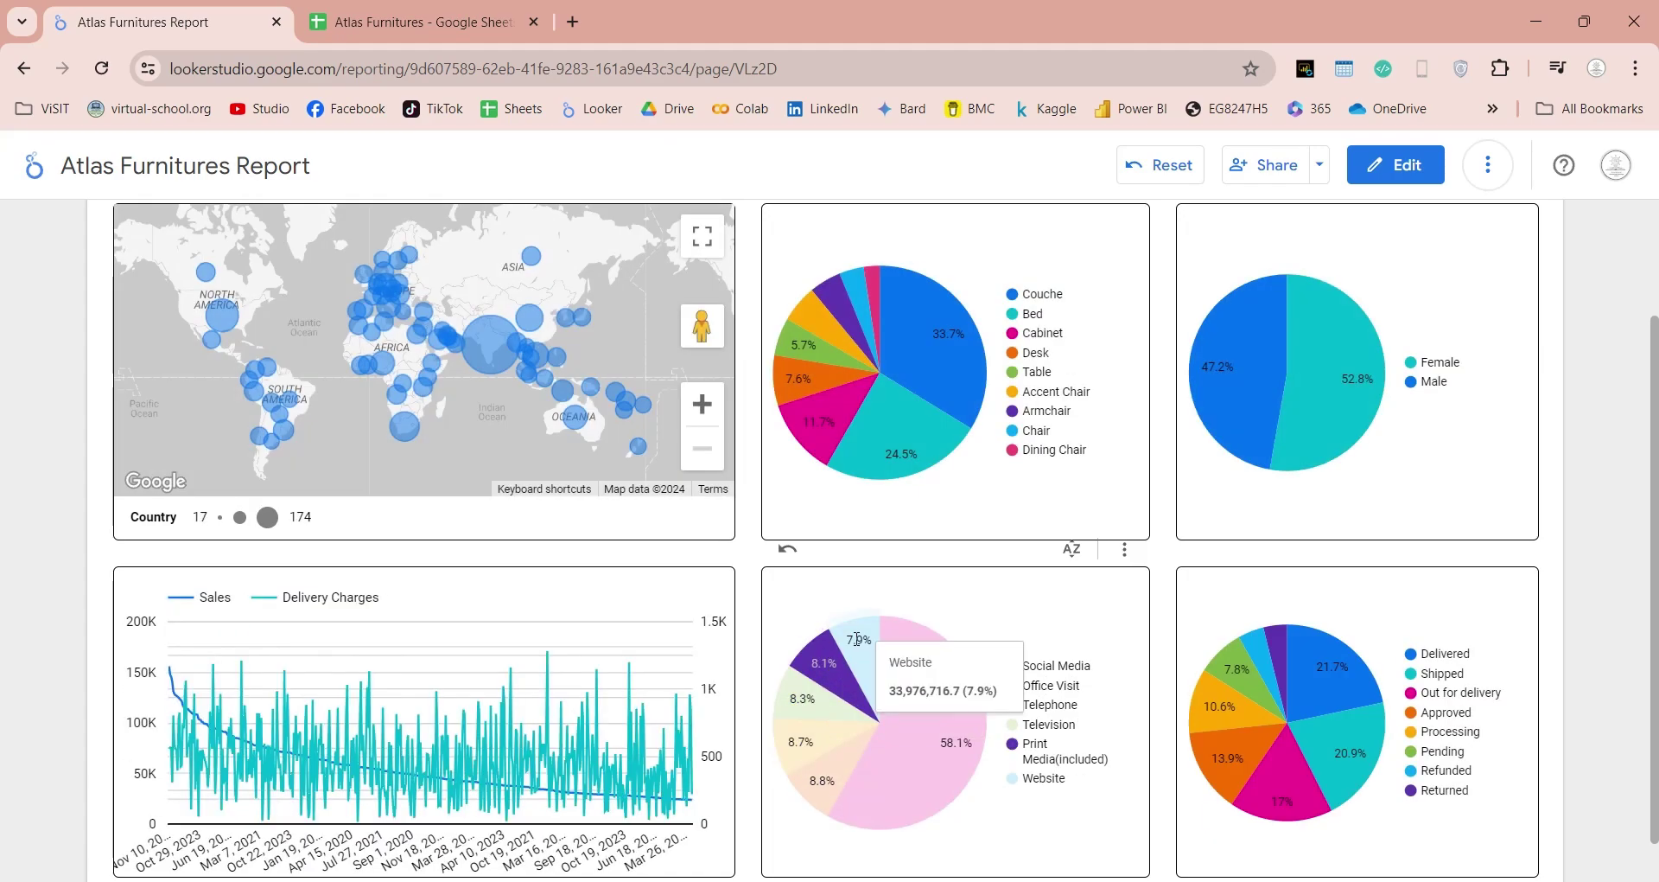
click(826, 657)
Cross-filter the report by product slices such as Bed, Desk, Table, Chair and Couche, and clear the product filter.
click(926, 426)
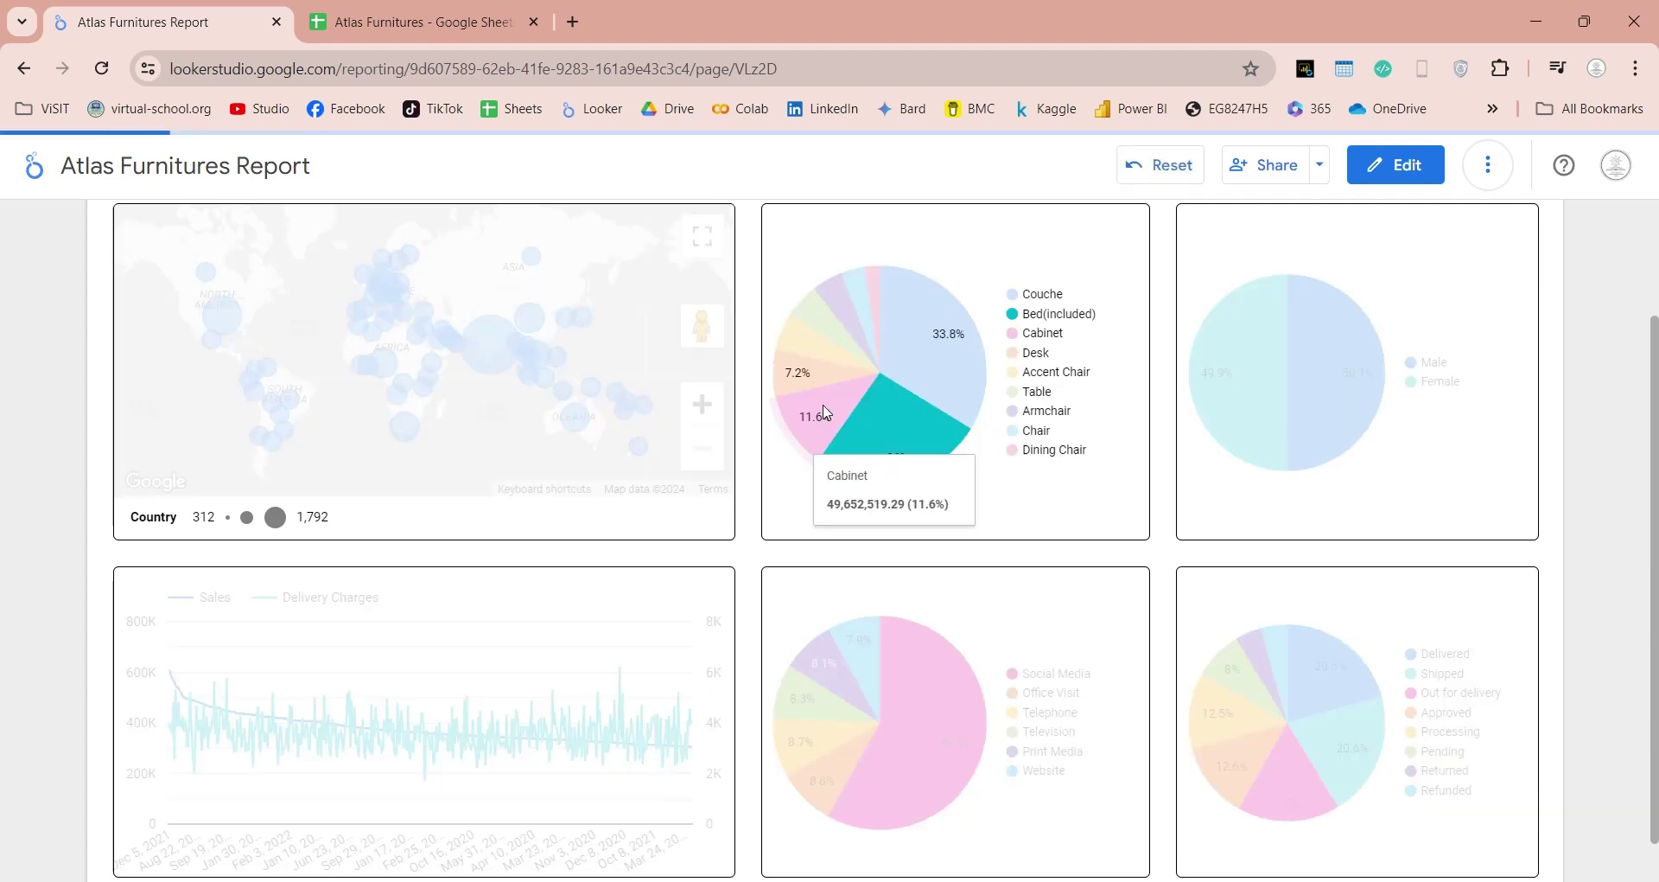
click(822, 402)
click(800, 351)
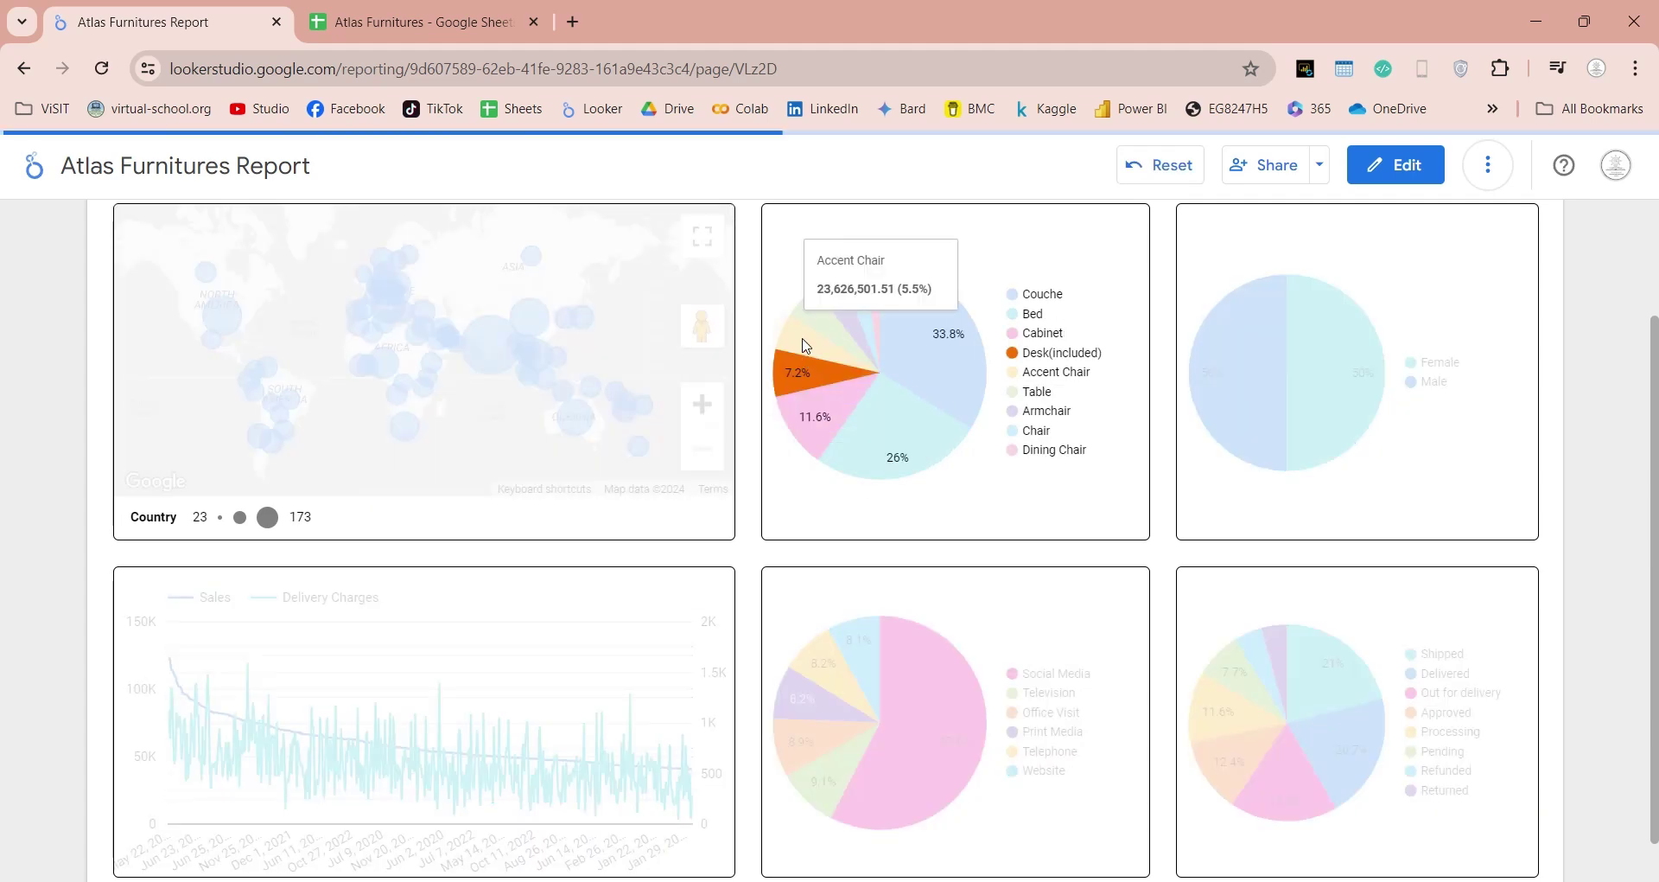
click(819, 324)
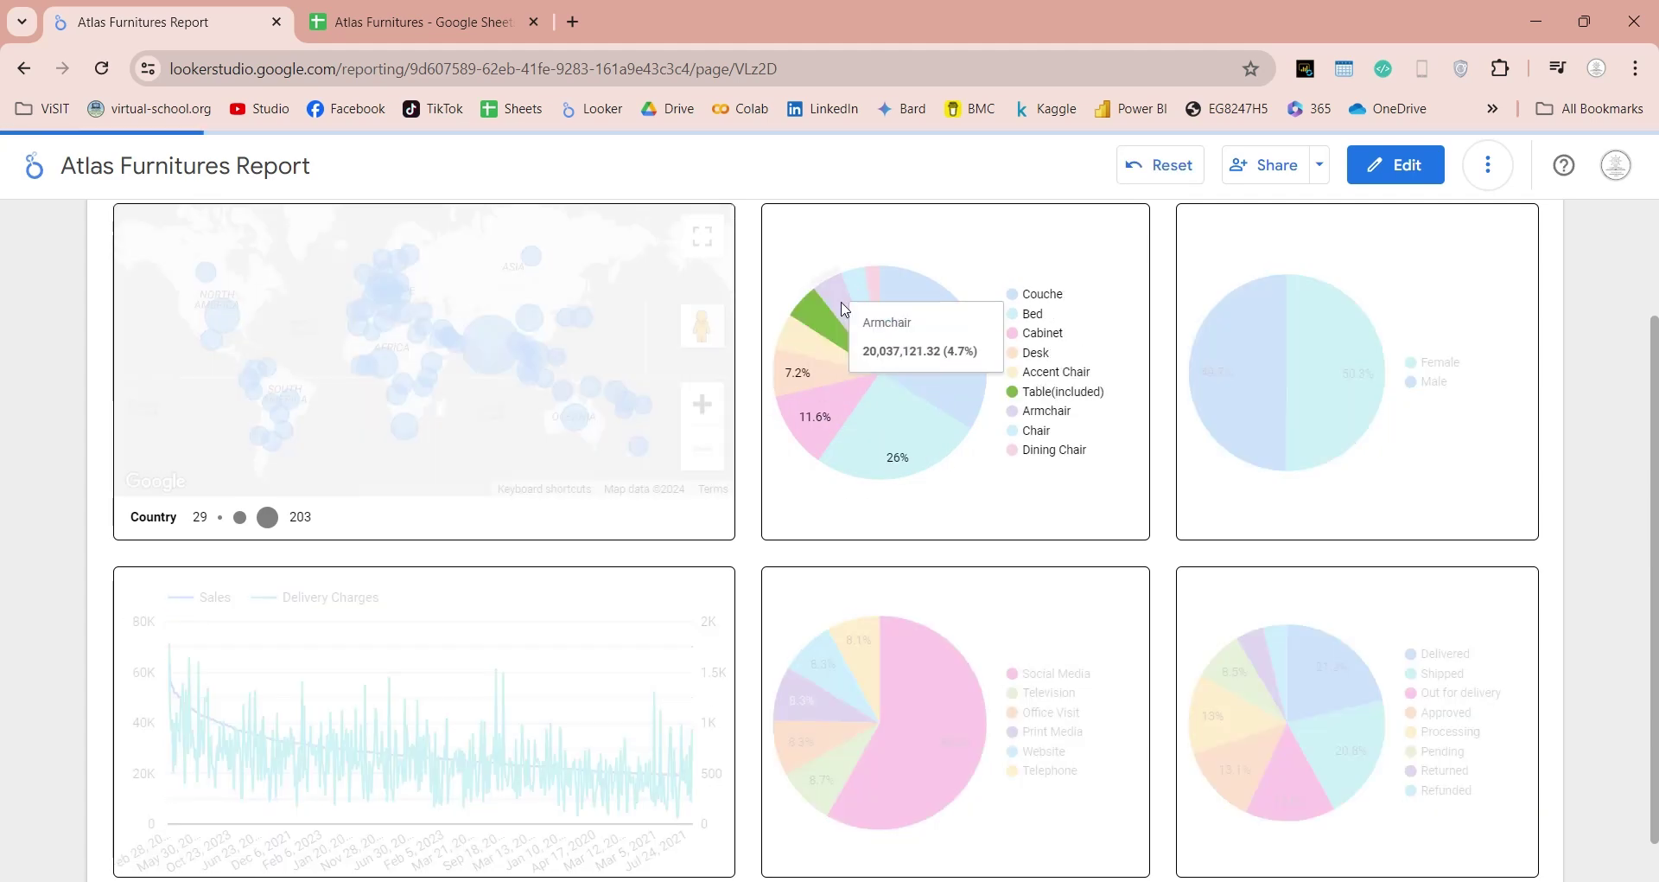
click(837, 287)
click(874, 286)
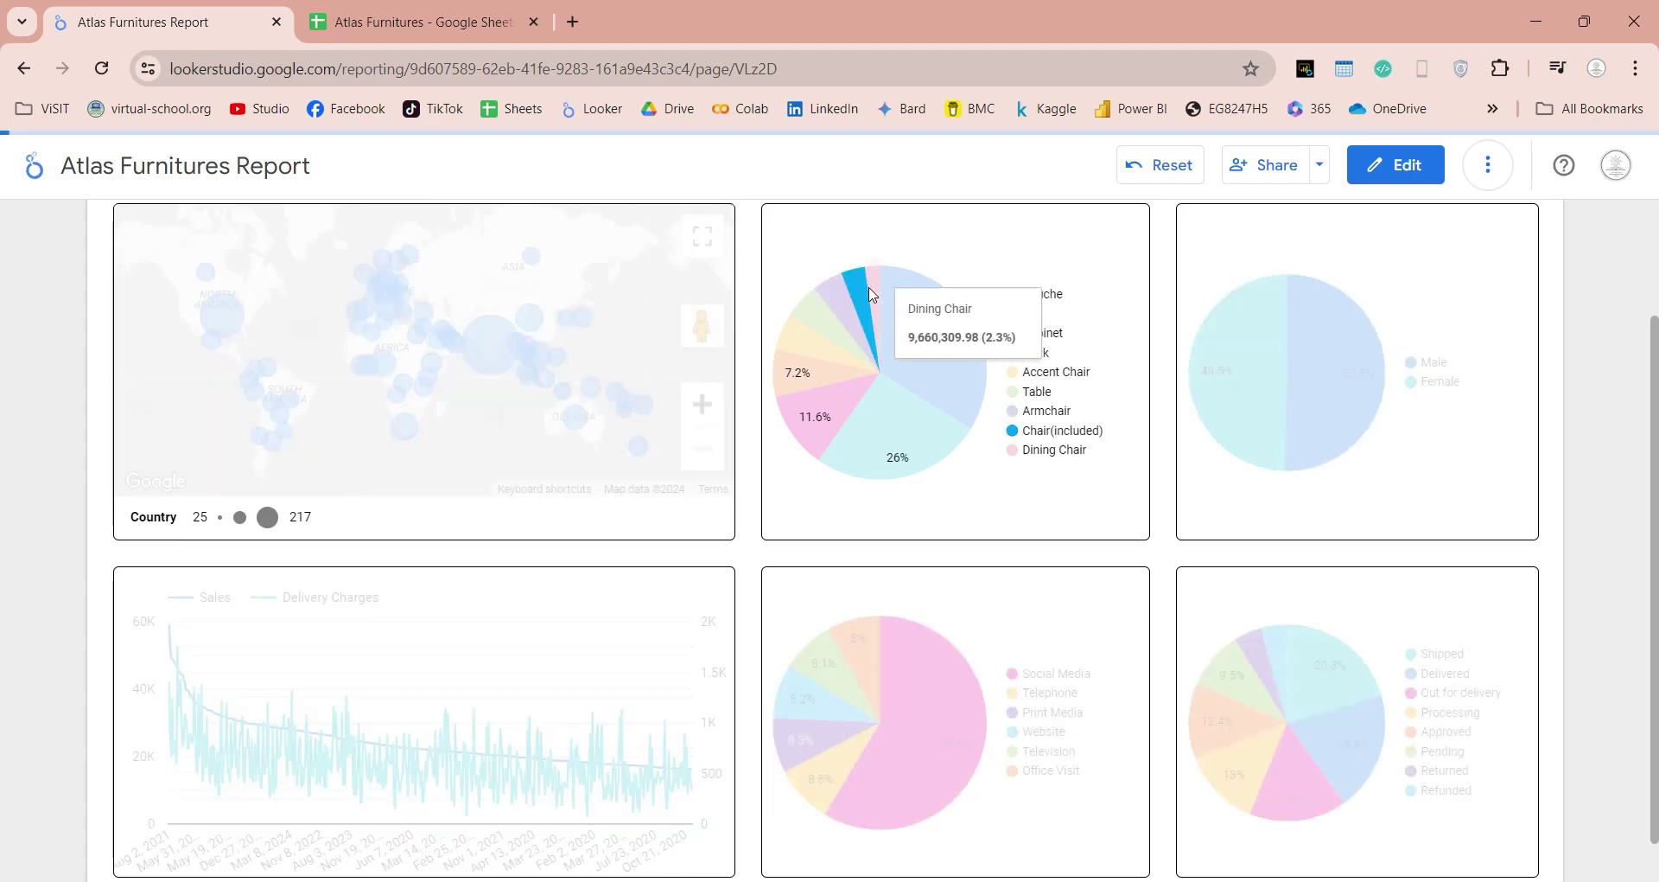
click(899, 313)
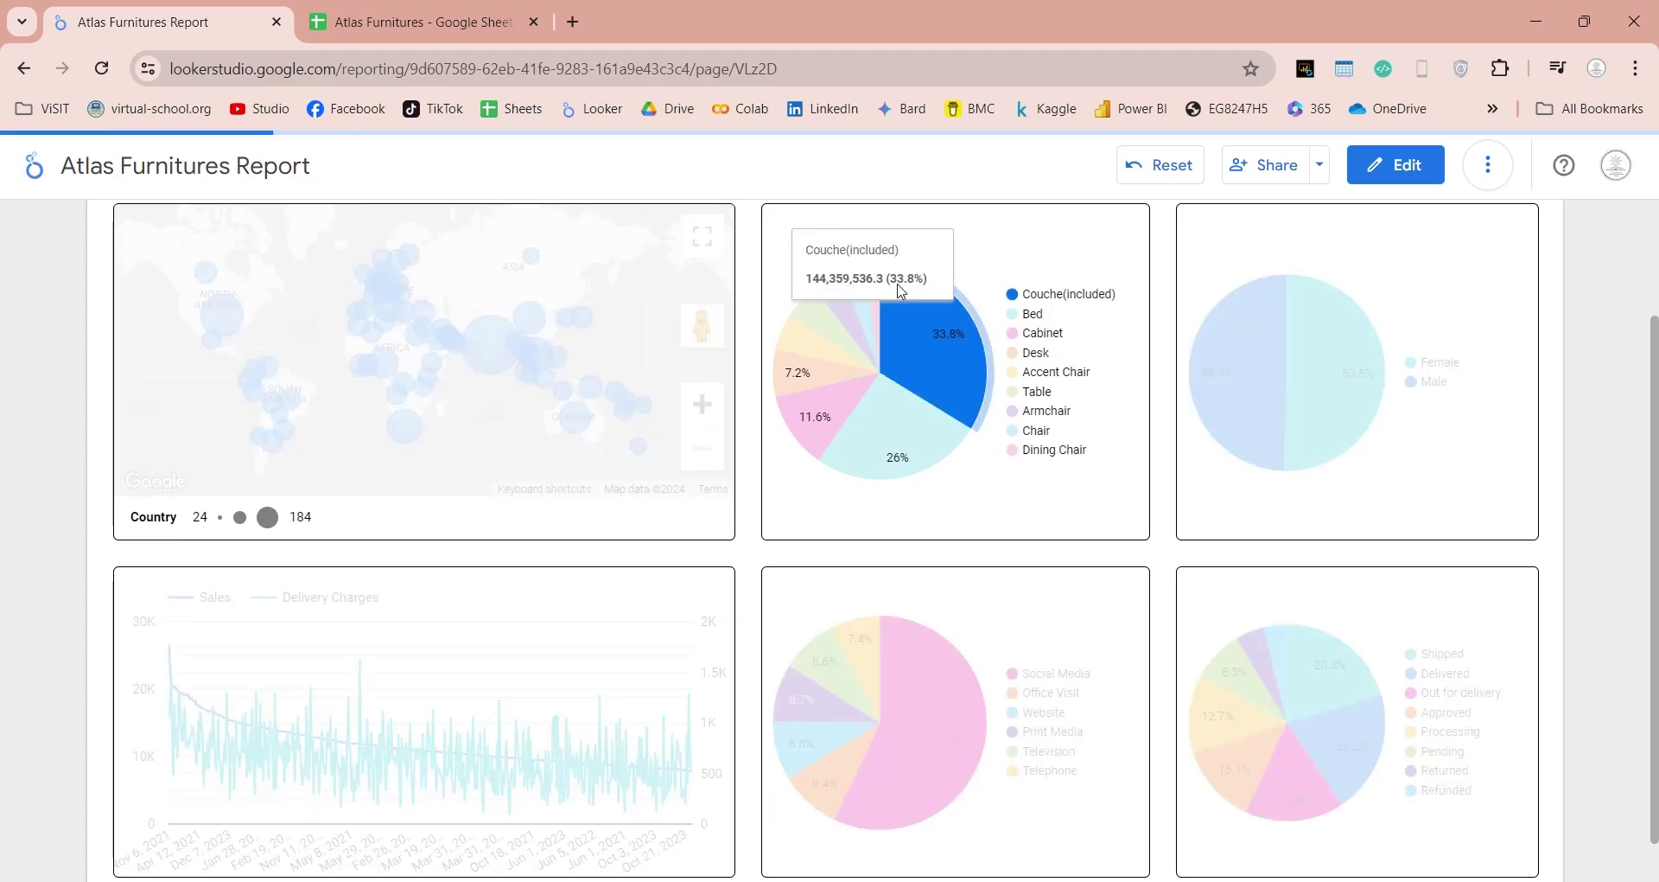
click(899, 313)
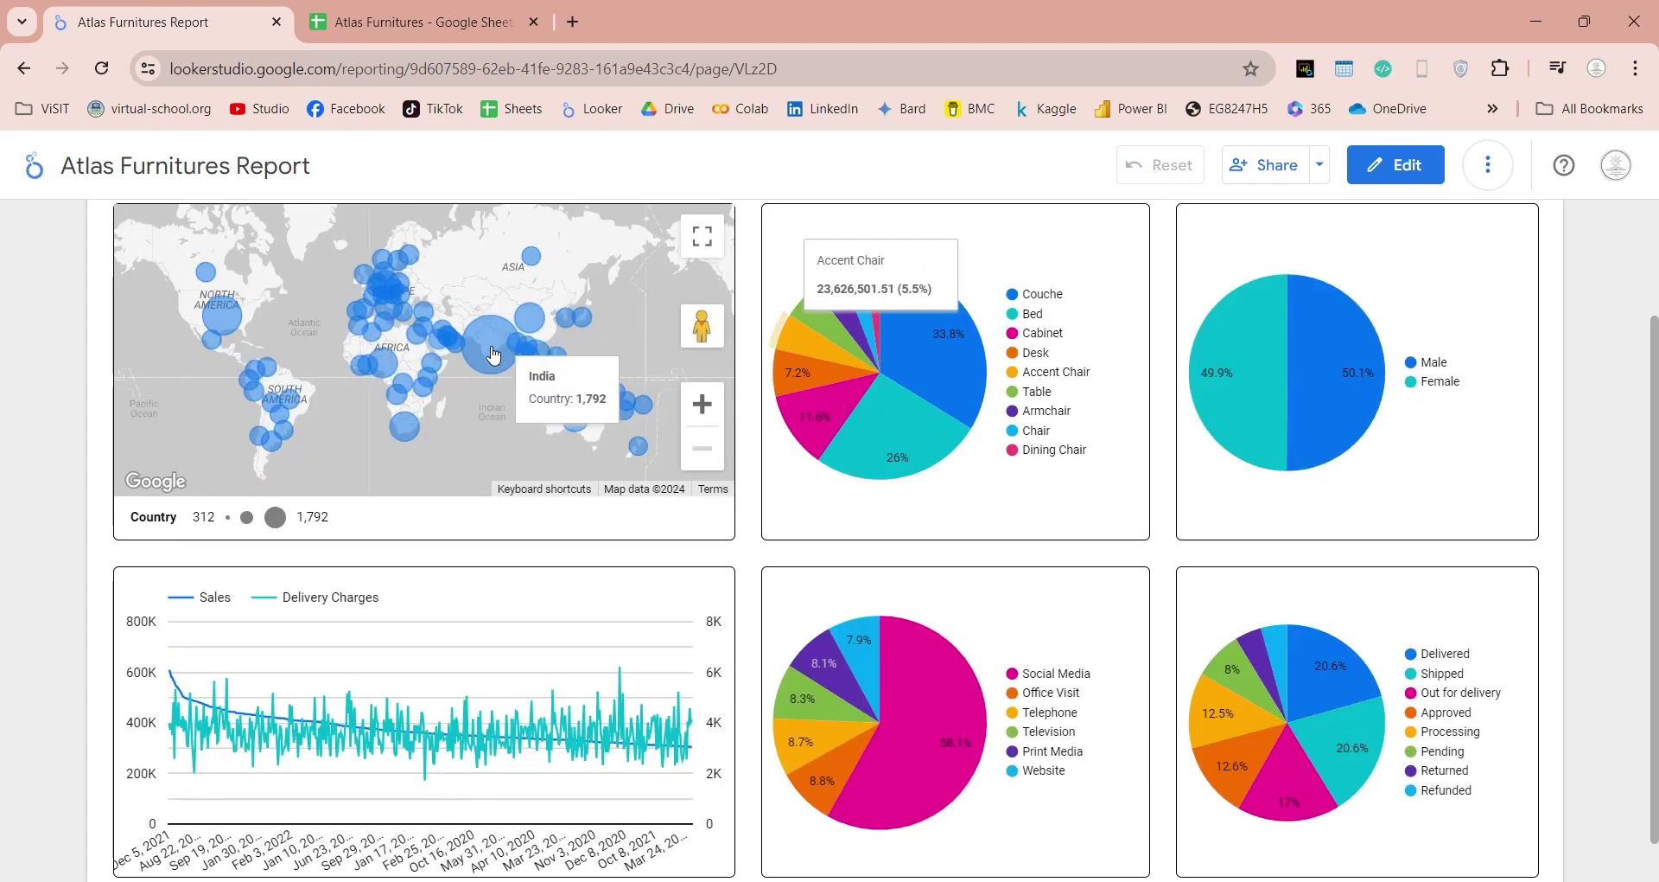
Cross-filter the report by India, Russia and Finland on the country bubble map, clearing each selection.
click(491, 346)
click(491, 346)
click(533, 261)
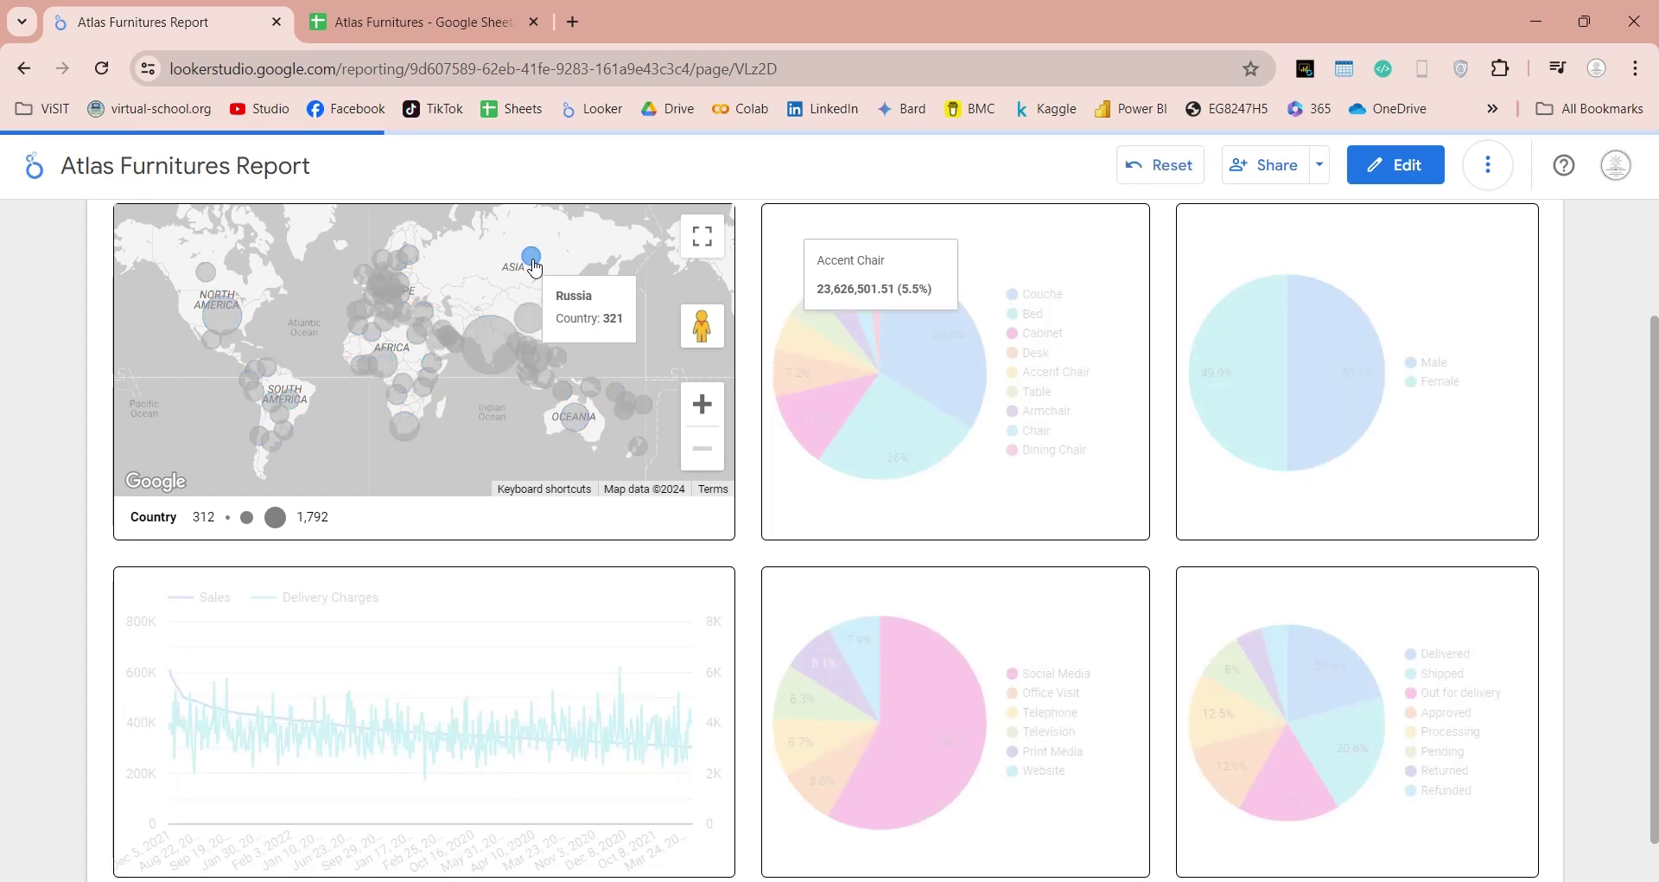
click(533, 261)
click(412, 257)
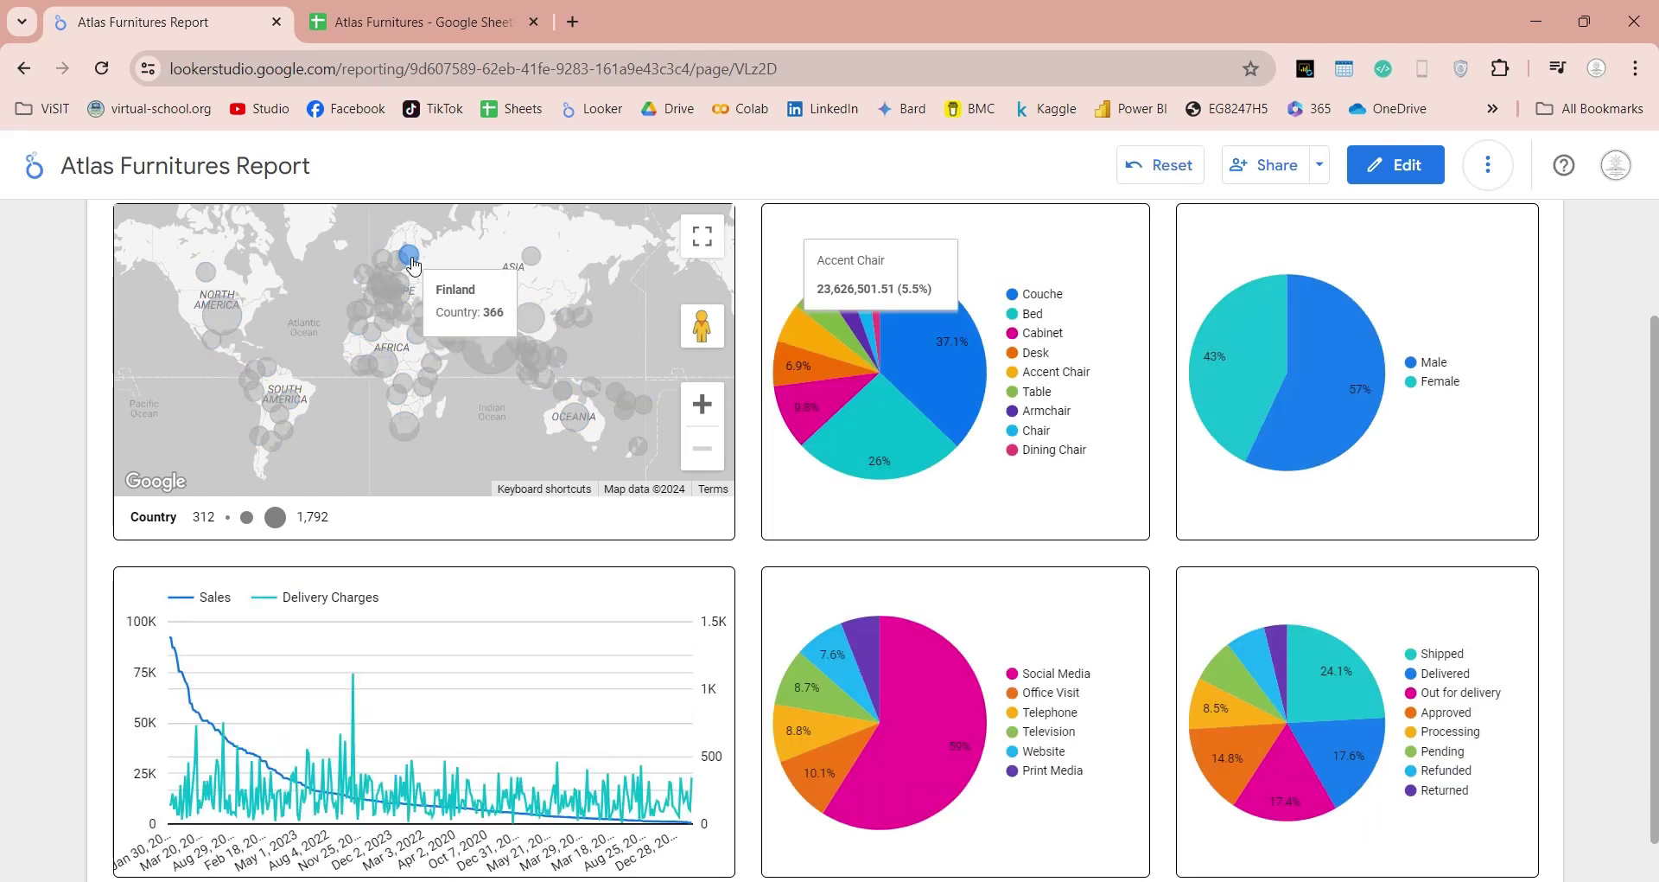
click(411, 258)
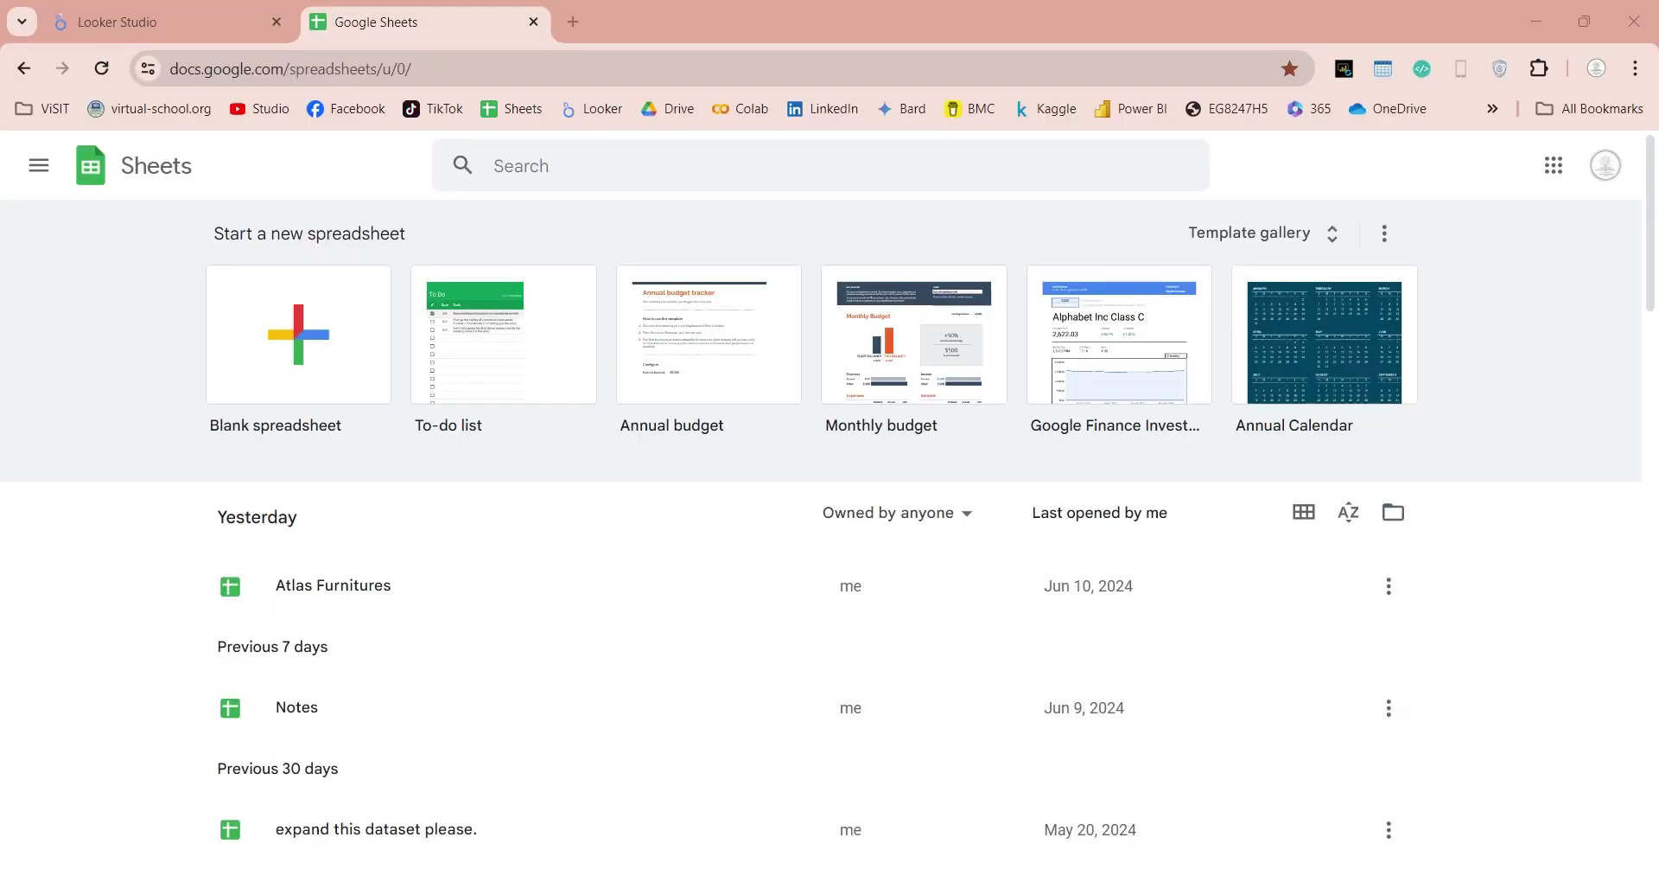
Open the Atlas Furnitures spreadsheet and review its Channel, Gender, Location, Product, Sales and Status sheets.
click(322, 596)
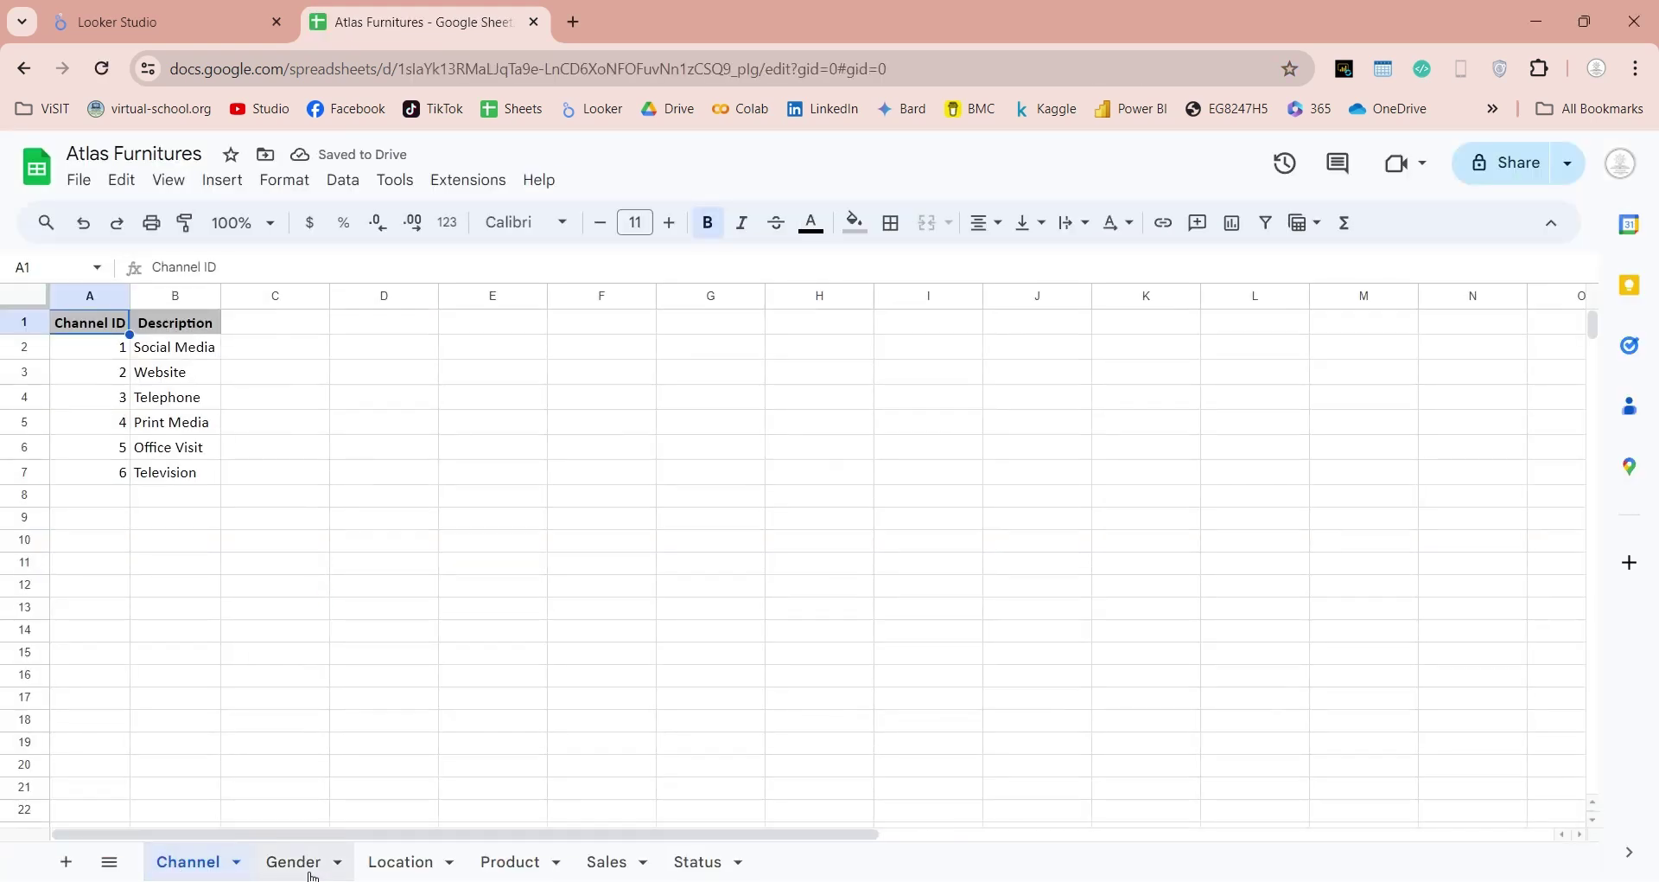
click(313, 873)
click(386, 869)
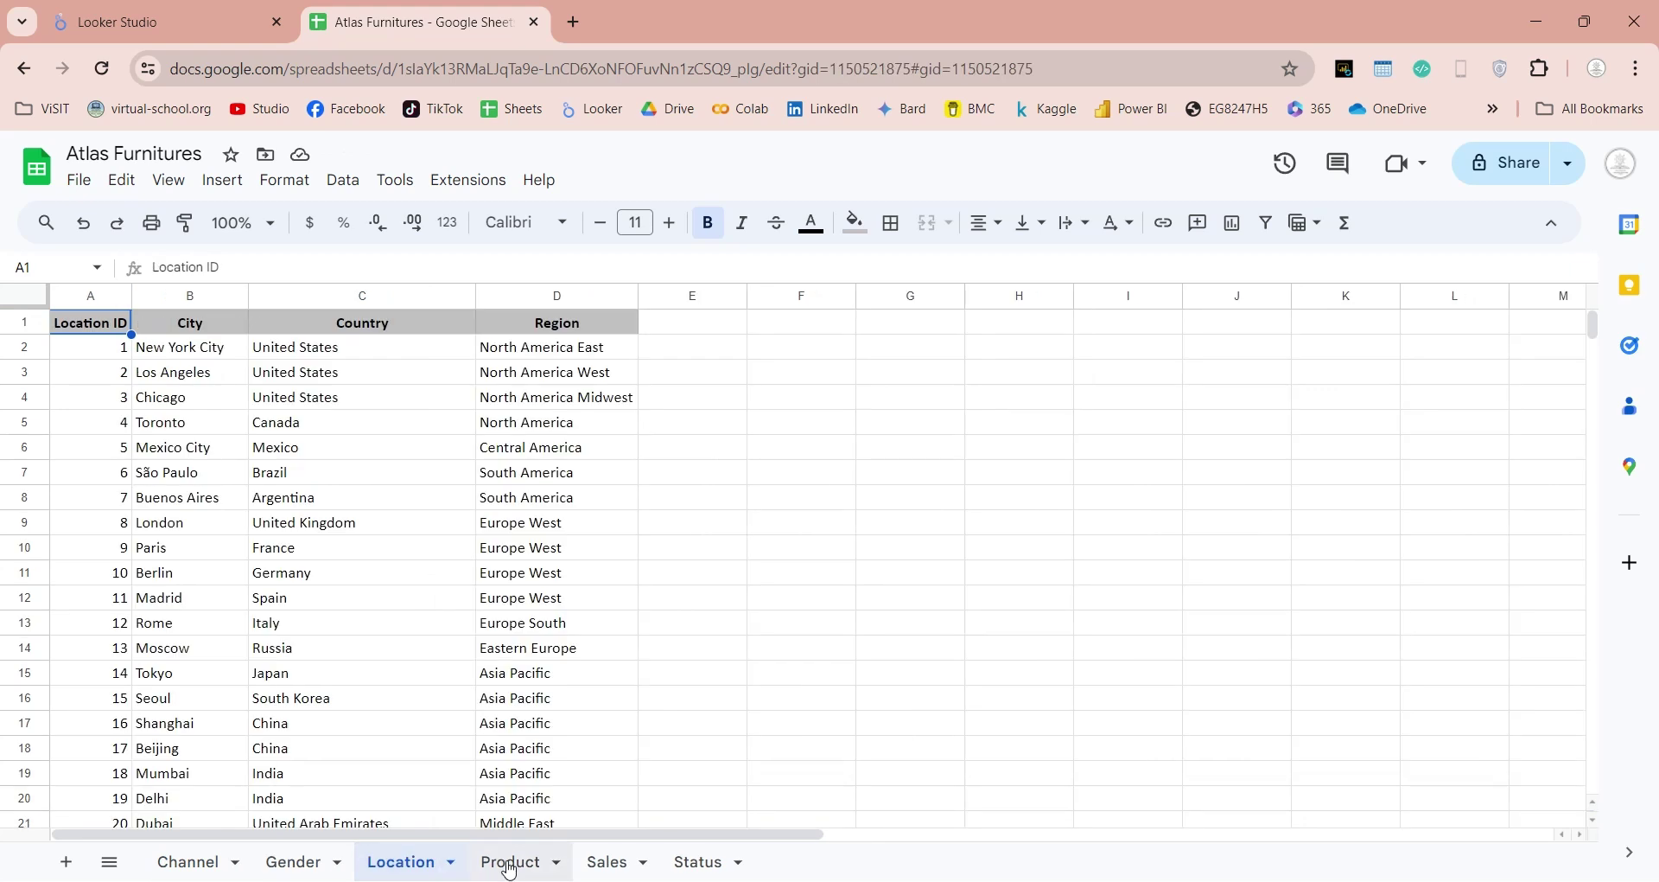
click(514, 864)
click(610, 864)
click(689, 870)
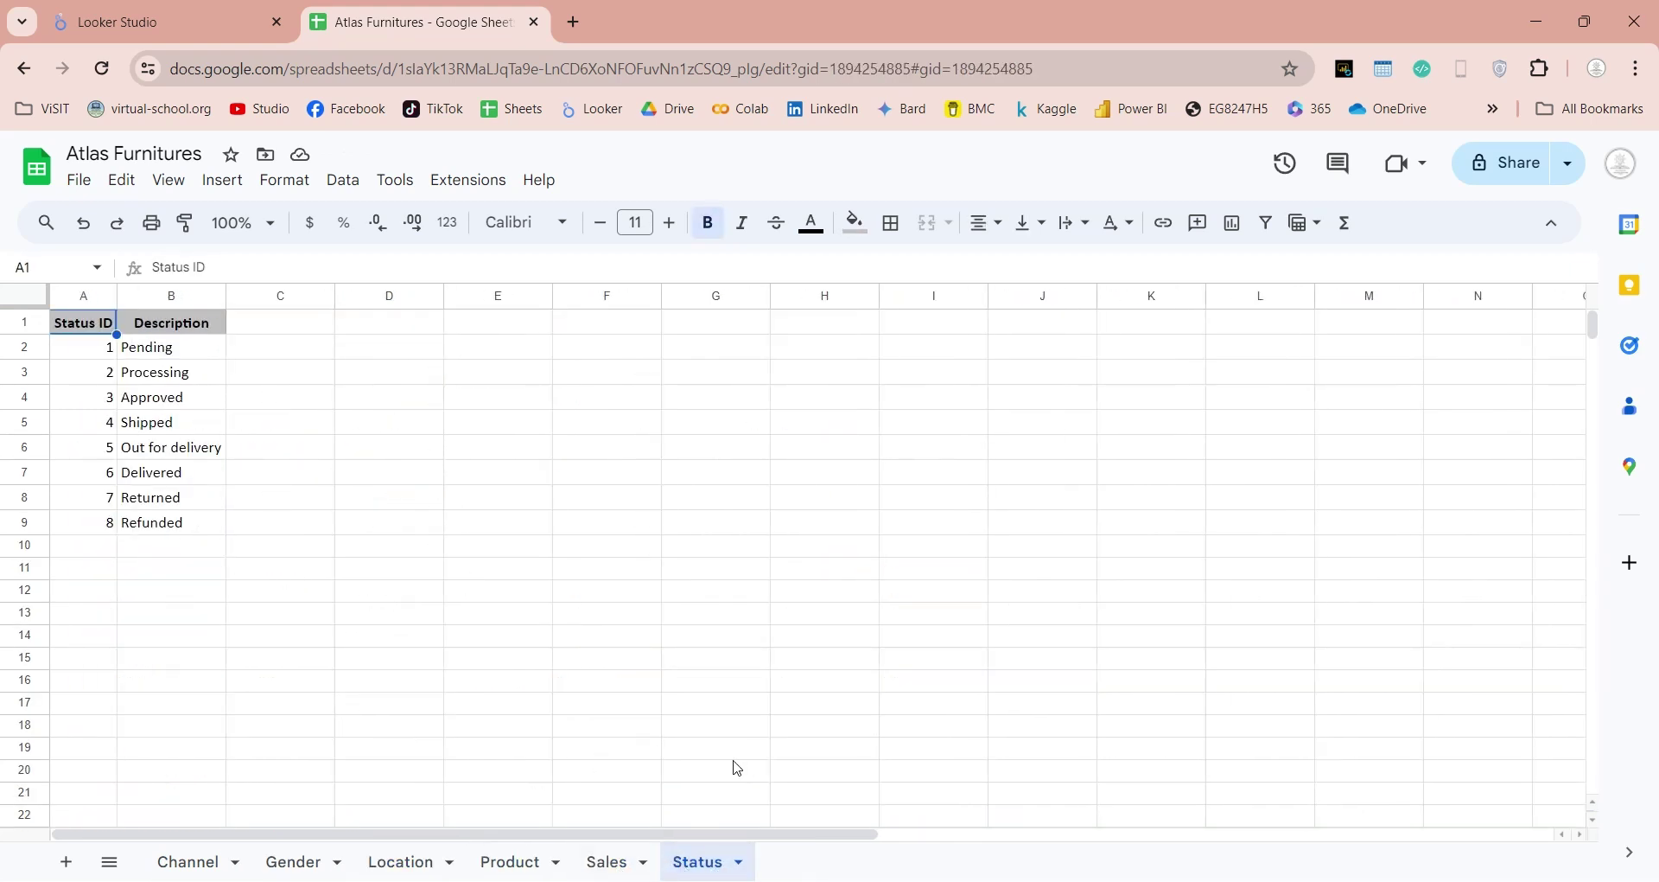
Switch to Looker Studio and create a new blank report.
key(ctrl+shift+Tab)
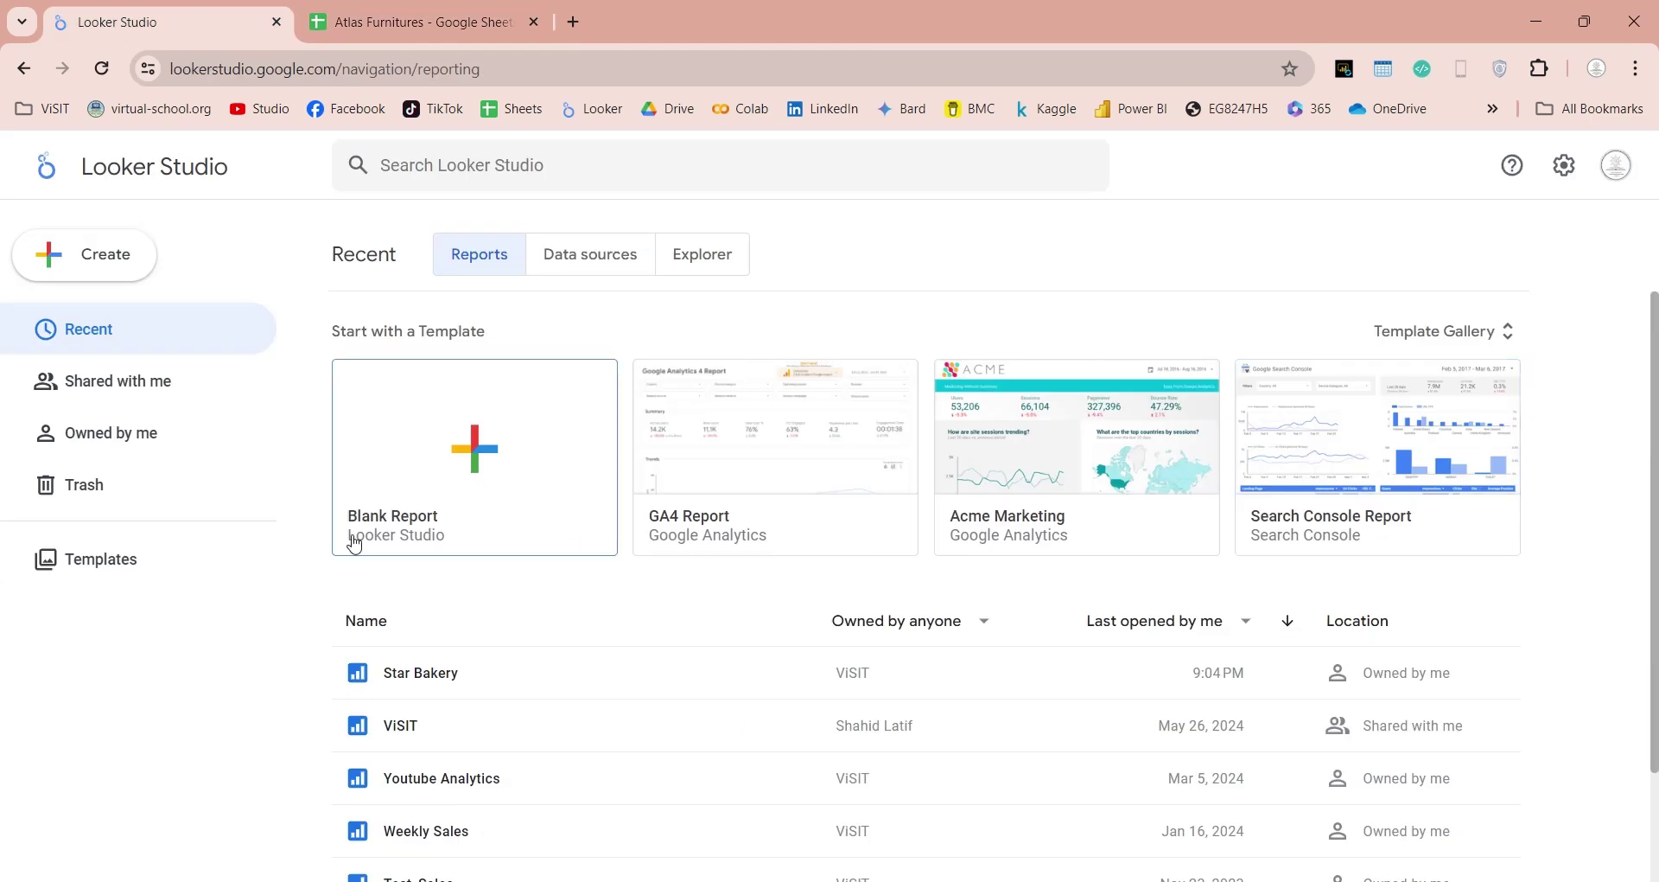
click(107, 277)
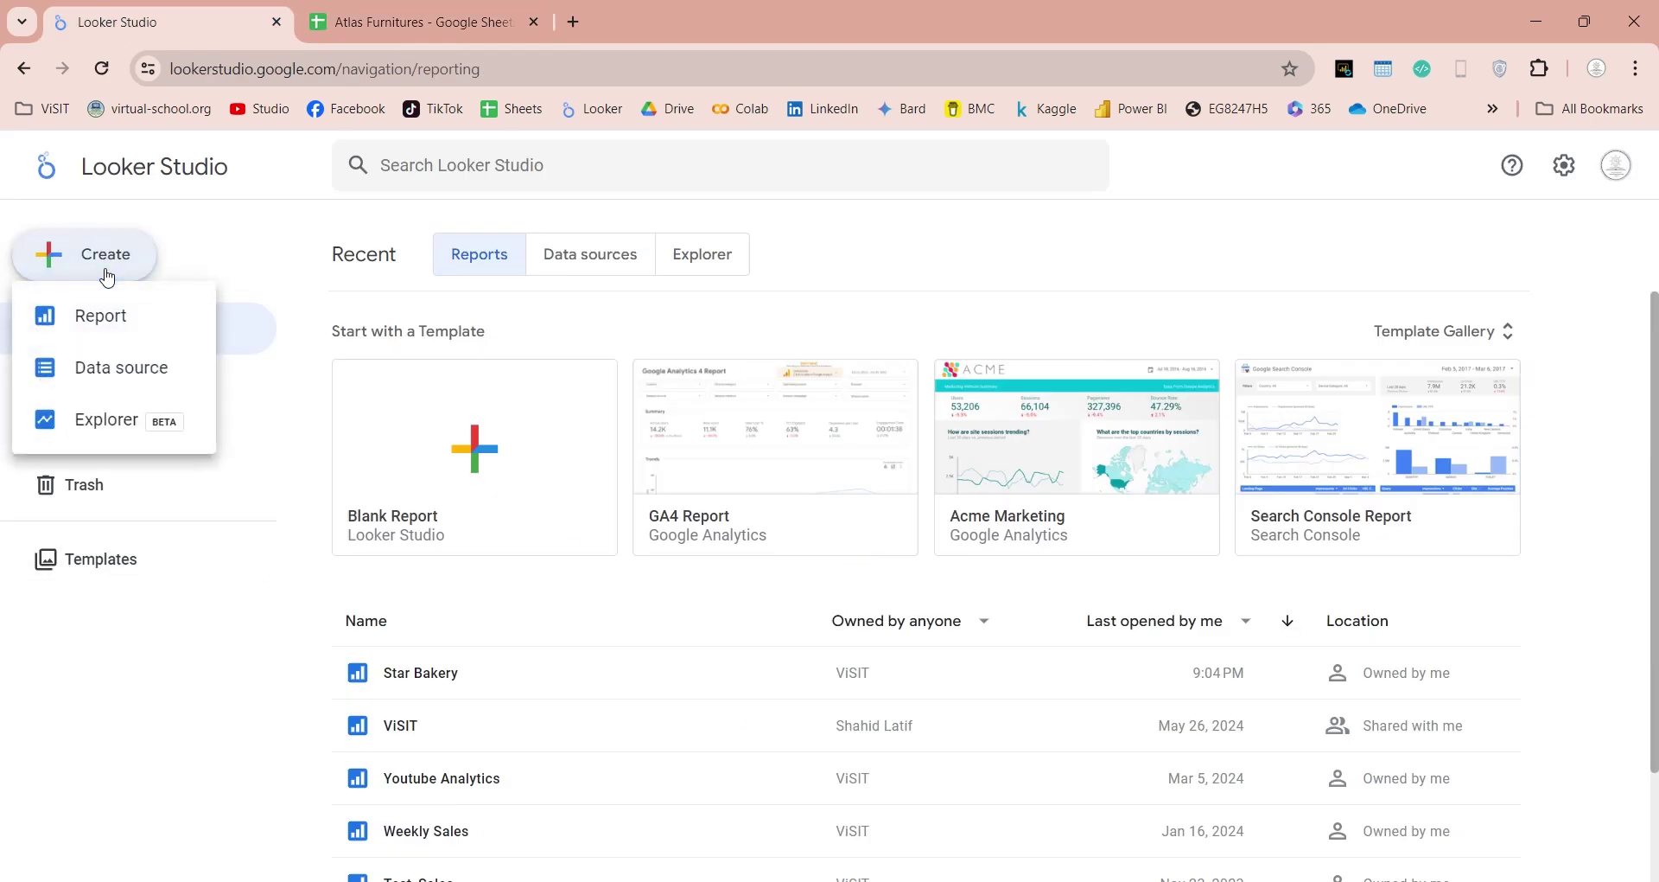
click(101, 320)
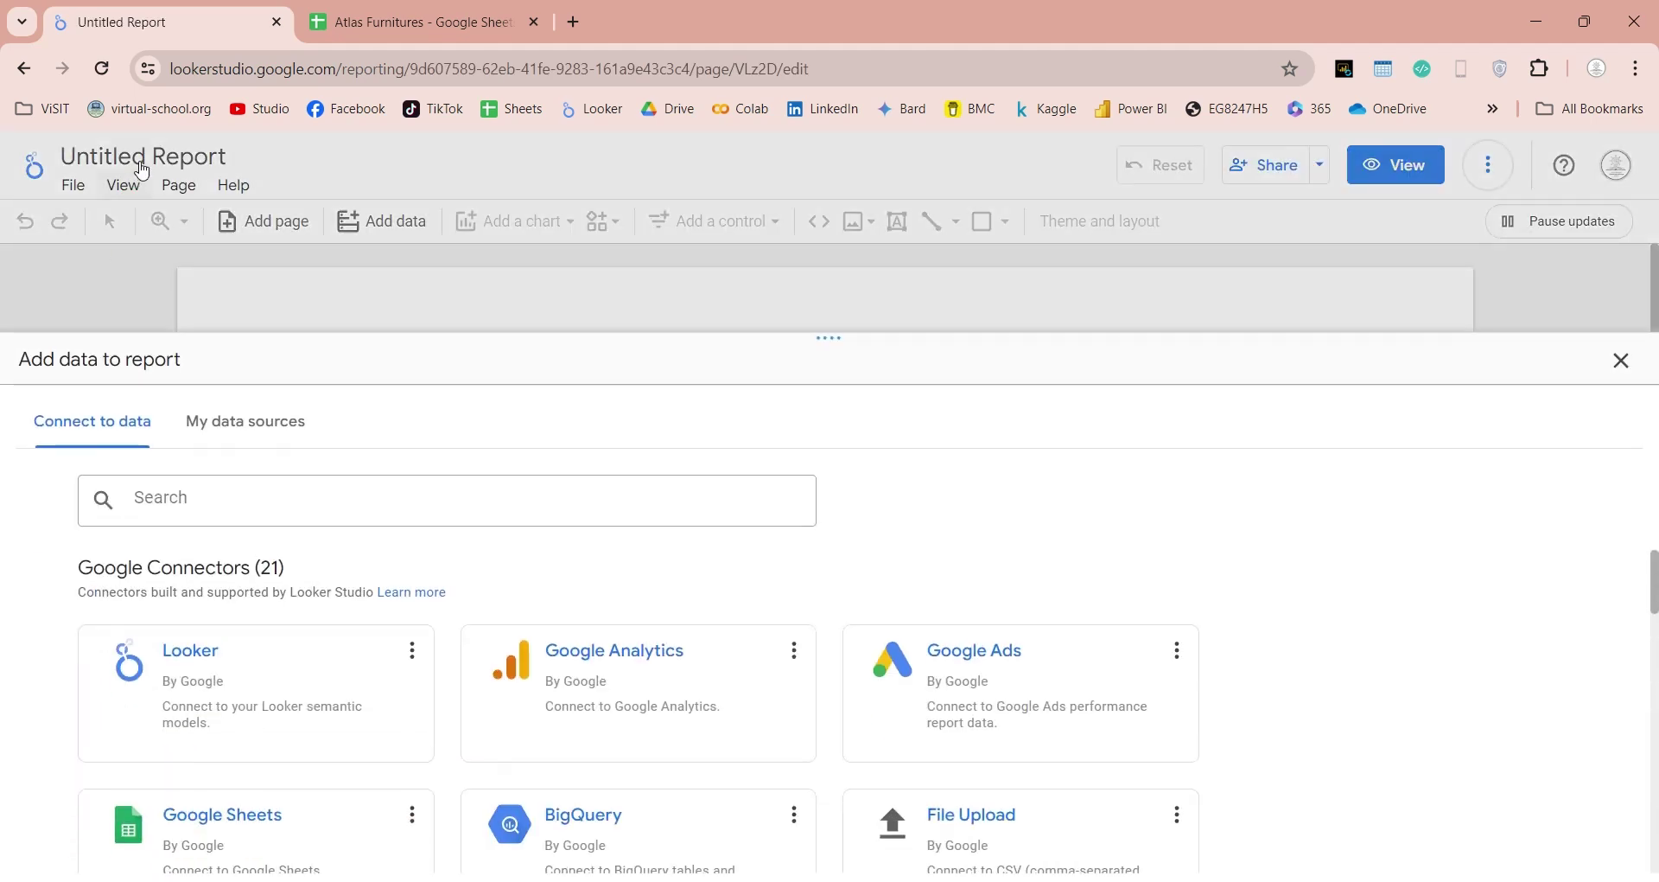
Connect the report to Google Sheets and add the Channel worksheet of the Atlas Furnitures spreadsheet as a data source.
click(162, 836)
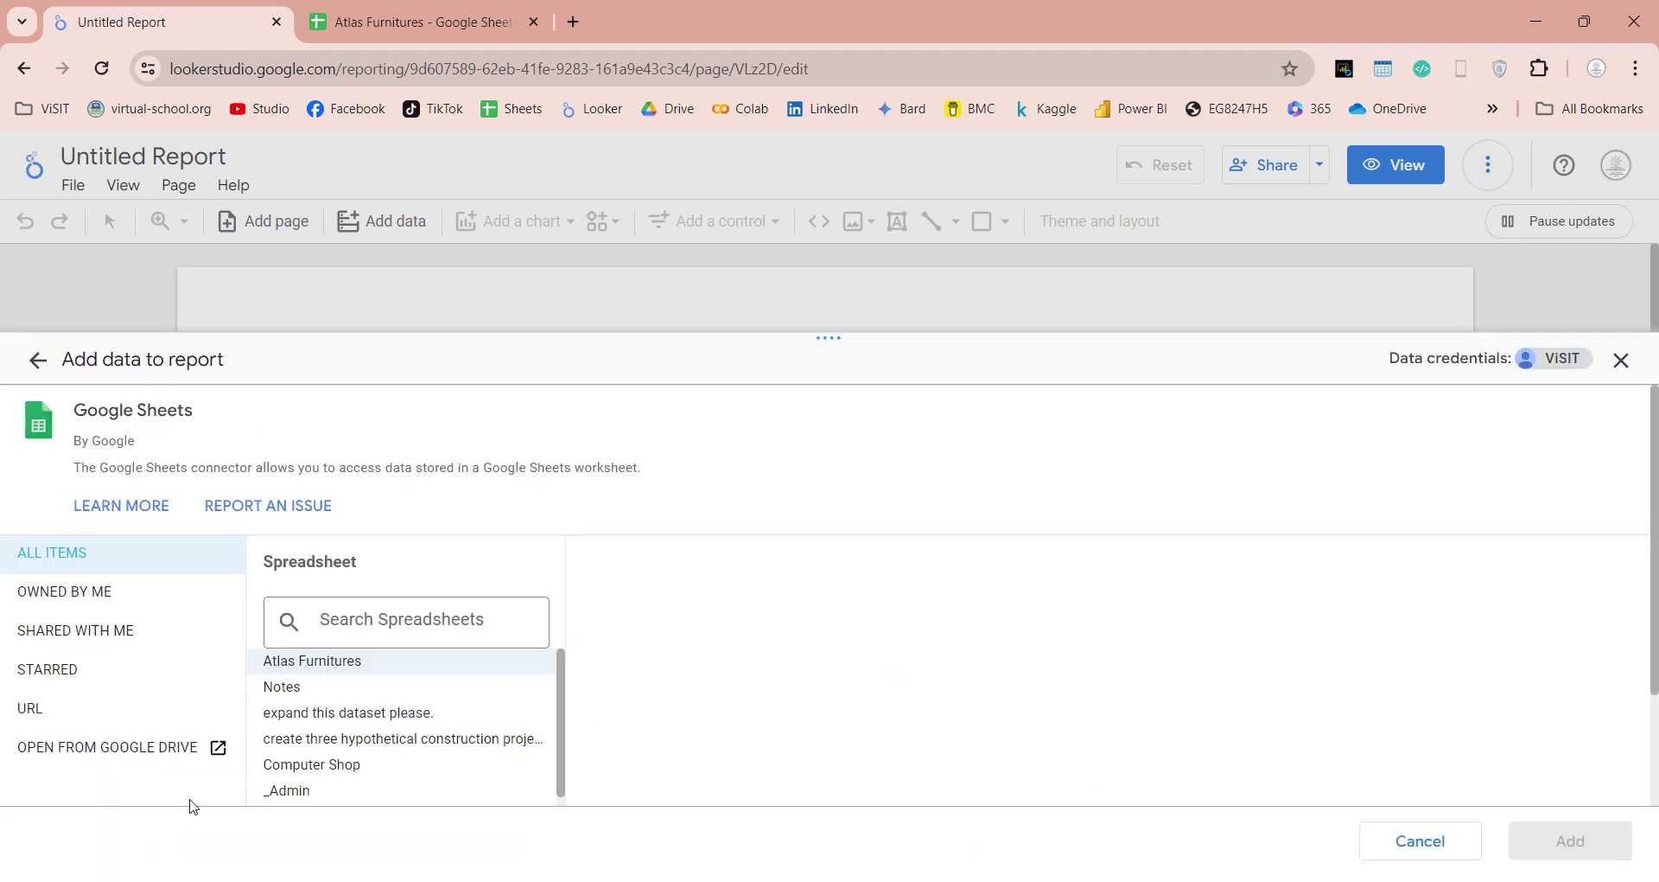
click(334, 669)
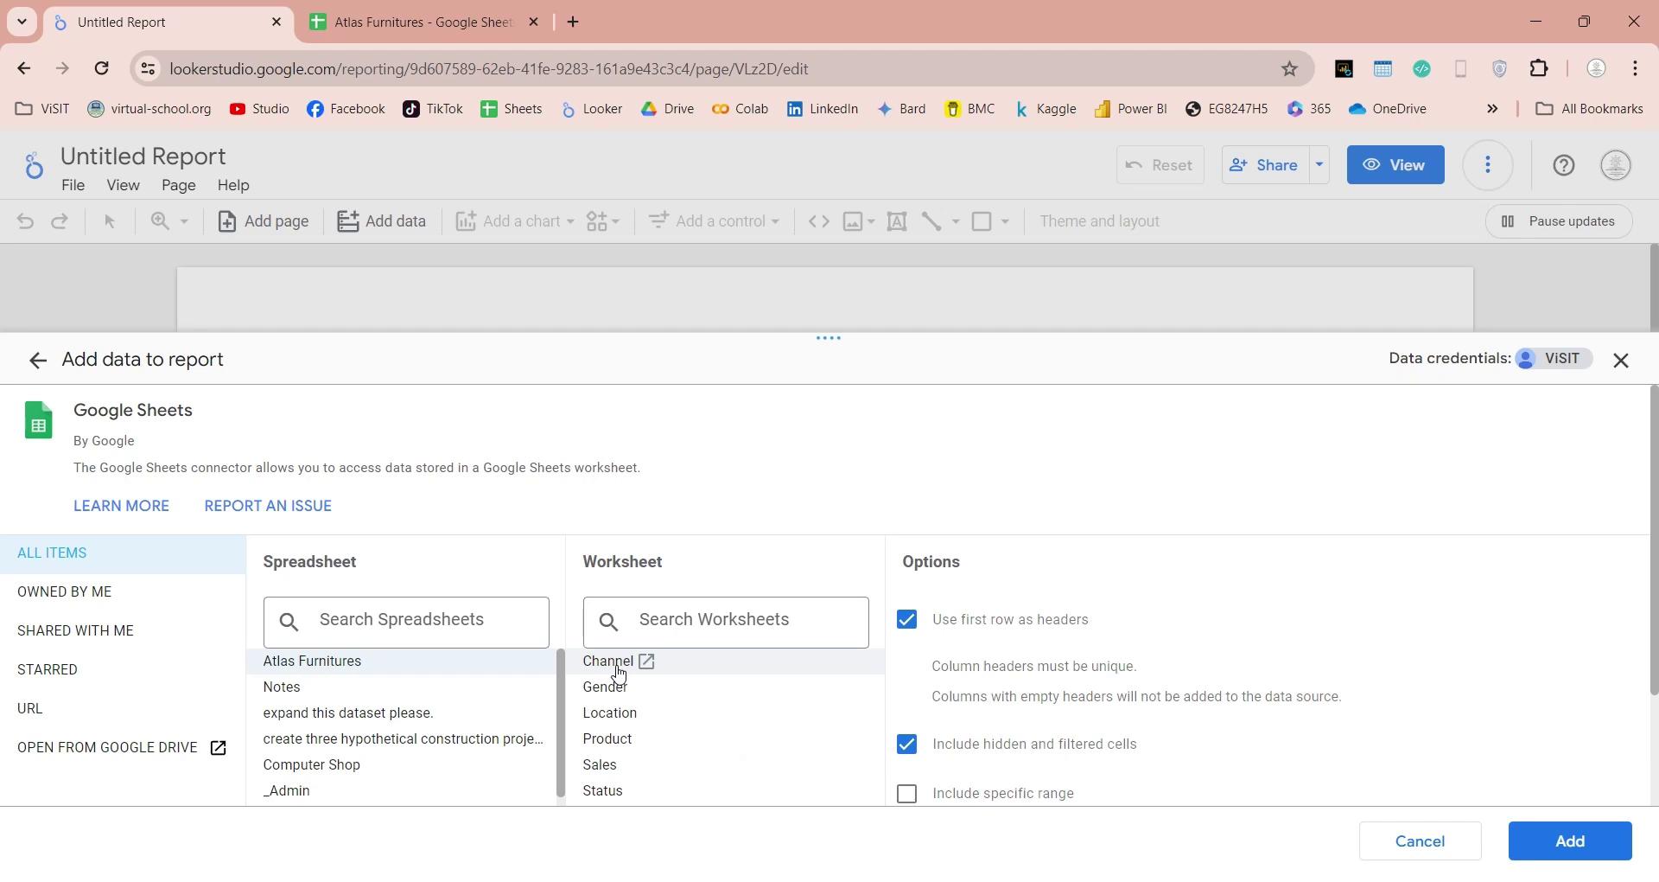
click(1610, 862)
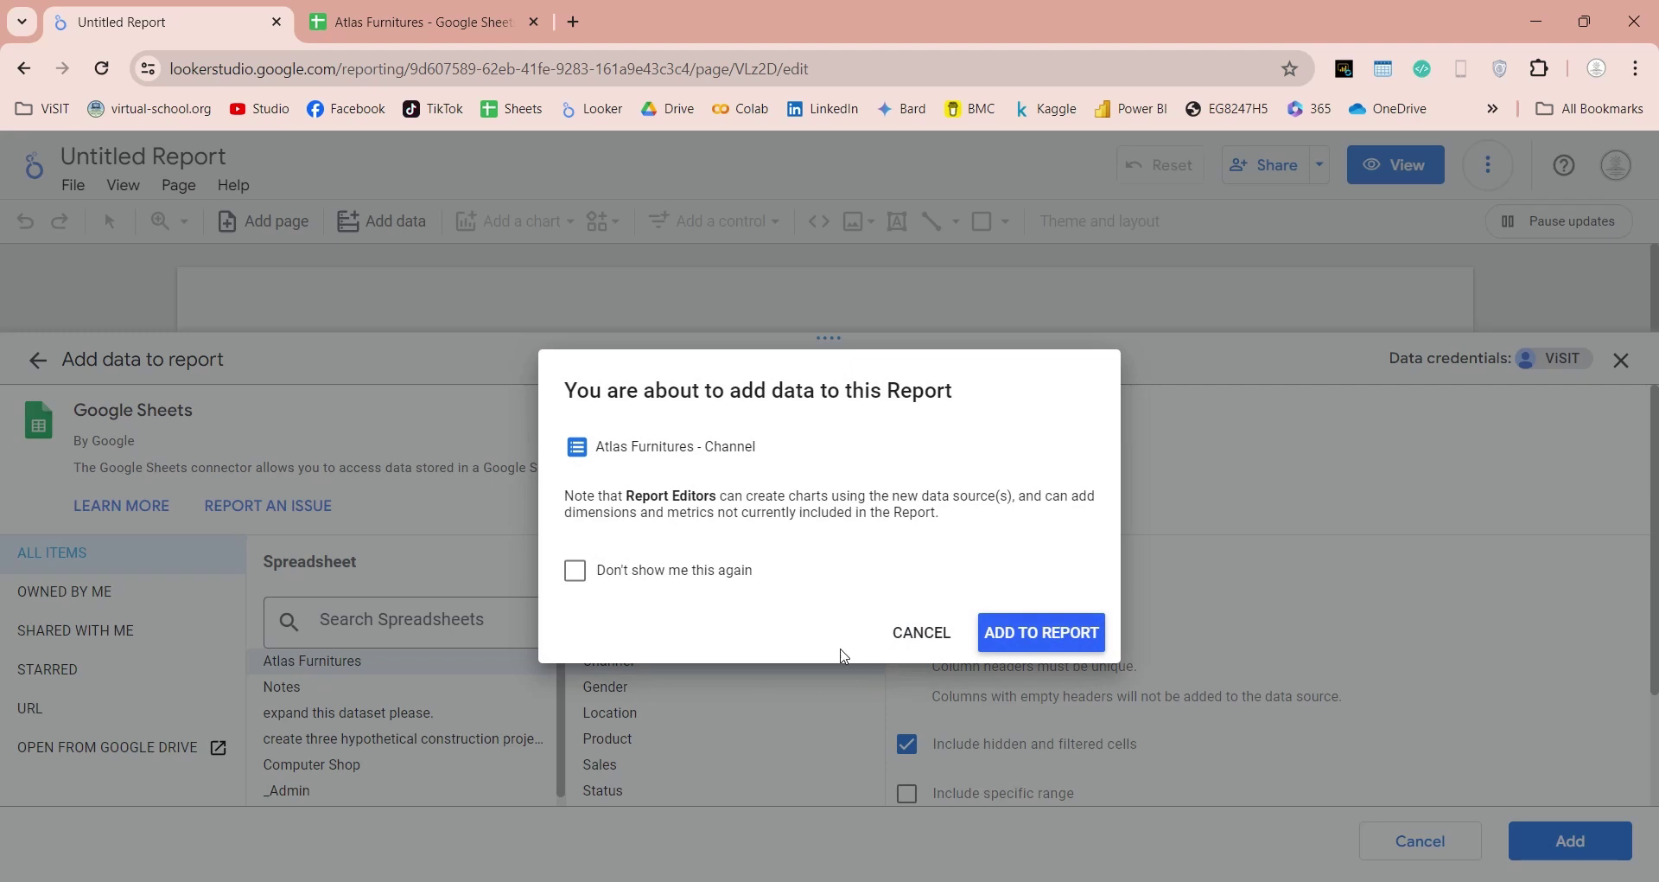
drag(575, 498, 1071, 495)
click(1042, 632)
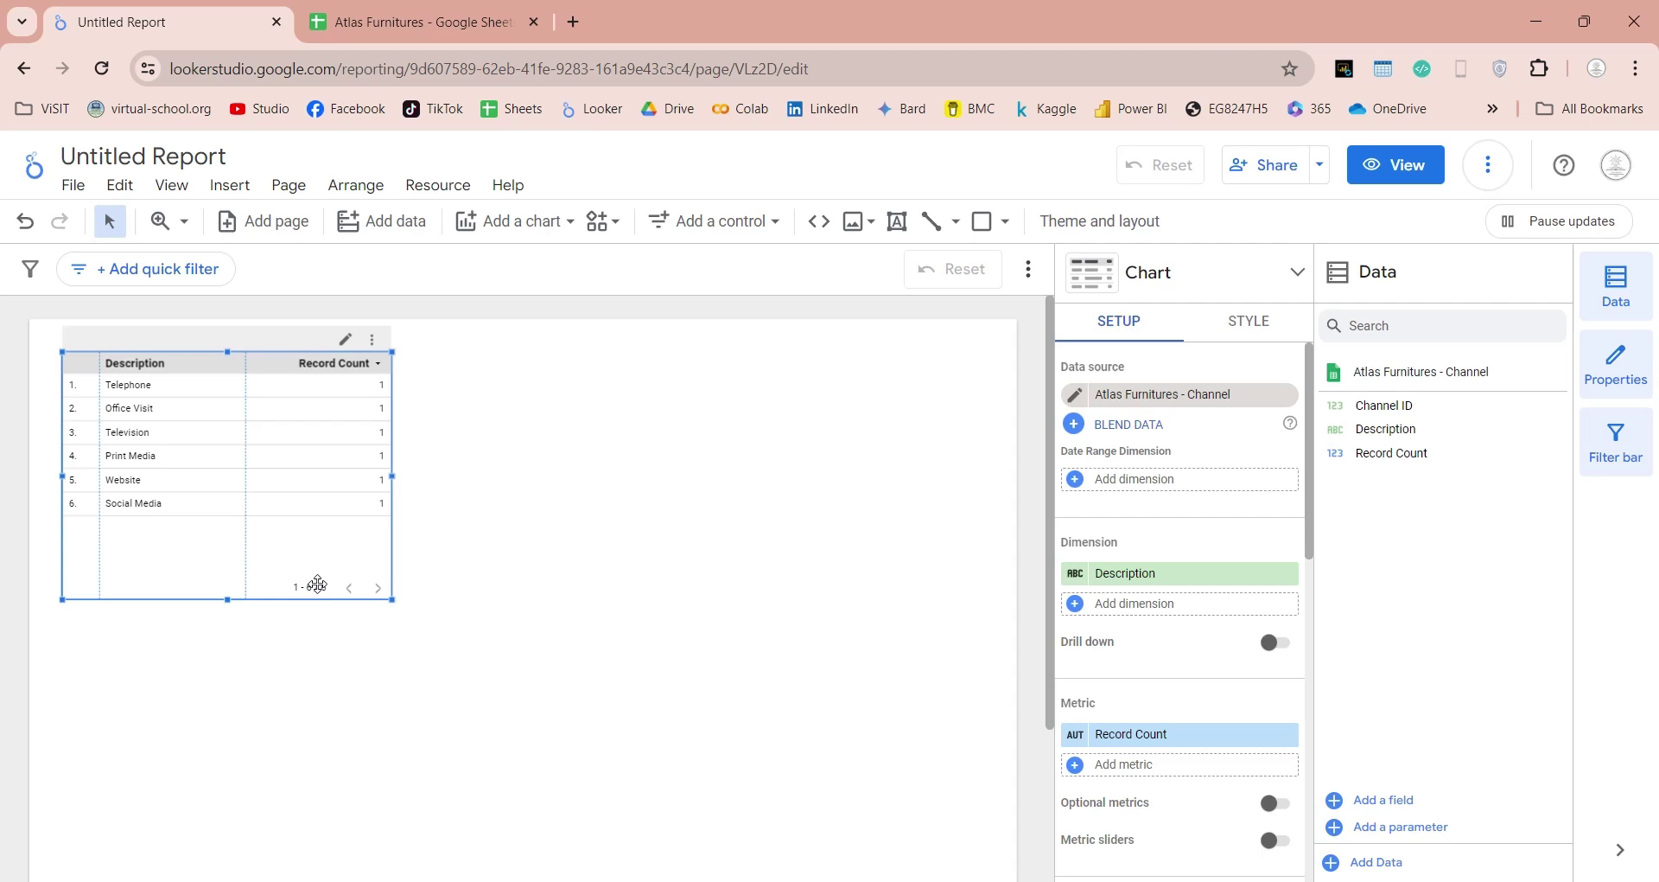
Delete the default table from the canvas and rename the report Atlas Furnitures Report.
key(Delete)
click(170, 183)
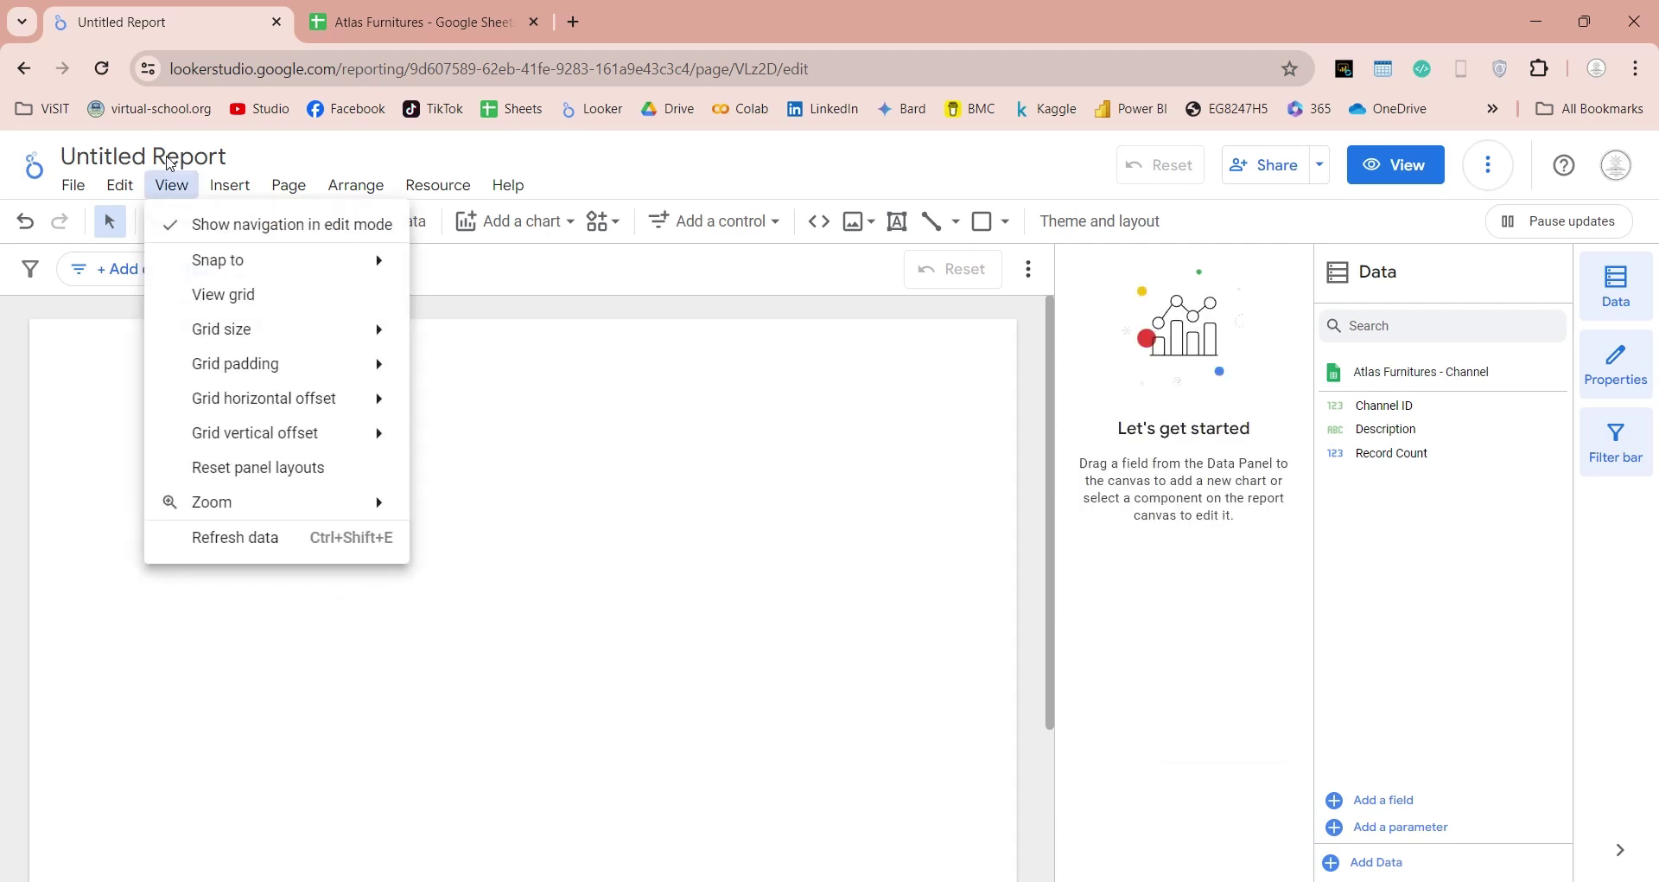
double_click(168, 157)
key(ctrl+a)
text(Atl)
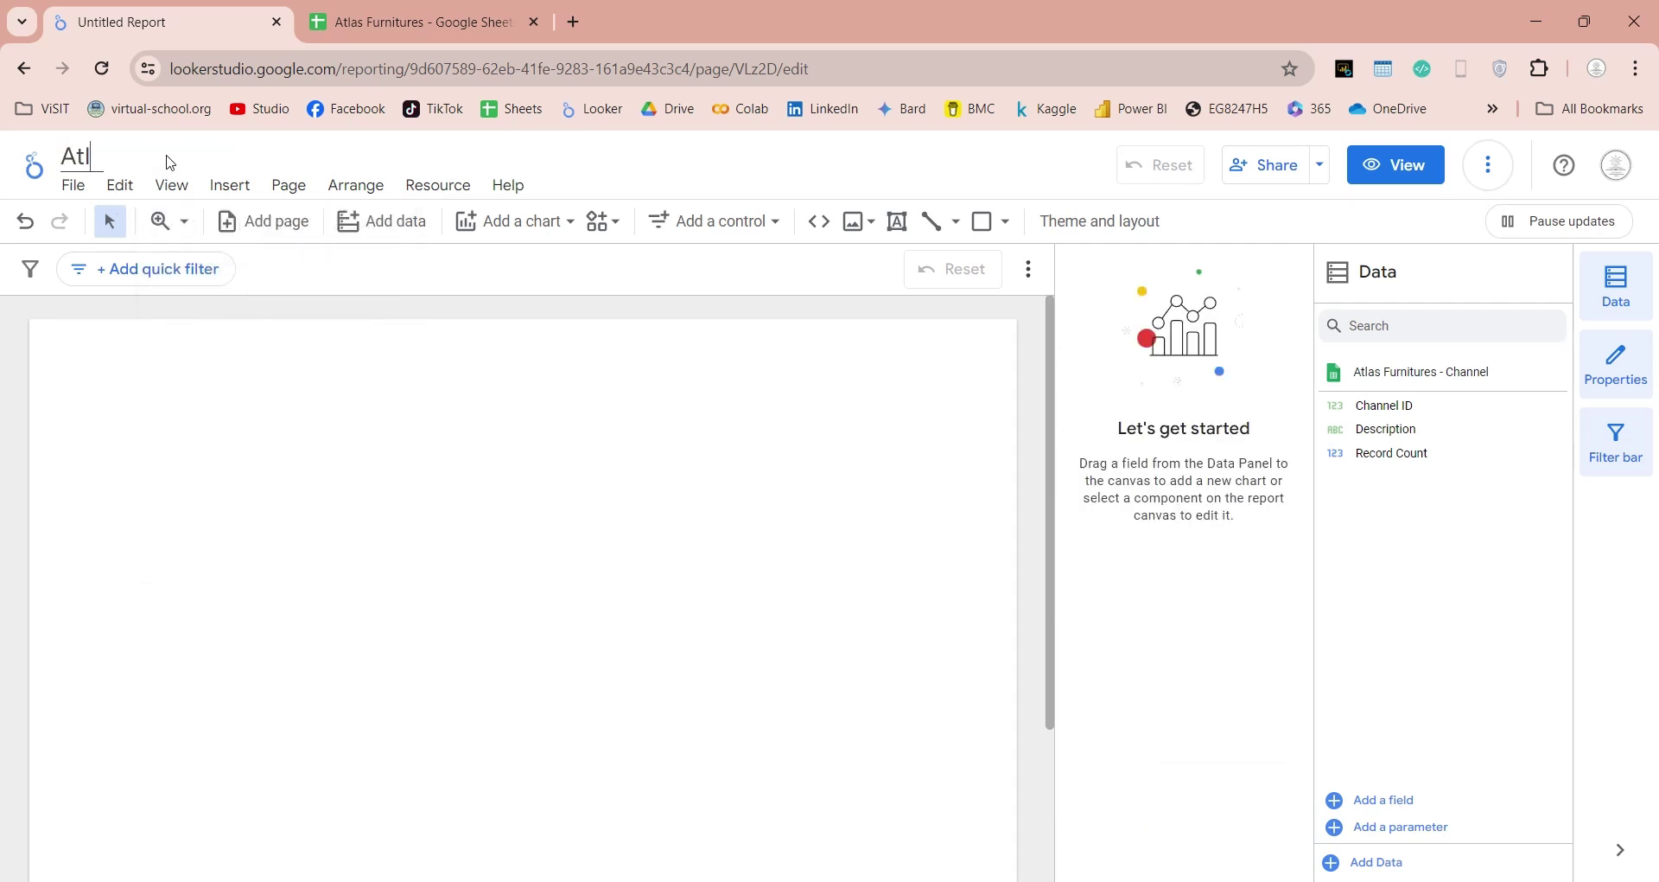
text(as Furnitures Report)
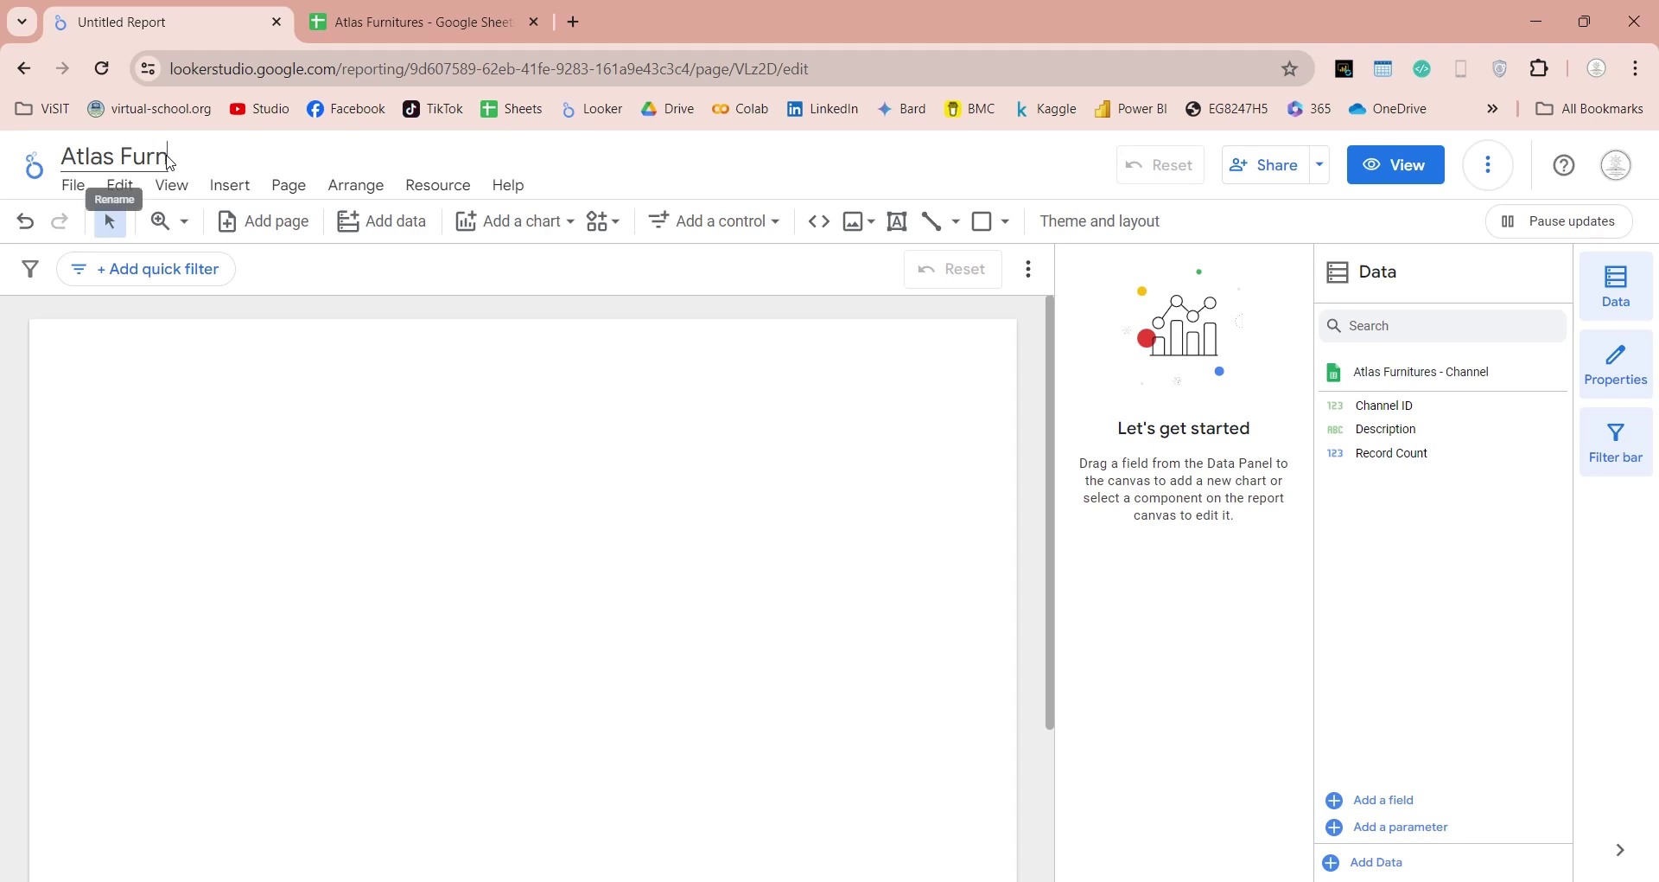
key(Return)
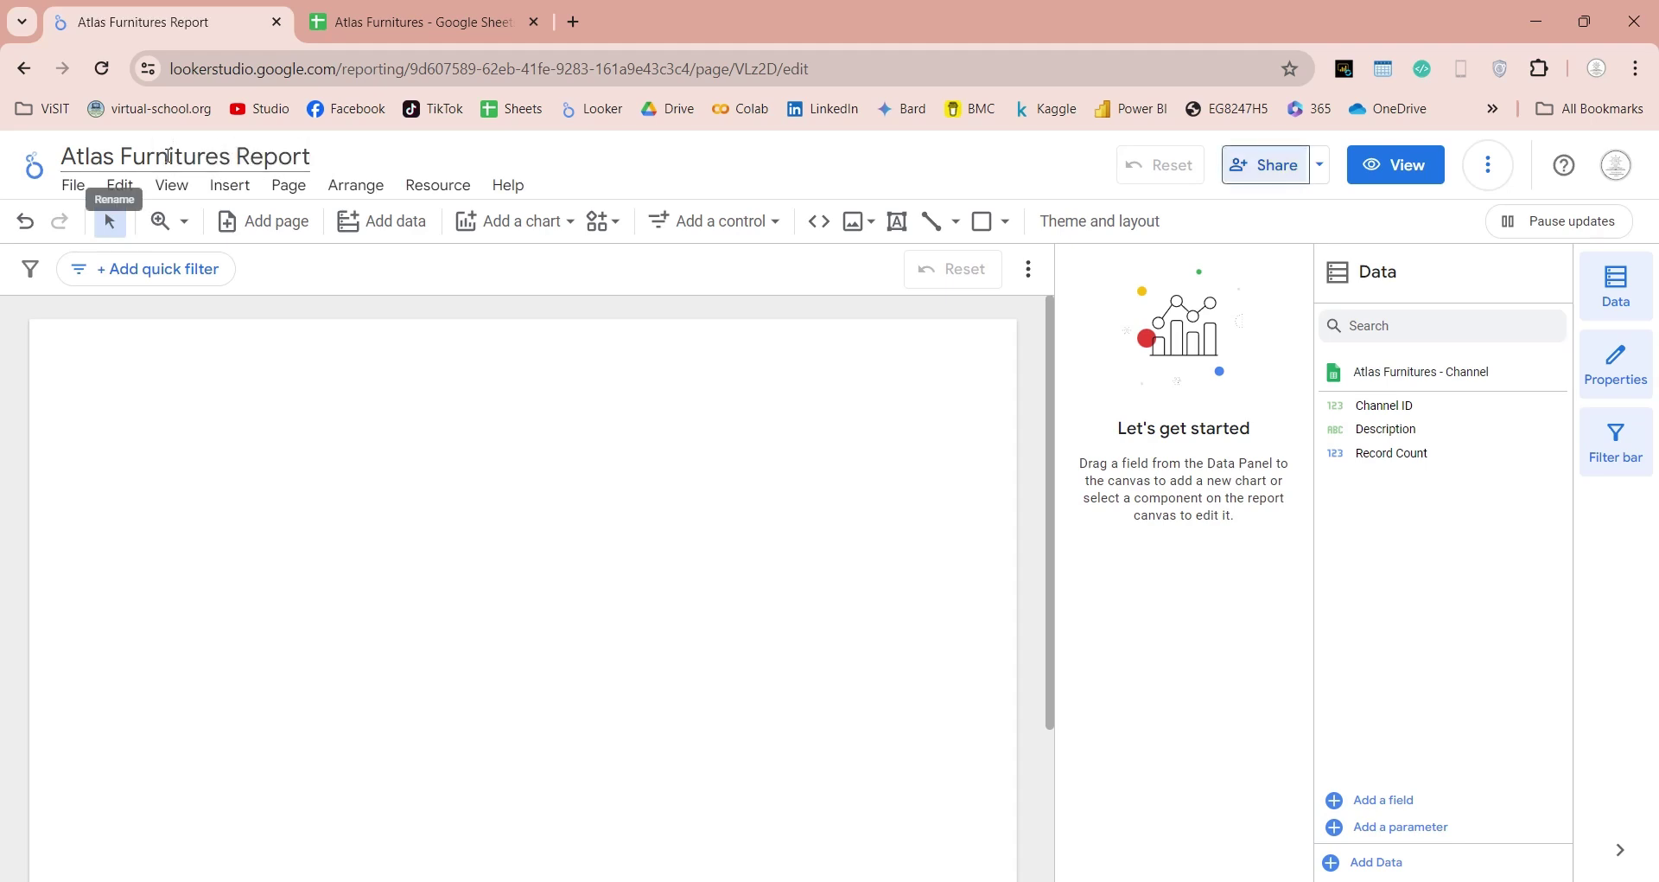
Open the Looker Studio home page in another tab and find Atlas Furnitures Report among the recent reports.
click(593, 108)
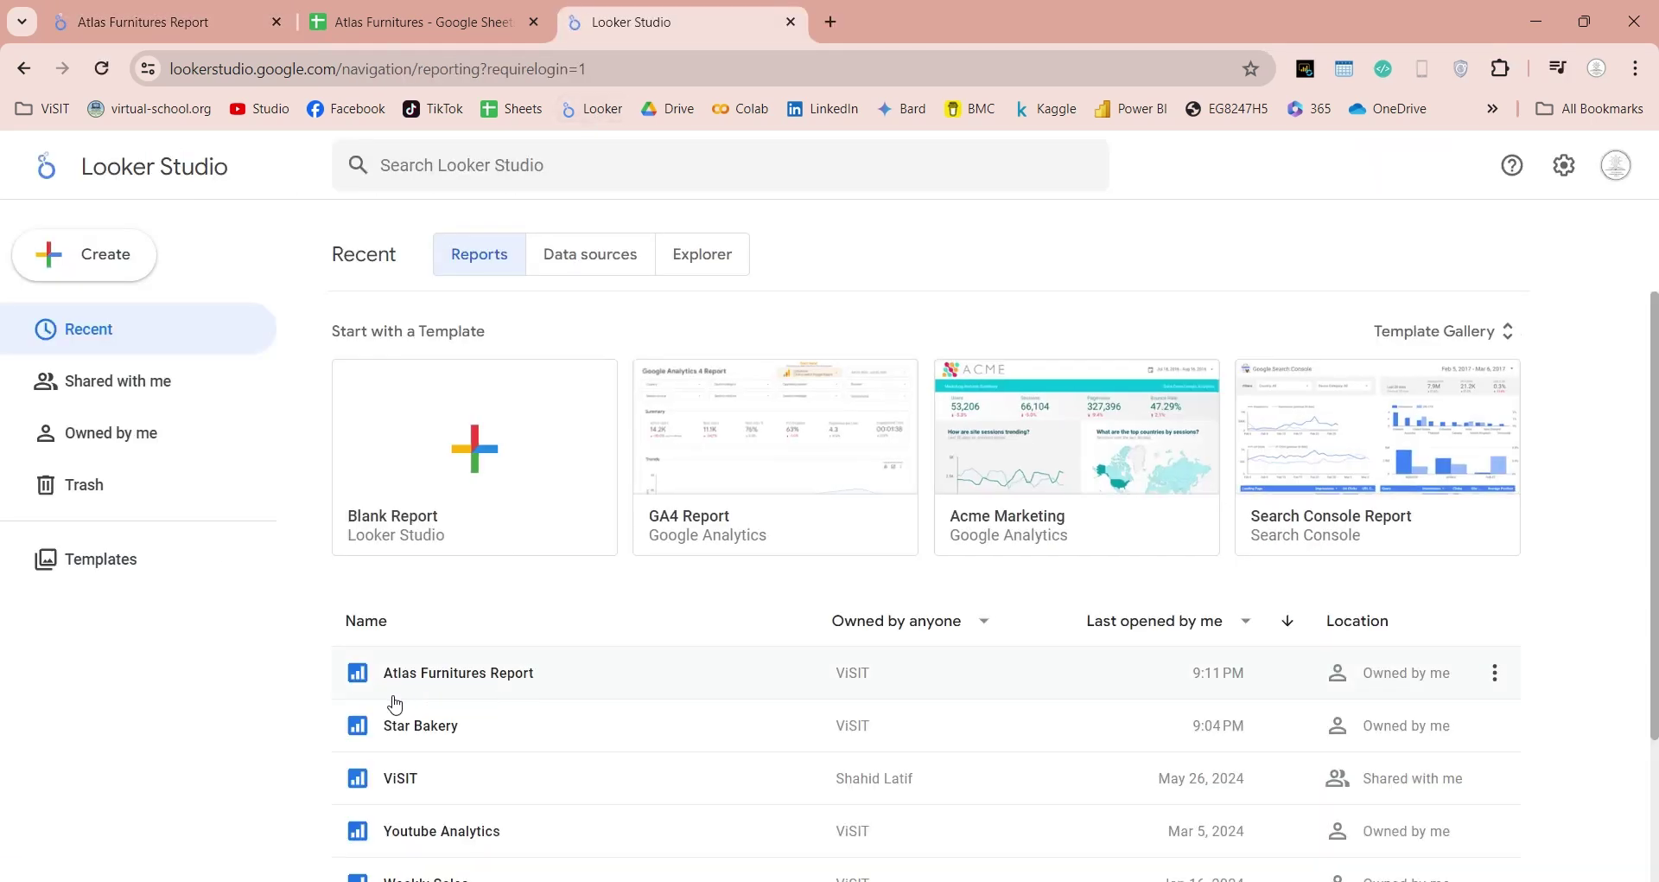
click(488, 687)
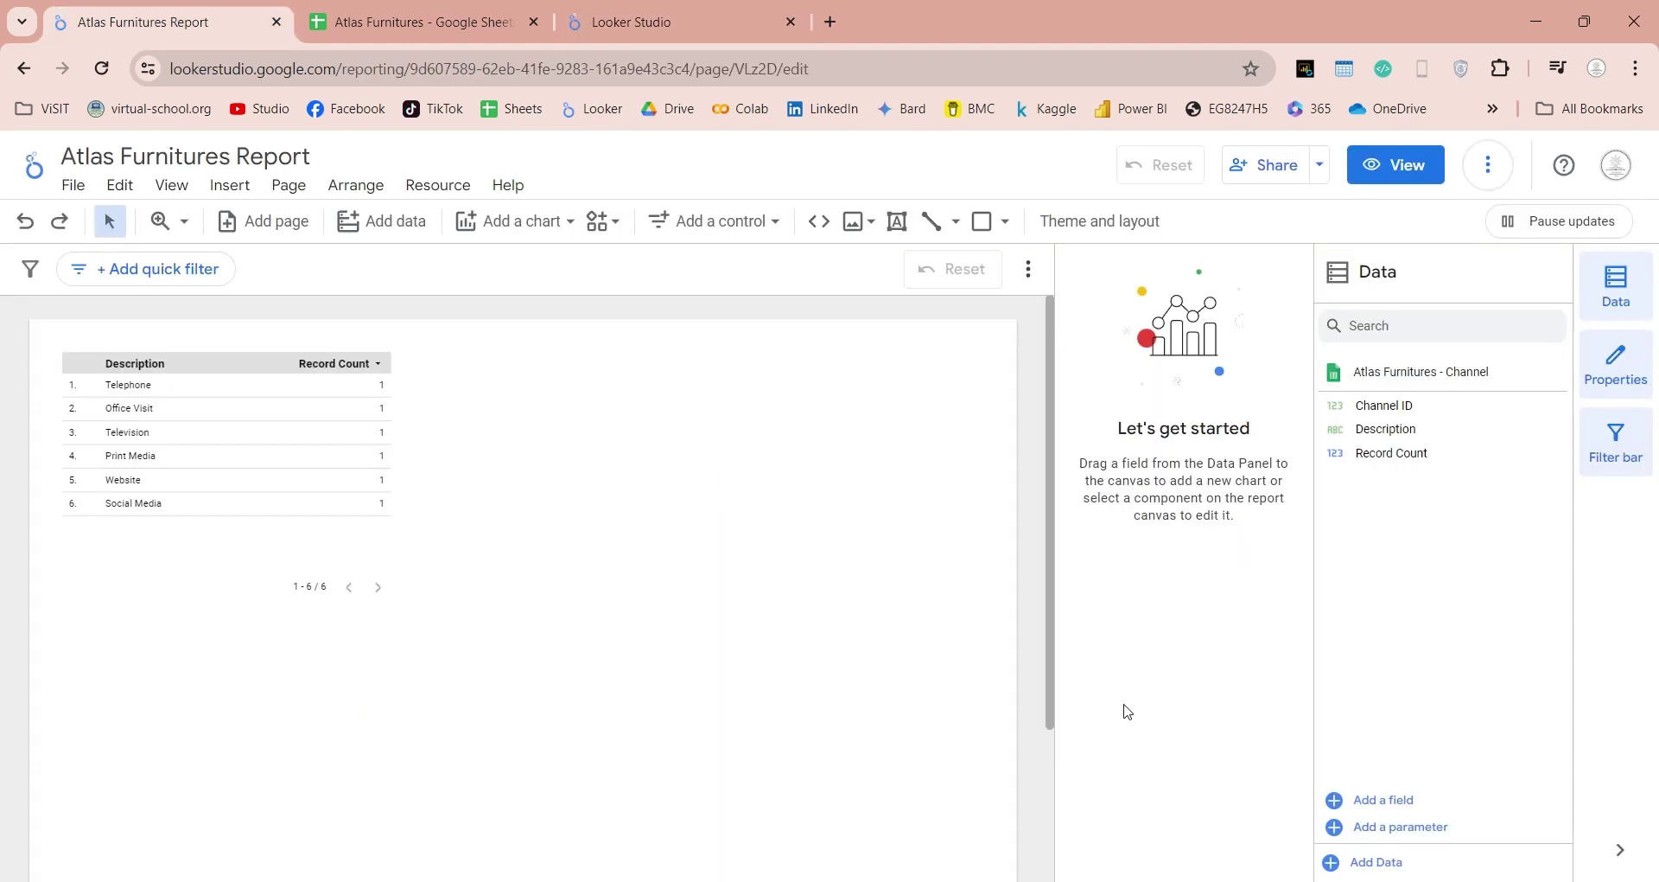
Add the Gender worksheet of the Atlas Furnitures spreadsheet to Atlas Furnitures Report as a Google Sheets data source.
click(1370, 866)
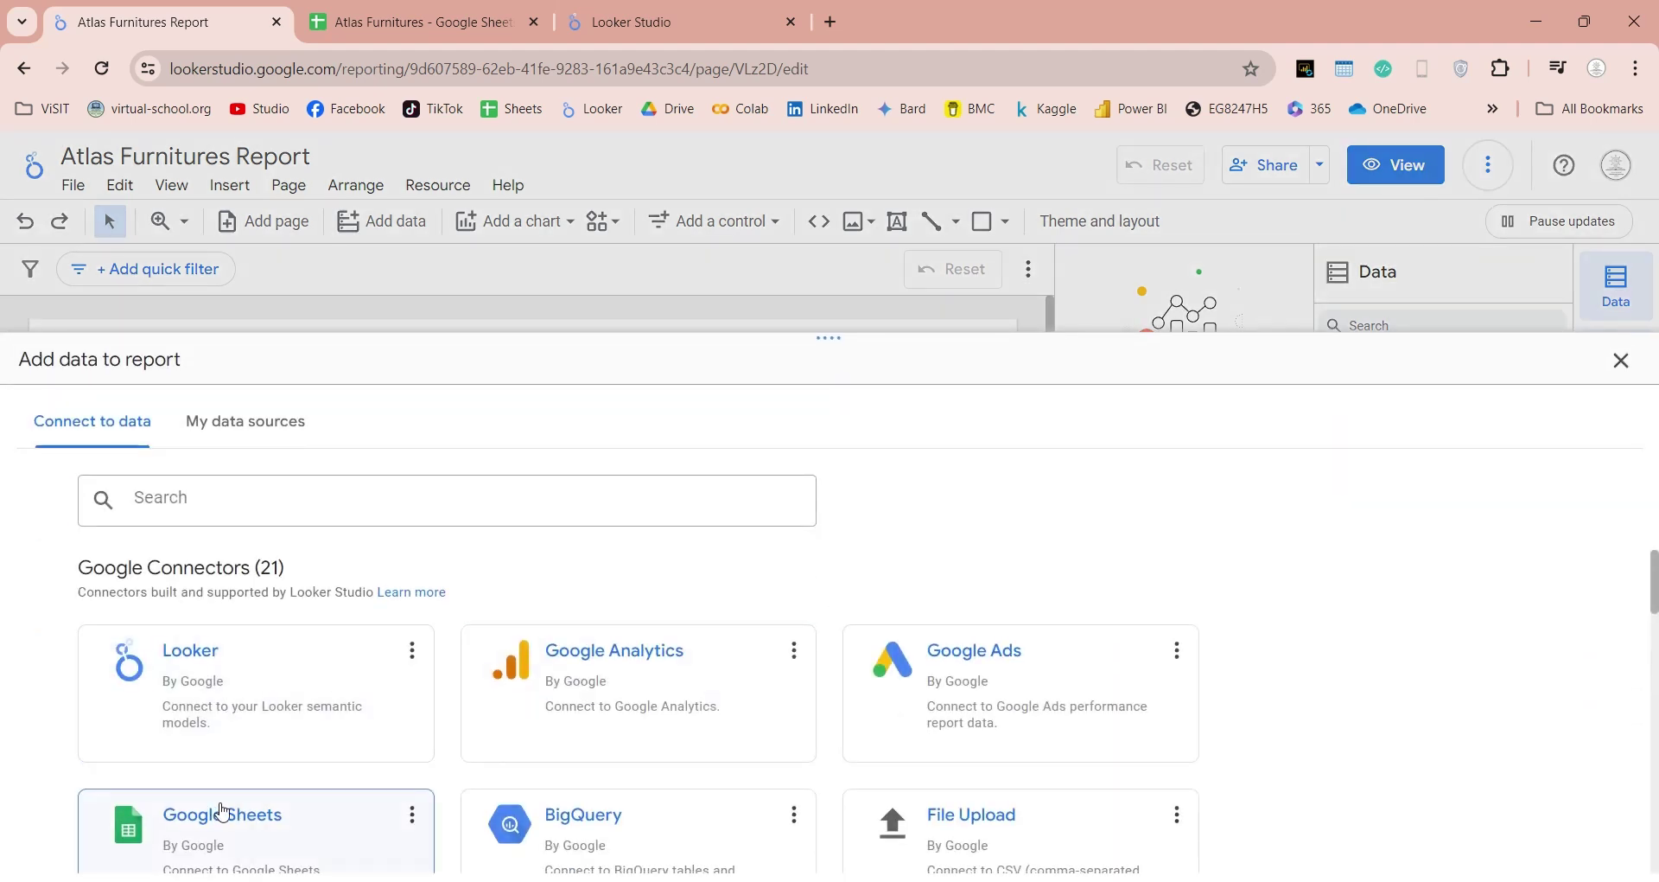
click(222, 806)
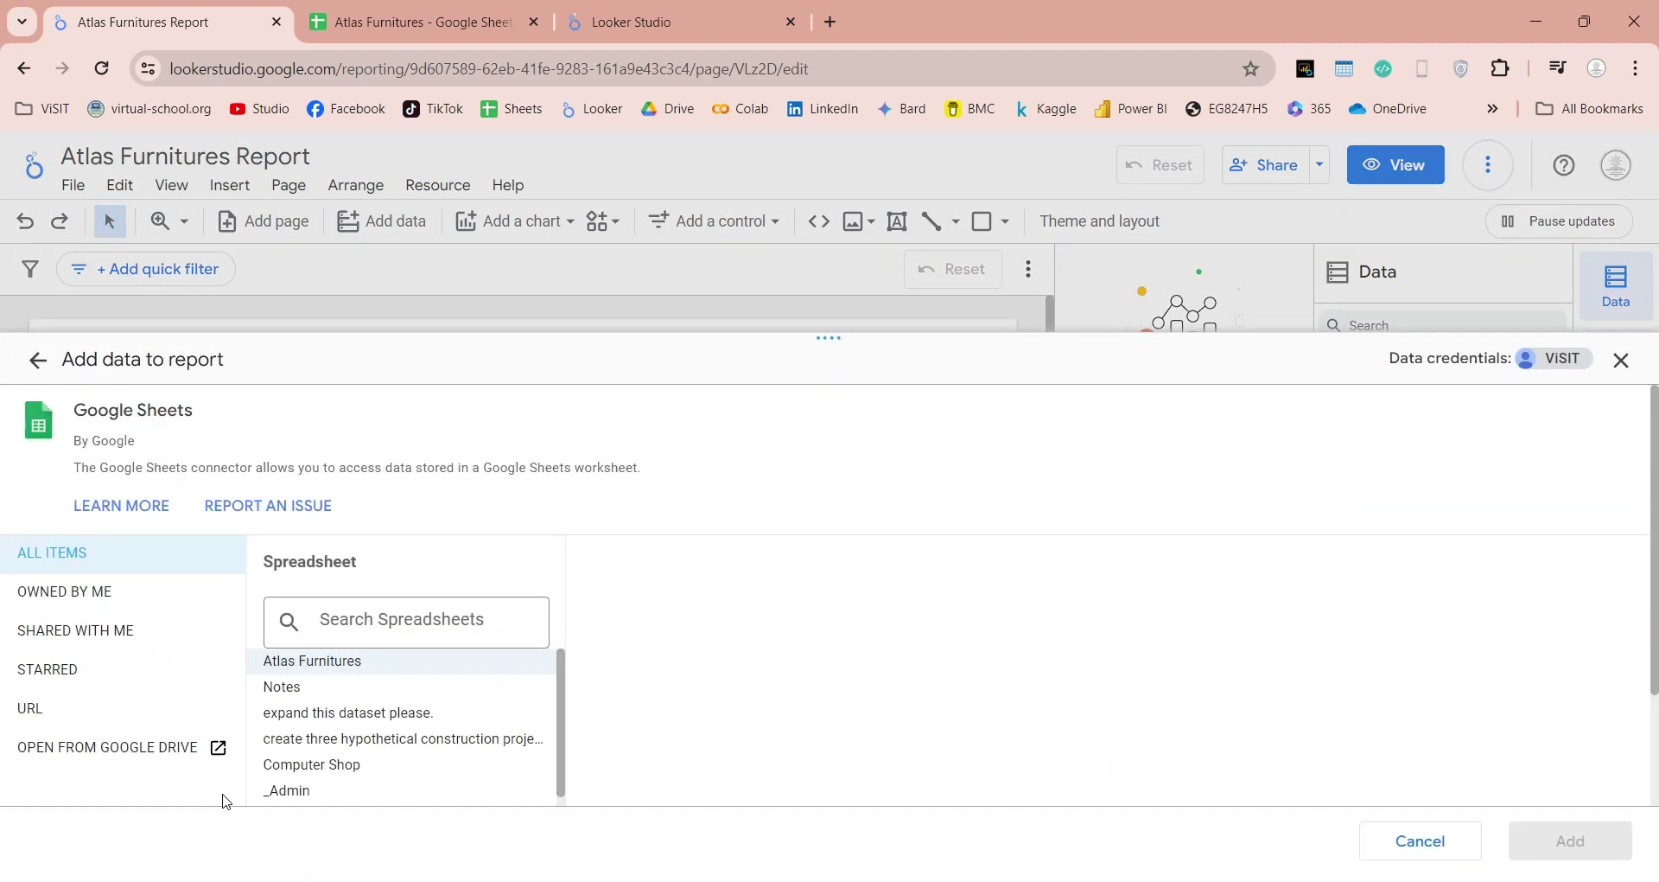
click(320, 660)
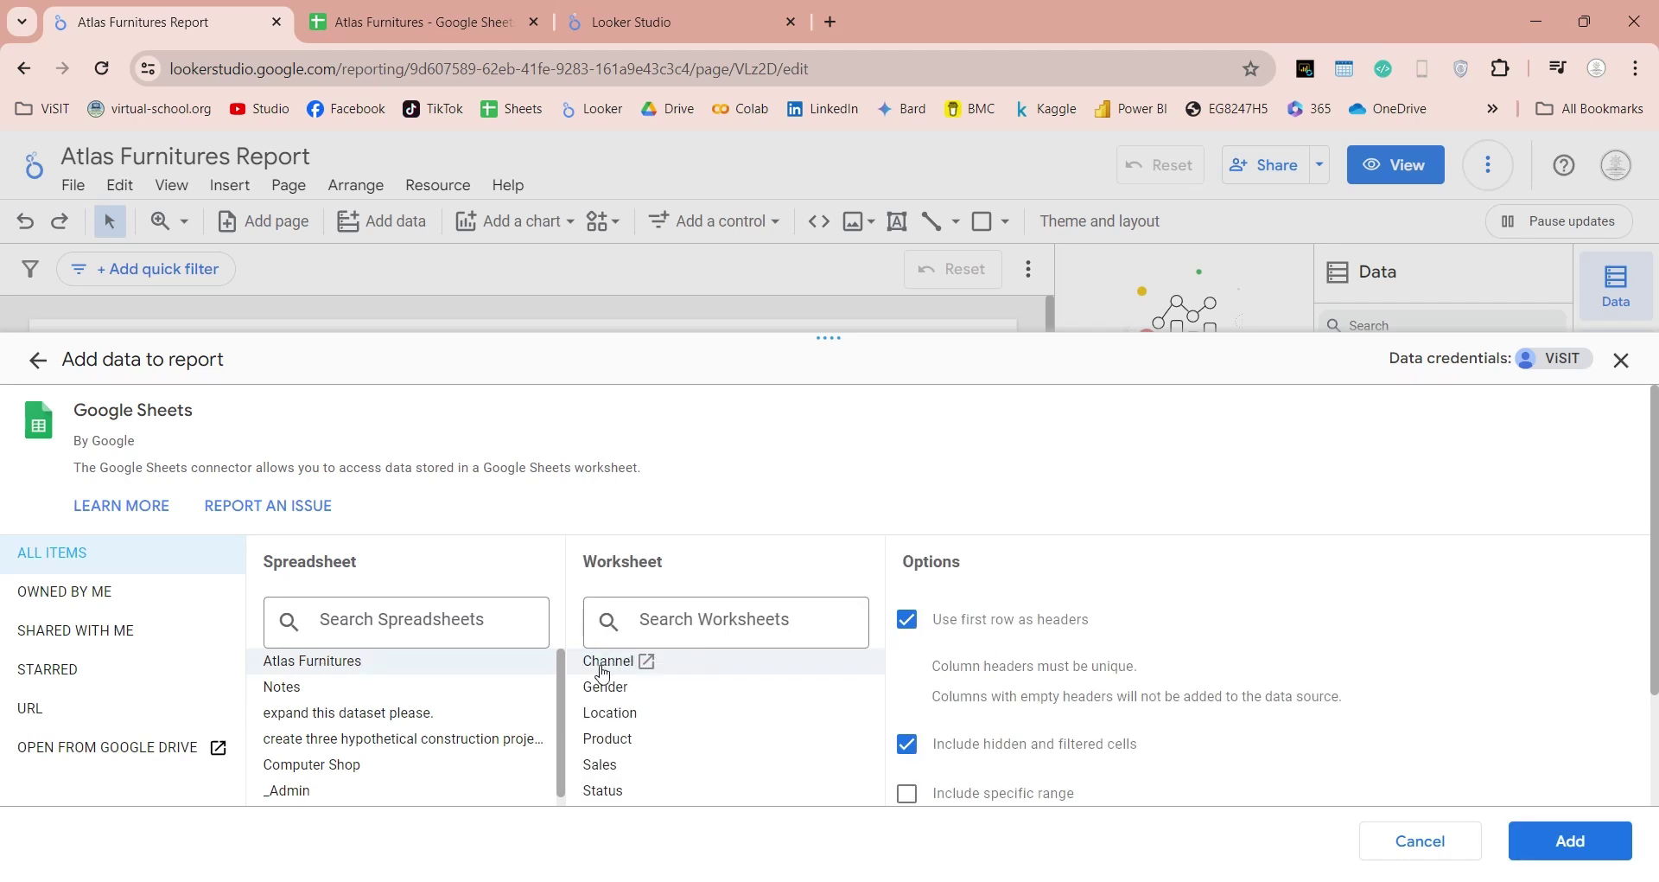
click(614, 688)
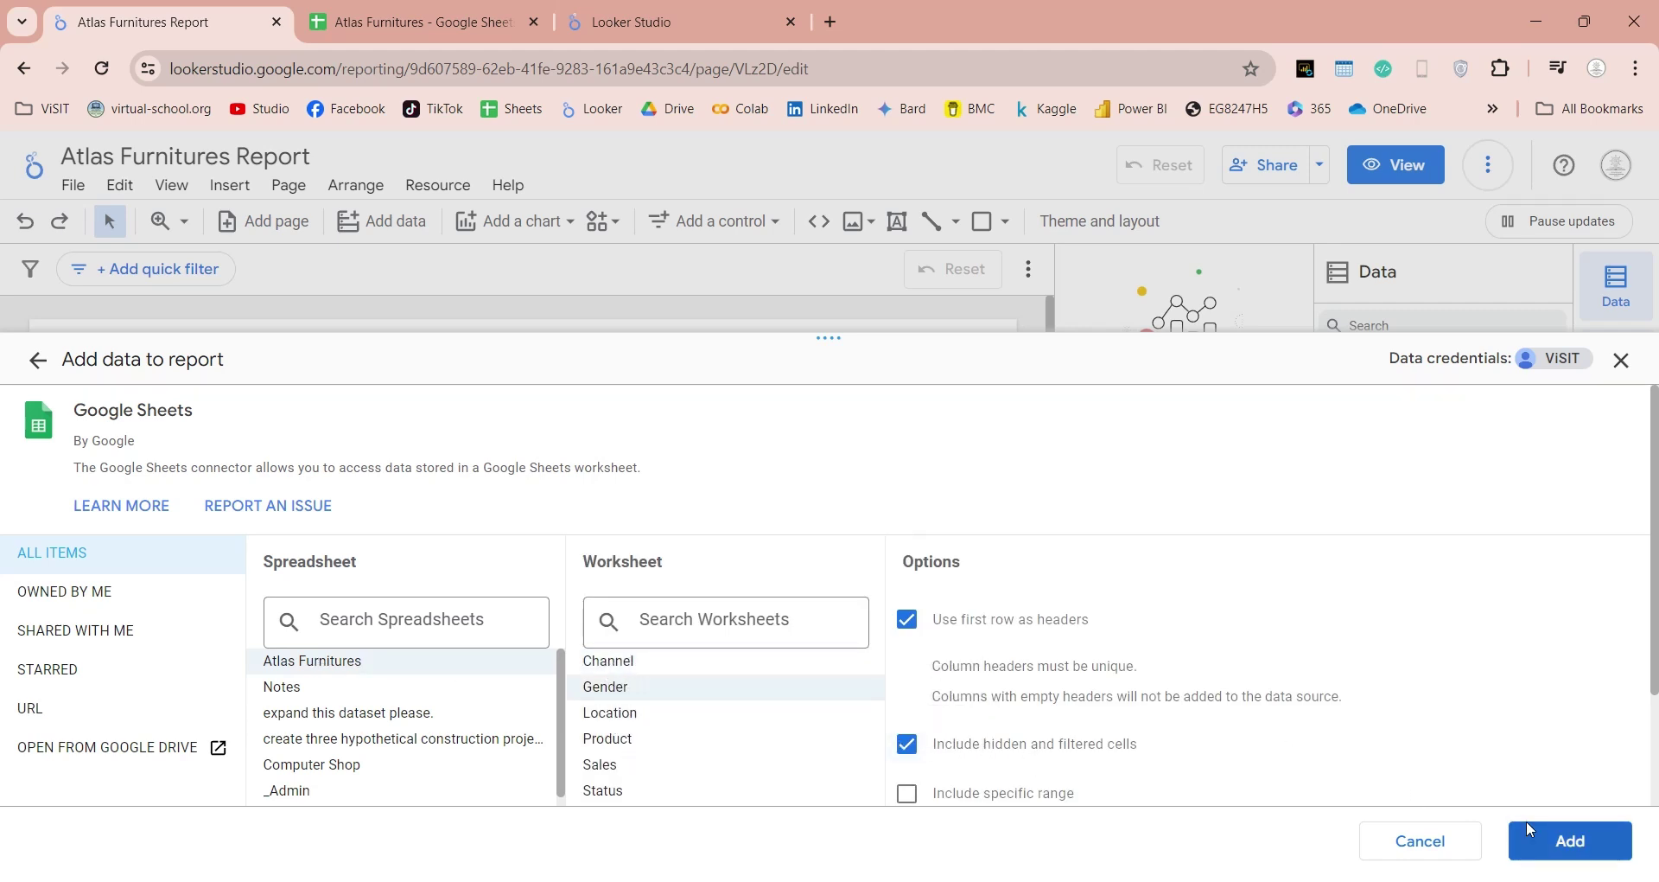
click(1575, 842)
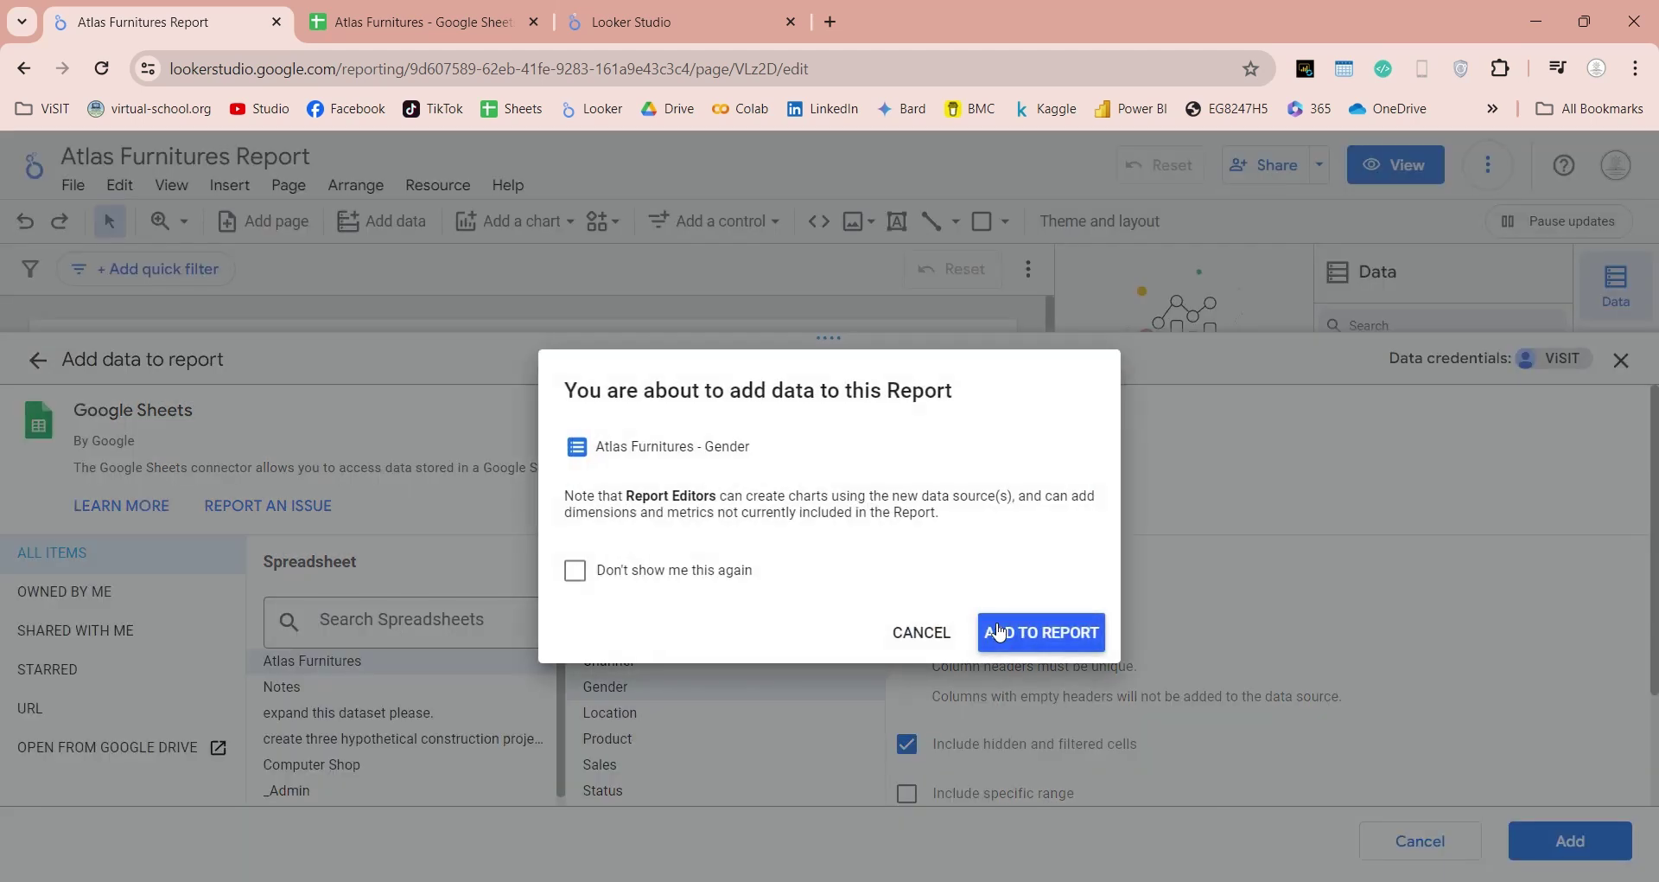
click(1000, 631)
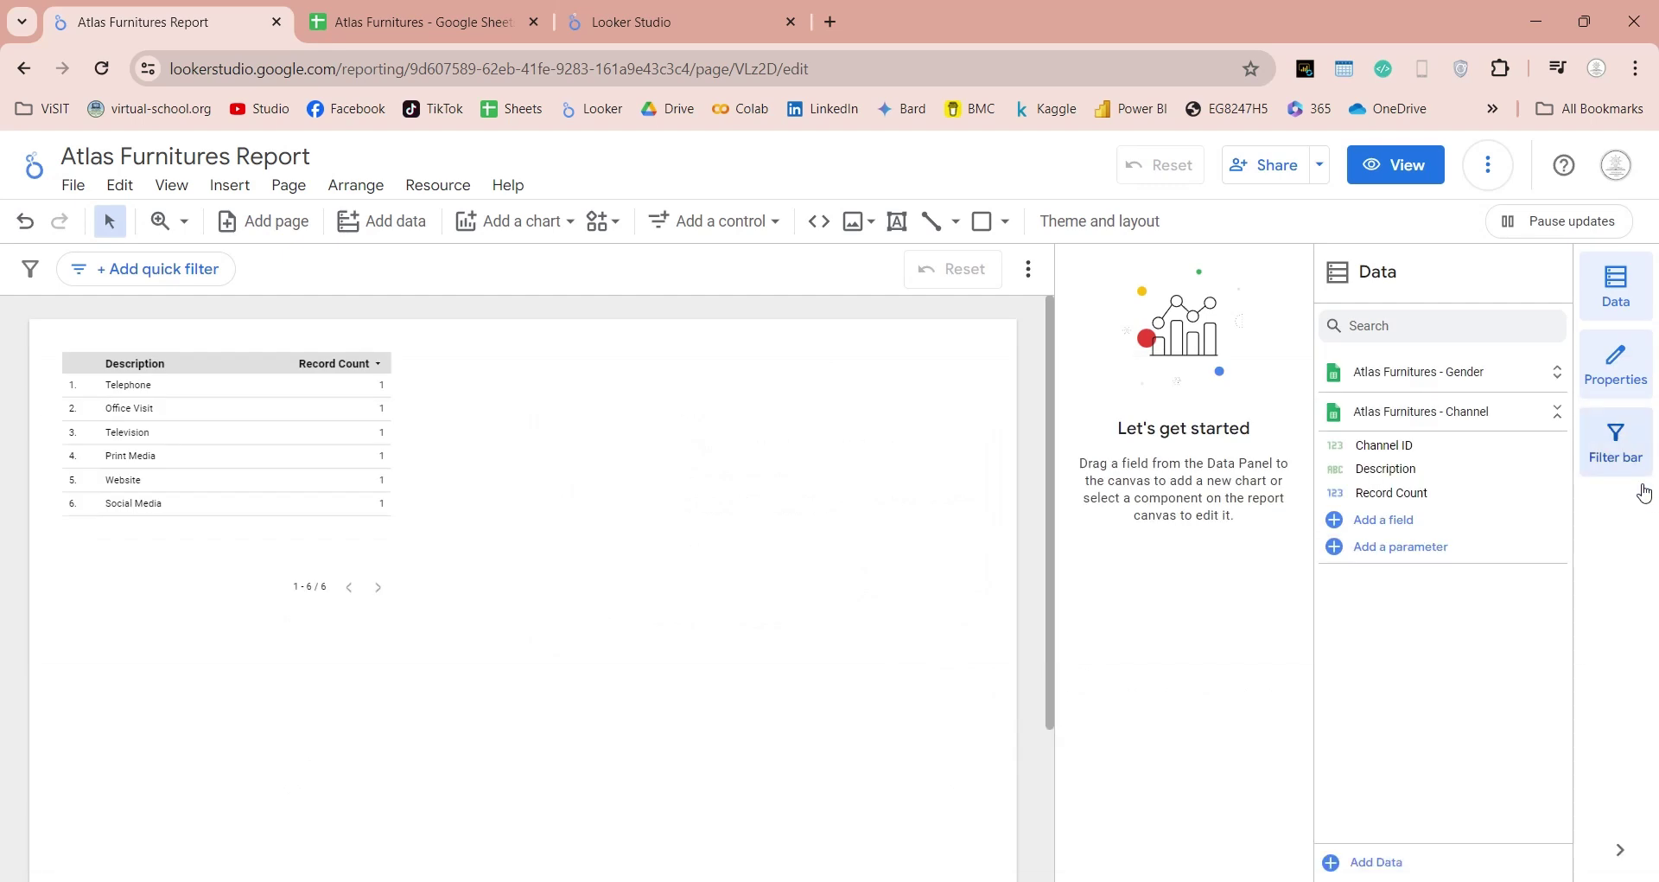
Add the Location worksheet of the Atlas Furnitures spreadsheet to the report as a Google Sheets data source.
click(382, 221)
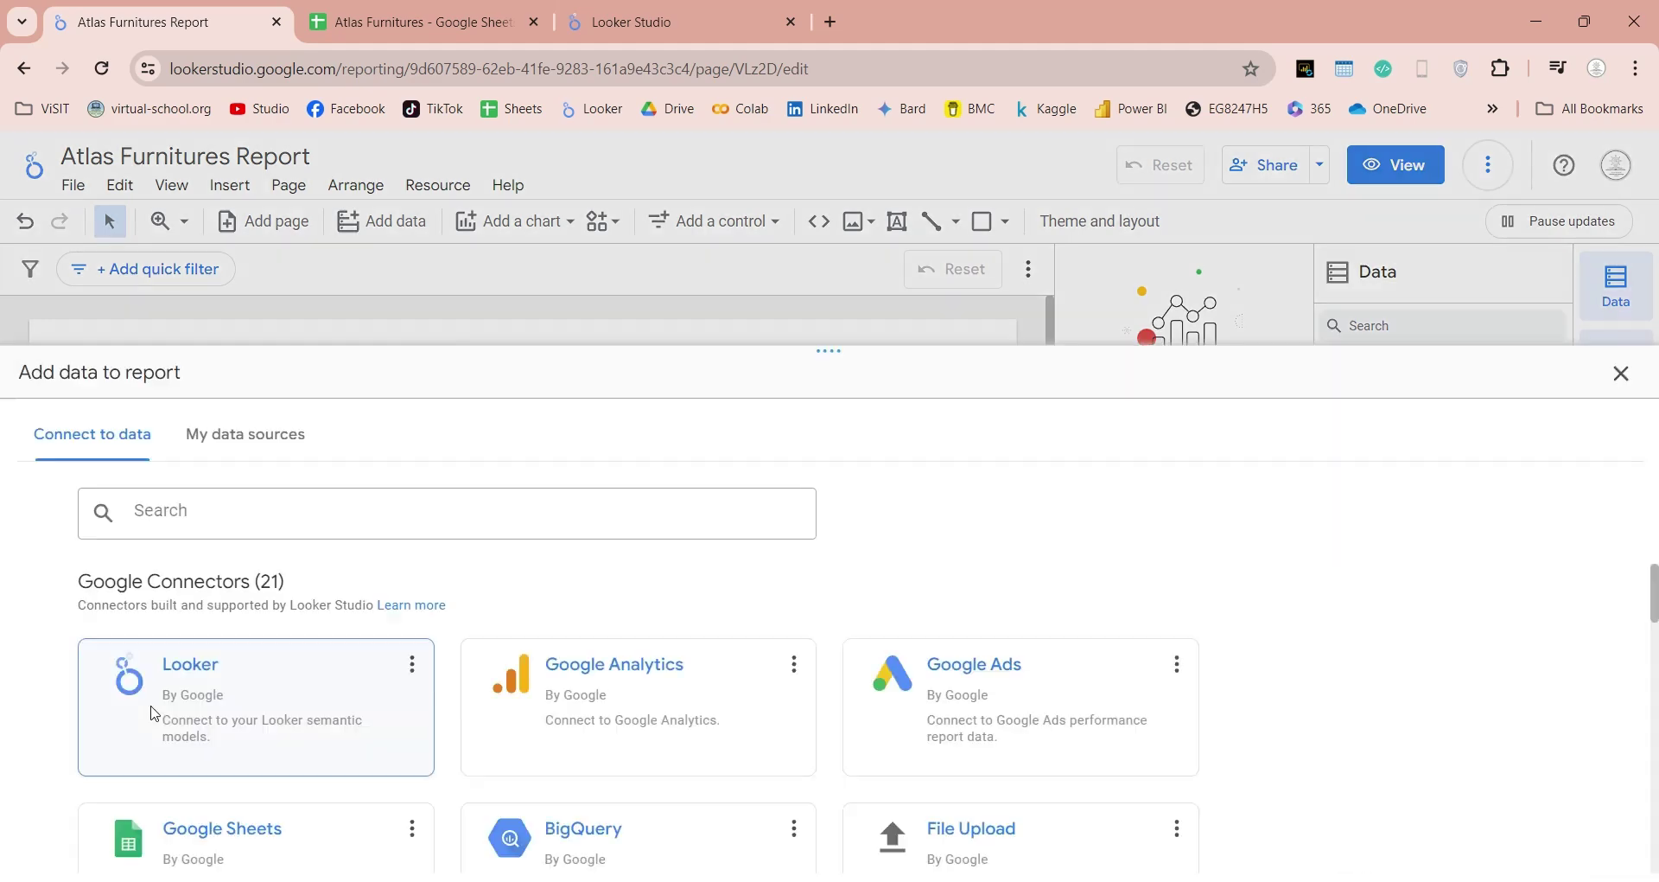
click(148, 821)
click(312, 660)
click(610, 712)
click(1571, 840)
click(1042, 632)
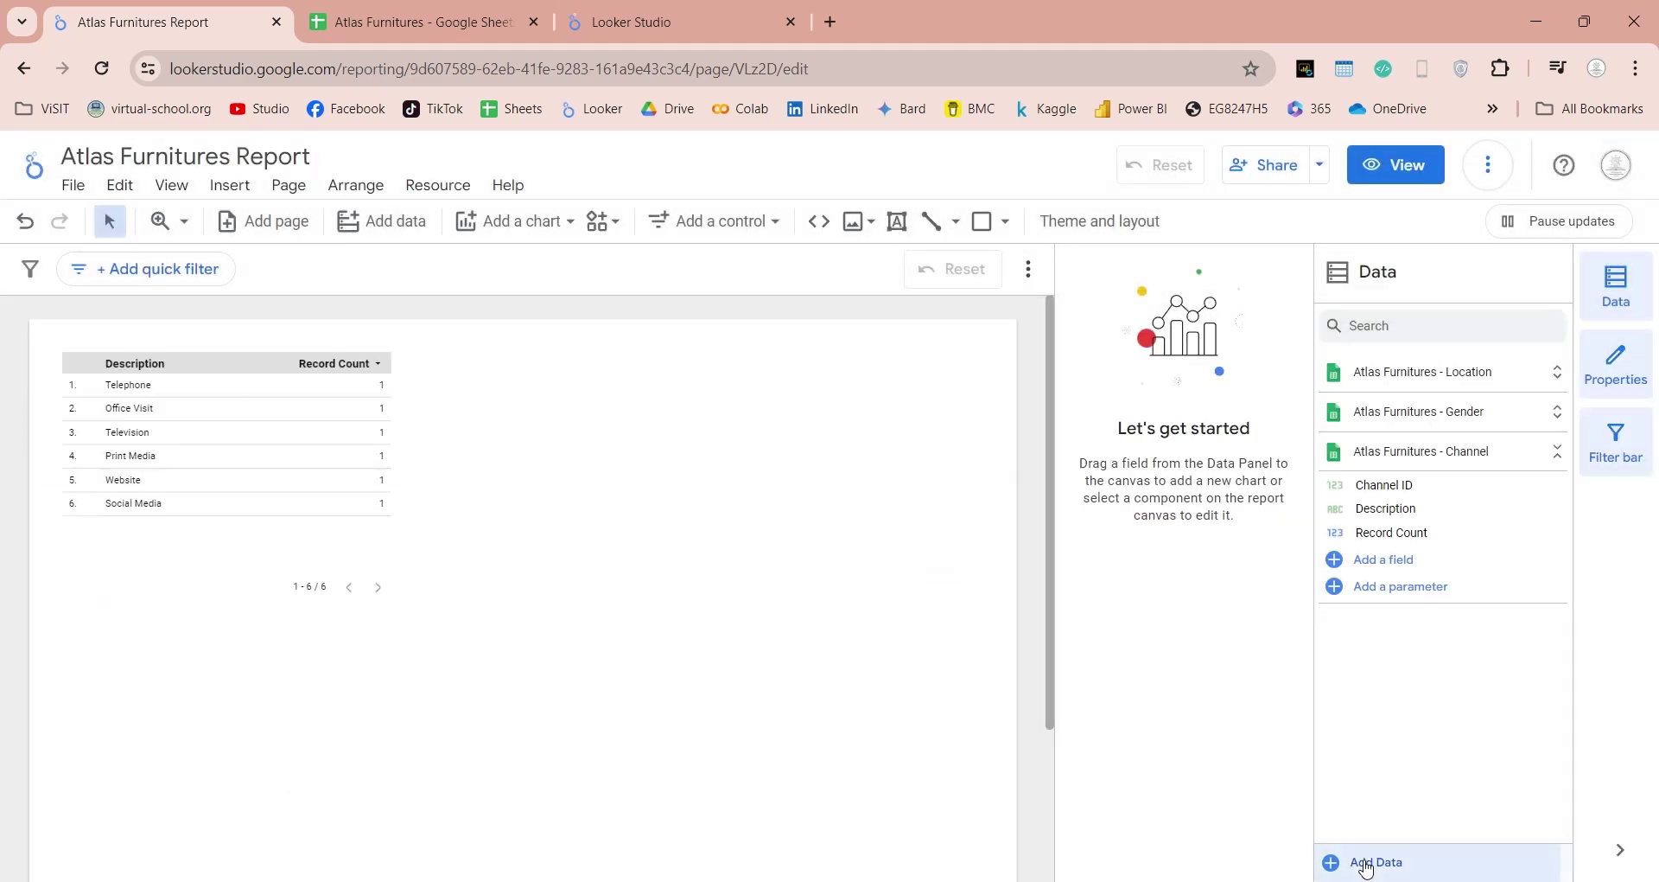
Add the Product worksheet of the Atlas Furnitures spreadsheet to the report as a Google Sheets data source.
click(1363, 859)
click(312, 661)
click(608, 738)
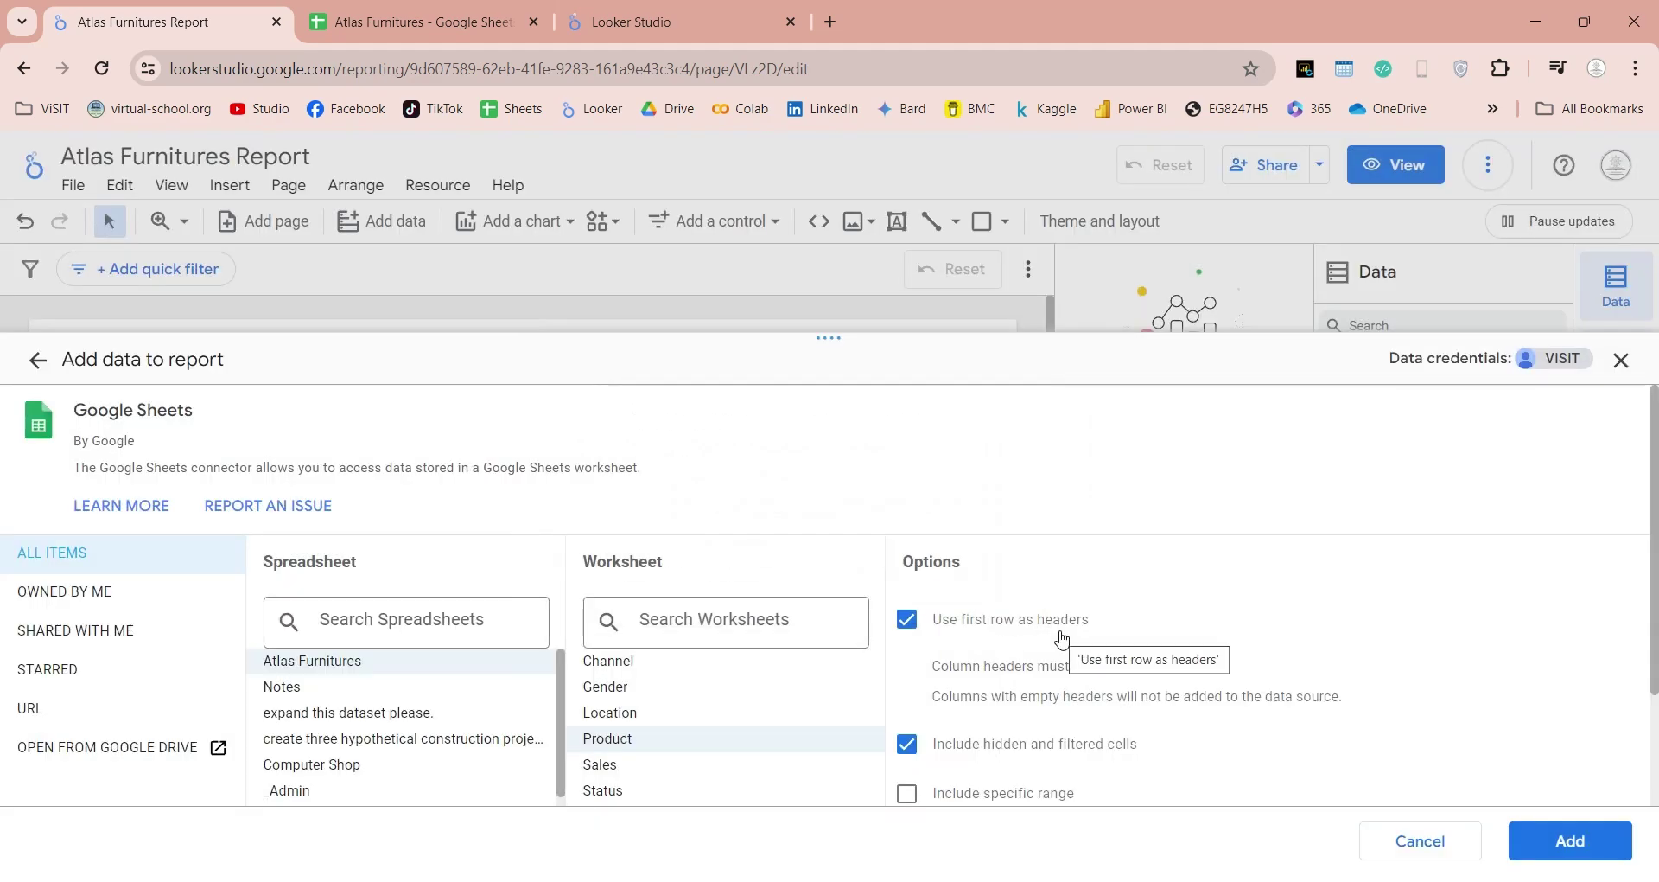
click(1571, 841)
Add the Sales worksheet of the Atlas Furnitures spreadsheet to the report as a Google Sheets data source.
click(148, 821)
click(312, 661)
click(607, 764)
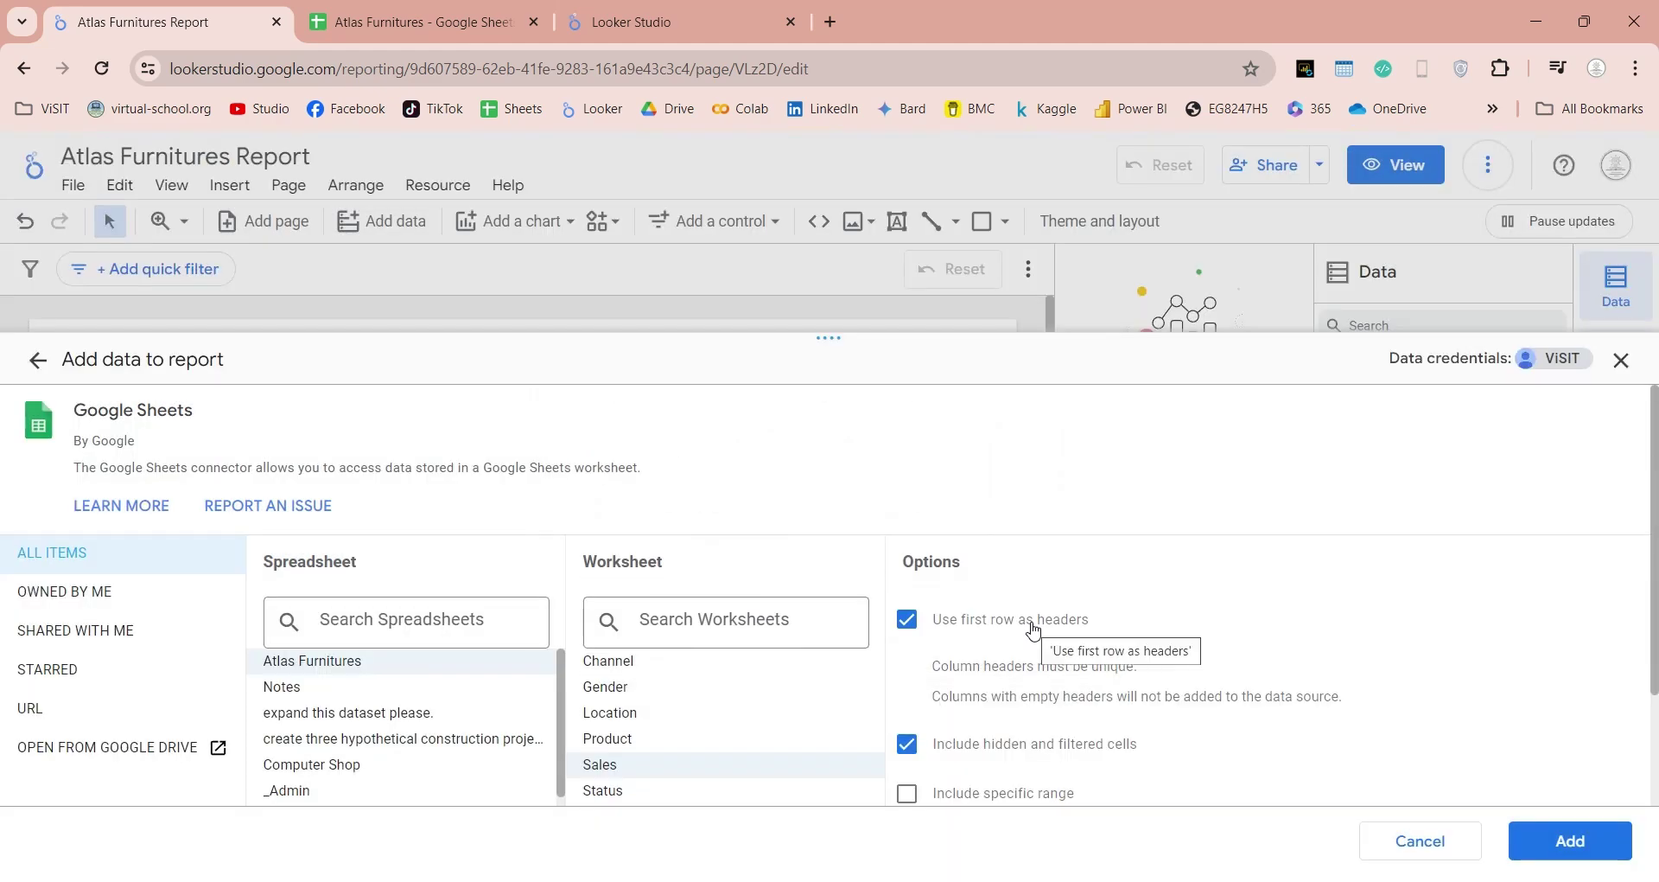
click(1570, 840)
Add the Status worksheet of the Atlas Furnitures spreadsheet to the report as a Google Sheets data source.
click(197, 835)
click(312, 661)
click(608, 790)
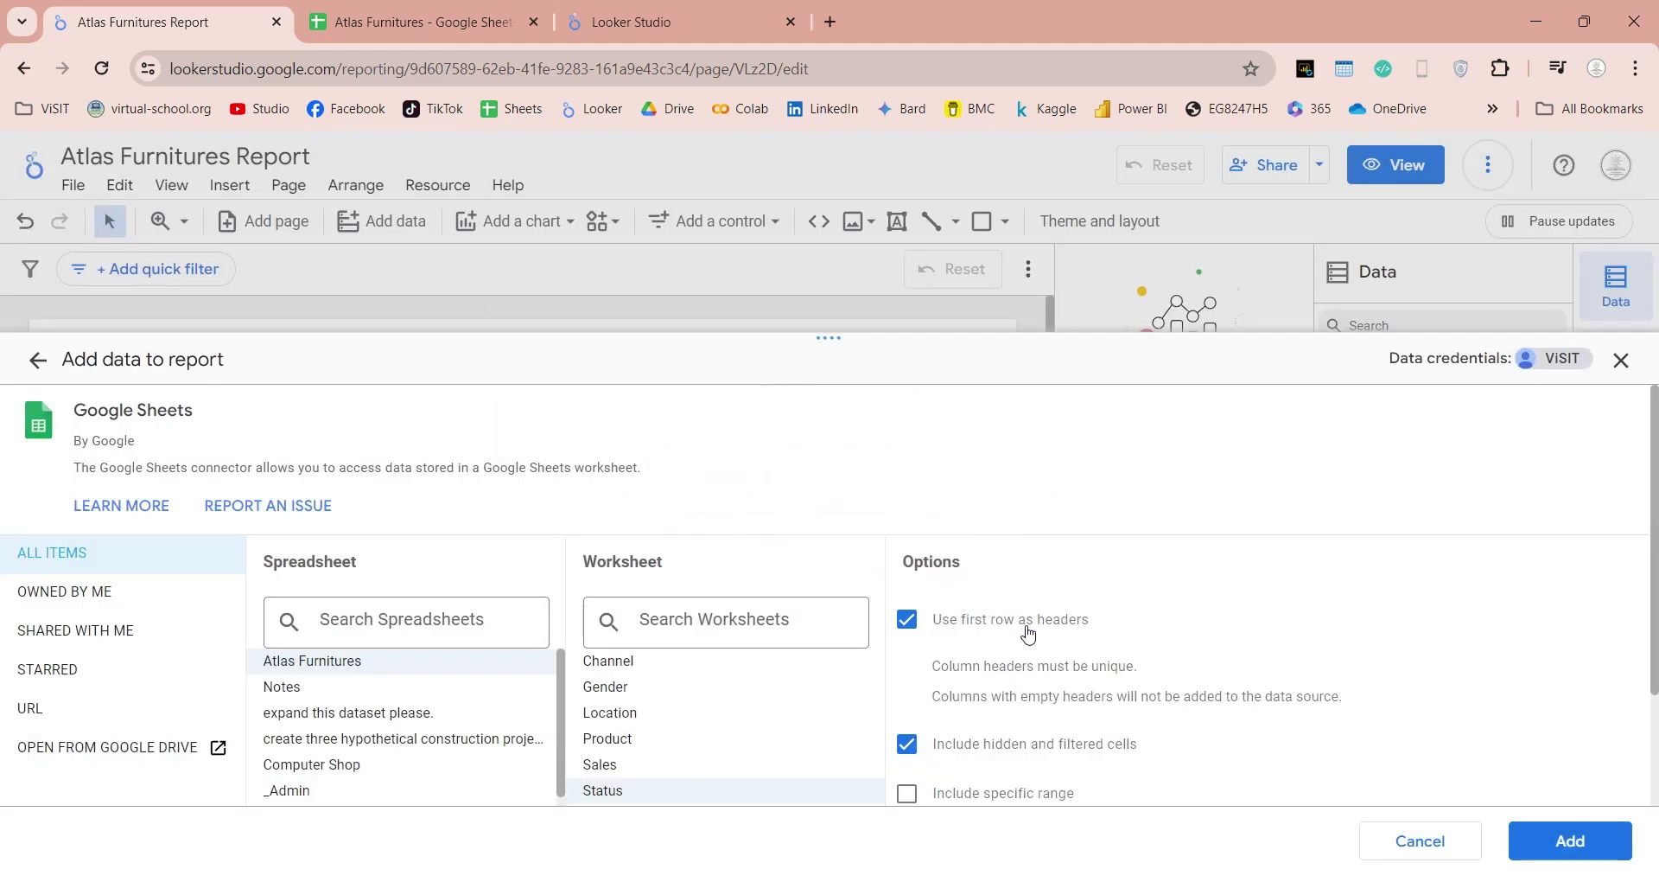
click(1571, 840)
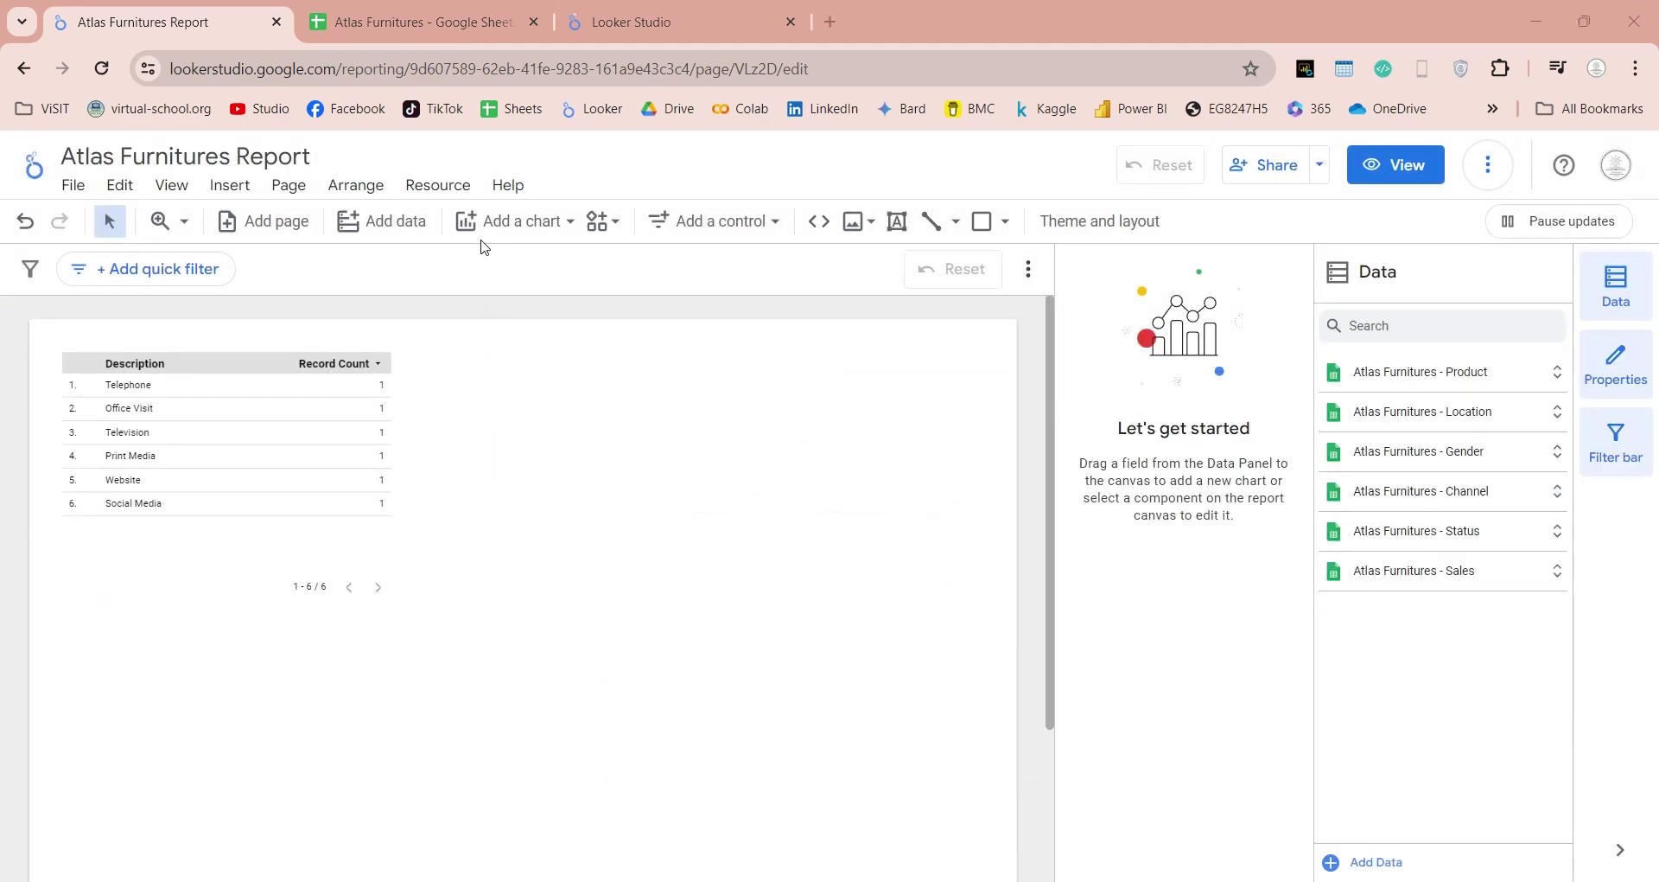
Review the report's added data sources, collapse the Channel source's field list and close the extra Google search tab.
click(436, 185)
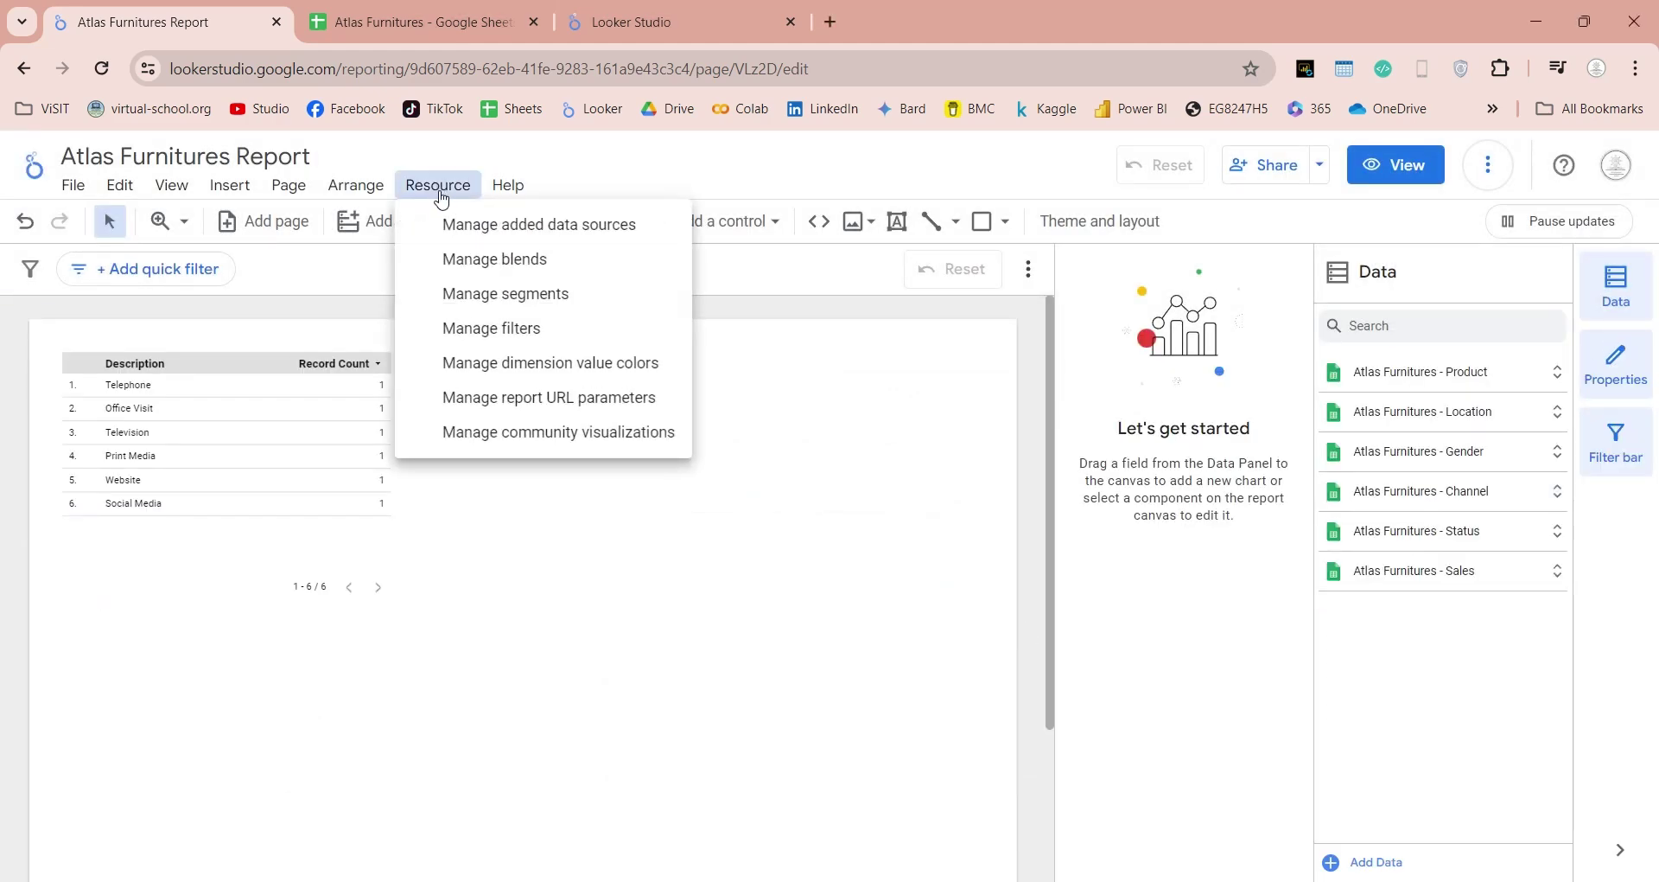
click(579, 234)
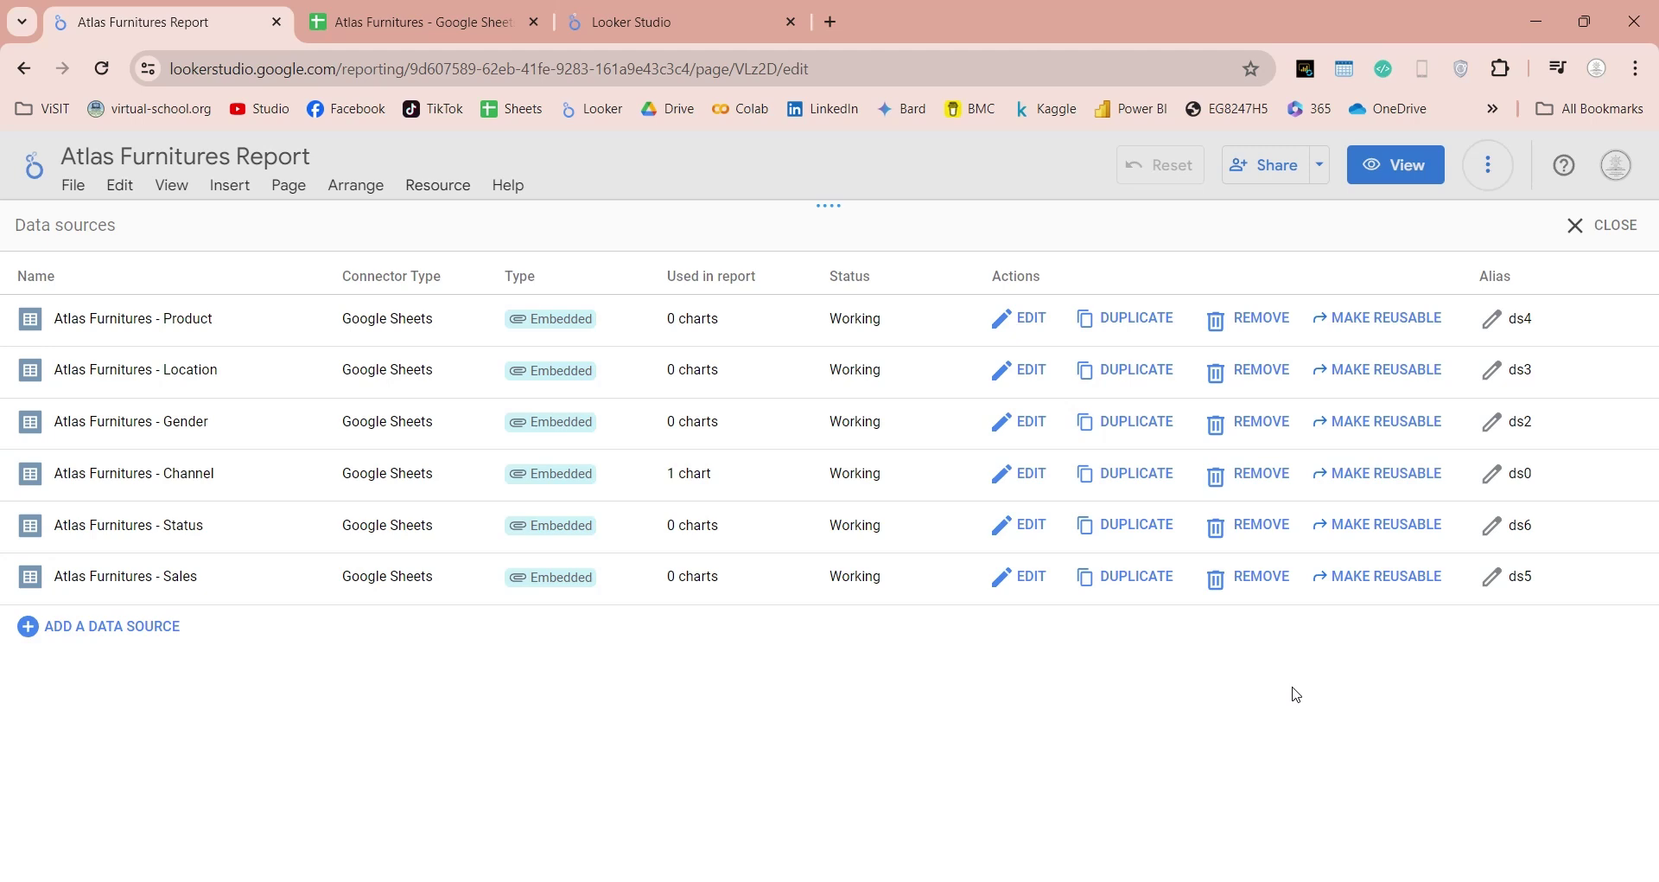
click(1599, 225)
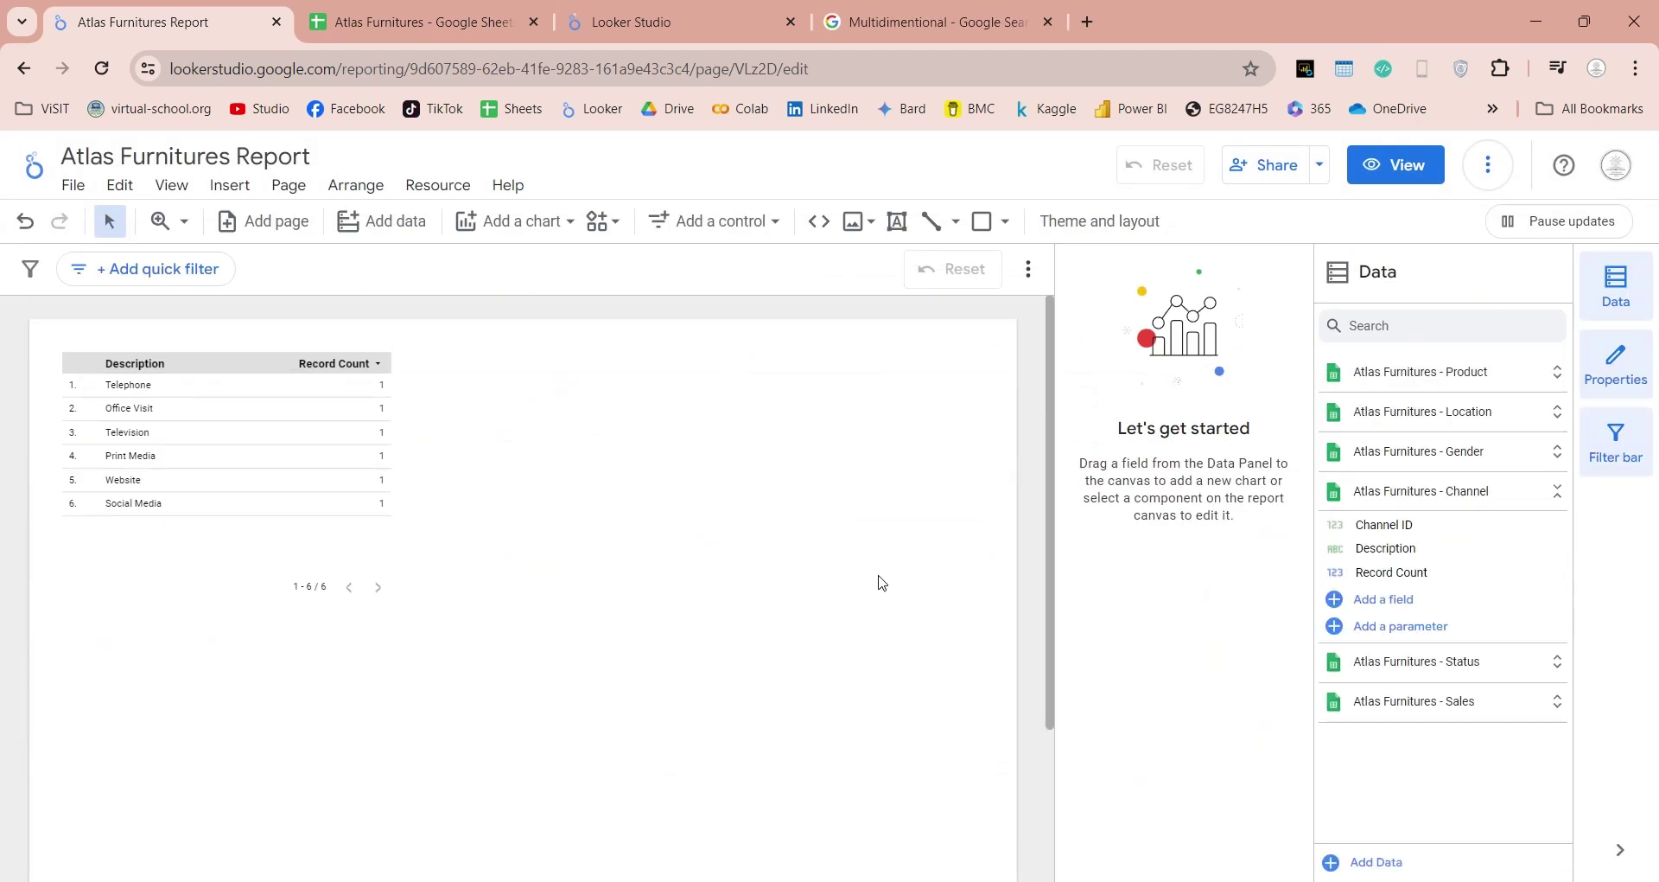
click(1377, 492)
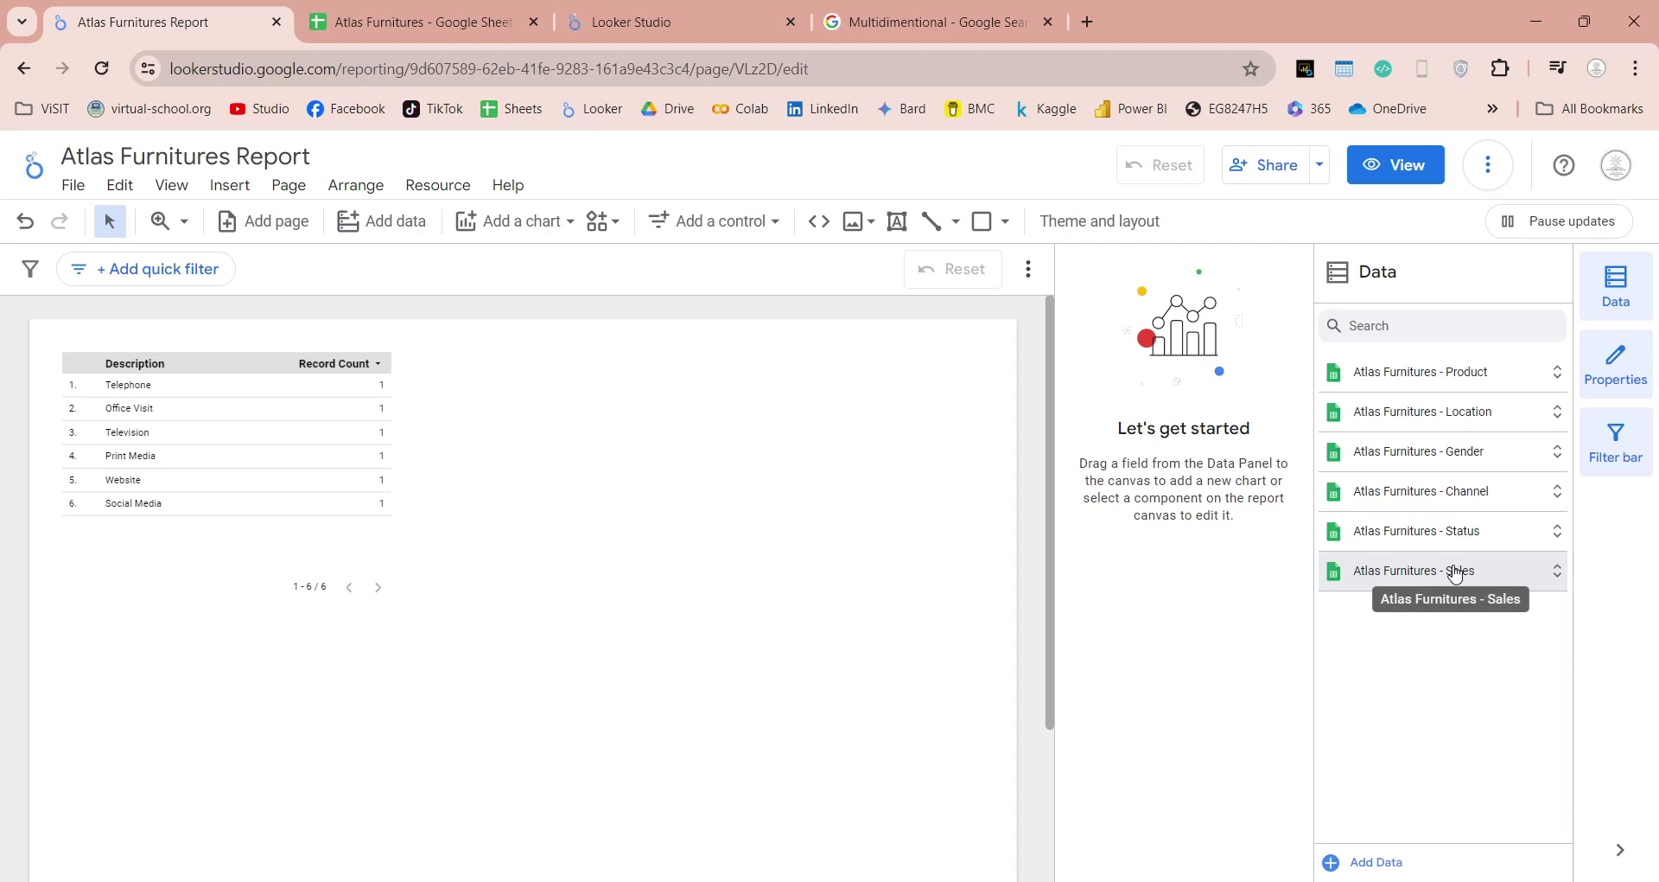
click(1049, 22)
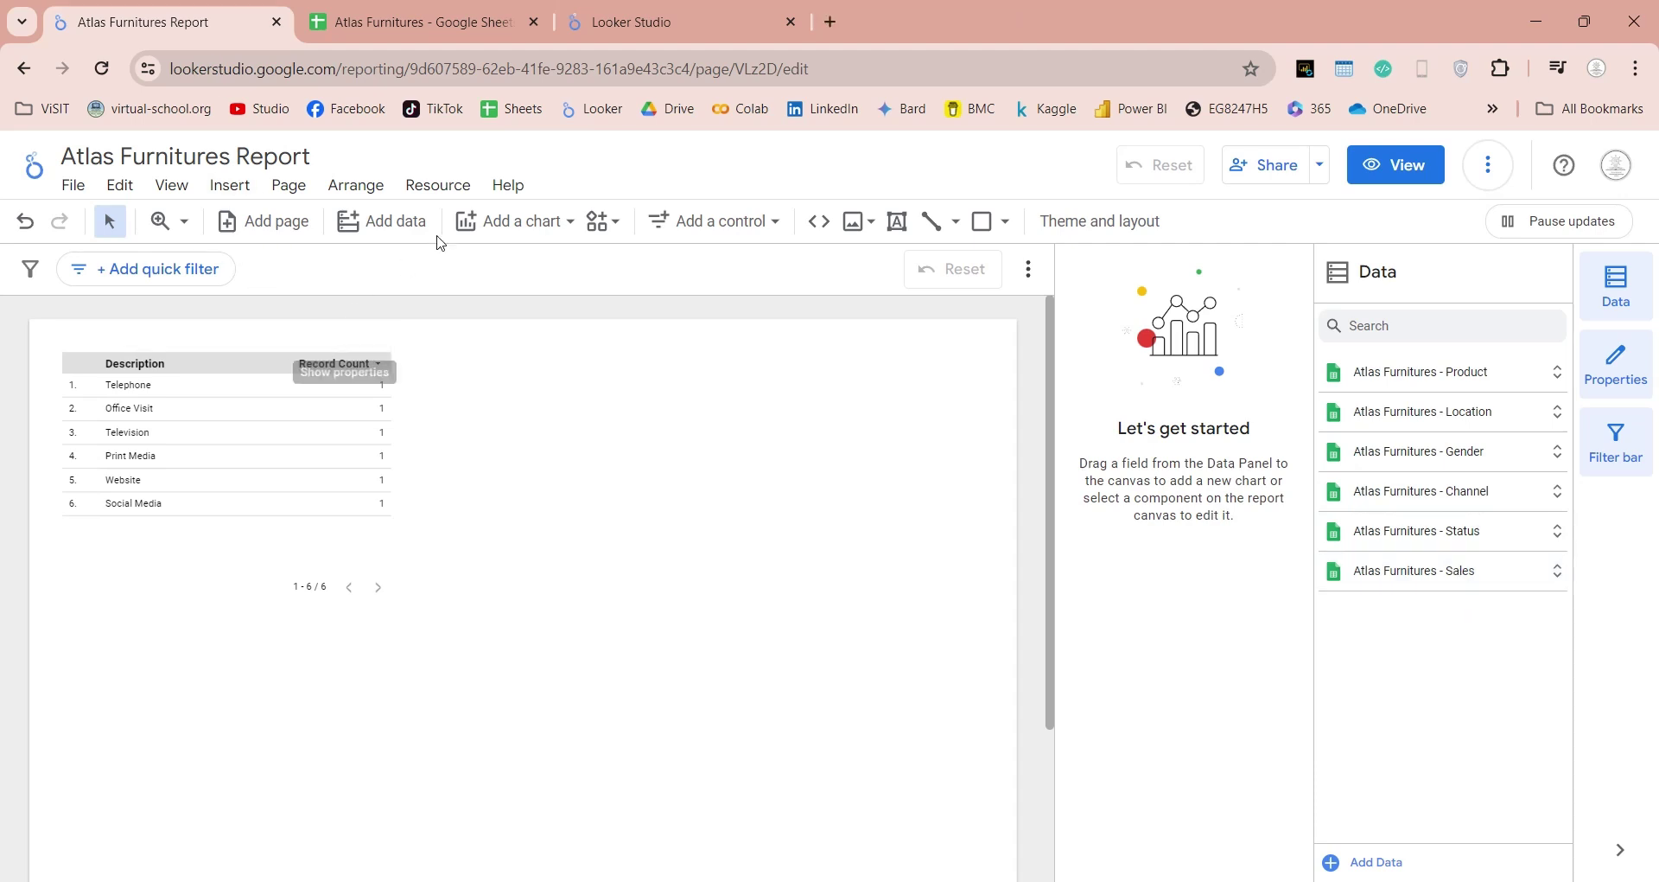
Create a new data blend with Atlas Furnitures - Sales as its first table and remove the invalid dimension.
click(456, 187)
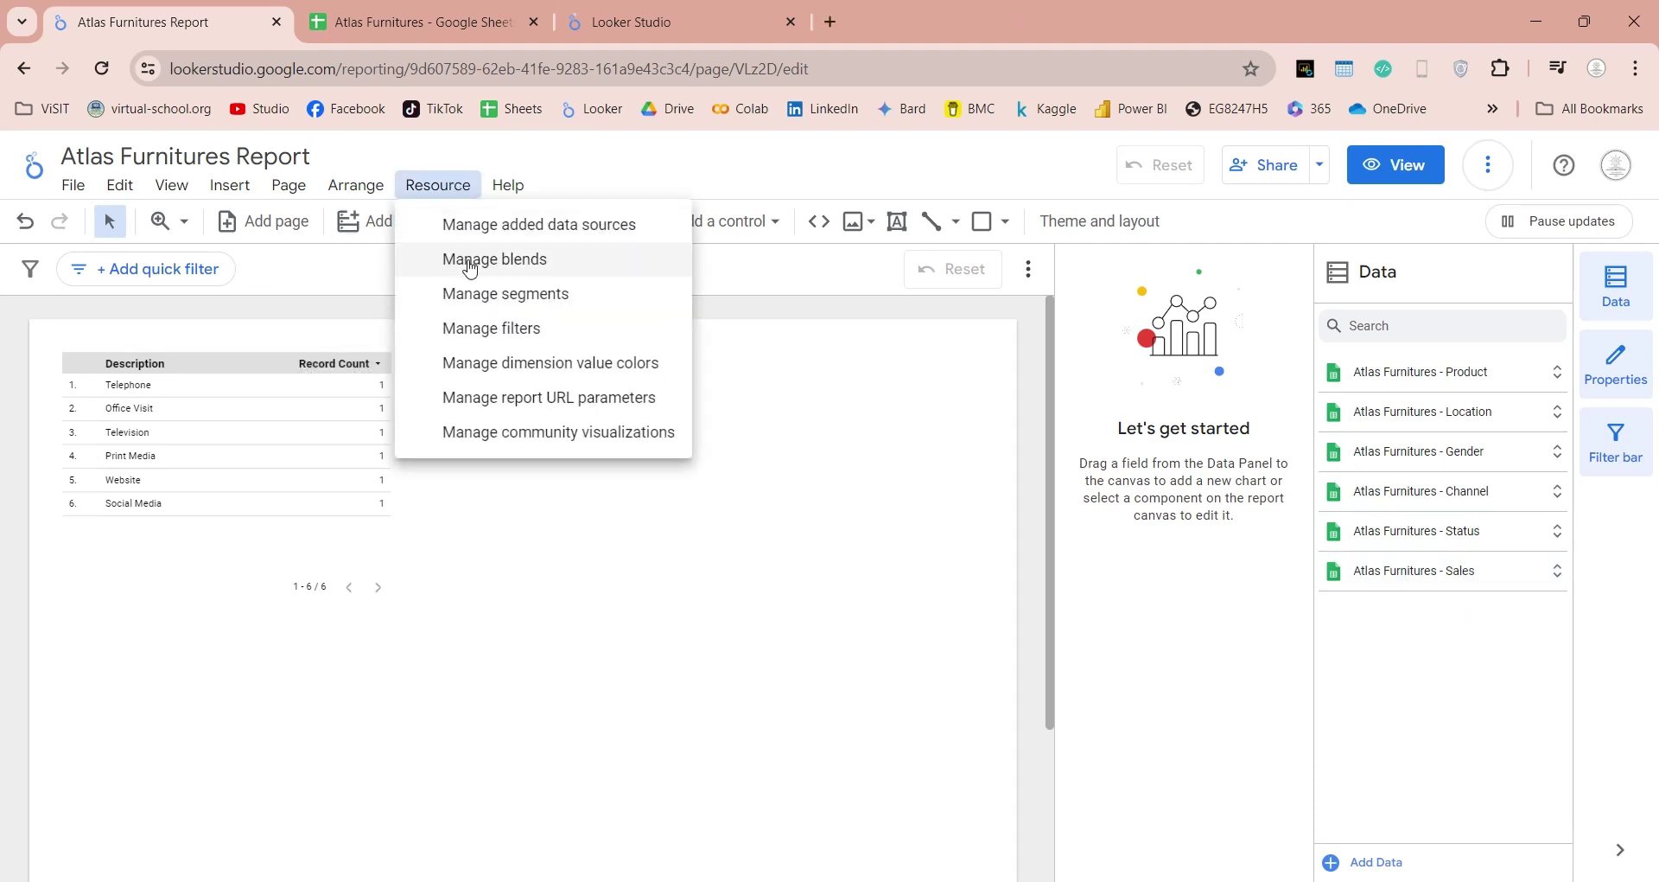
click(515, 268)
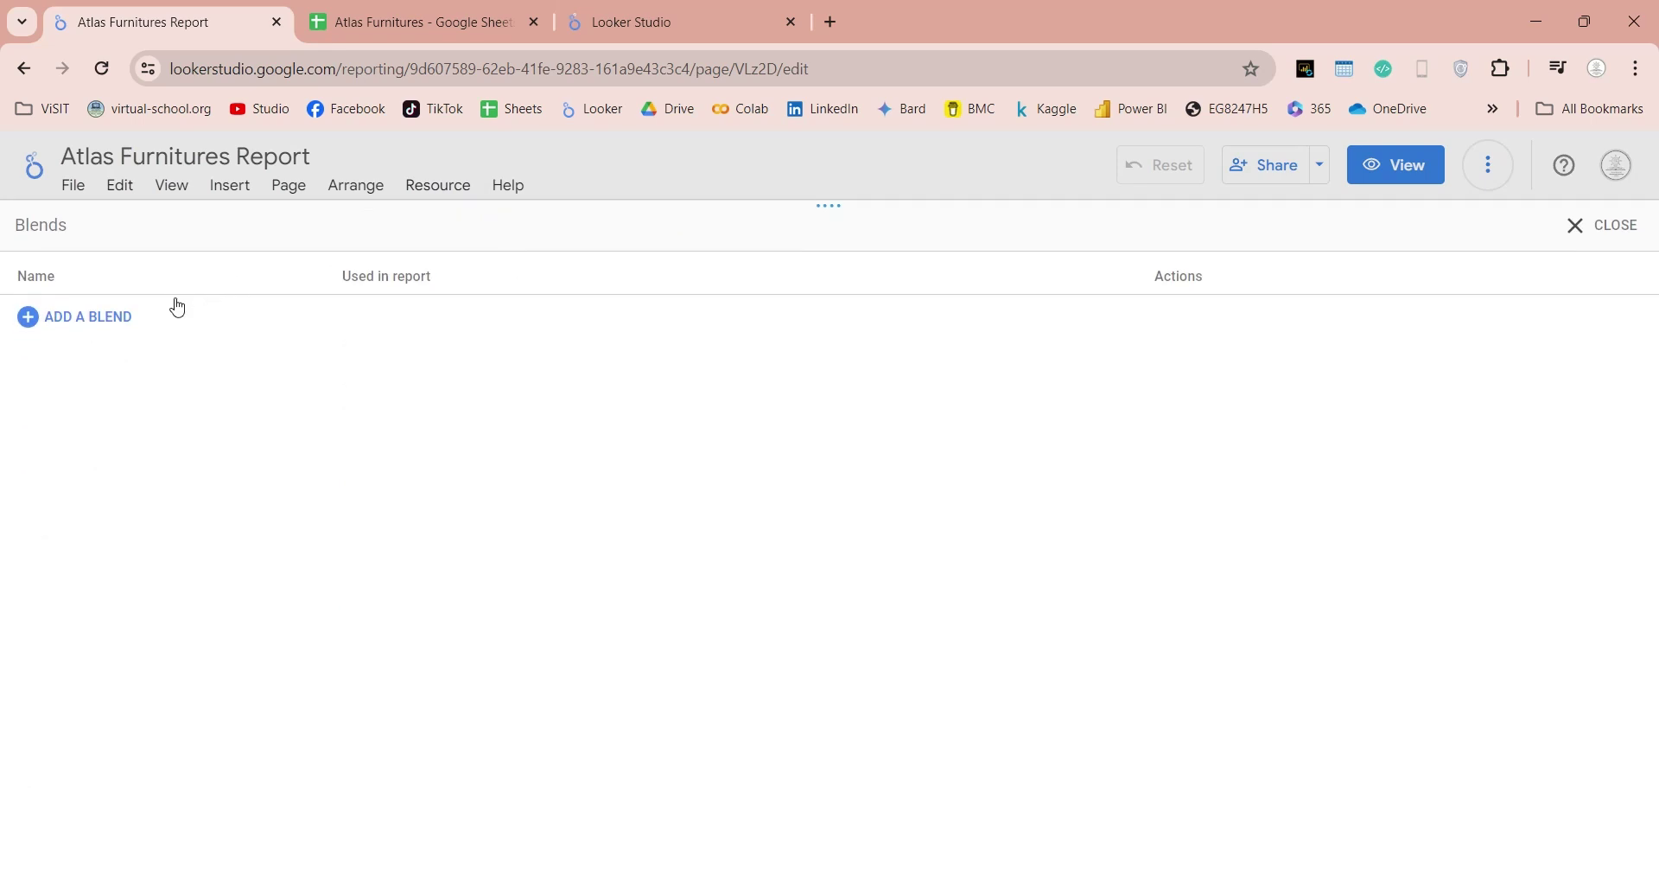
click(88, 318)
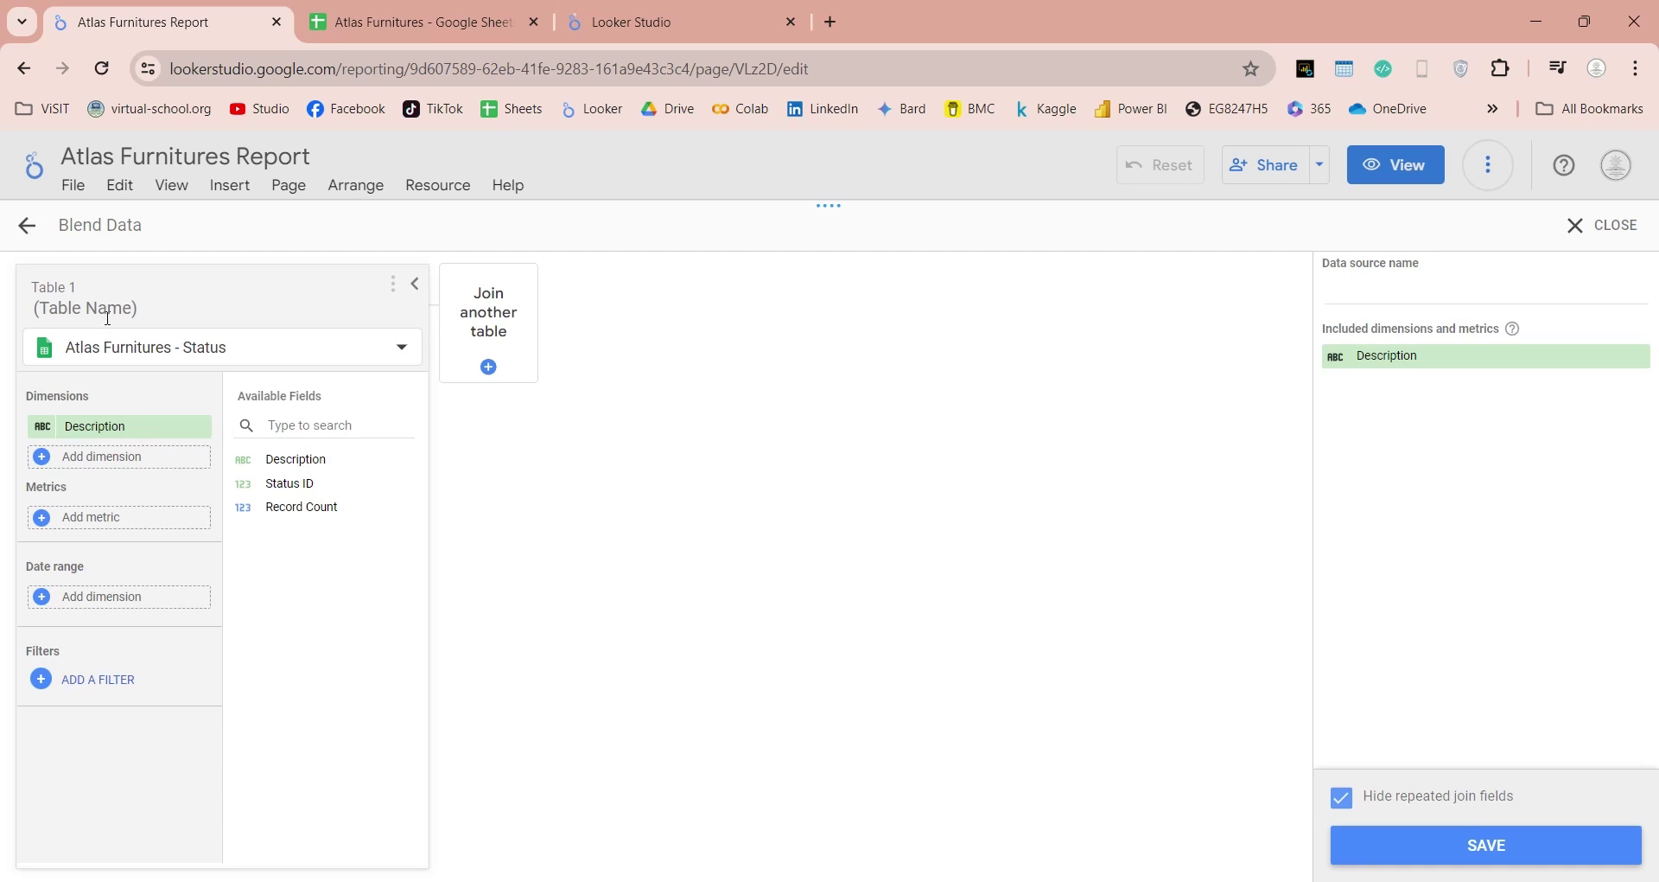
click(185, 346)
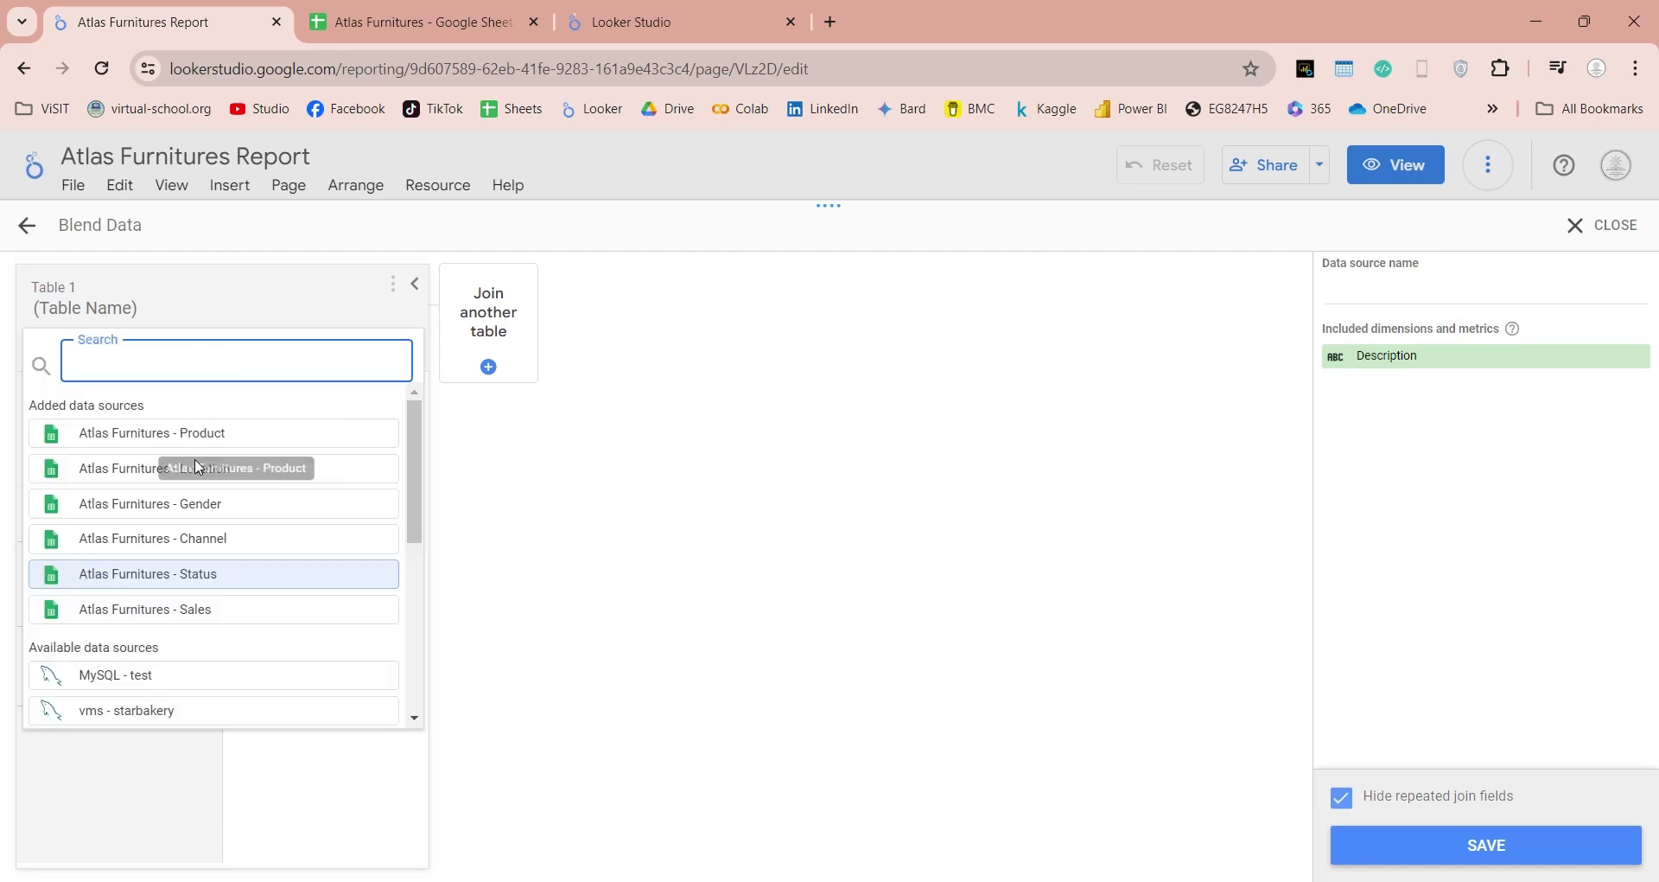
click(125, 612)
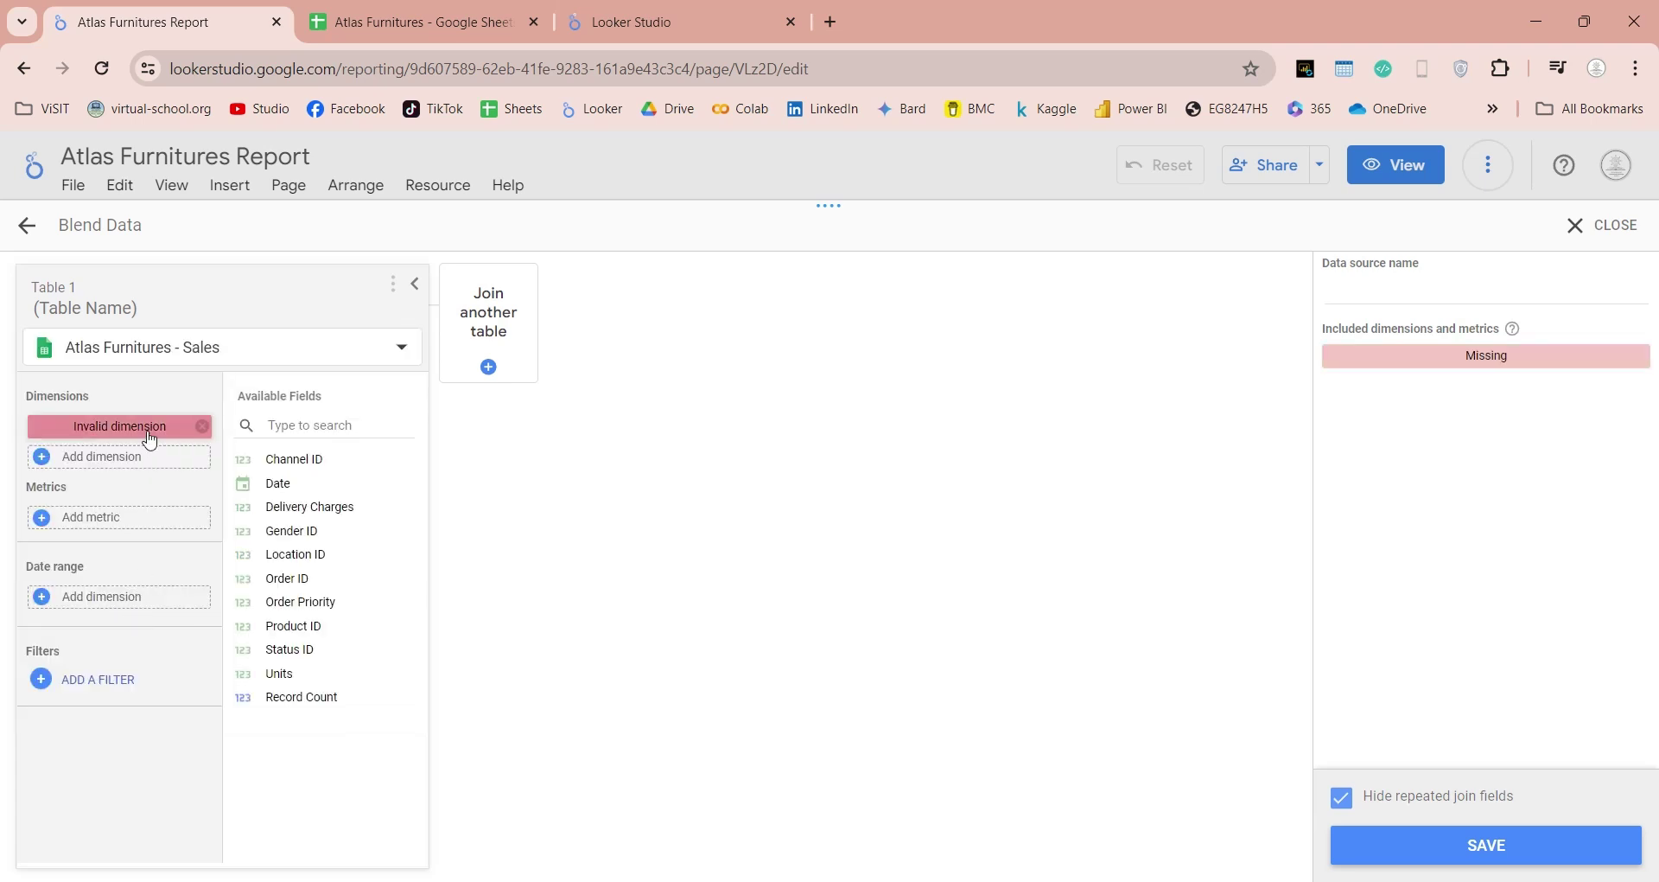
click(201, 426)
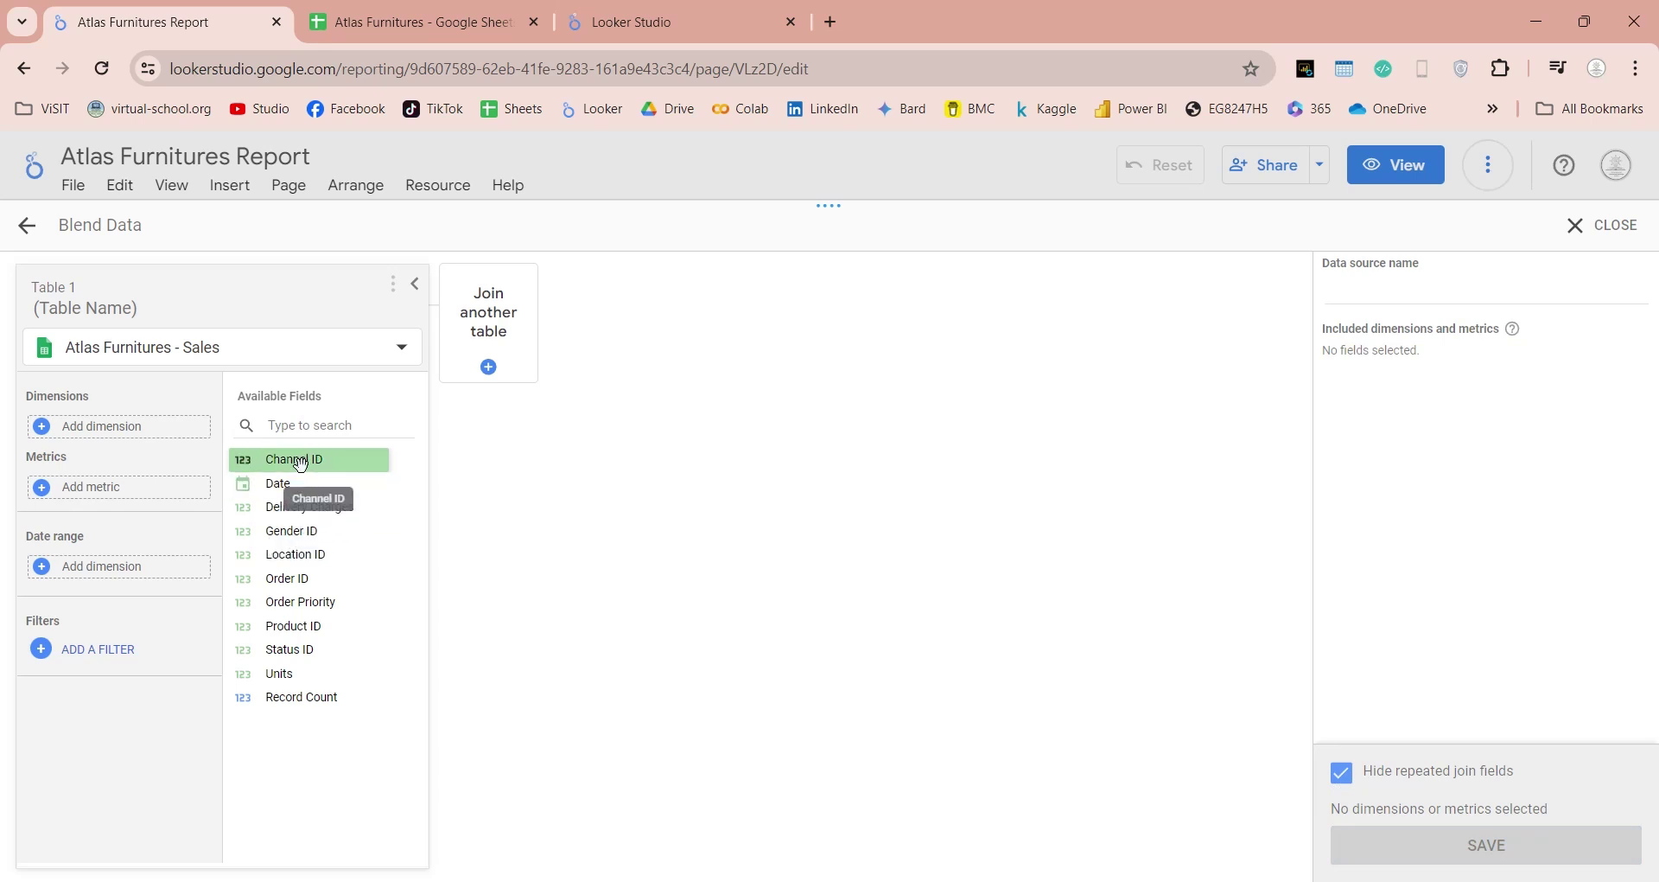
In the blend's Sales table, add Channel ID as a dimension, Delivery Charges as a metric and Date as the date range.
drag(301, 462, 163, 434)
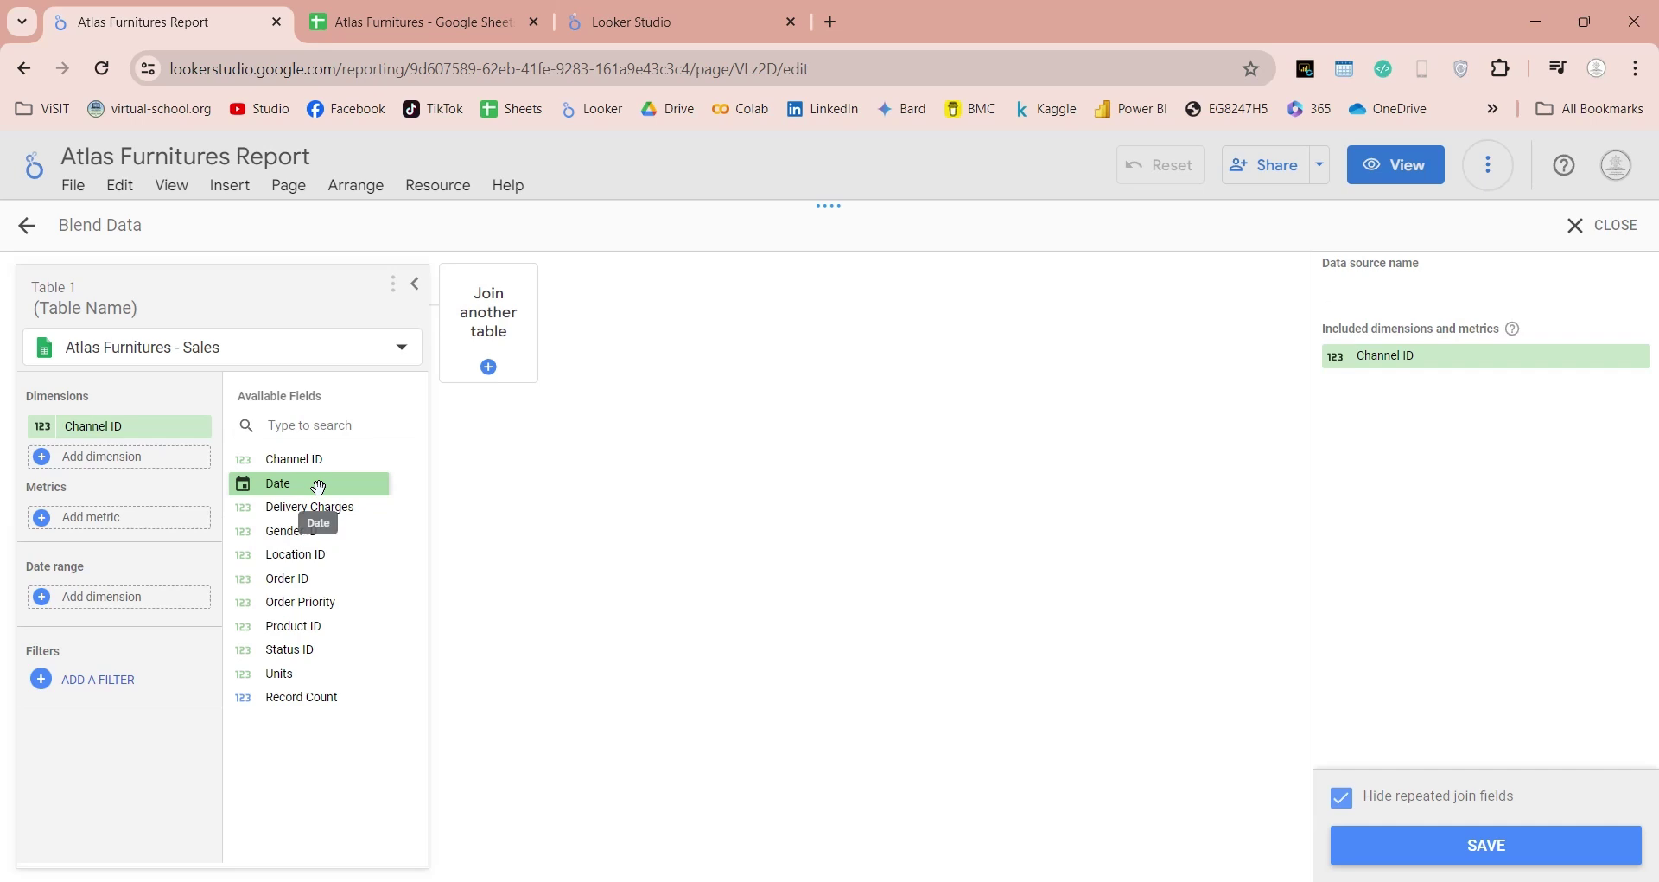
drag(333, 508, 164, 518)
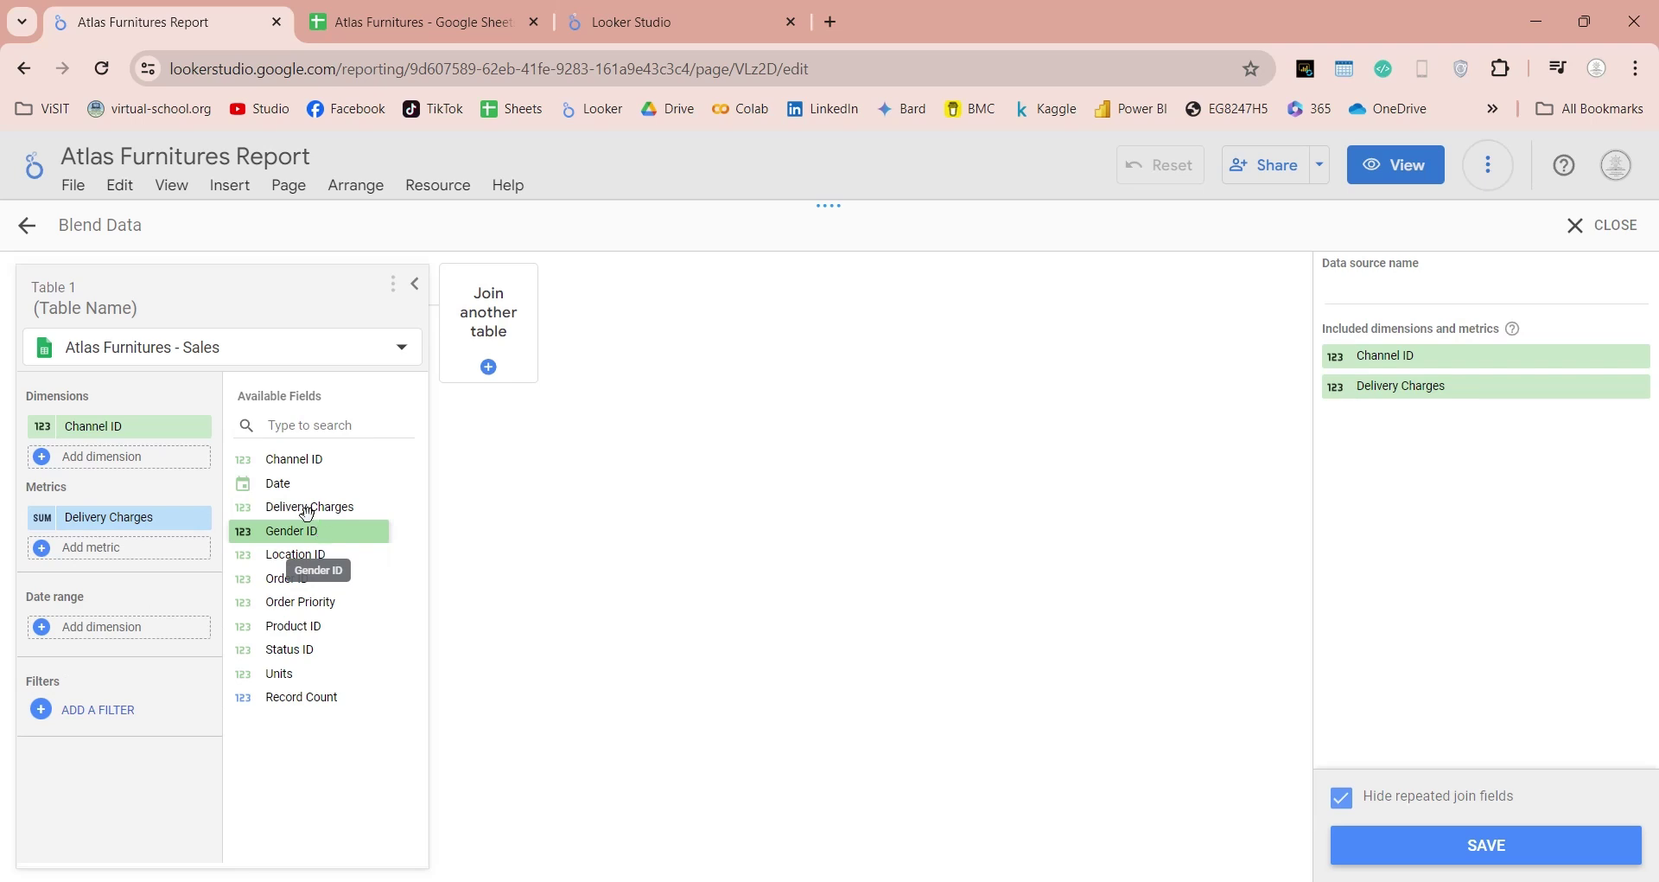
drag(274, 484, 108, 623)
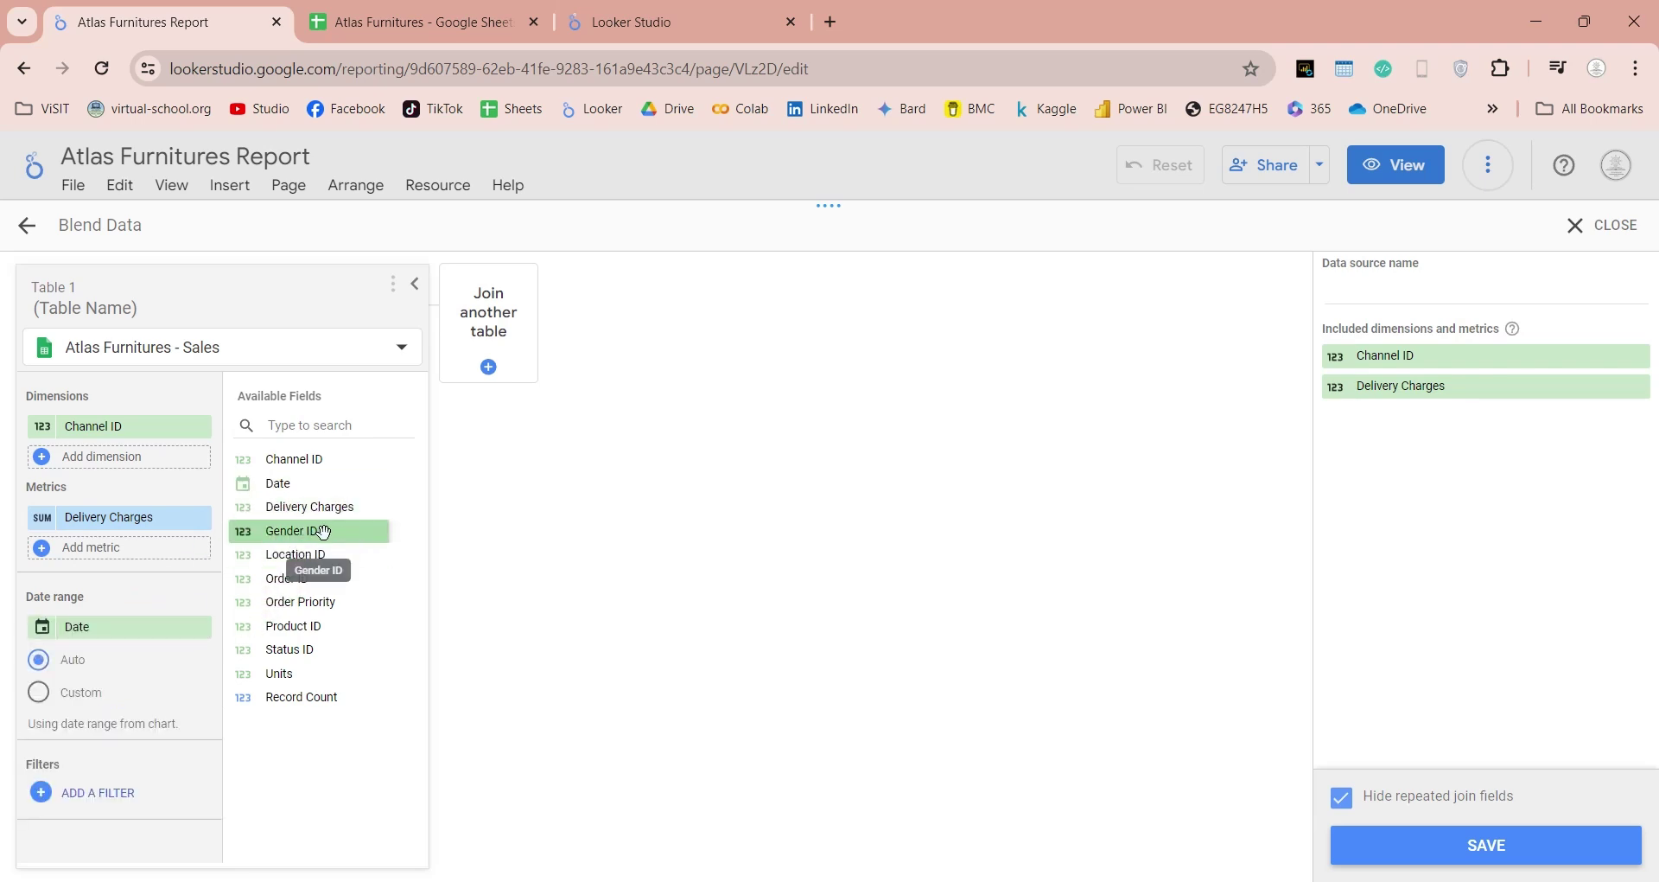
Add Gender ID, Location ID, Order ID, Order Priority, Product ID and Status ID as dimensions and Units as a metric to the Sales table.
drag(313, 532, 159, 460)
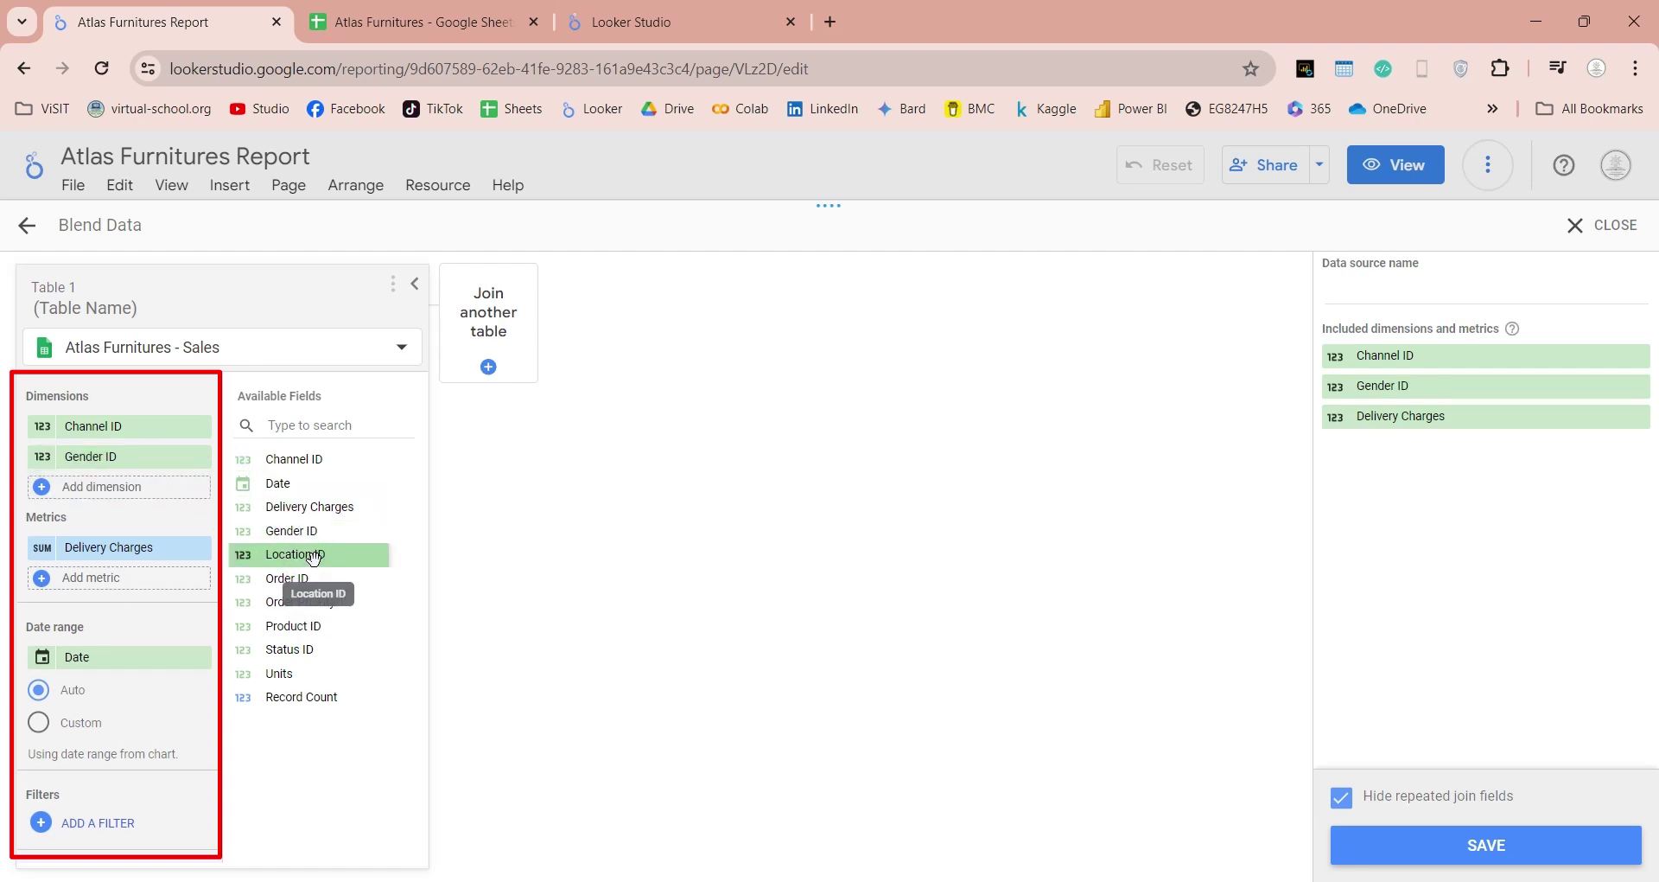
drag(313, 558, 131, 488)
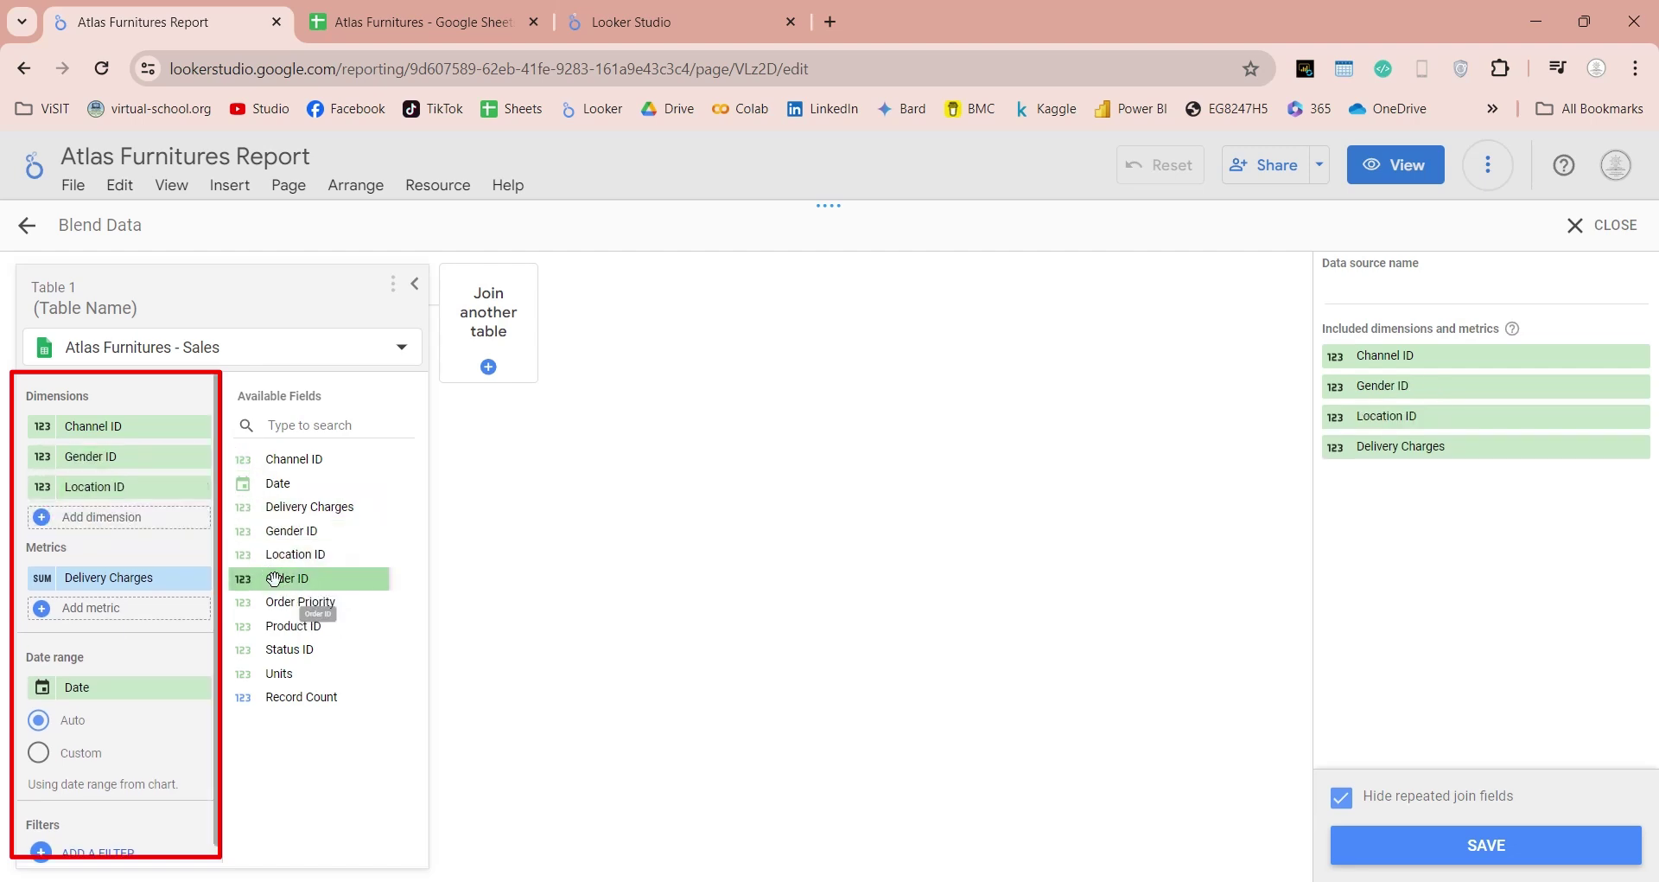
drag(291, 583, 116, 522)
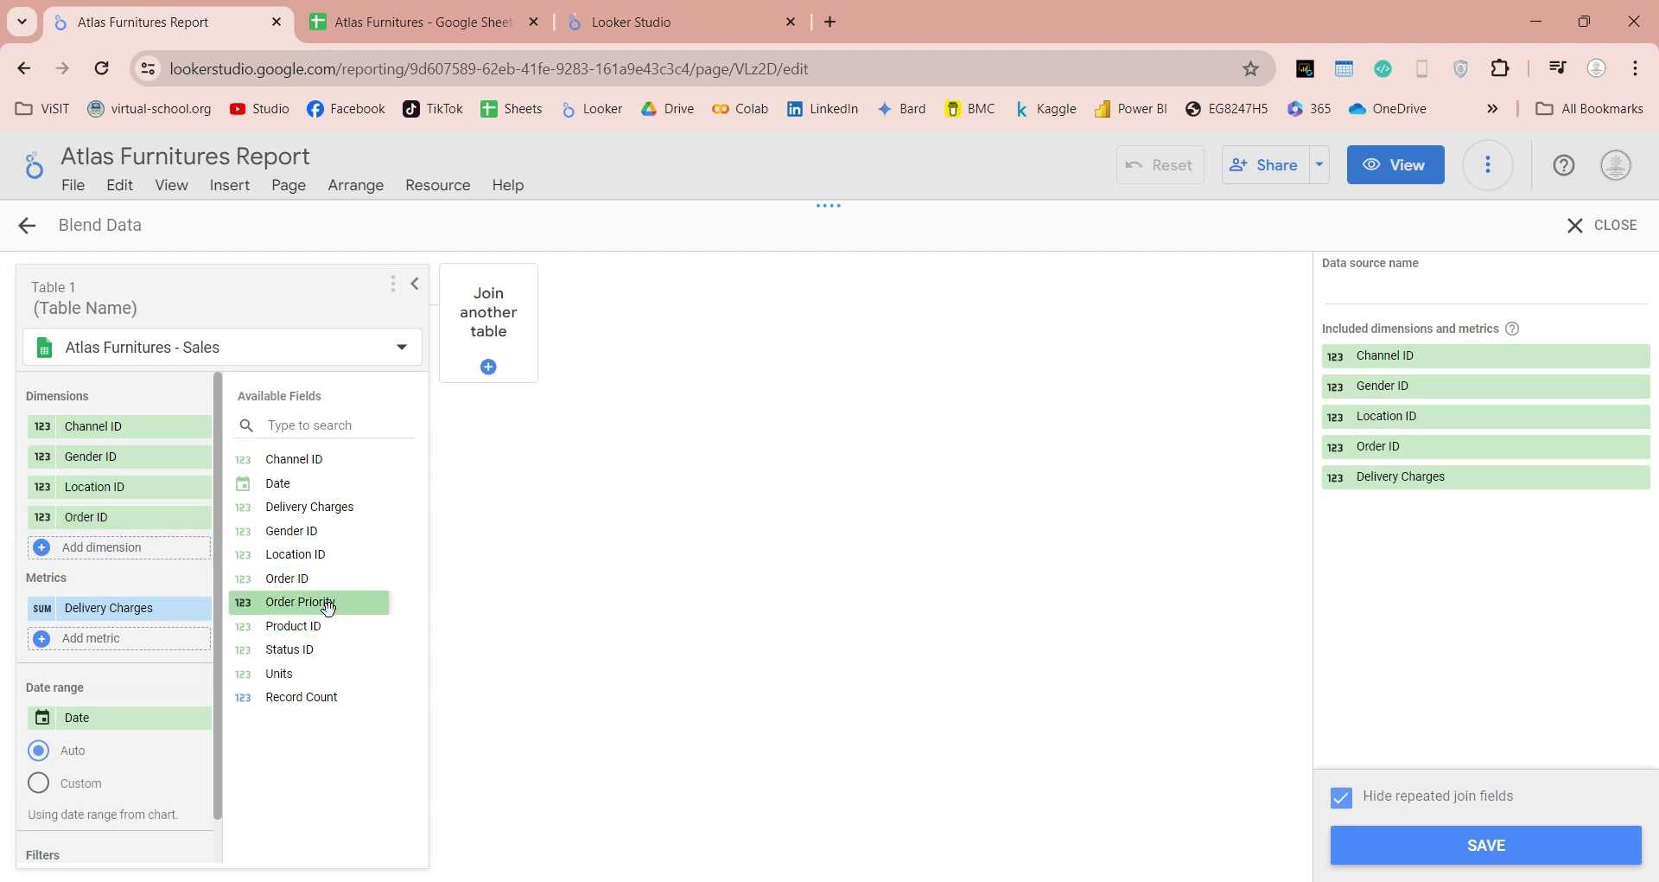
drag(328, 608, 204, 563)
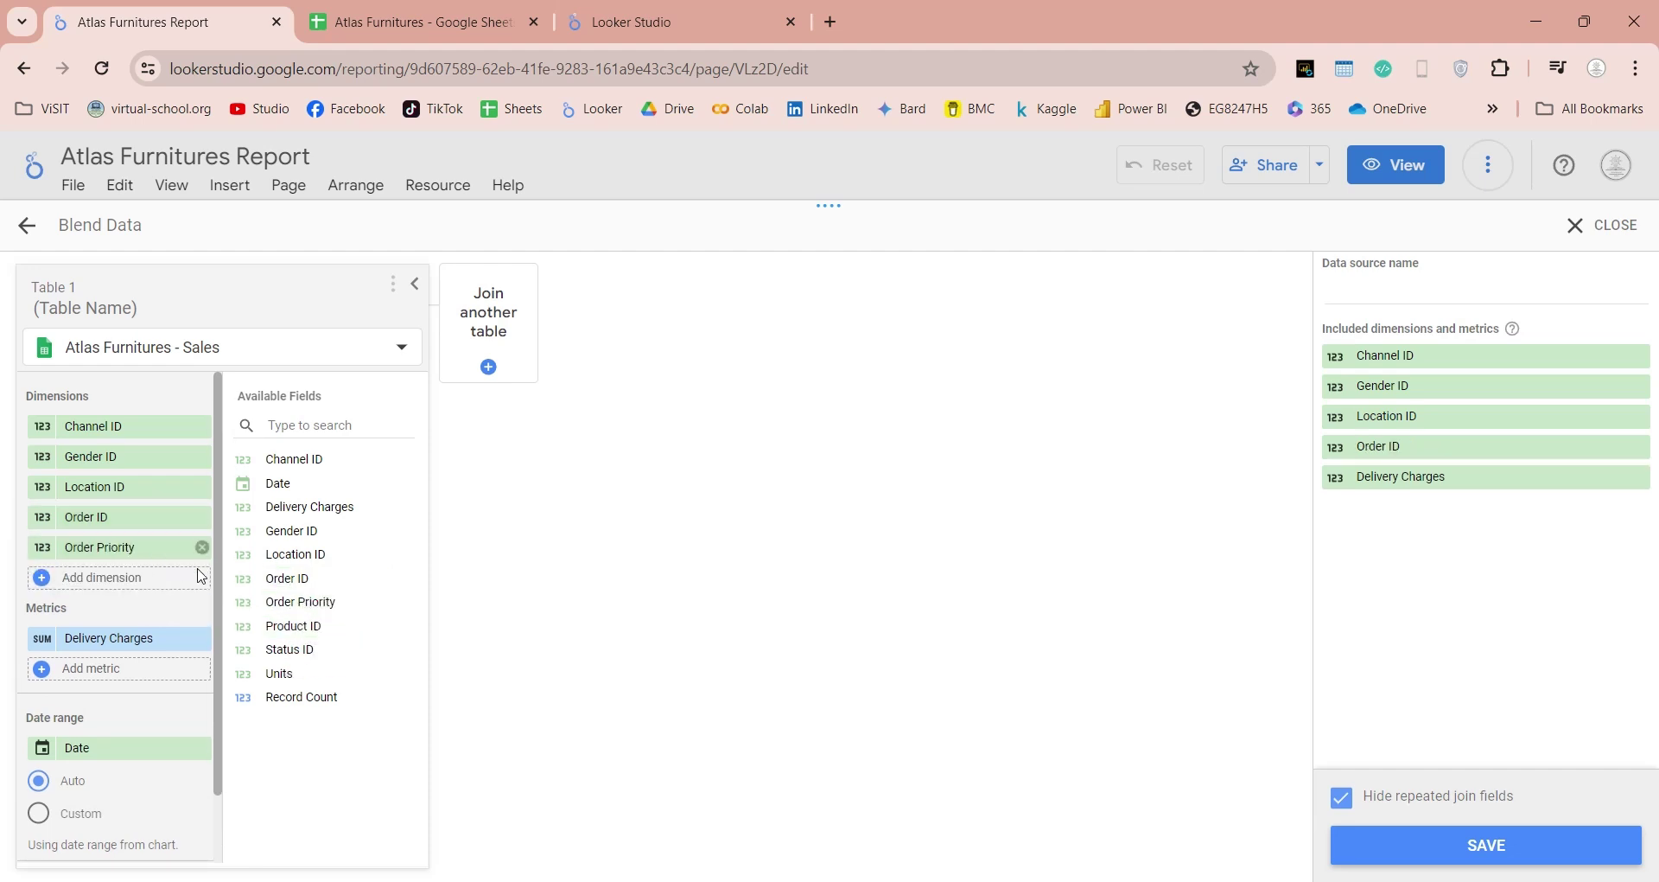
drag(332, 632, 179, 578)
drag(319, 648, 168, 610)
drag(280, 681, 117, 742)
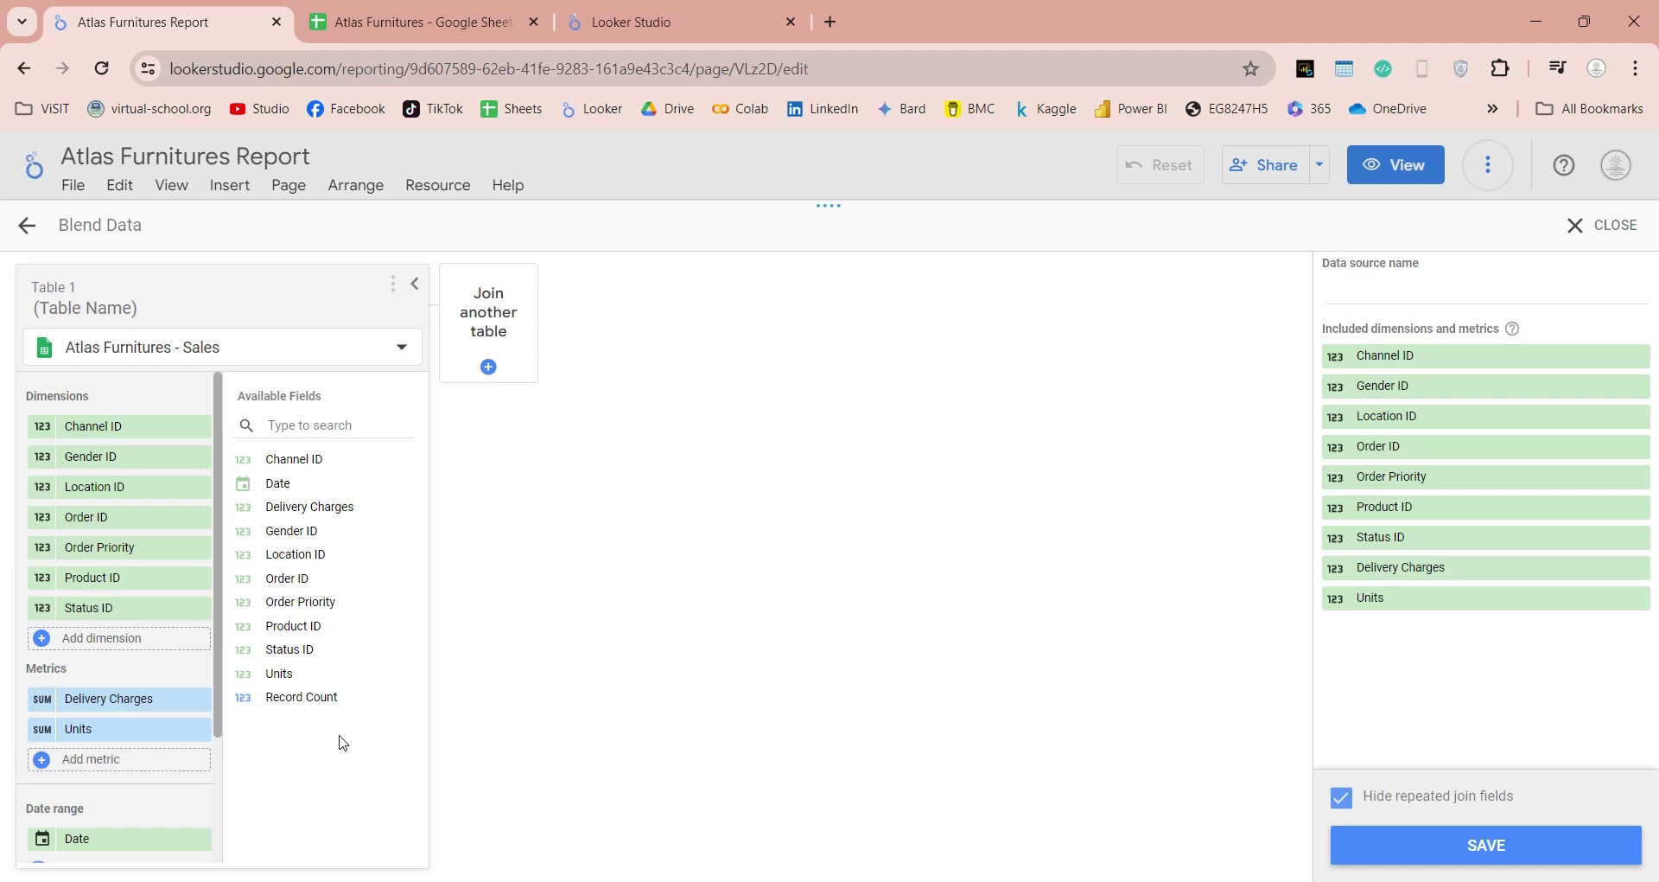
Join Atlas Furnitures - Product as the second table, adding Cost and Price as metrics and Product Code and Category as dimensions.
click(490, 367)
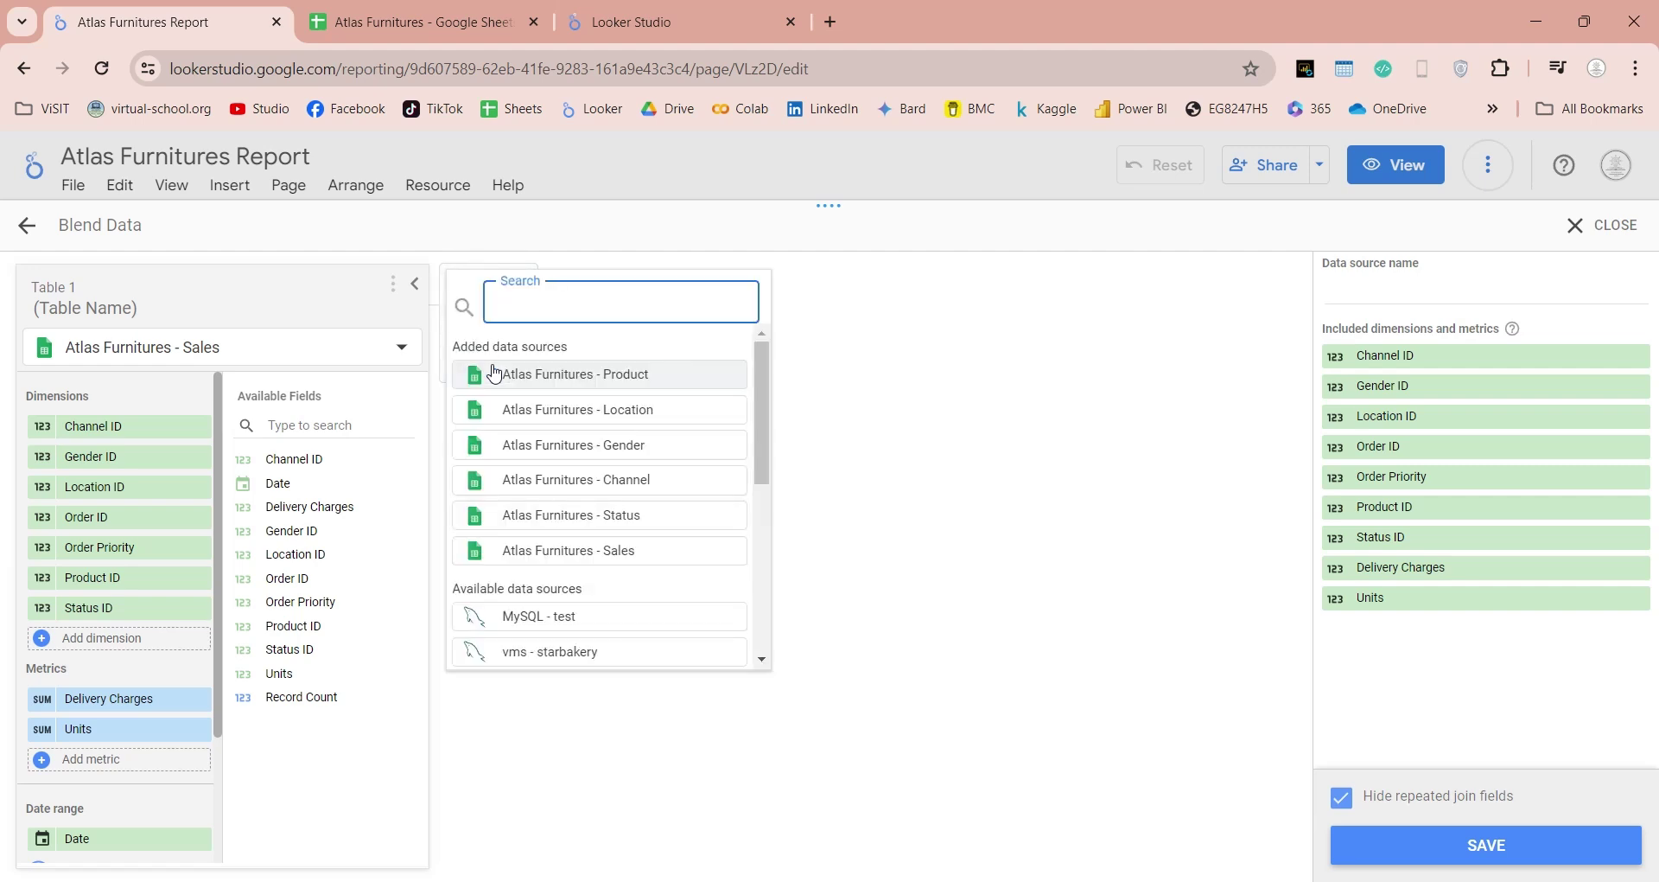
click(632, 381)
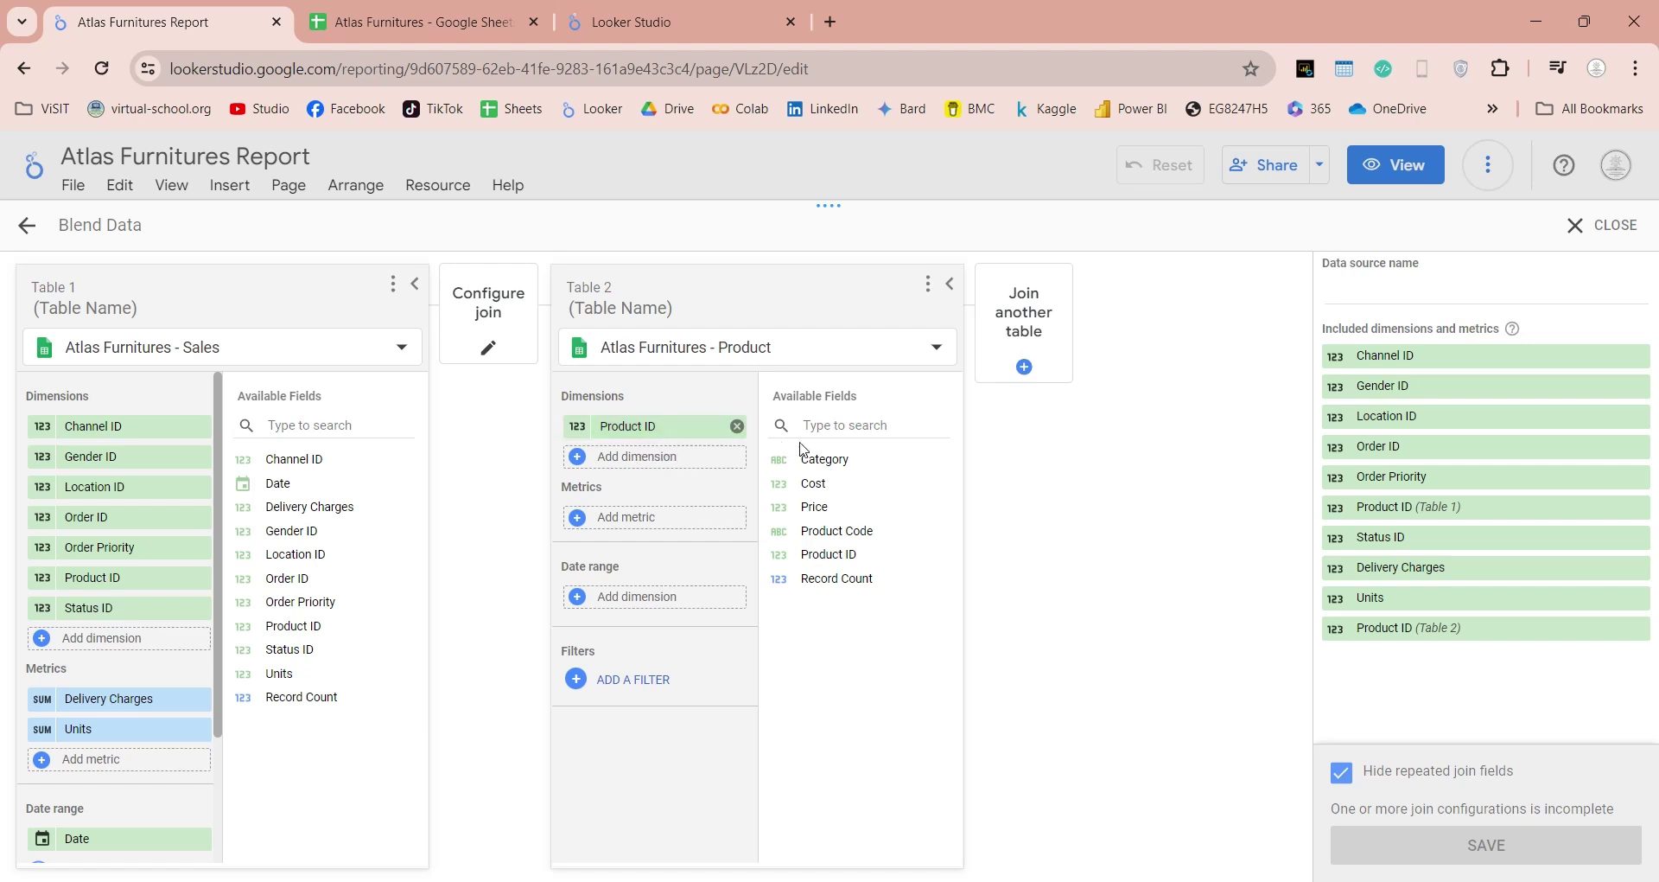
drag(826, 490, 687, 558)
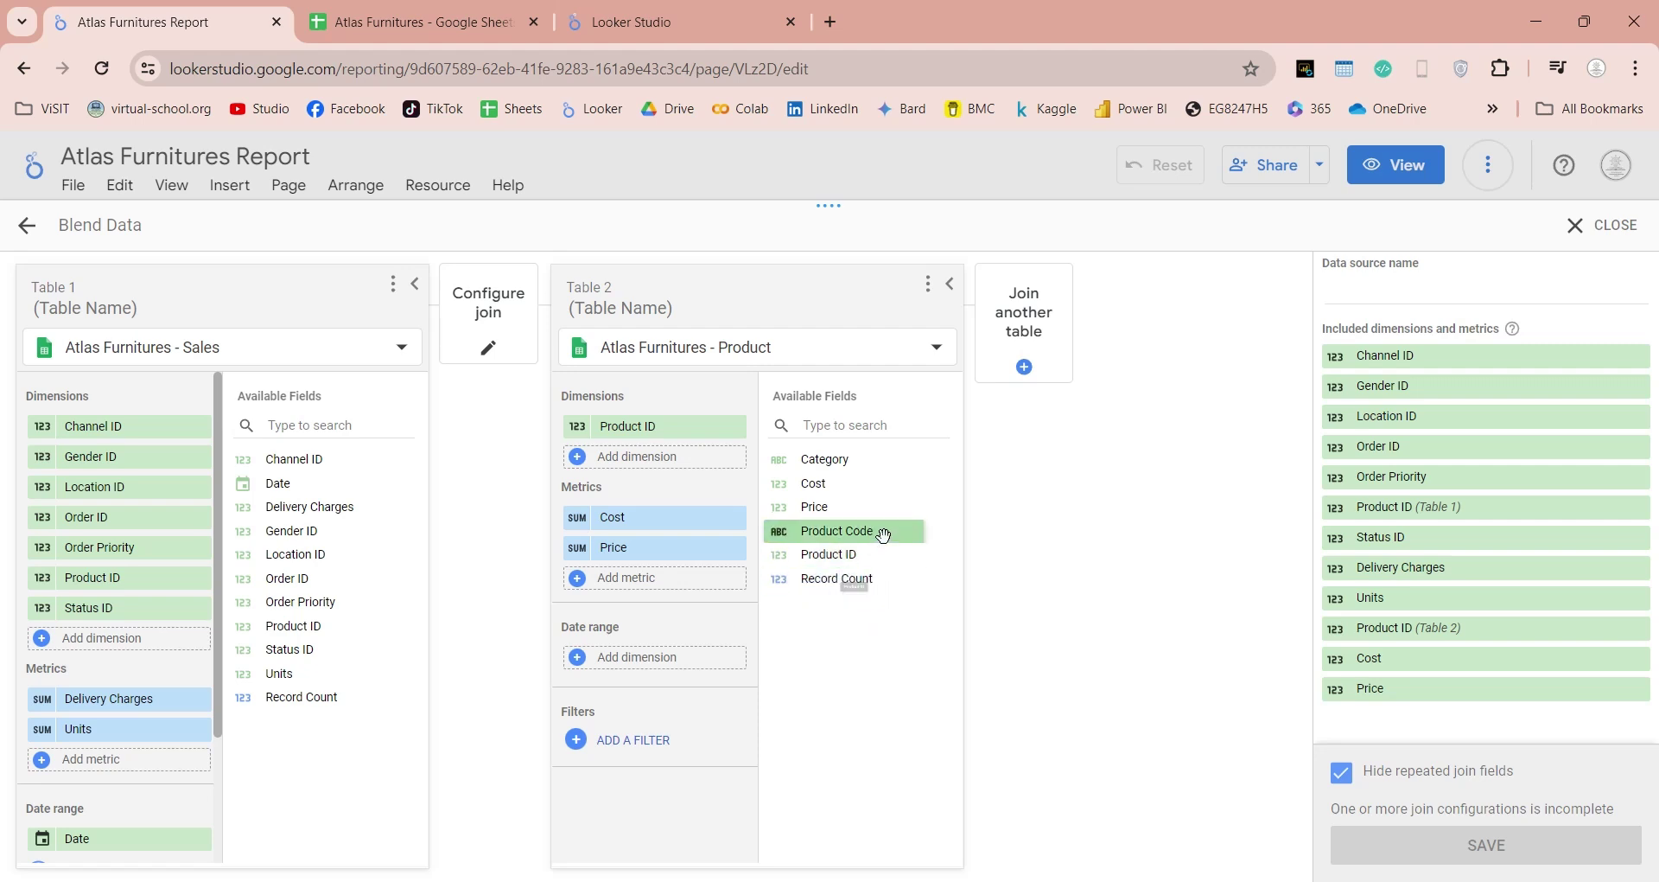
drag(880, 530, 687, 471)
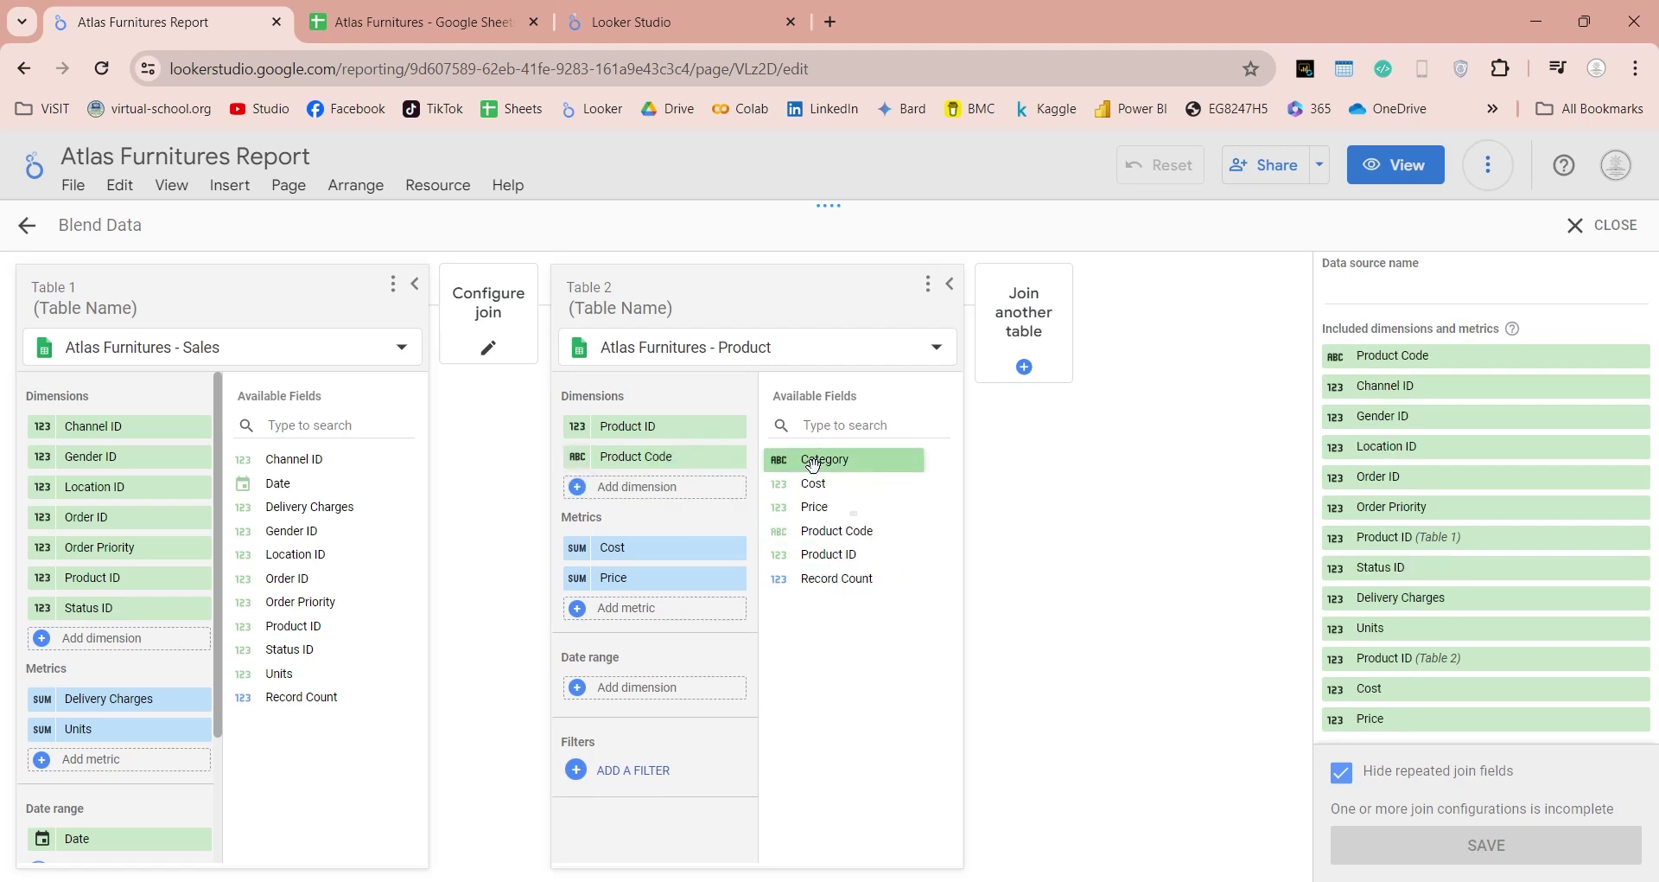
drag(808, 461, 657, 481)
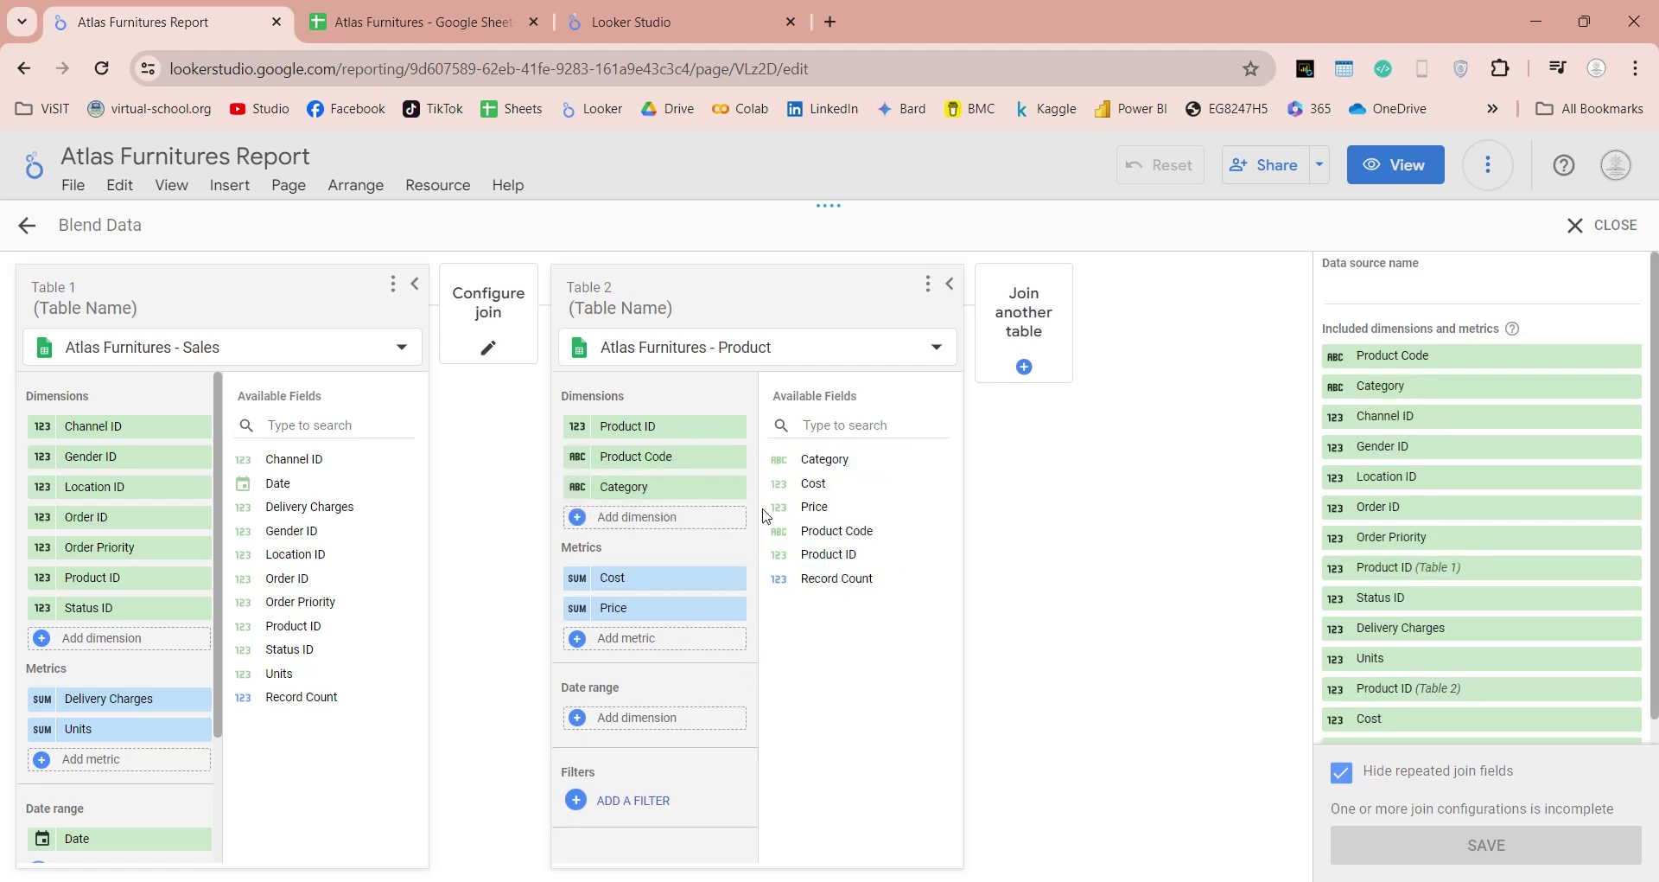
Left outer join the first two tables on Product ID and name them Sales and Product.
click(485, 336)
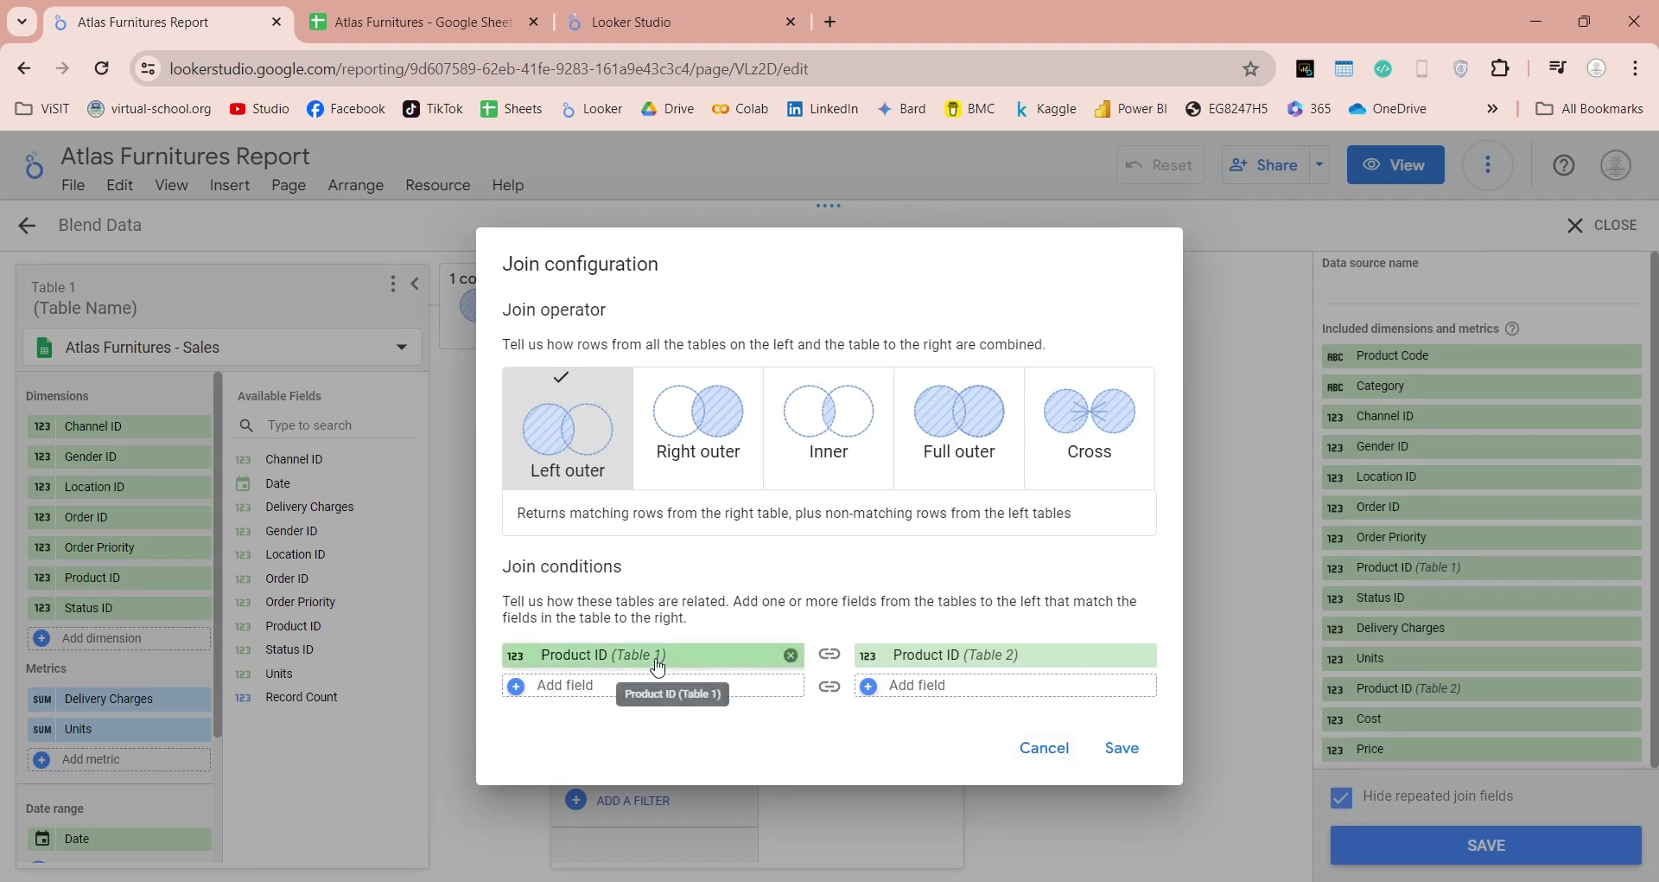
click(1120, 749)
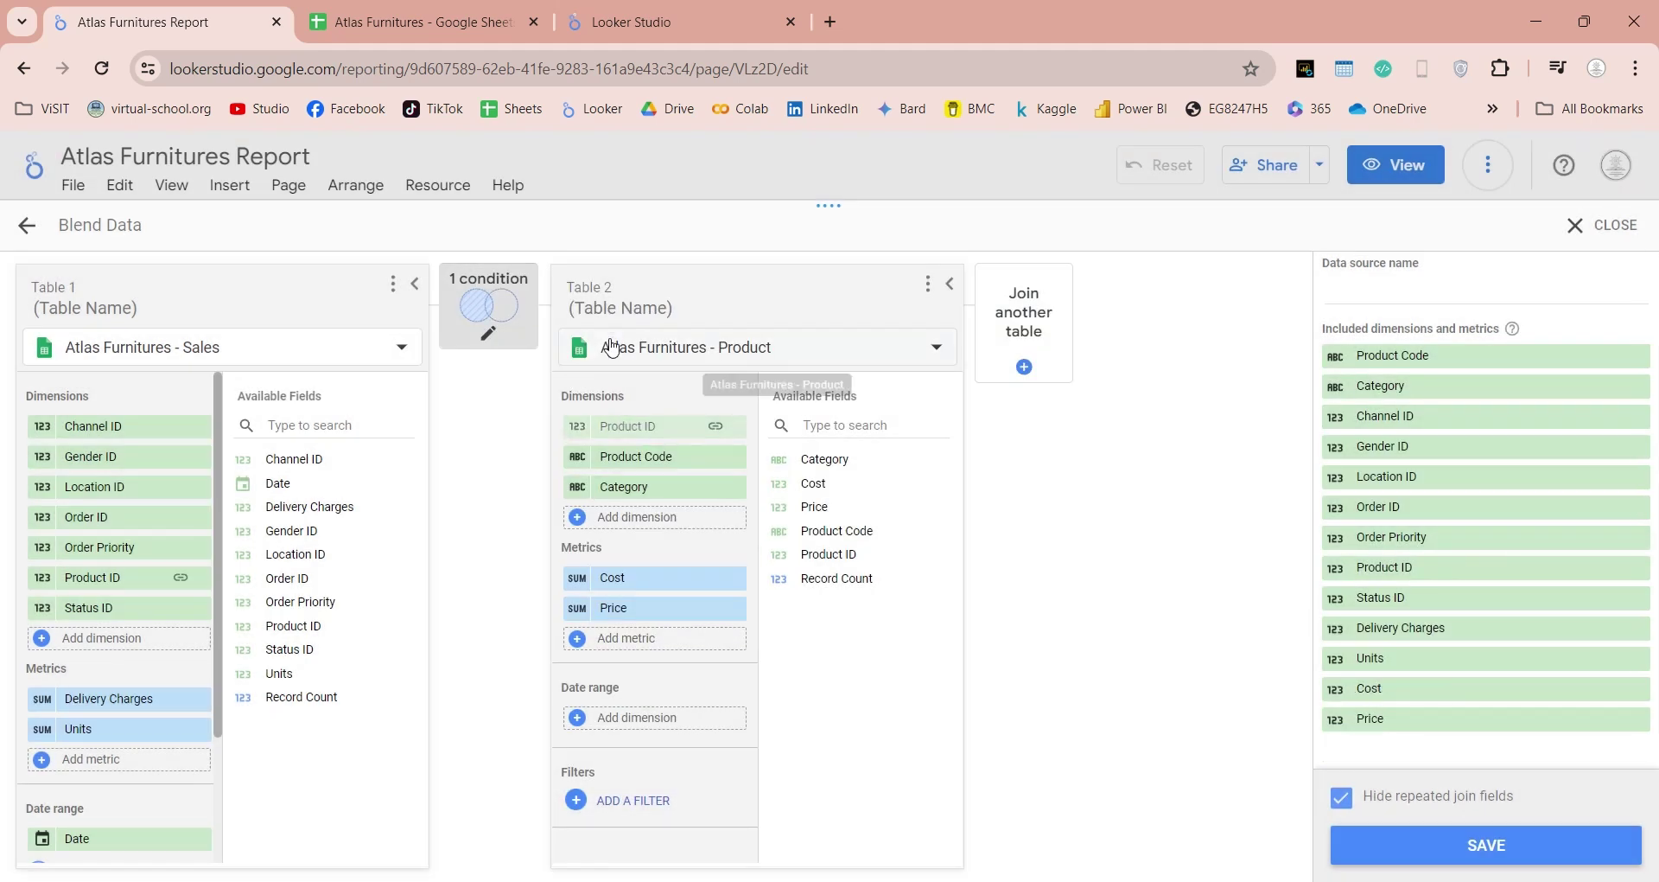
click(127, 309)
text(Sales)
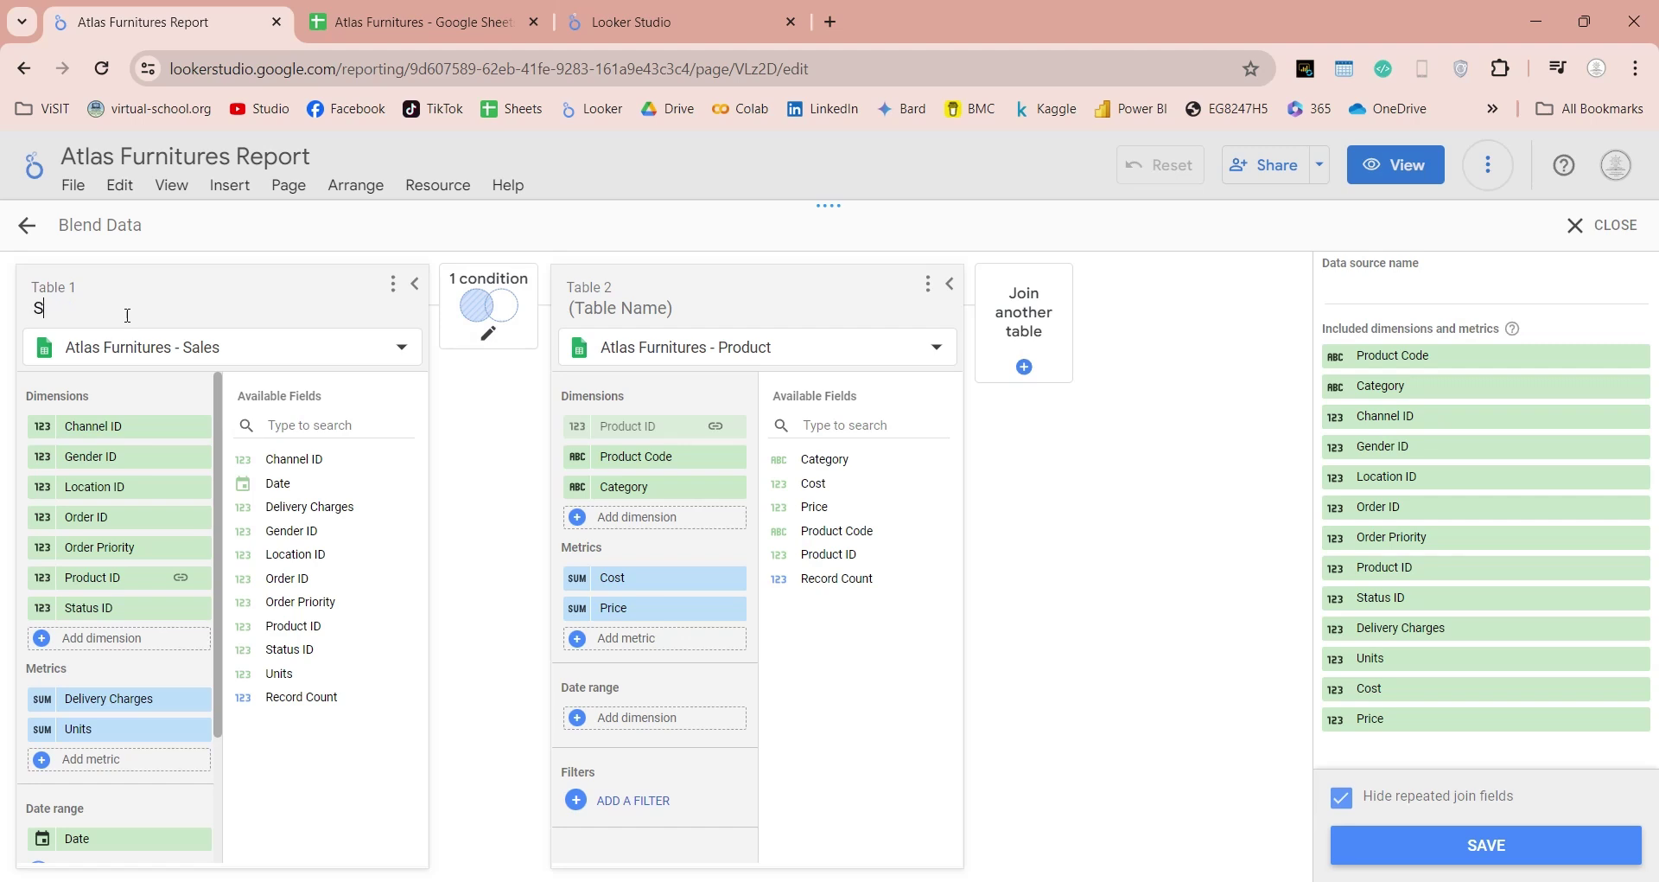
click(589, 313)
text(Product)
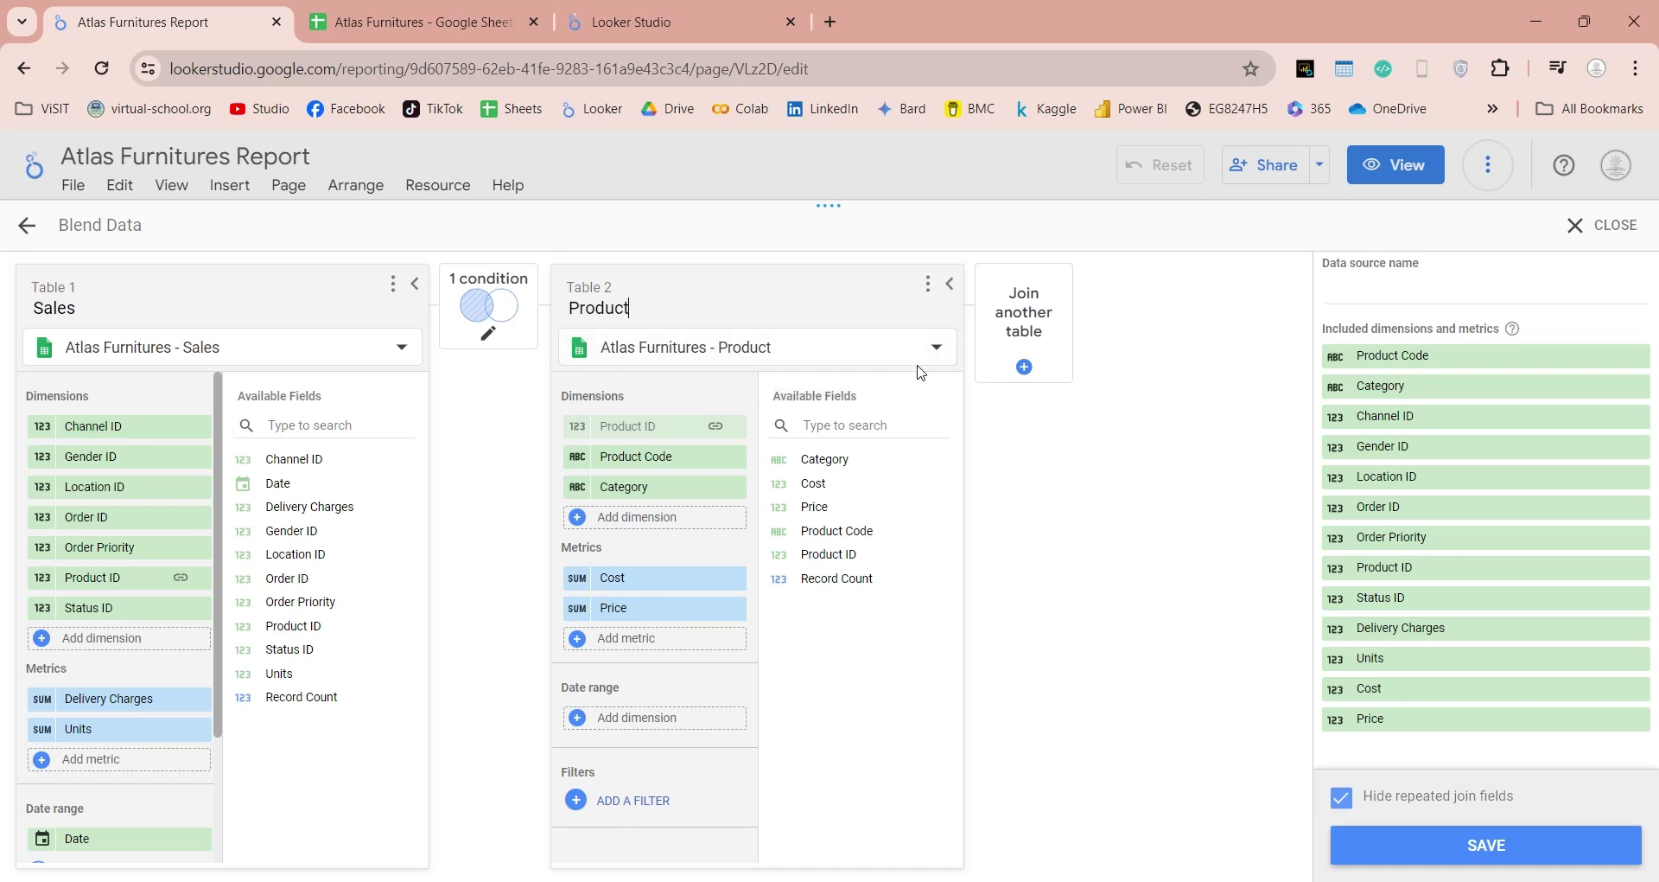
Join Atlas Furnitures - Location as the third table and add City, Country and Region as dimensions.
click(1027, 320)
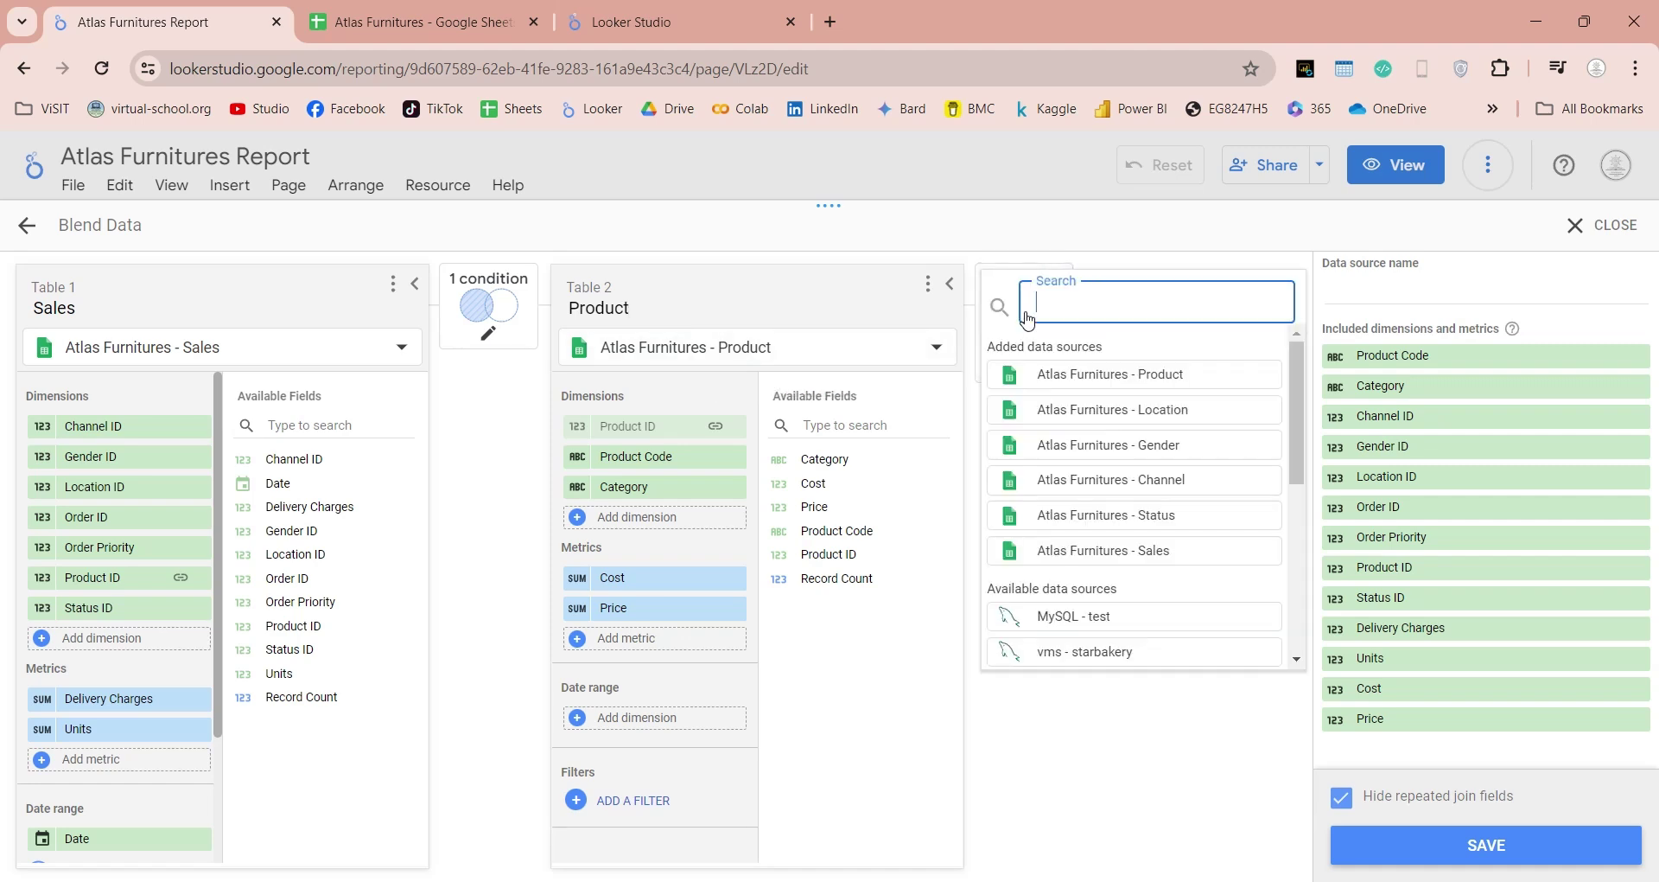
click(1051, 411)
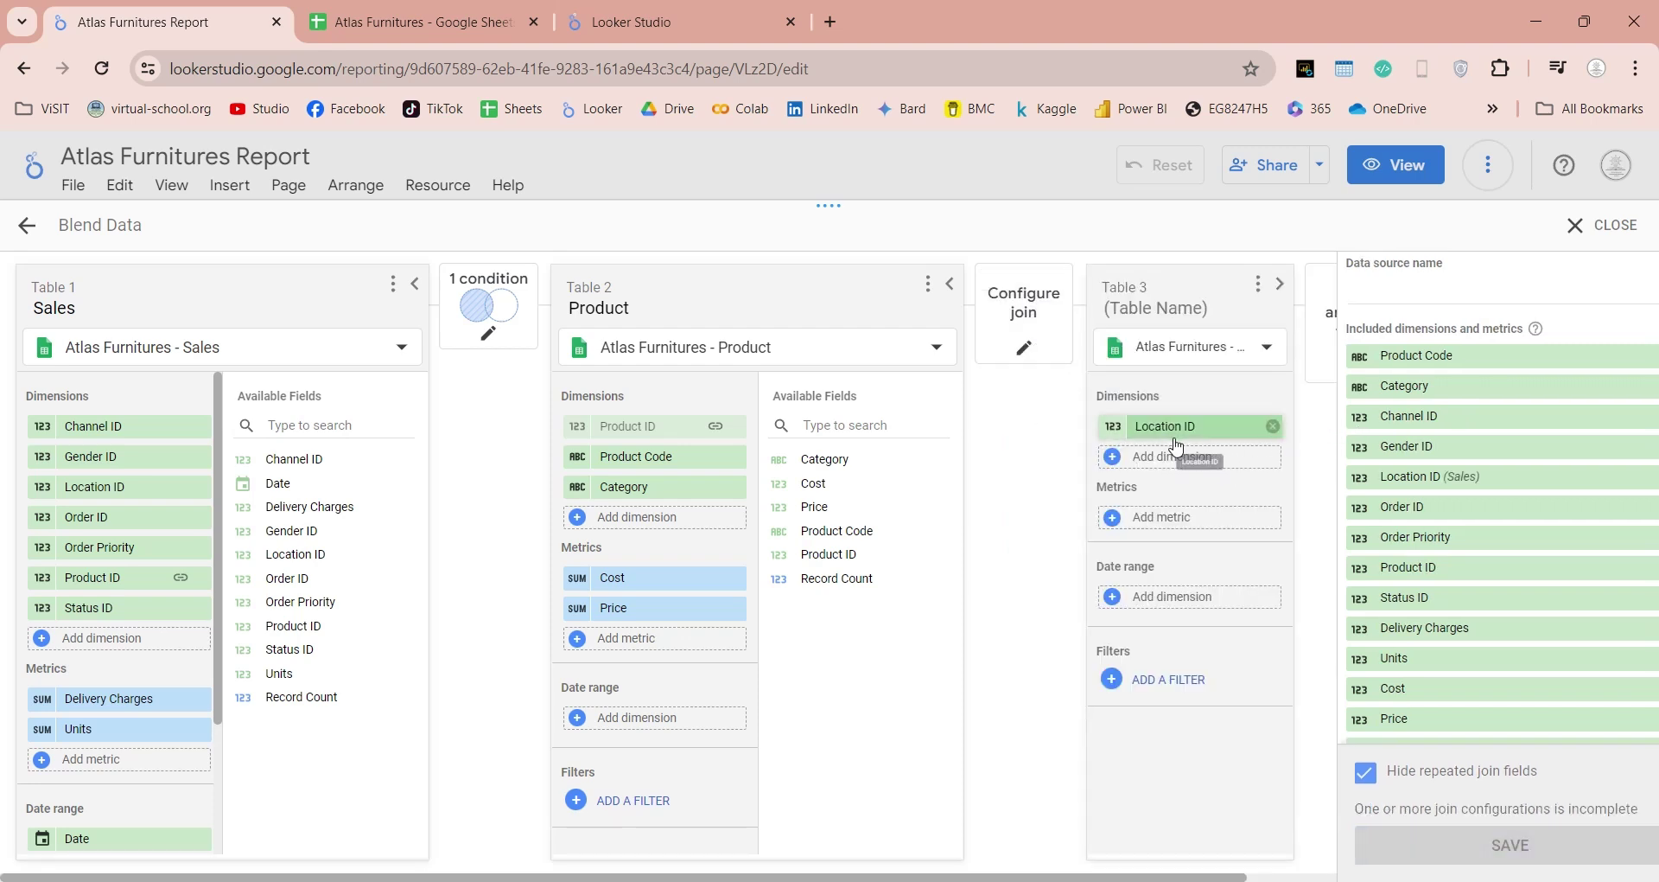
drag(1107, 877, 1191, 877)
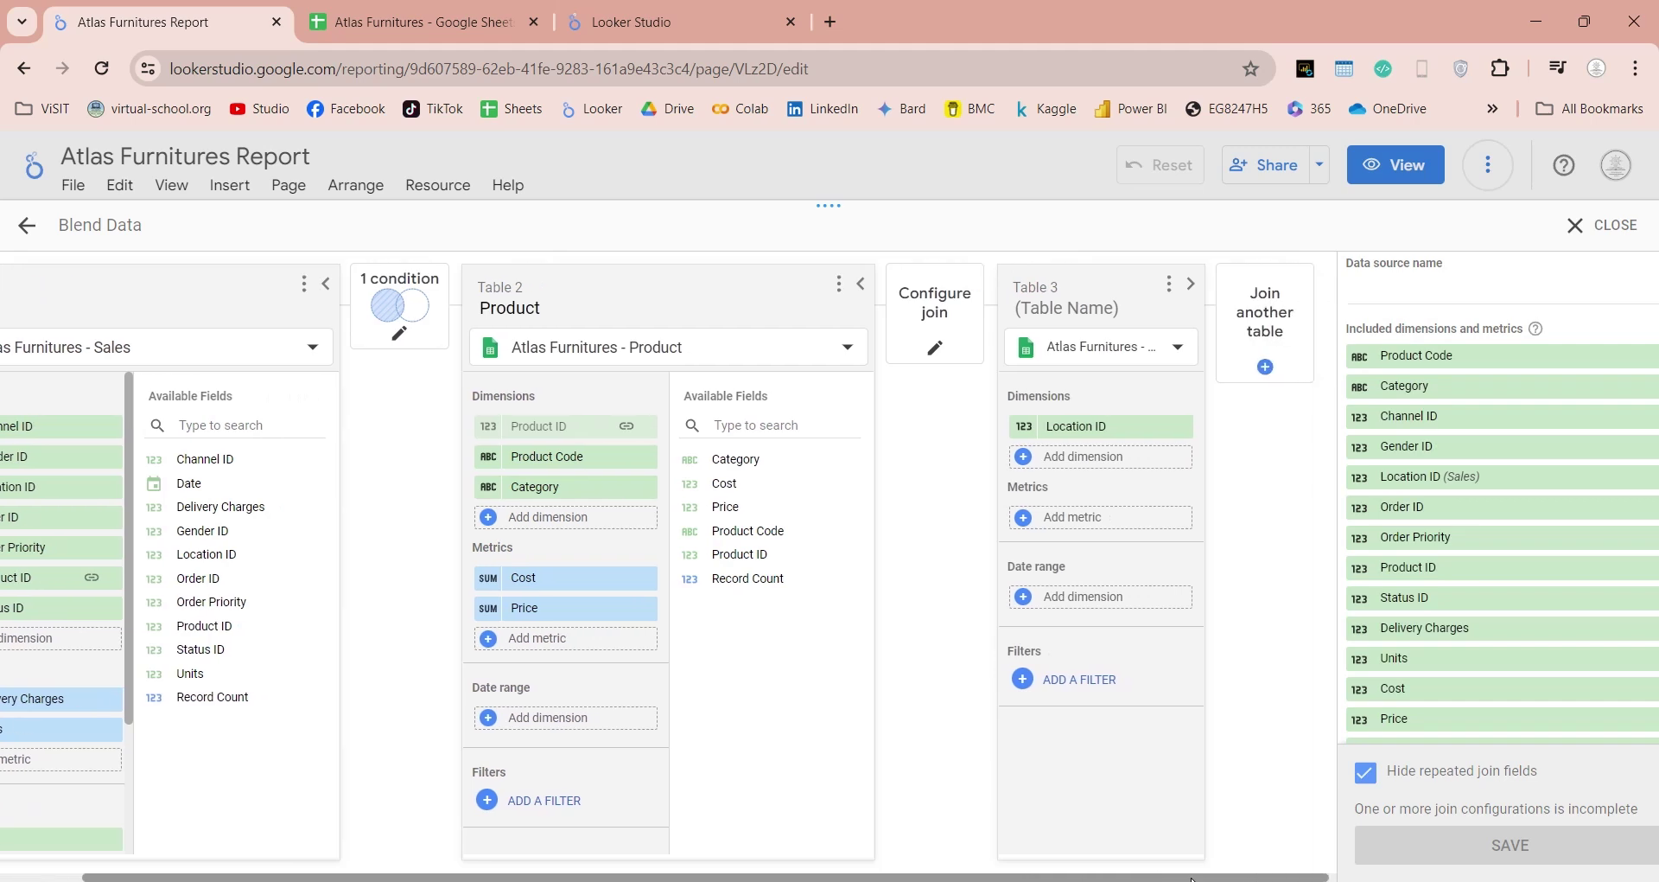
click(1191, 284)
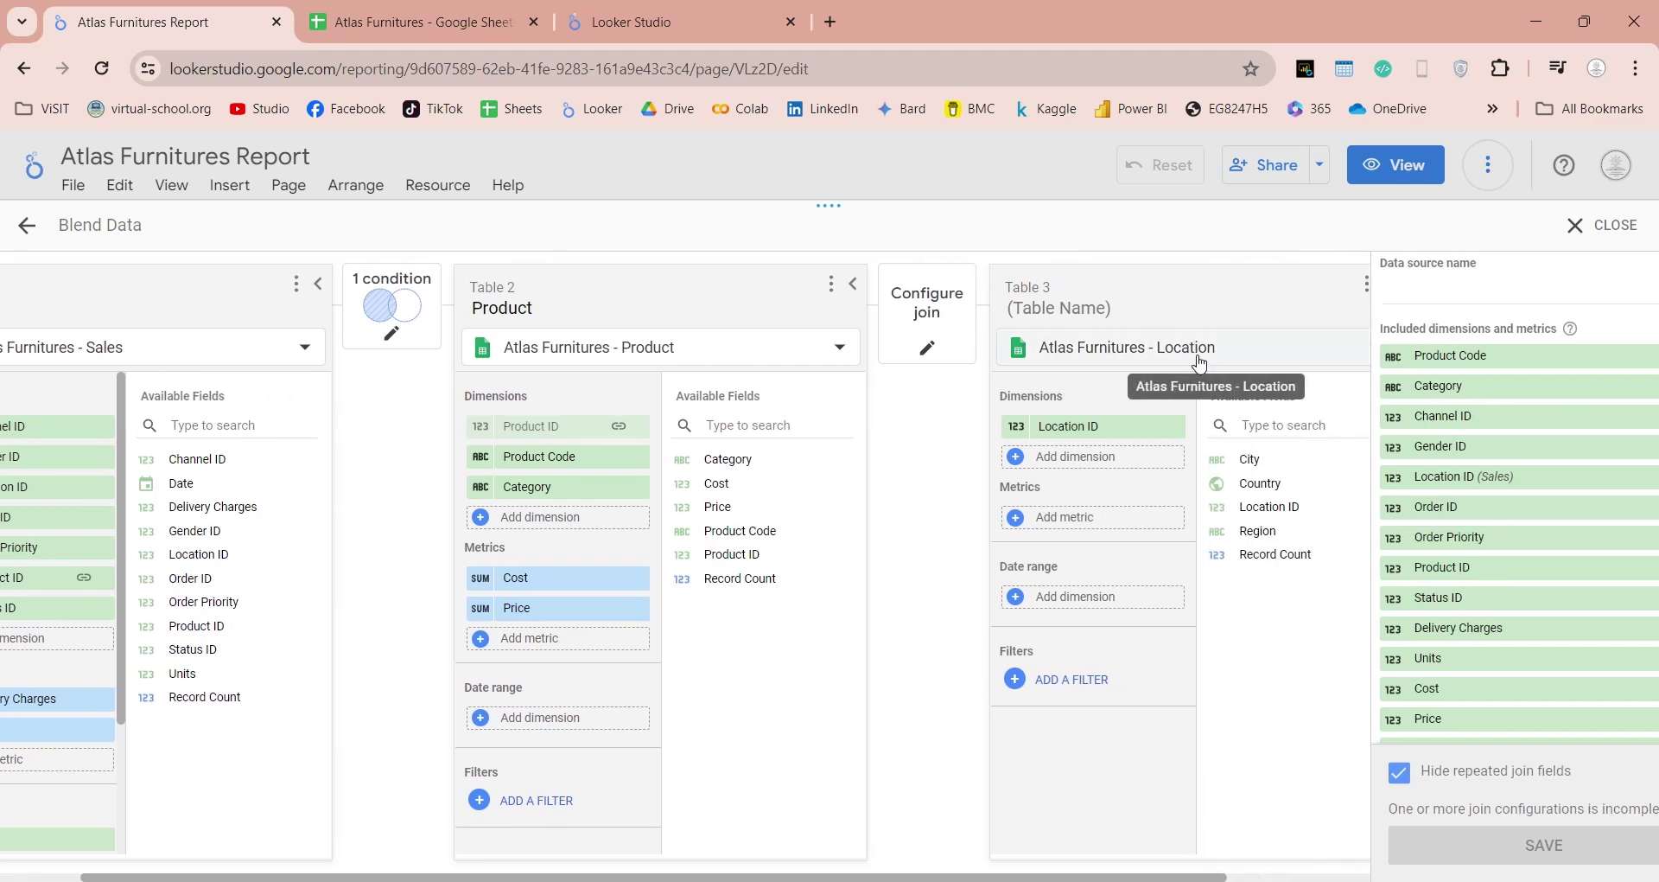
drag(1244, 465, 1134, 497)
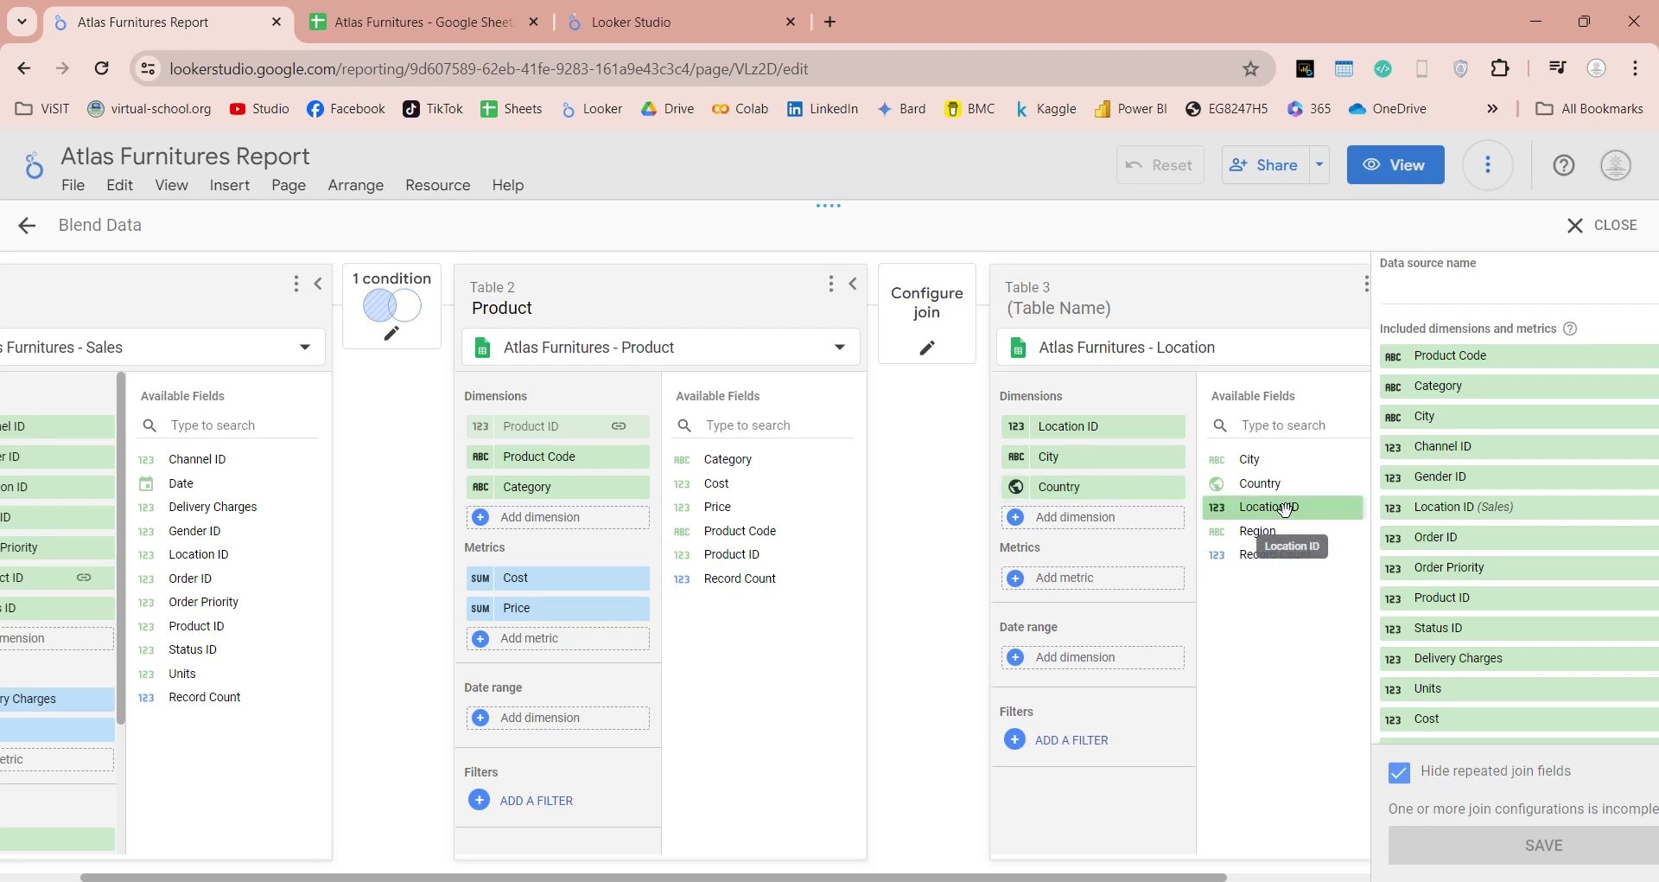
drag(1267, 534, 1105, 517)
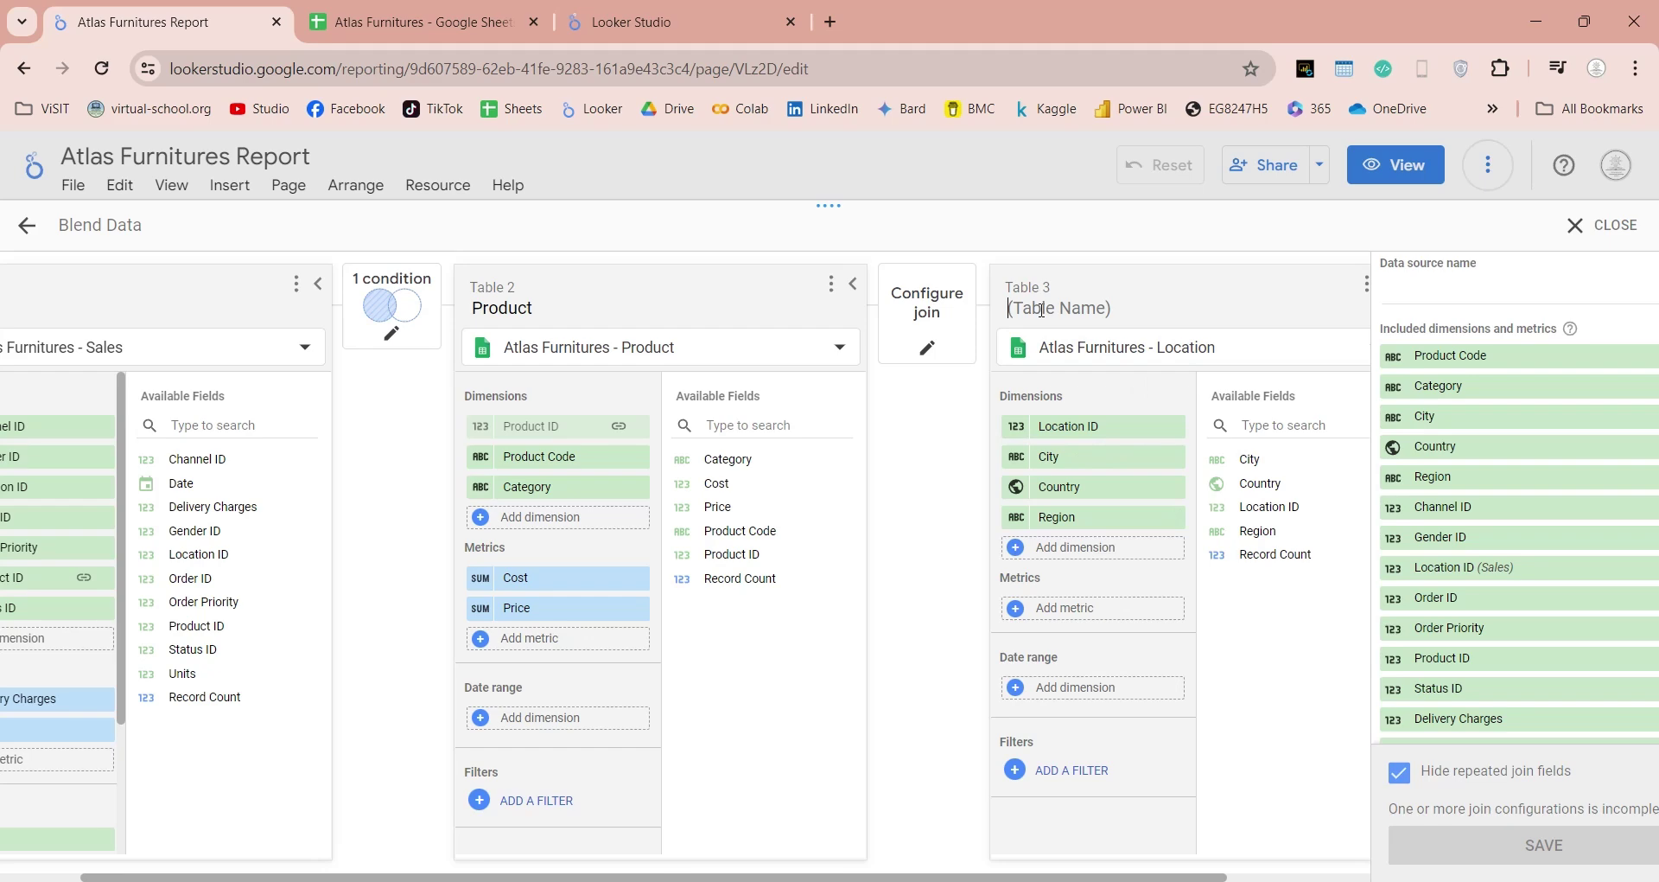
Name the third table Location and left outer join it to Sales on Location ID.
text(Location)
click(962, 300)
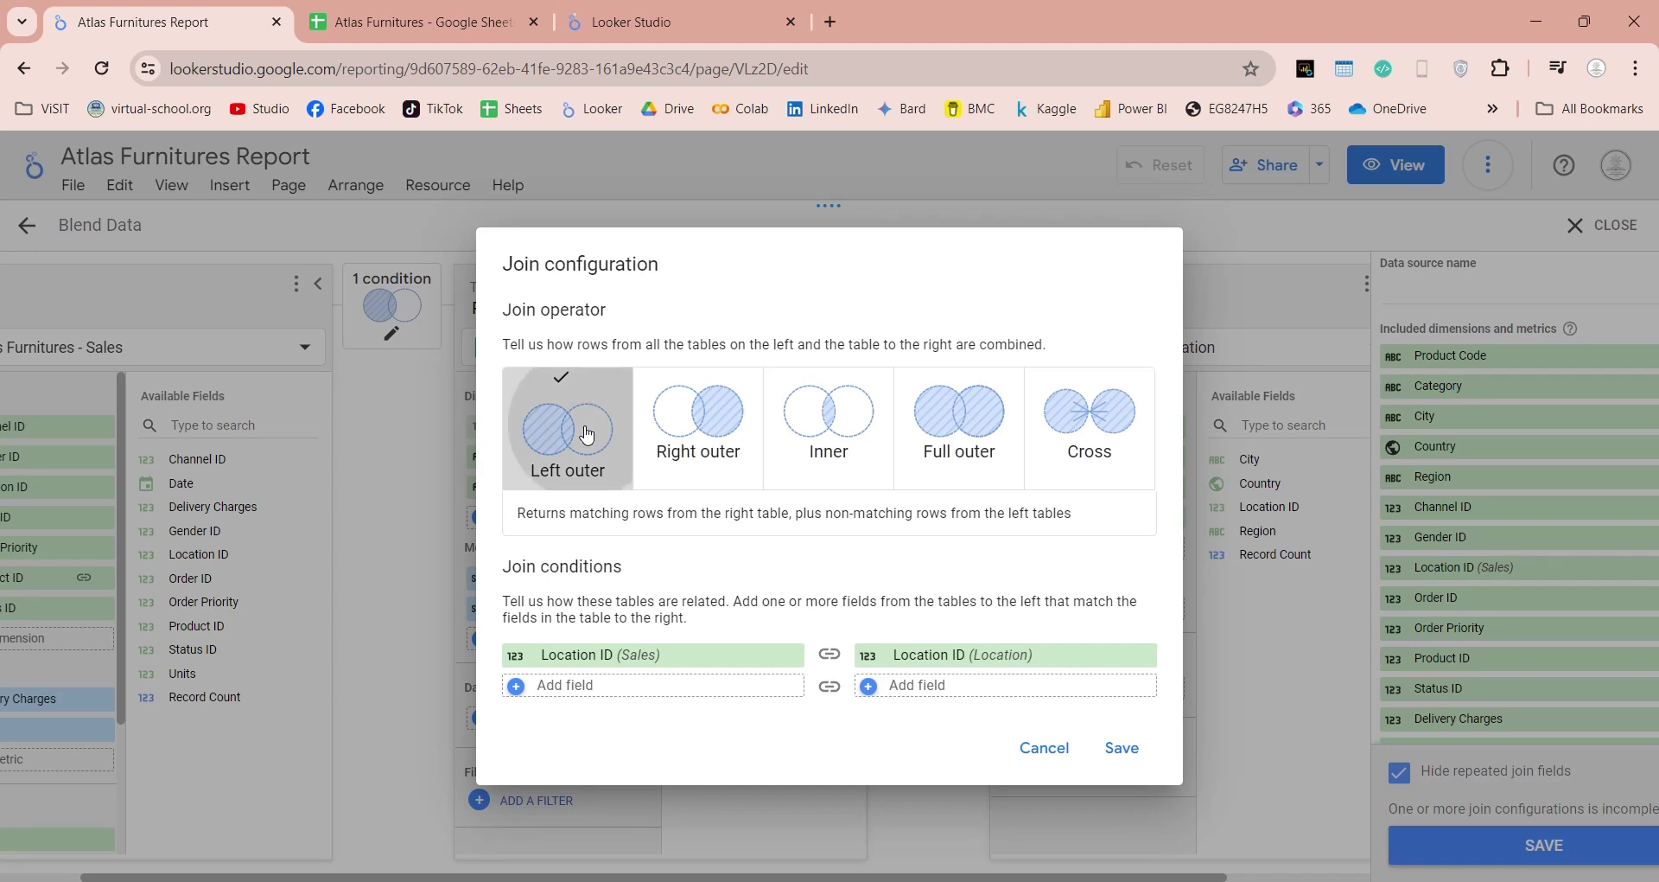
click(1122, 749)
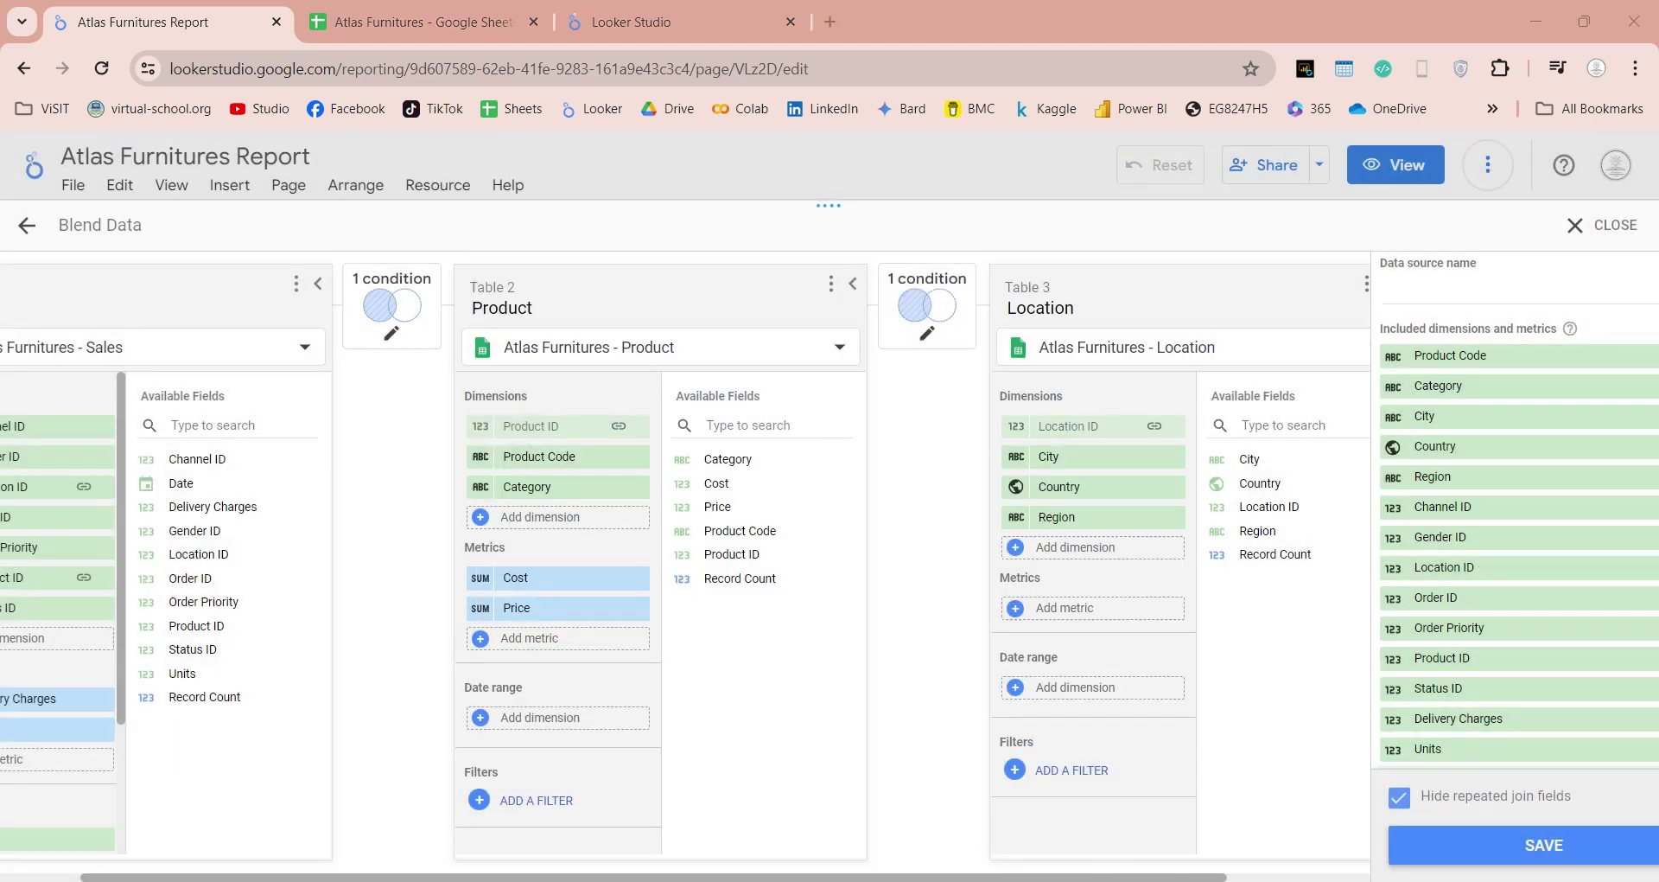
Join Atlas Furnitures - Gender as the fourth table and add Description as a dimension.
scroll(685, 570, right, 2)
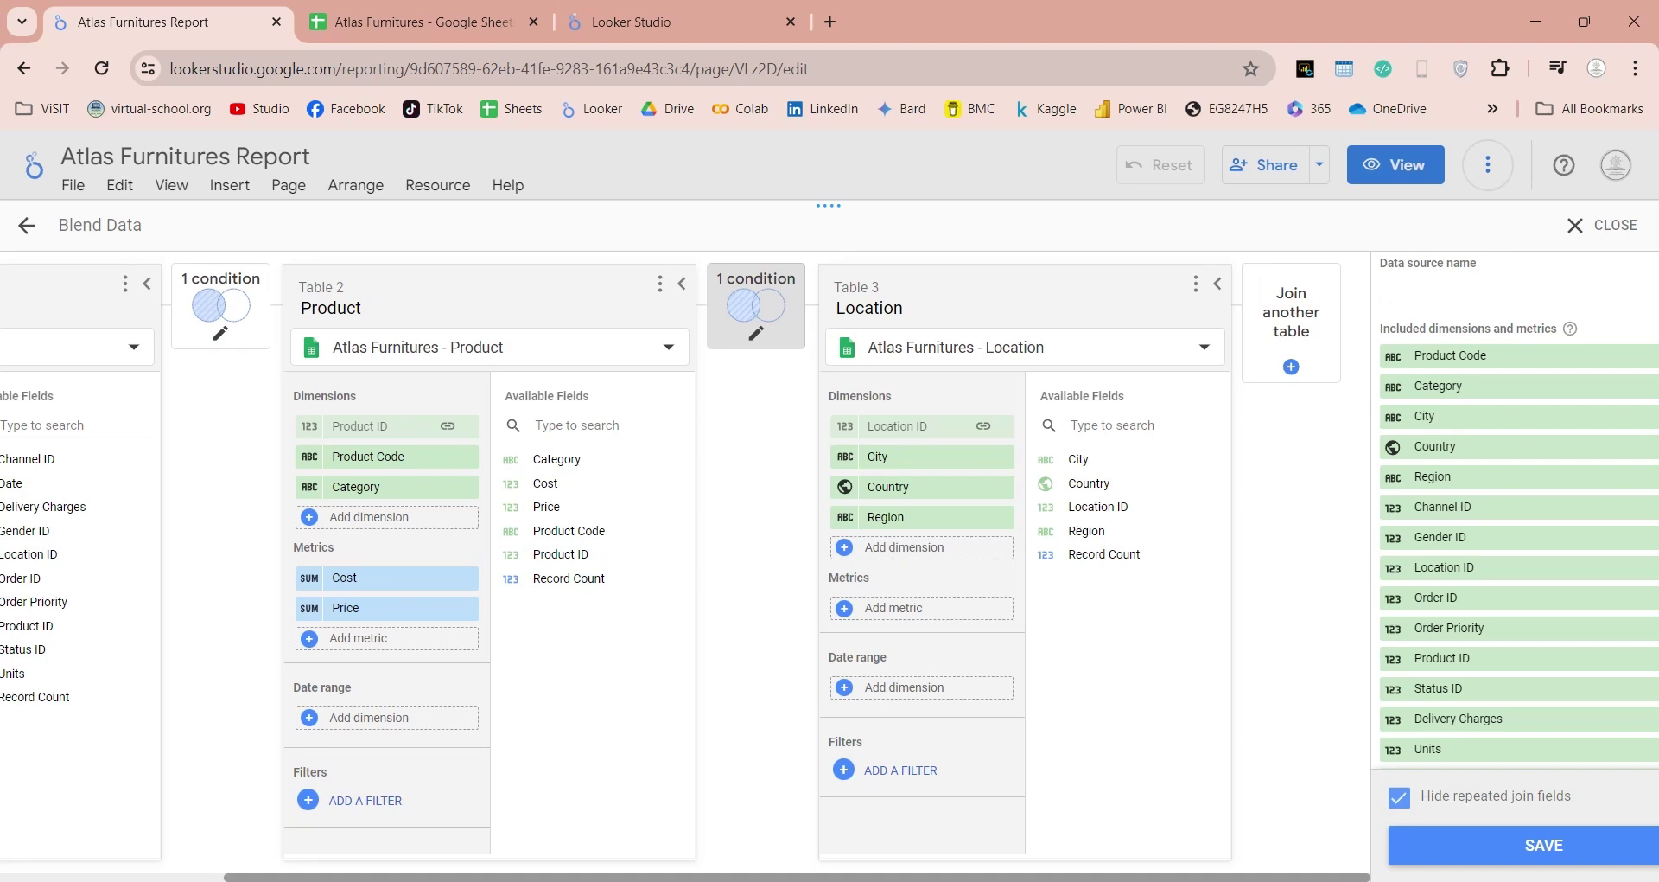
click(1299, 304)
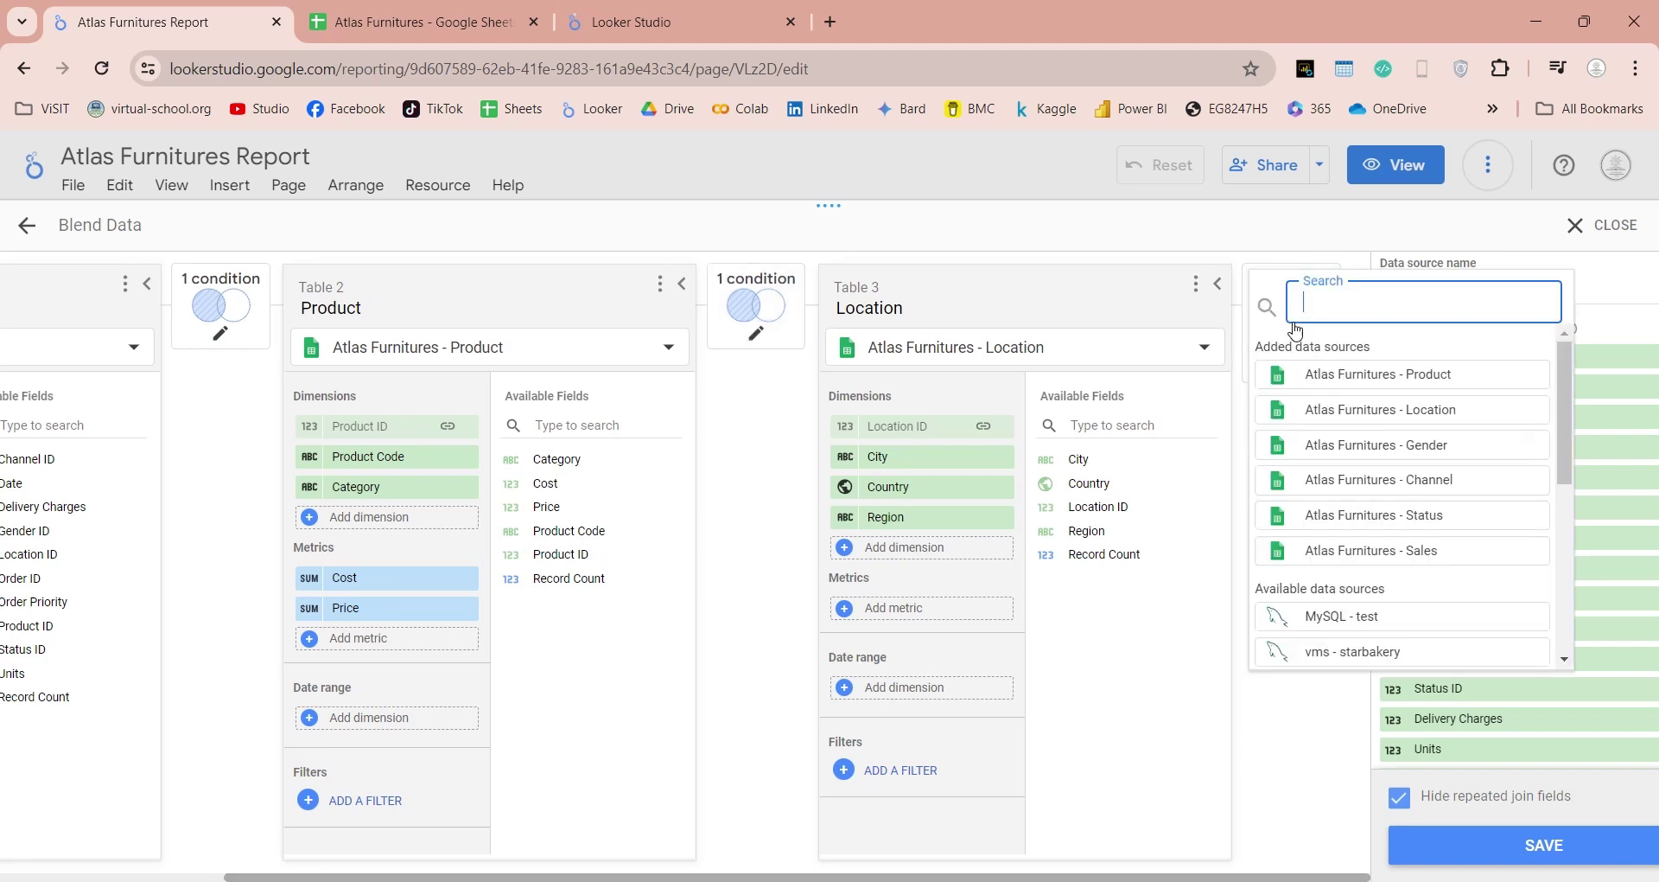
click(1451, 453)
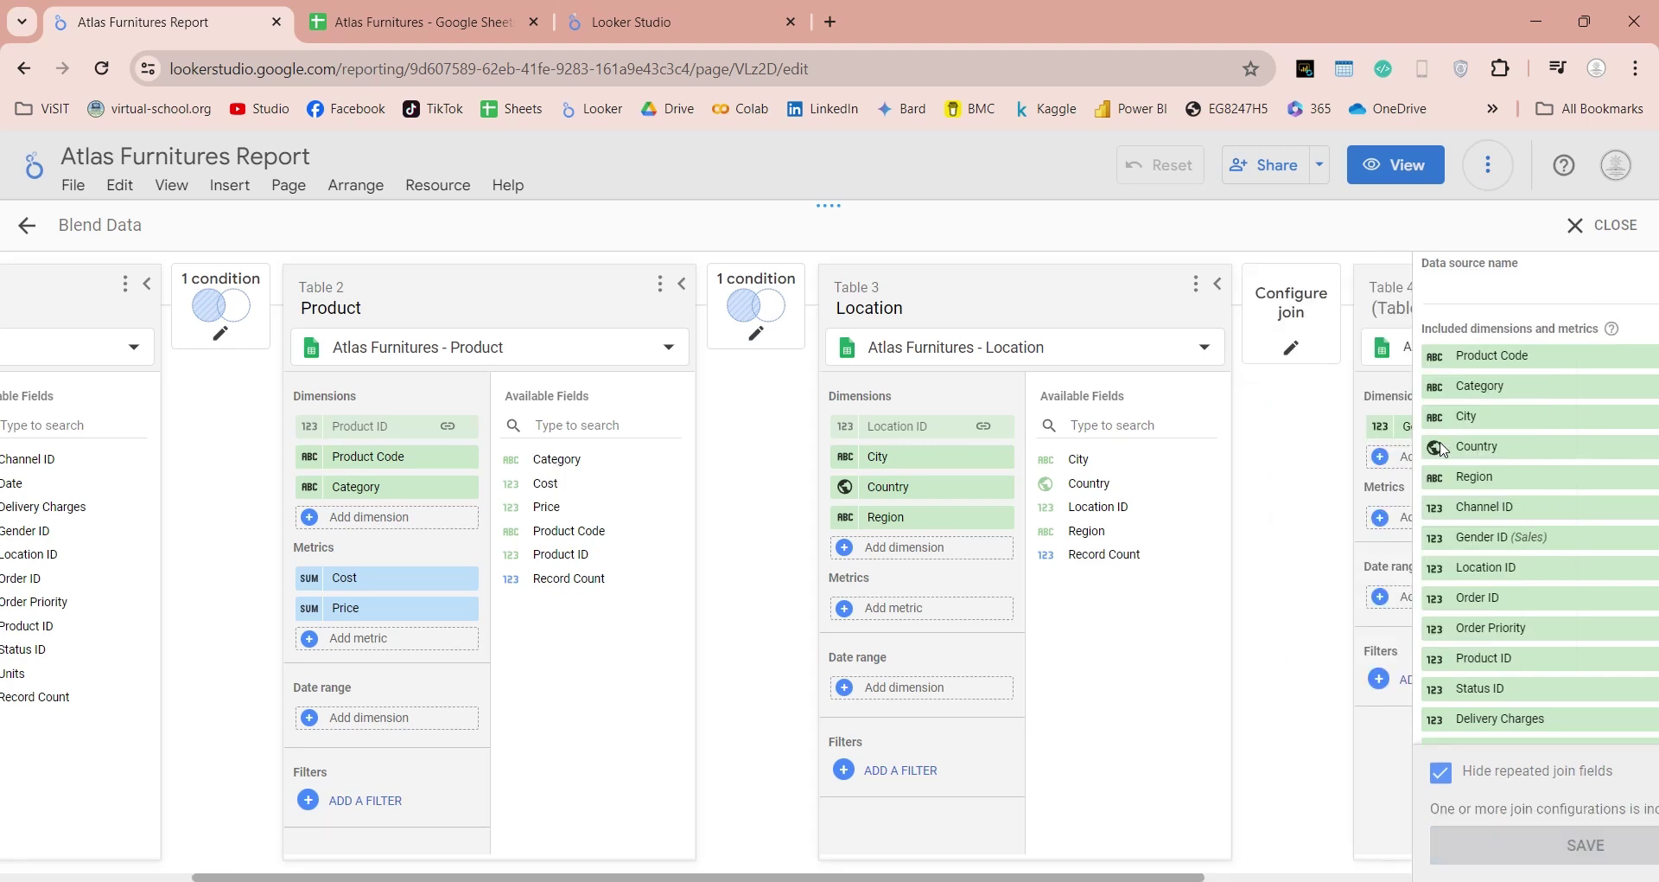
click(1332, 878)
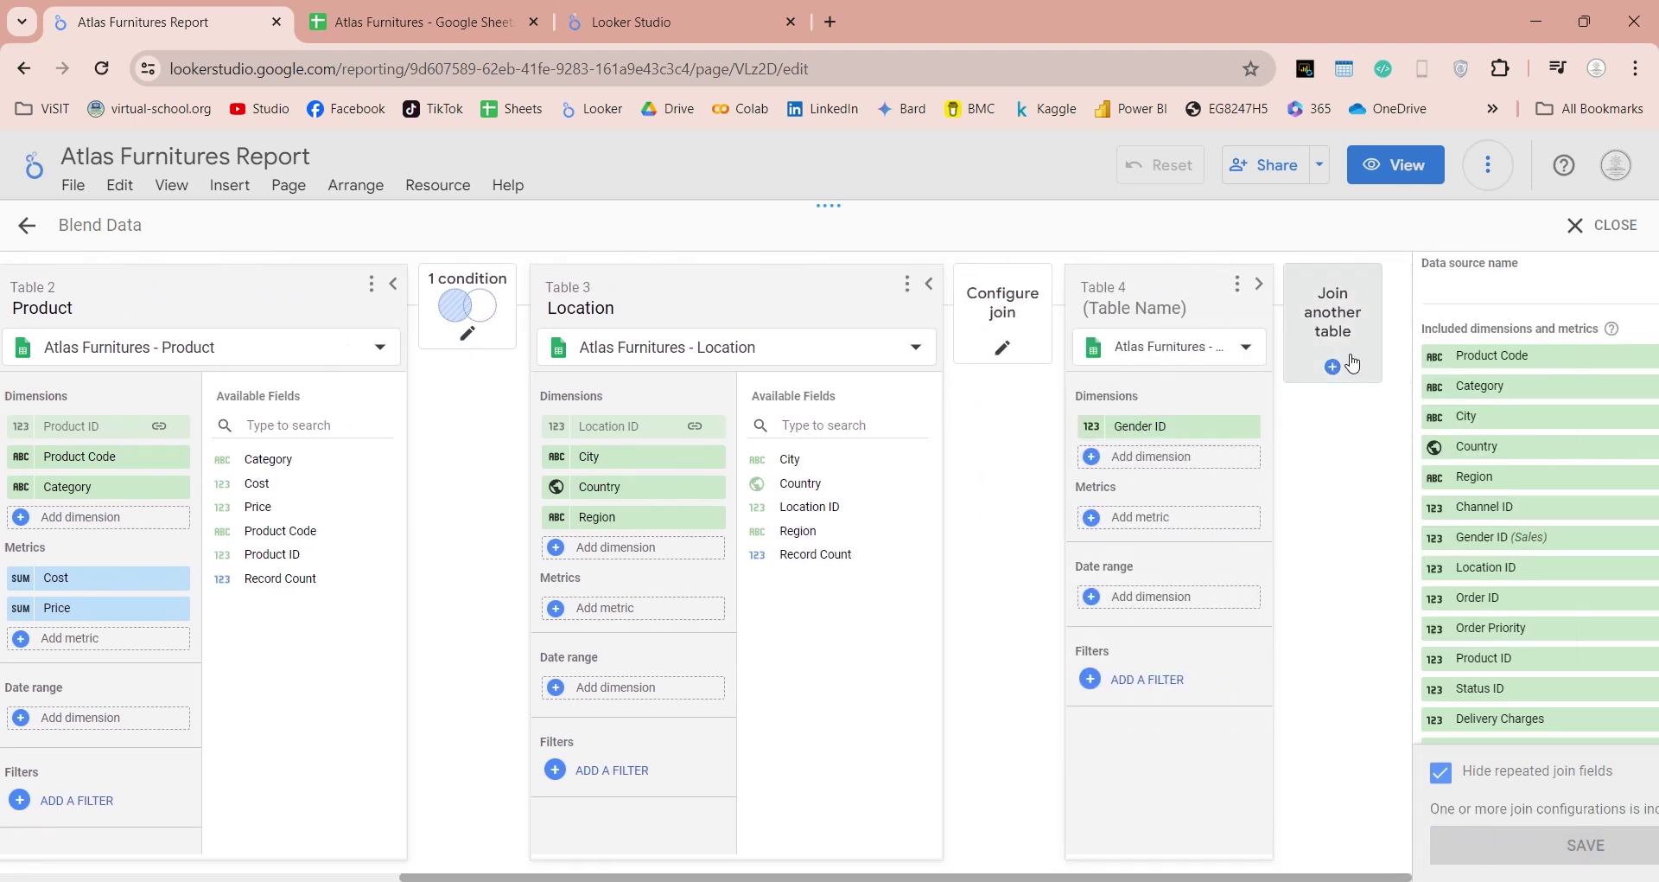
click(1259, 284)
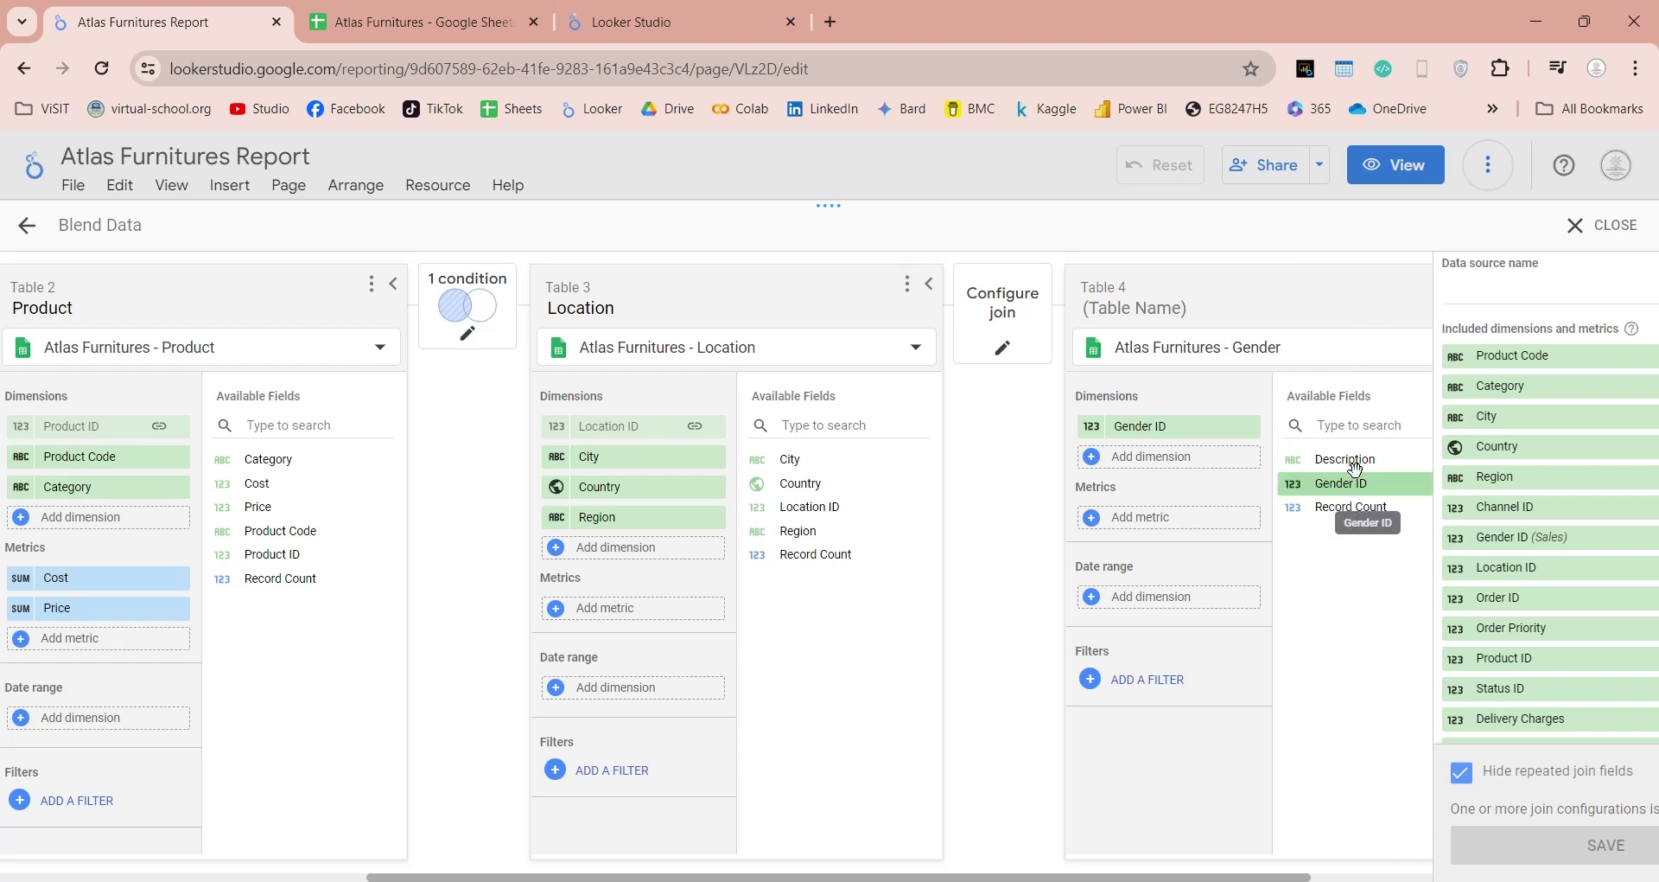
drag(1354, 468, 1132, 457)
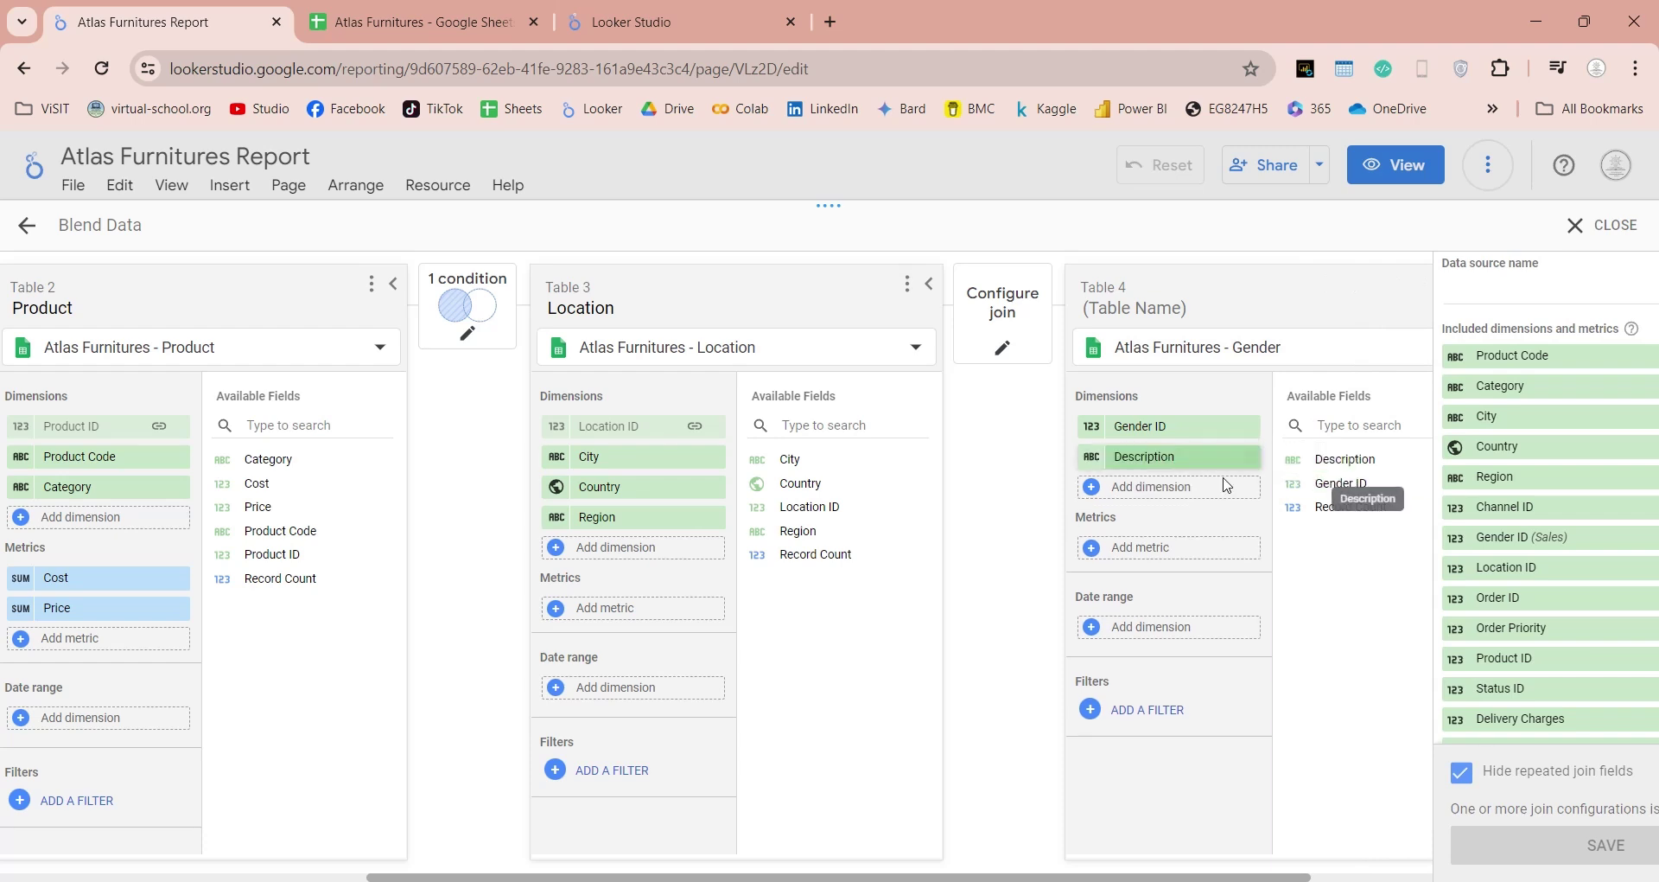
Name the fourth table Gender and left outer join it to Sales on Gender ID.
click(1167, 313)
text(Gender)
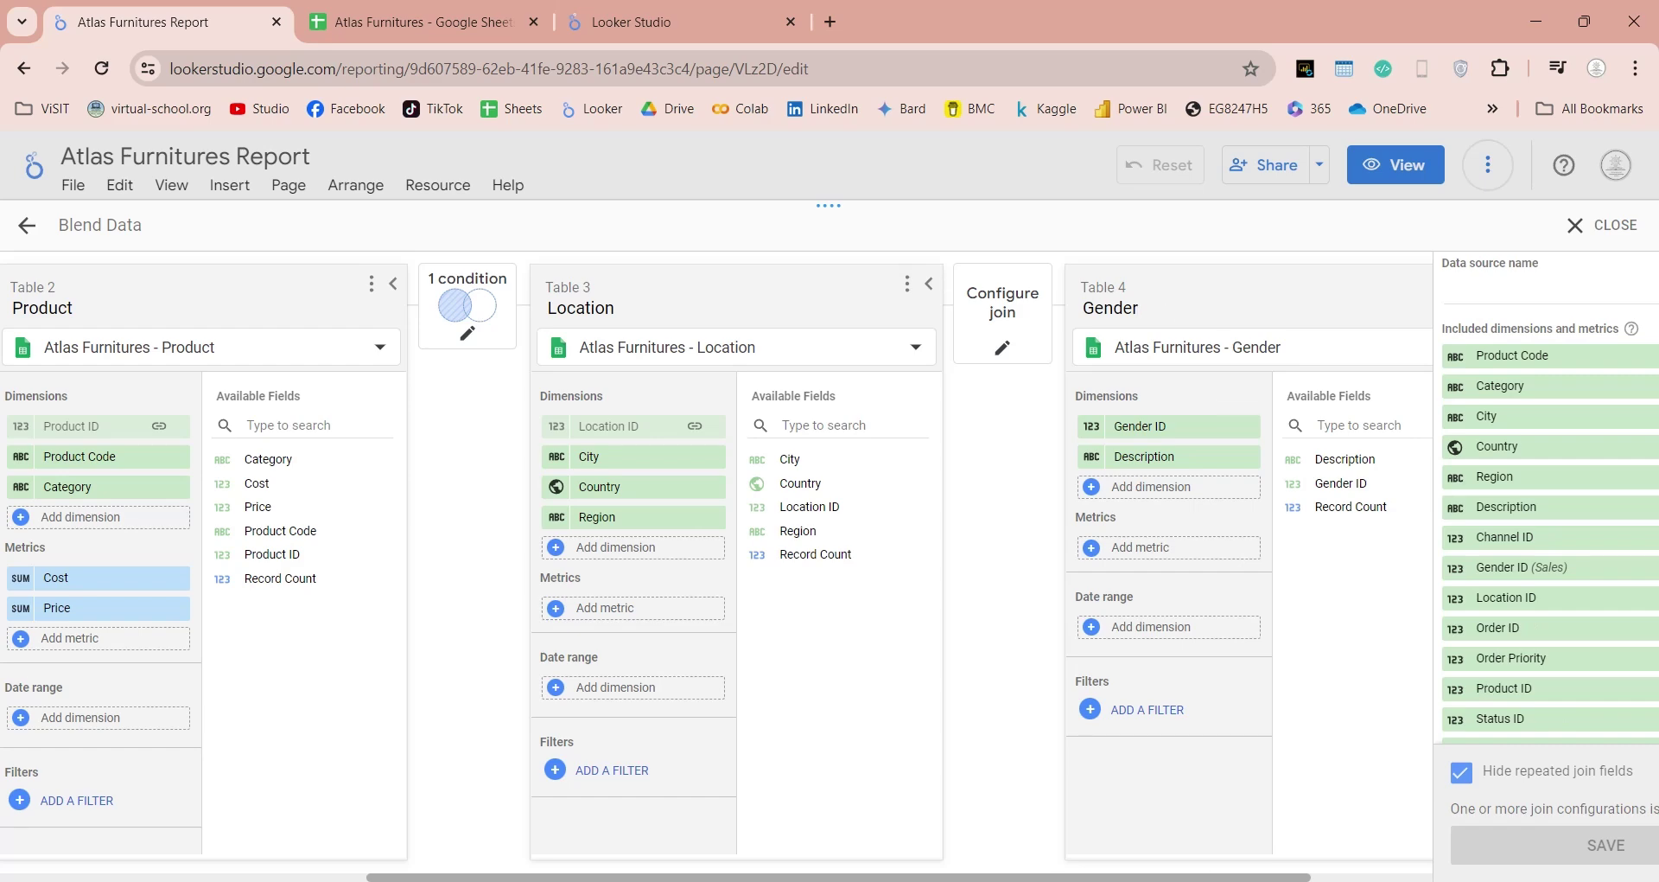
click(1340, 877)
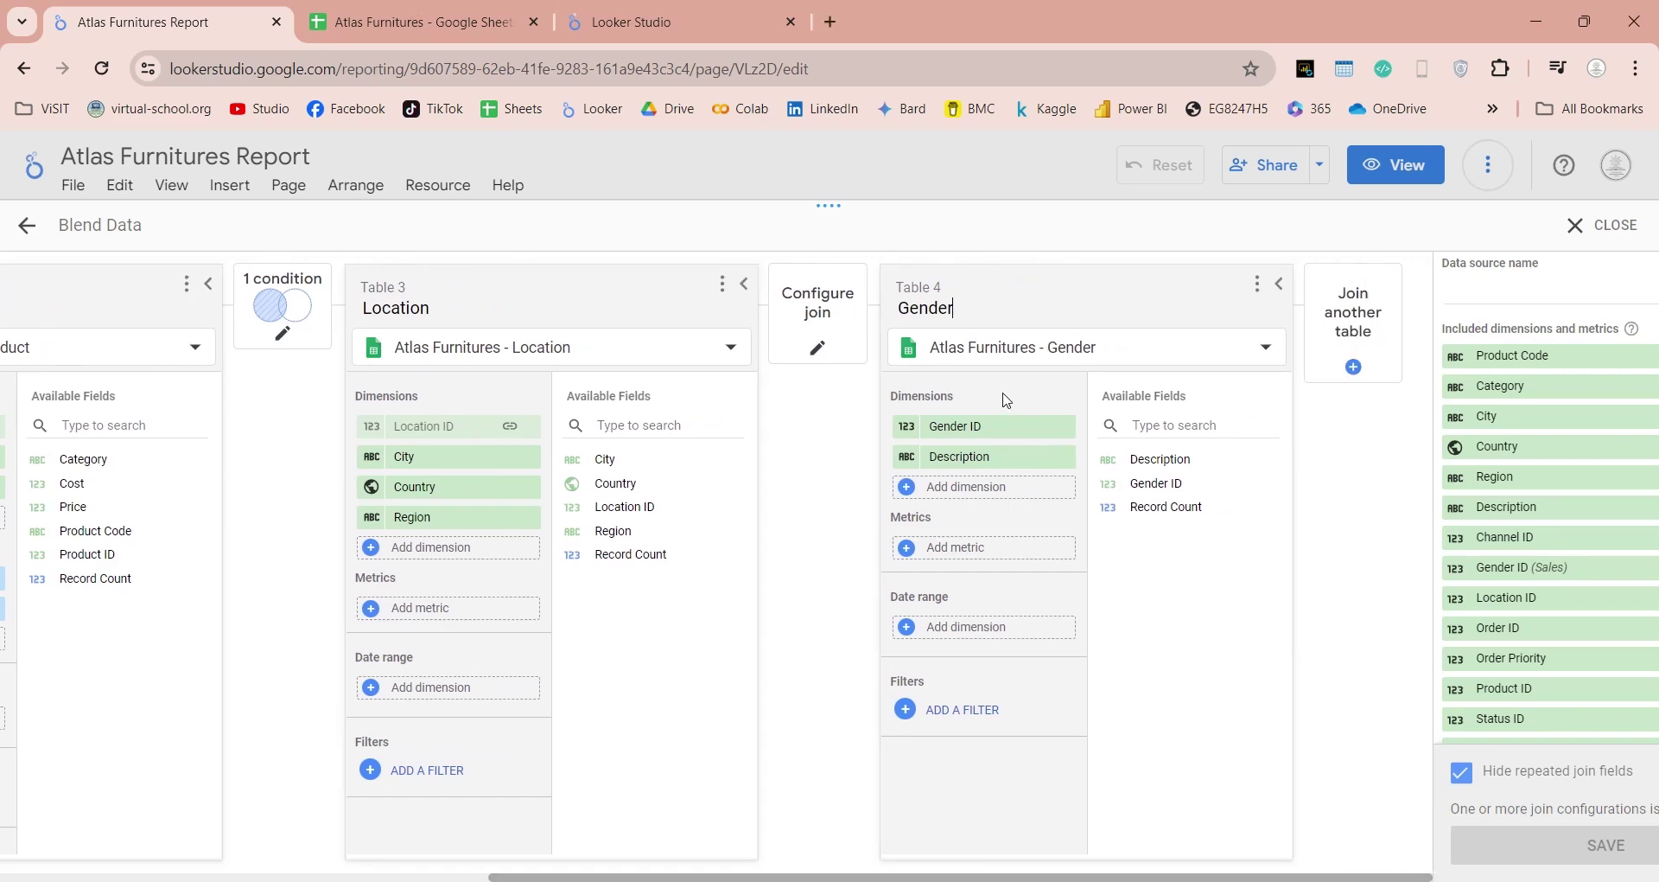
click(832, 318)
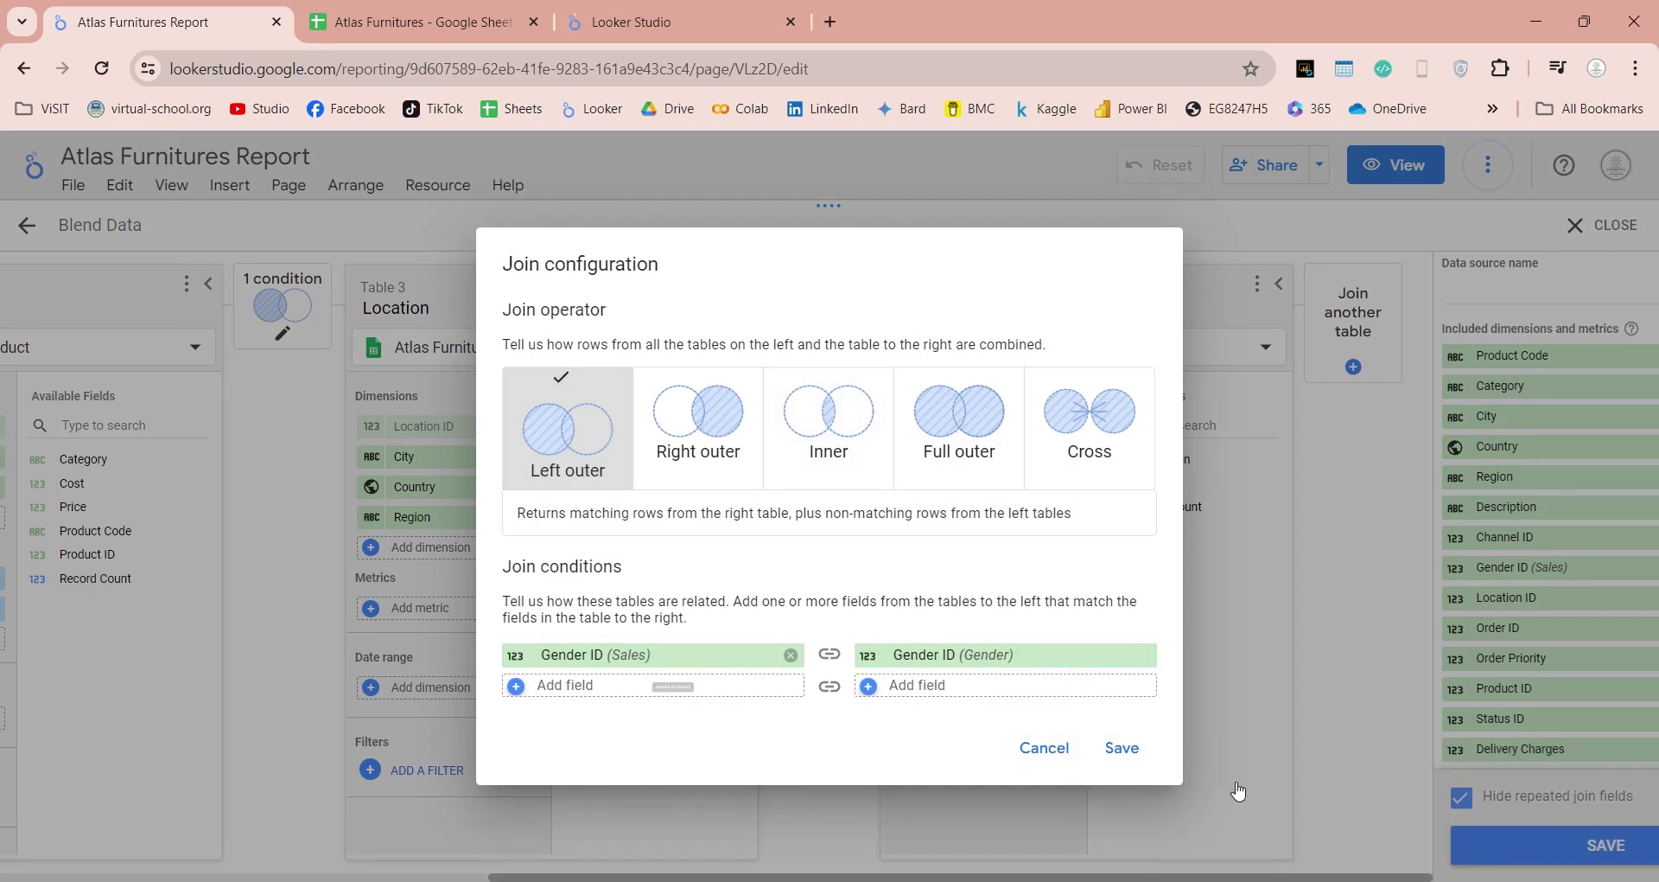
click(1122, 758)
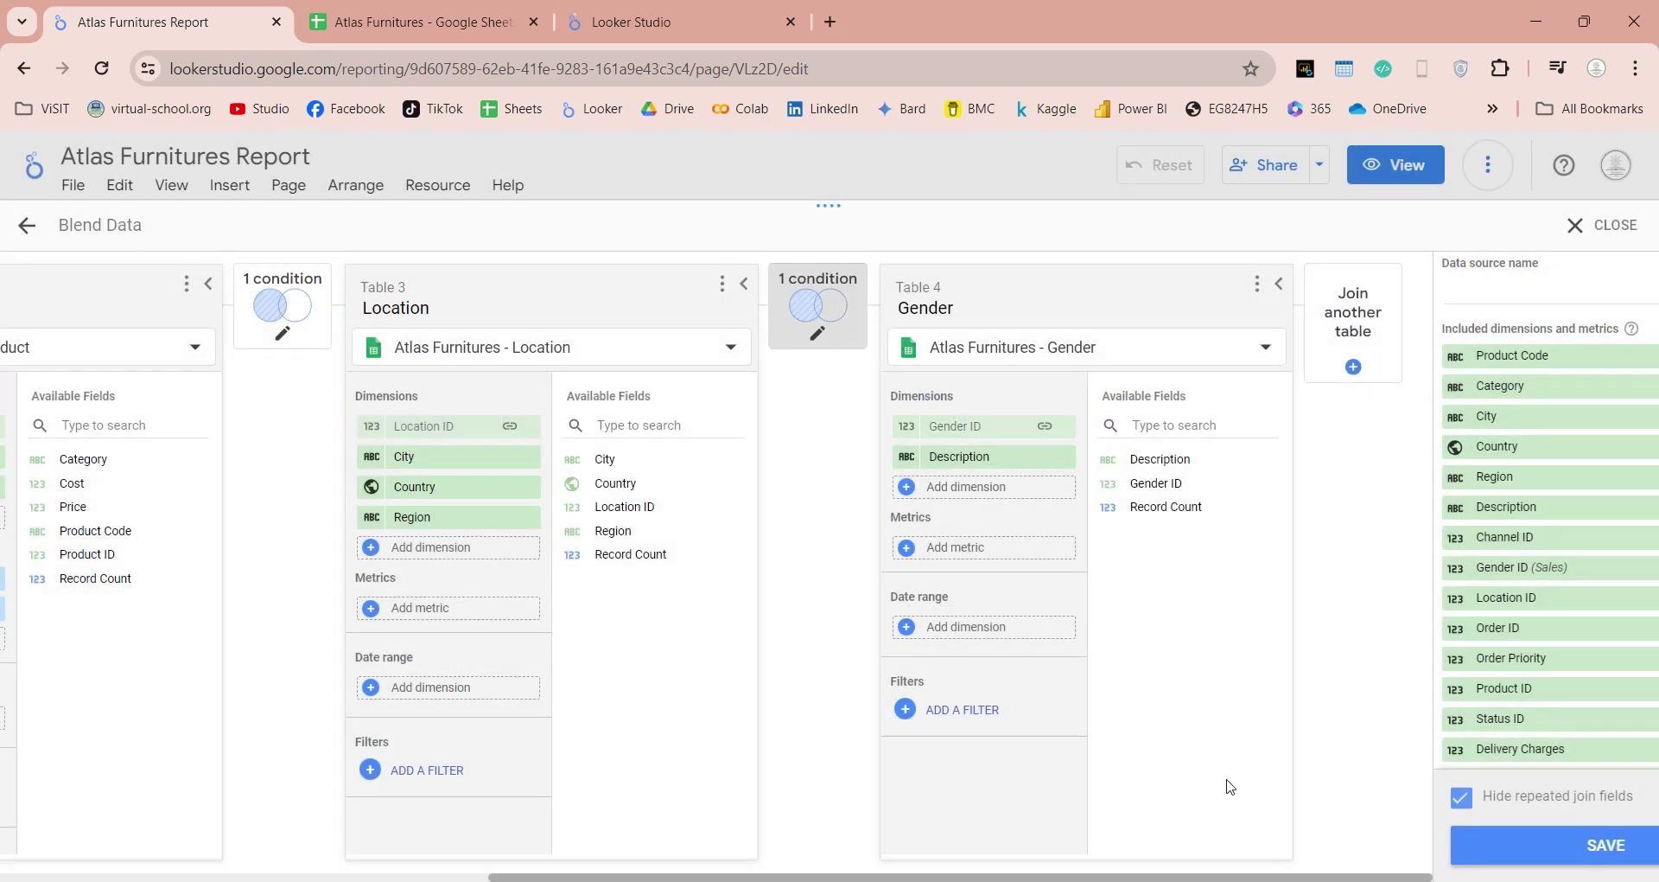
Join Atlas Furnitures - Channel as the fifth table, expand its available fields and name it Channel.
click(1361, 339)
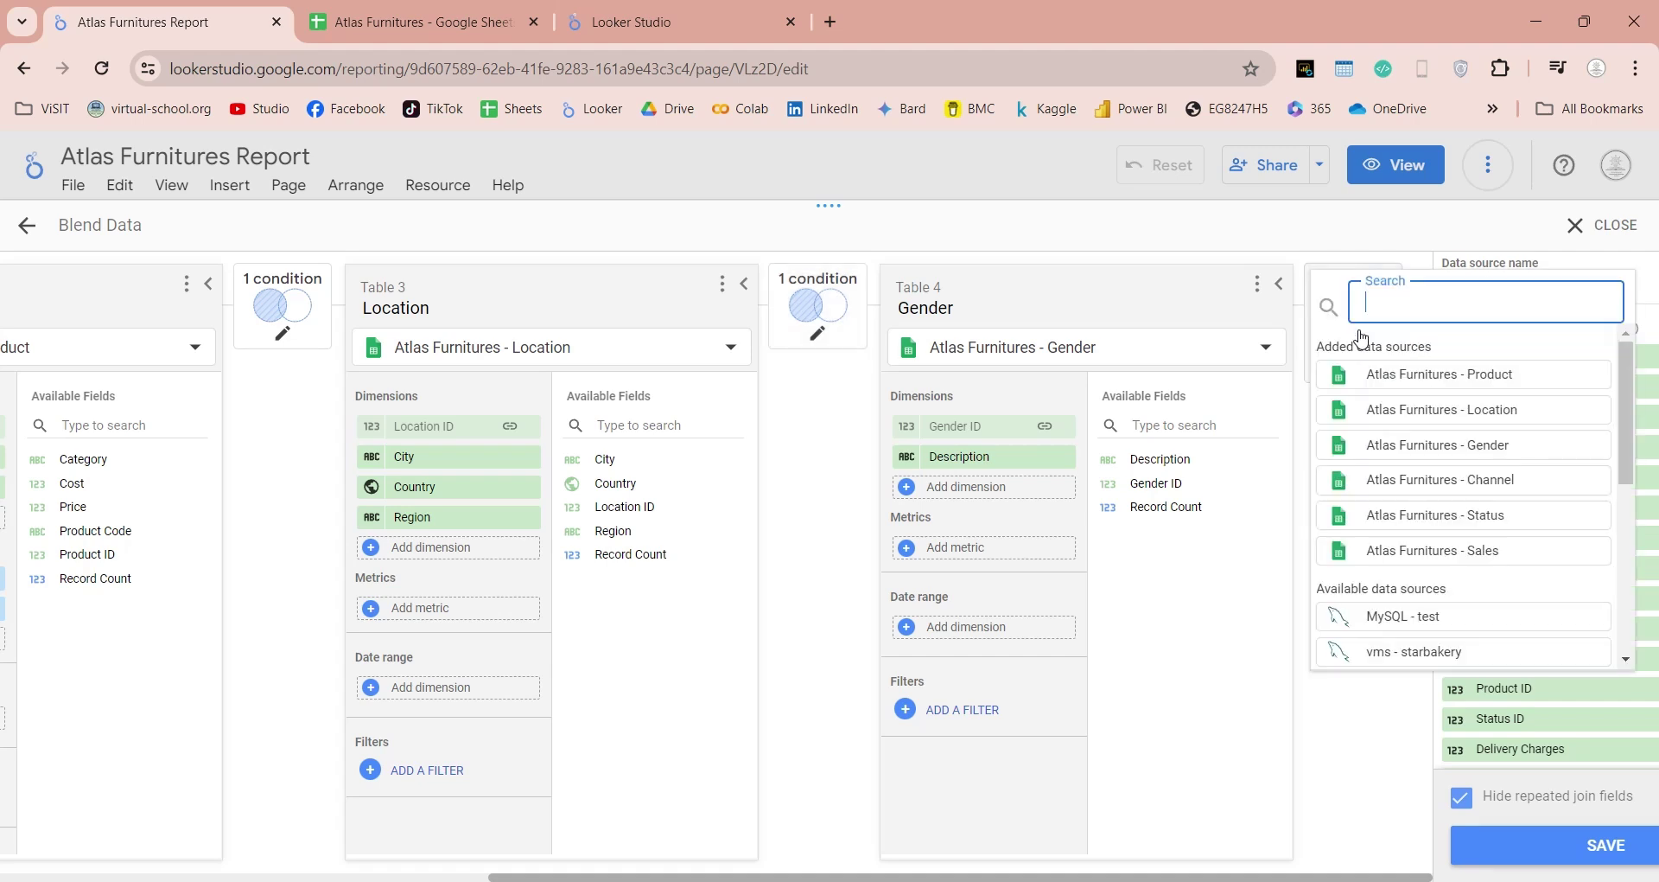
click(1389, 491)
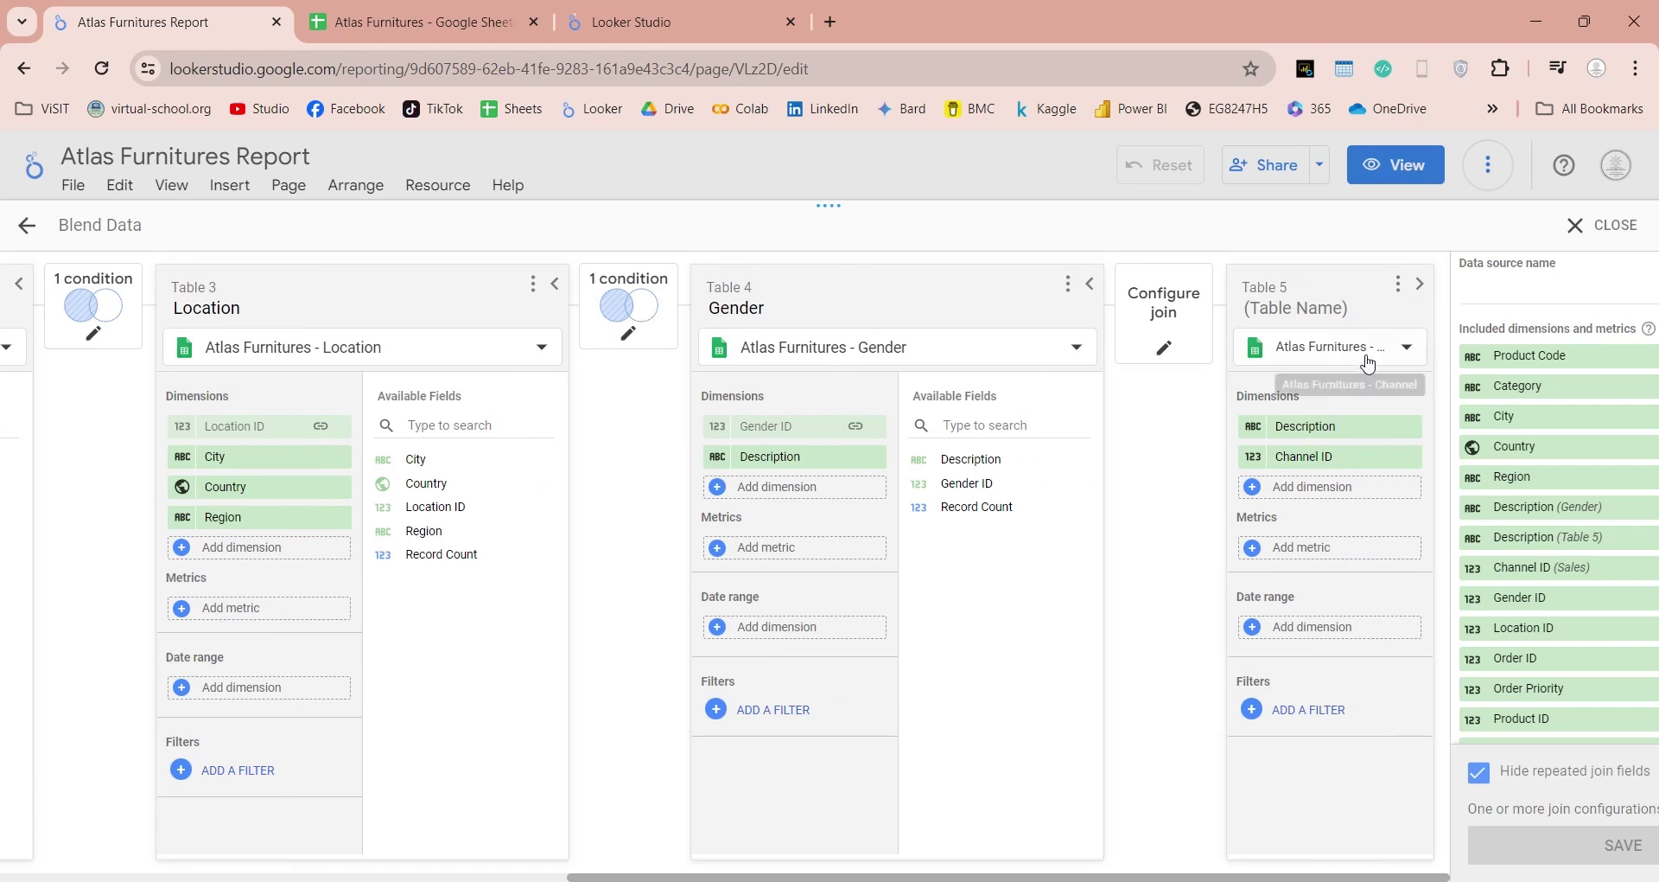
click(1419, 284)
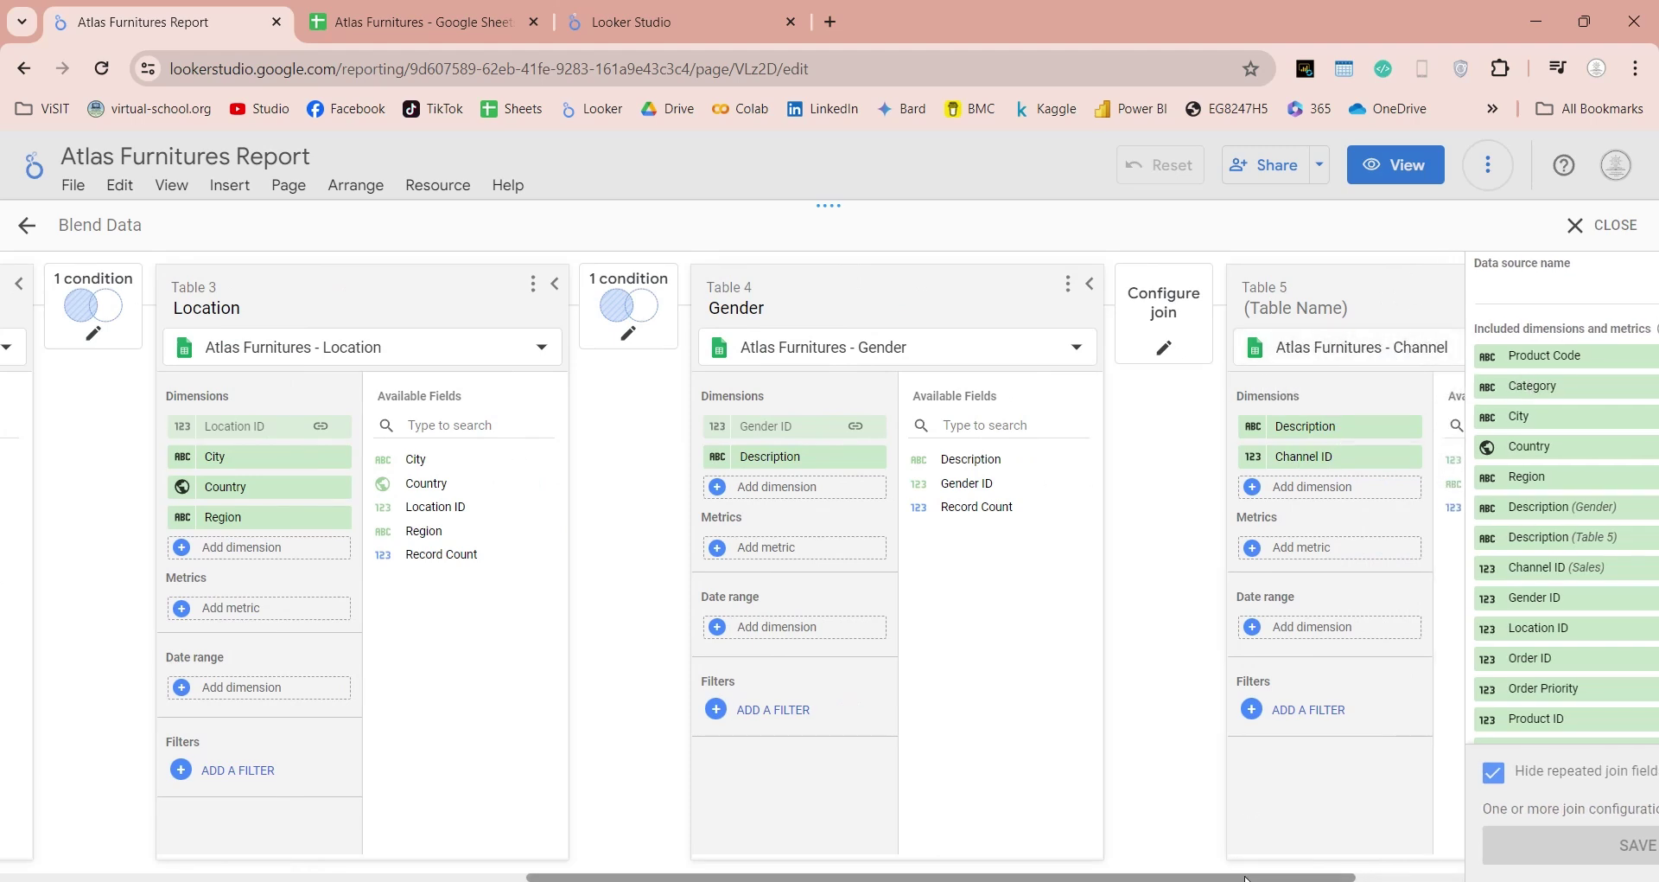
drag(1331, 878, 1394, 877)
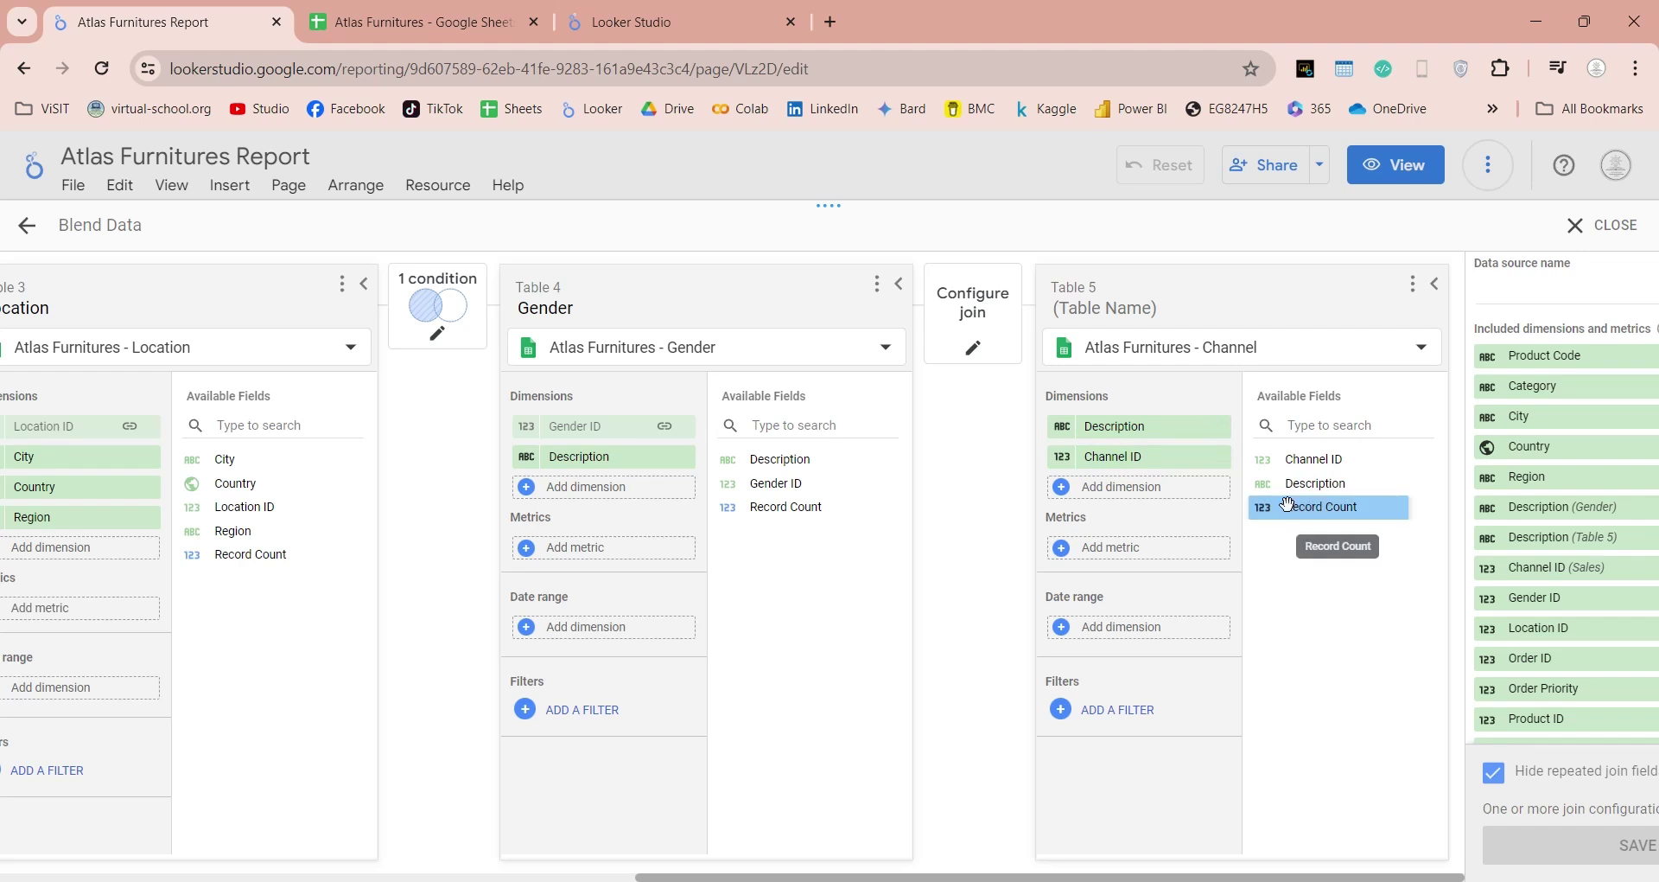
click(1122, 301)
text(Channel)
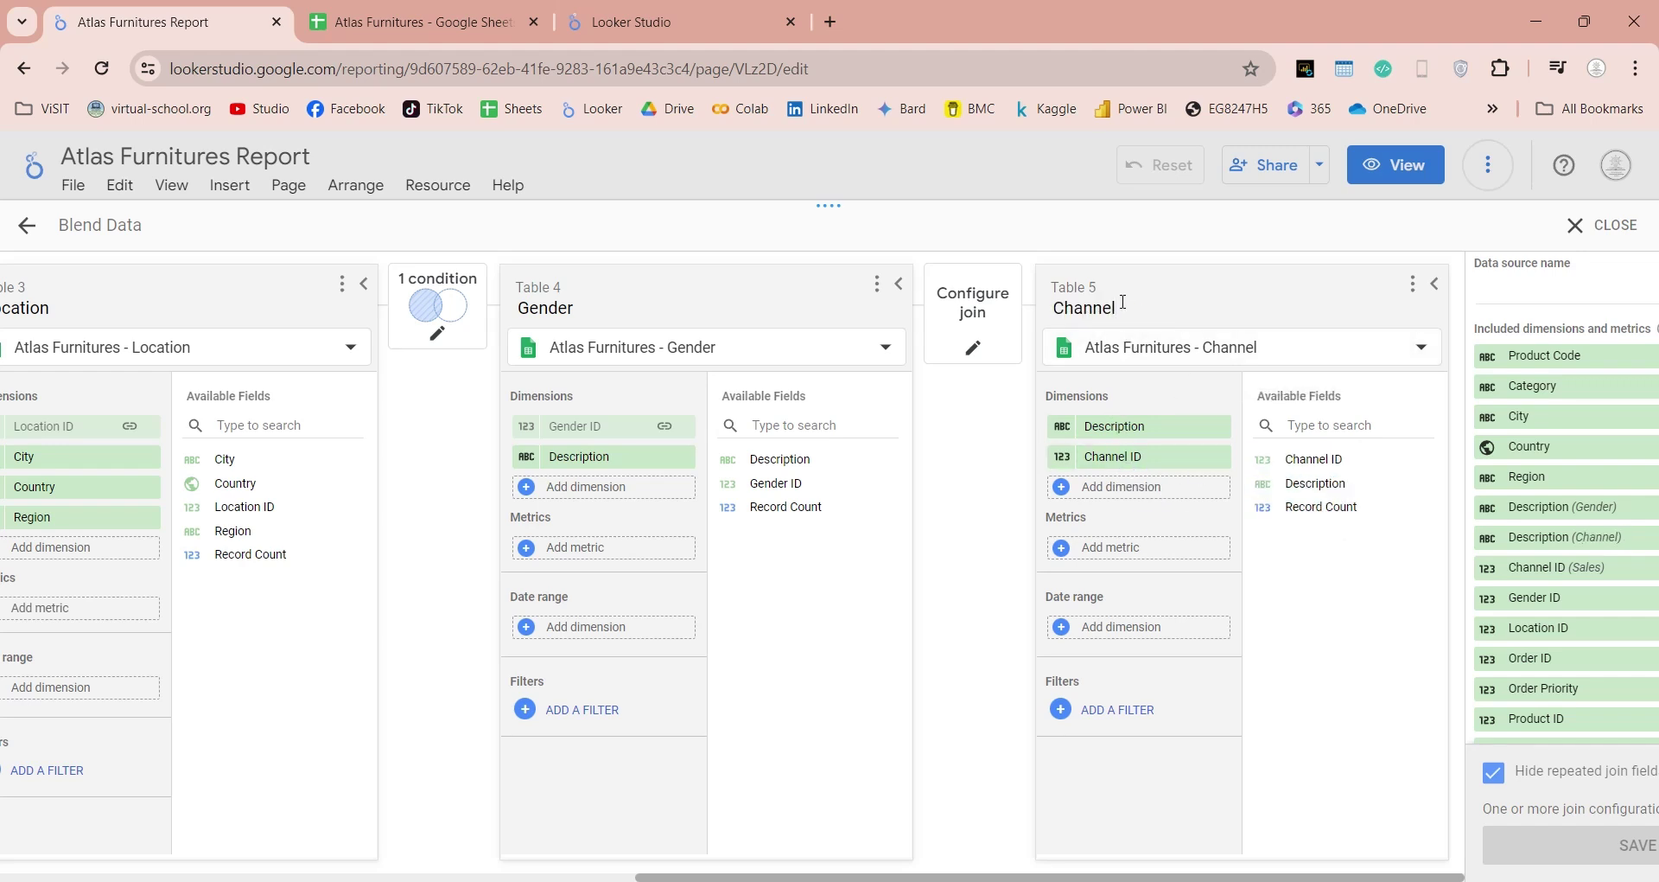
Left outer join the Channel table to Sales on Channel ID only, removing the Description join condition.
click(972, 346)
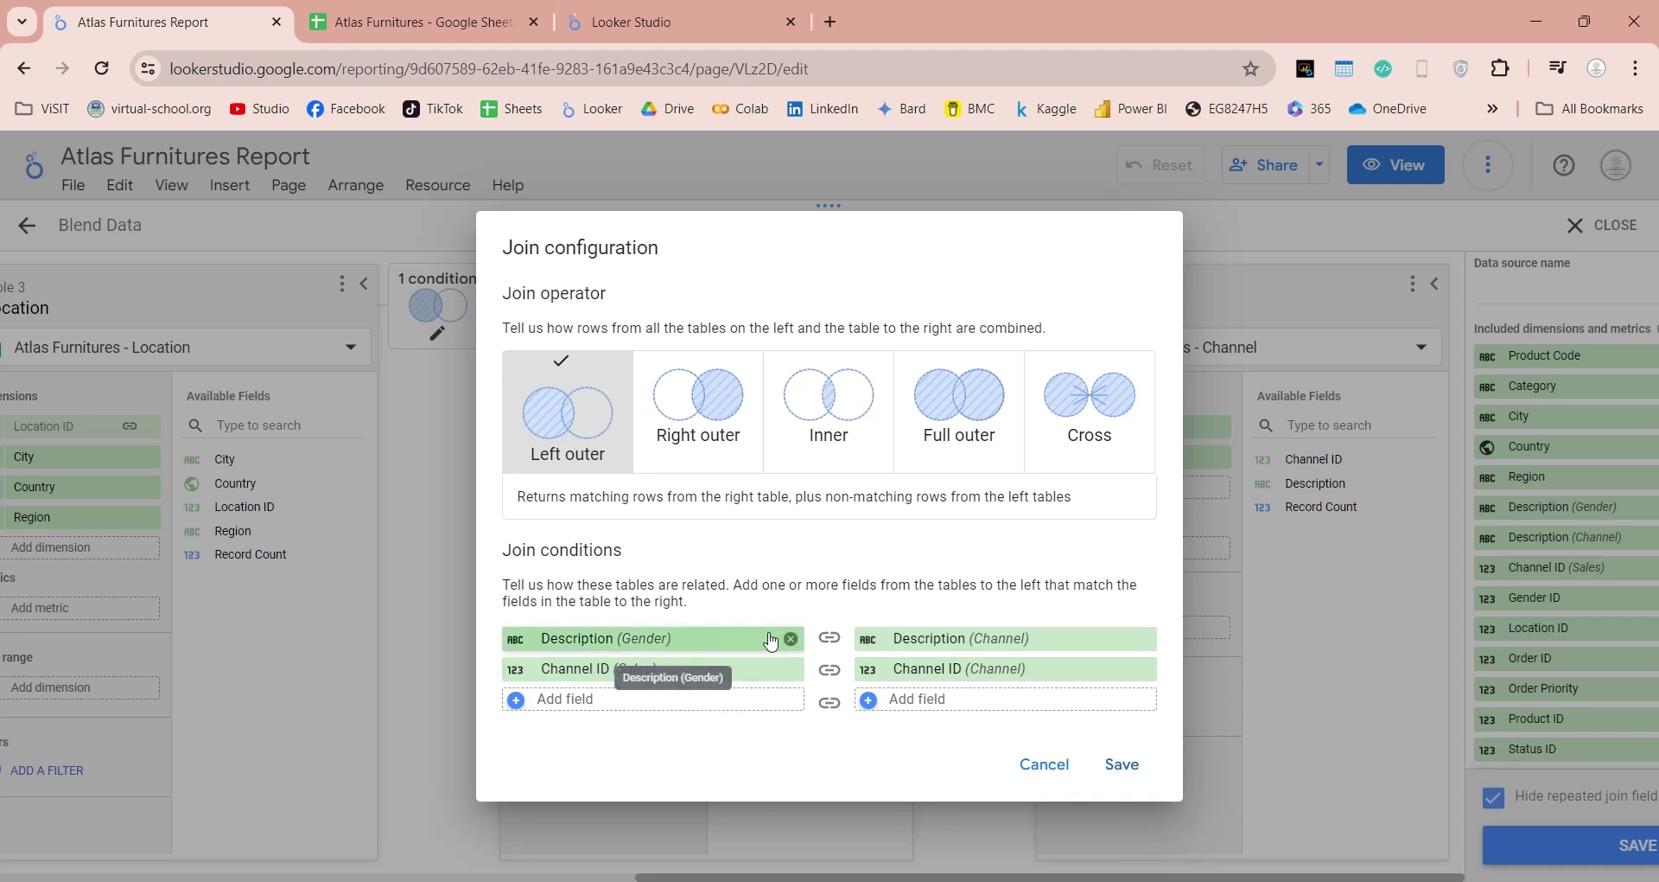
click(790, 638)
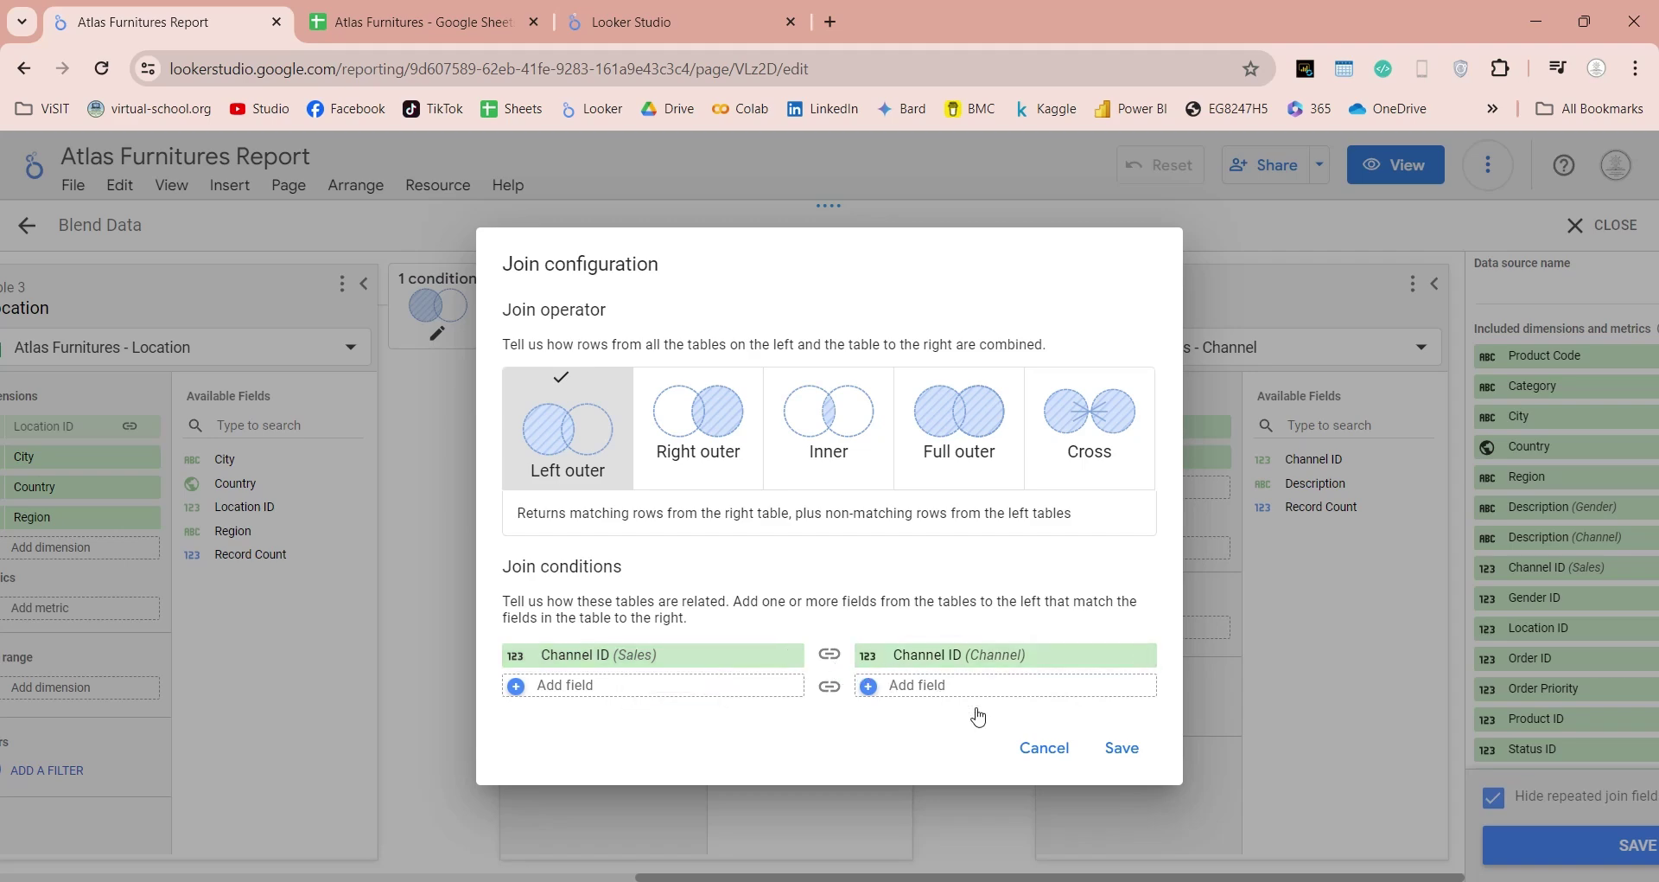
click(1124, 750)
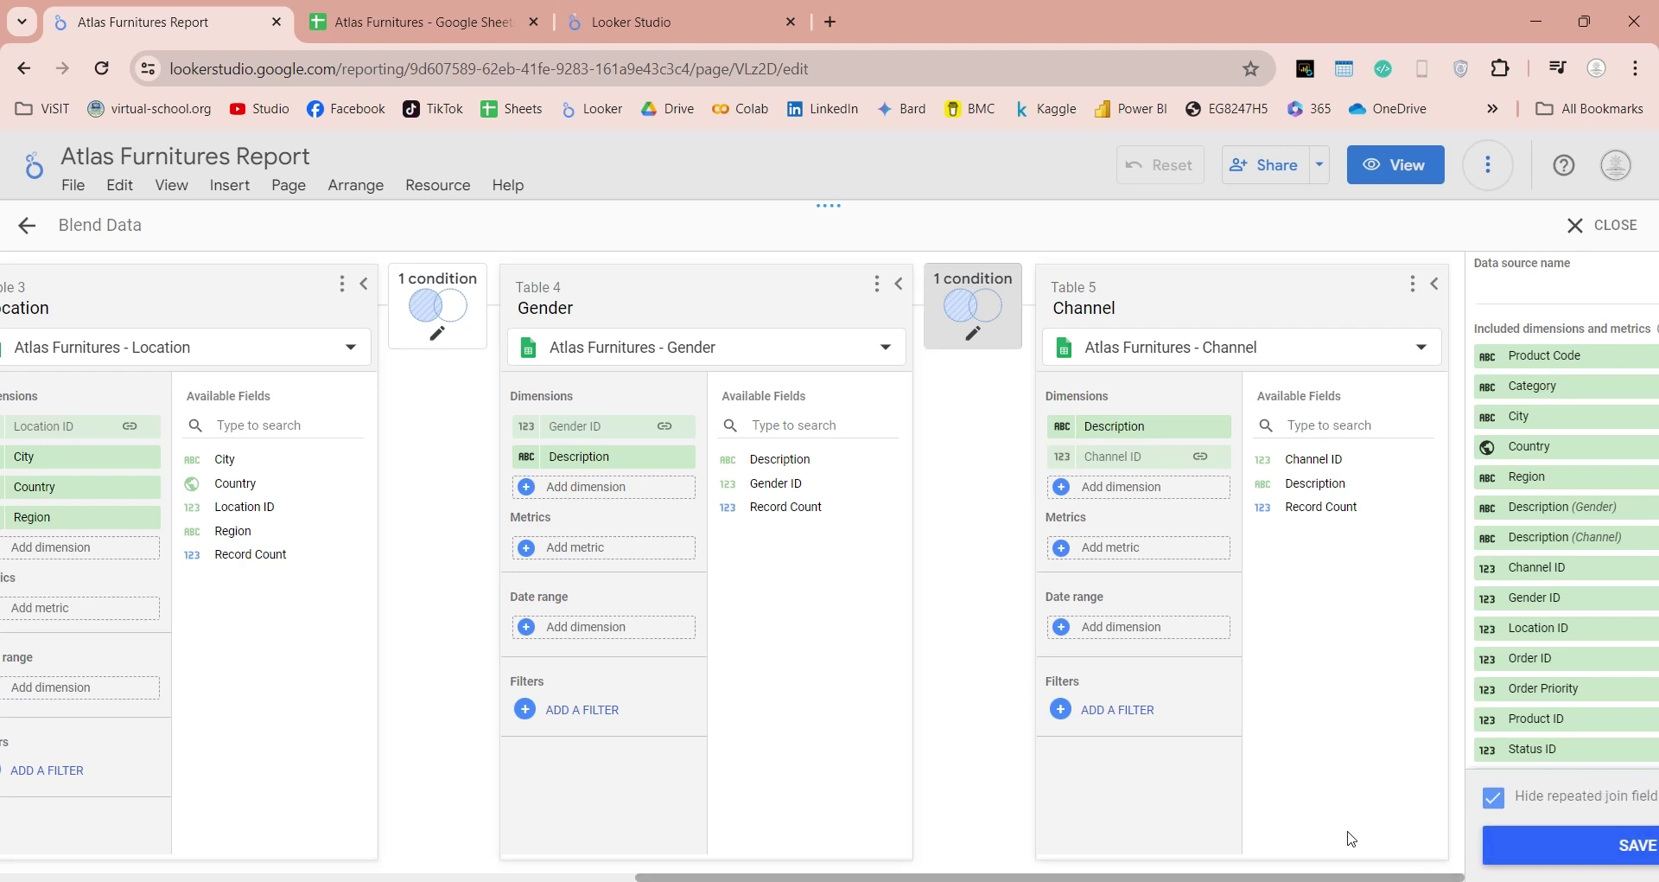
drag(1282, 877, 388, 874)
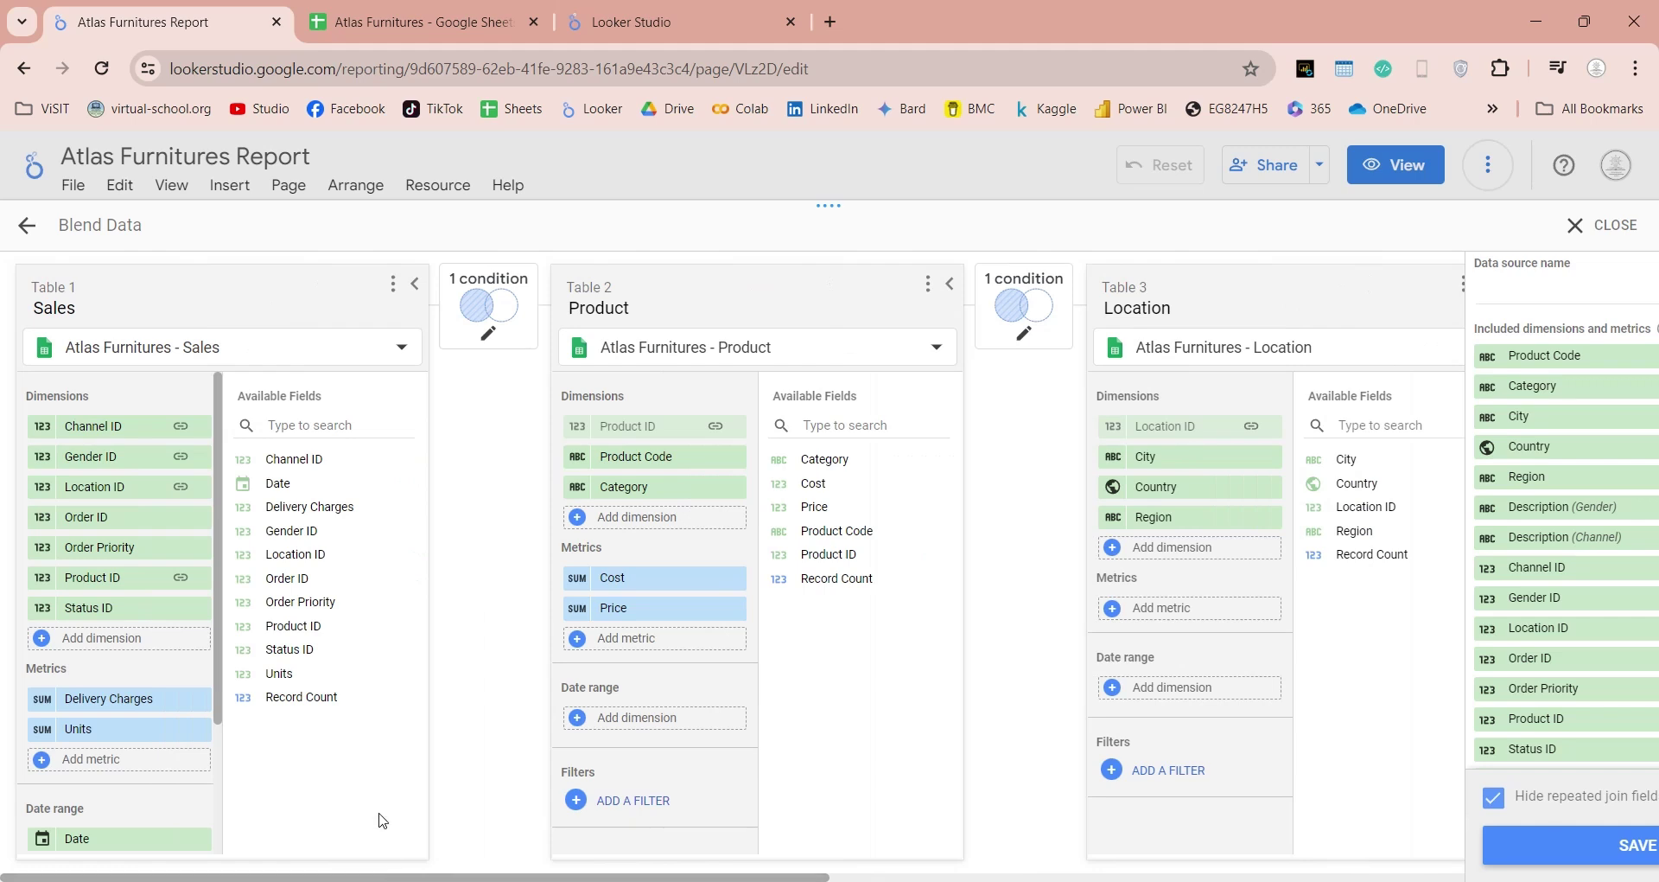
click(343, 361)
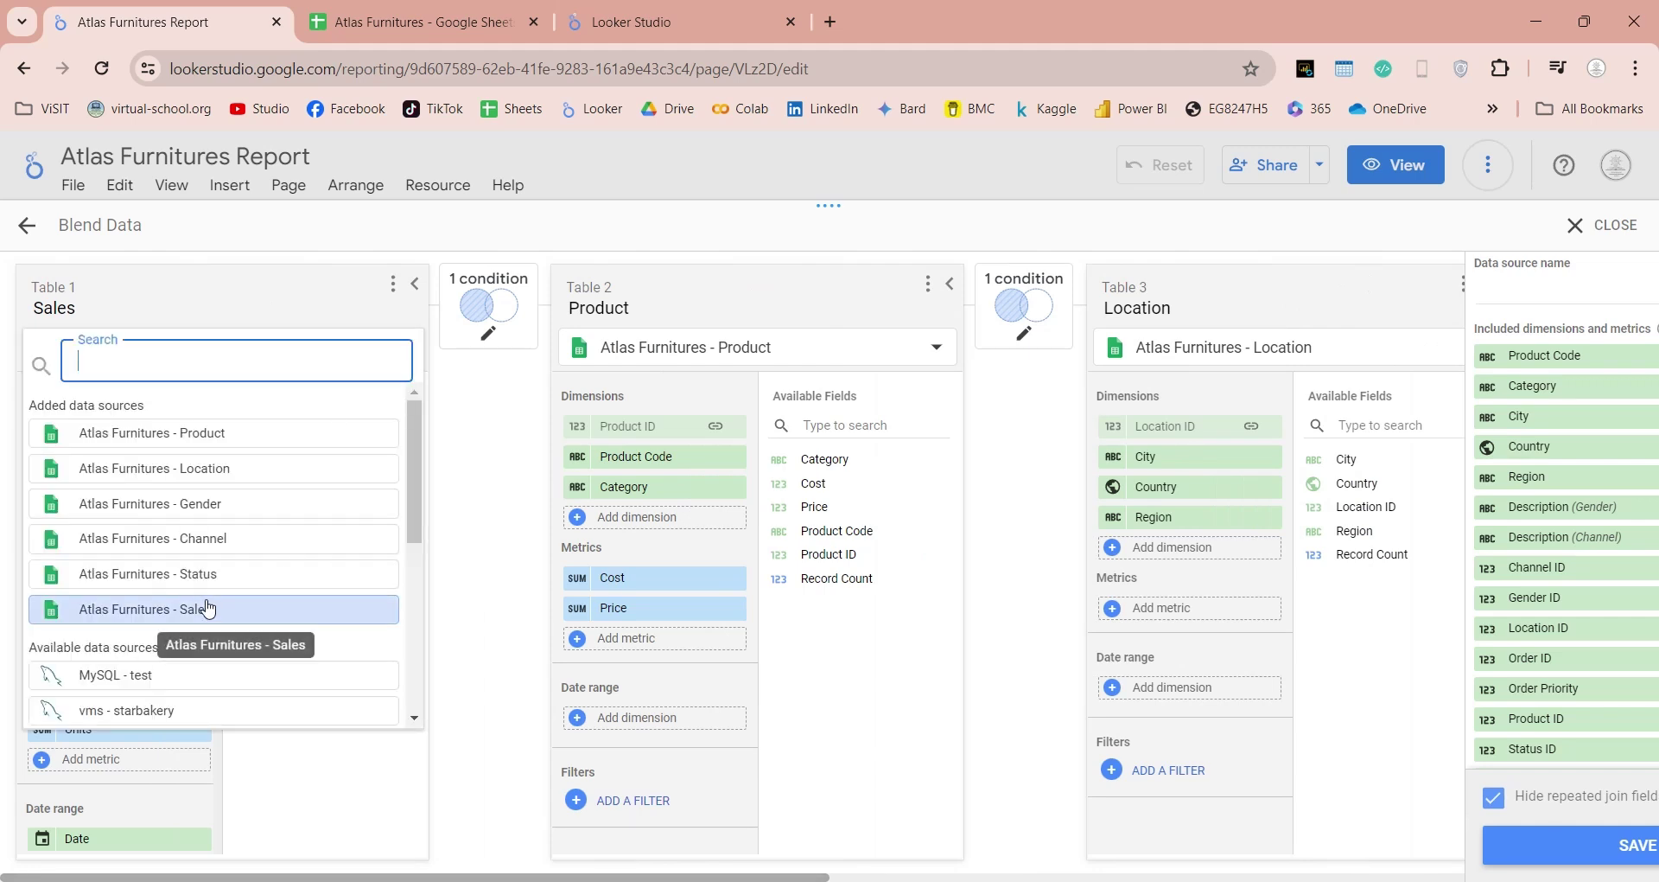
click(416, 287)
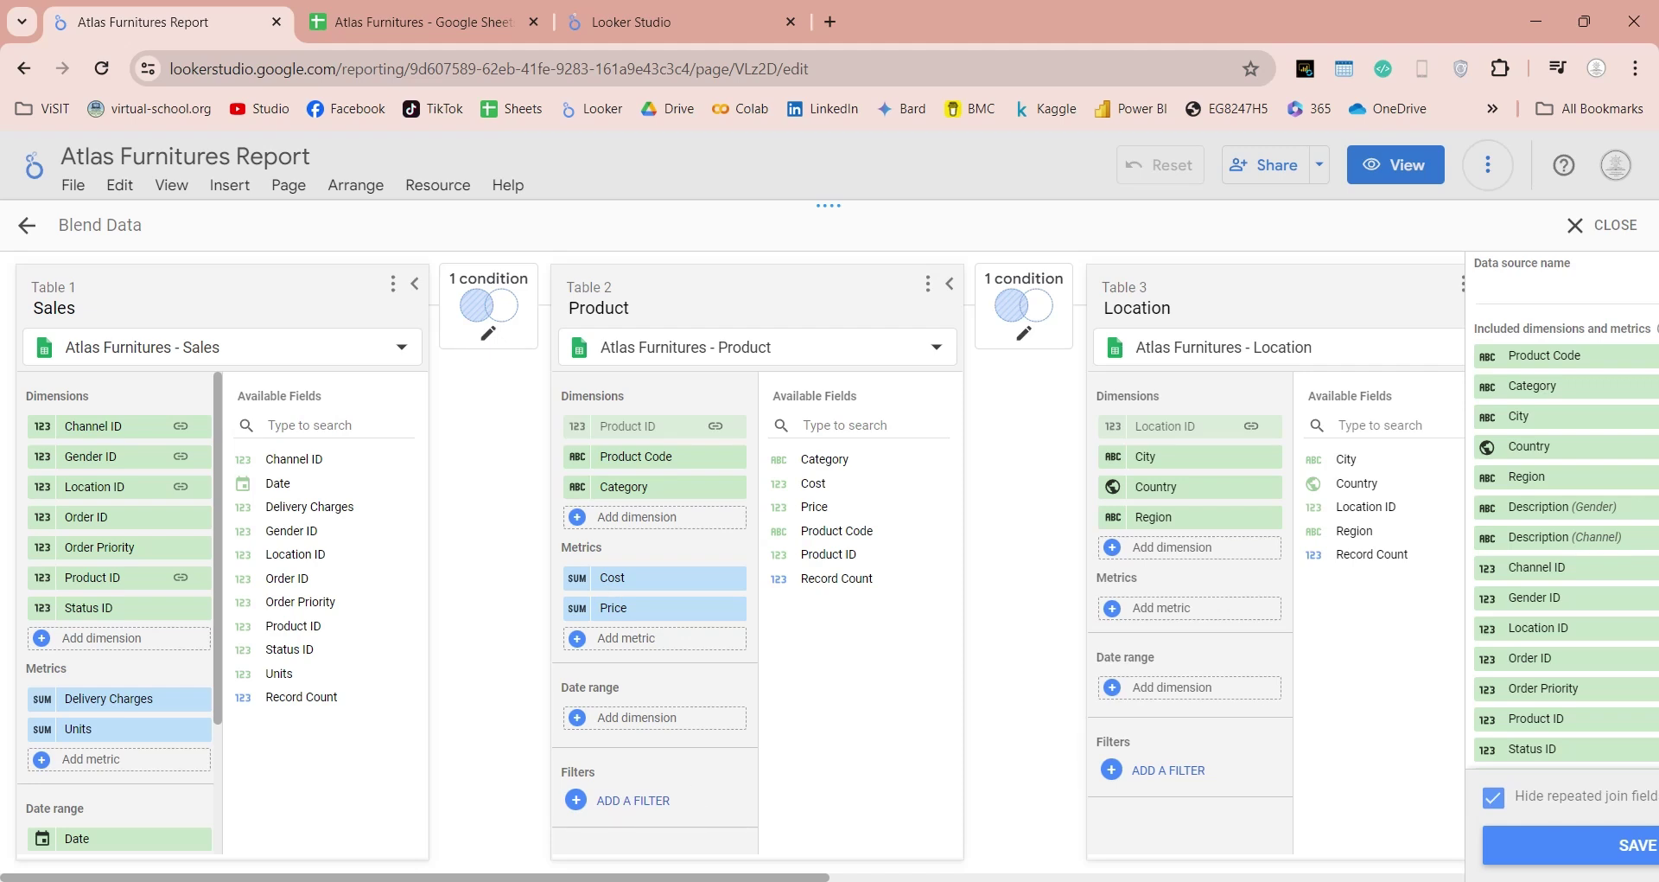
drag(725, 878, 1359, 878)
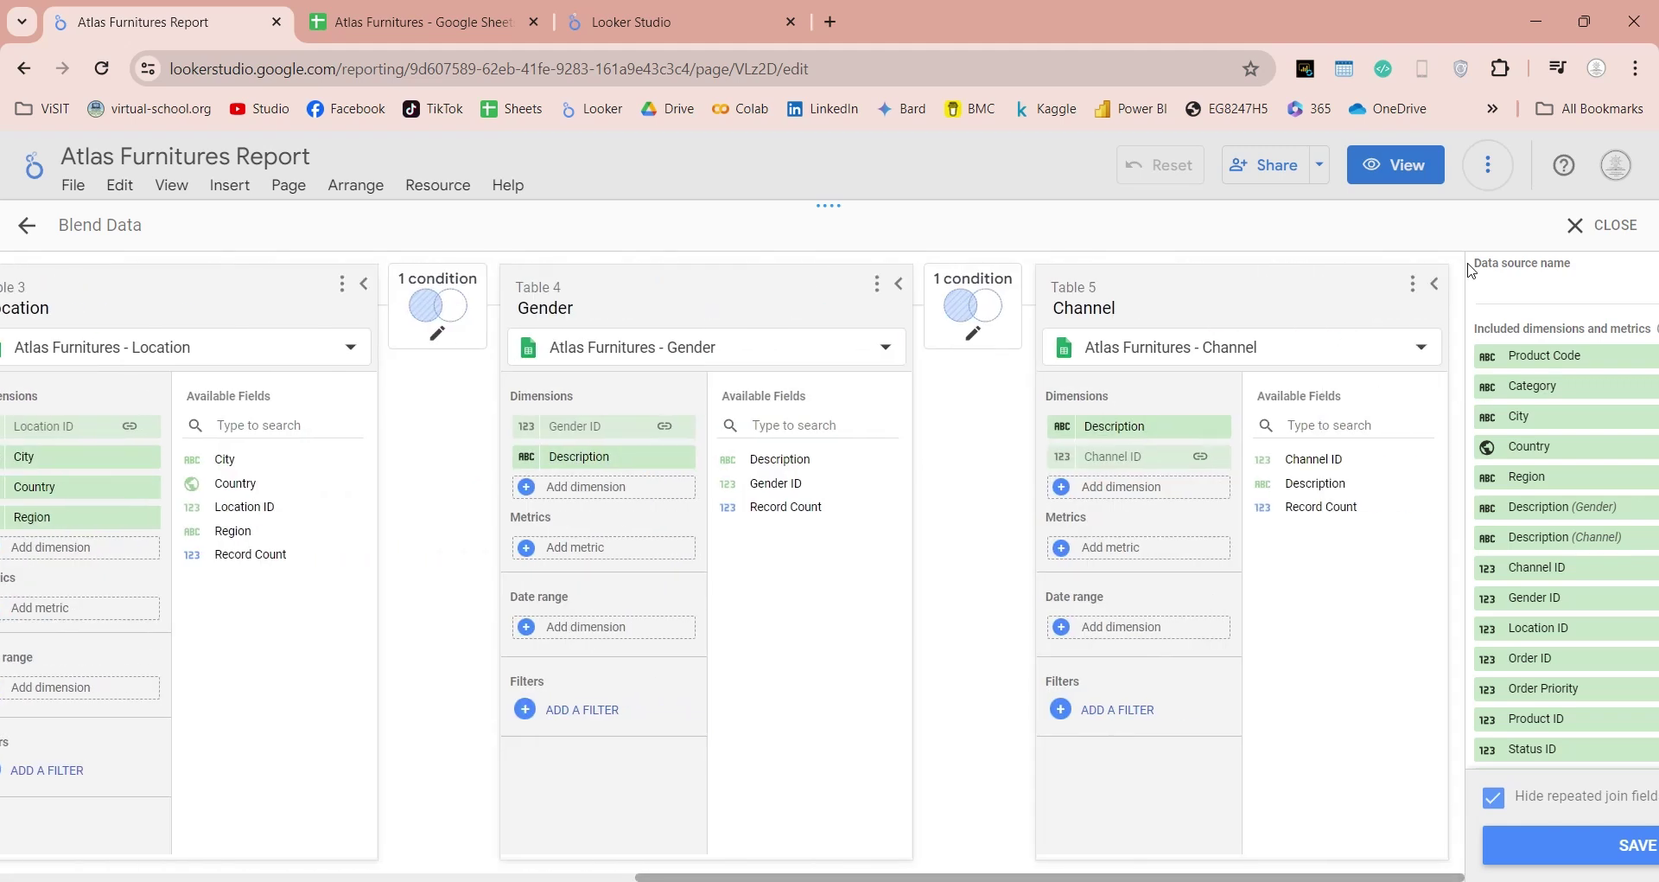
Name the blended data source Atlas Furnitures Blend, save it and return to the list of blends.
click(1386, 286)
text(Atlas Furnitures Blend)
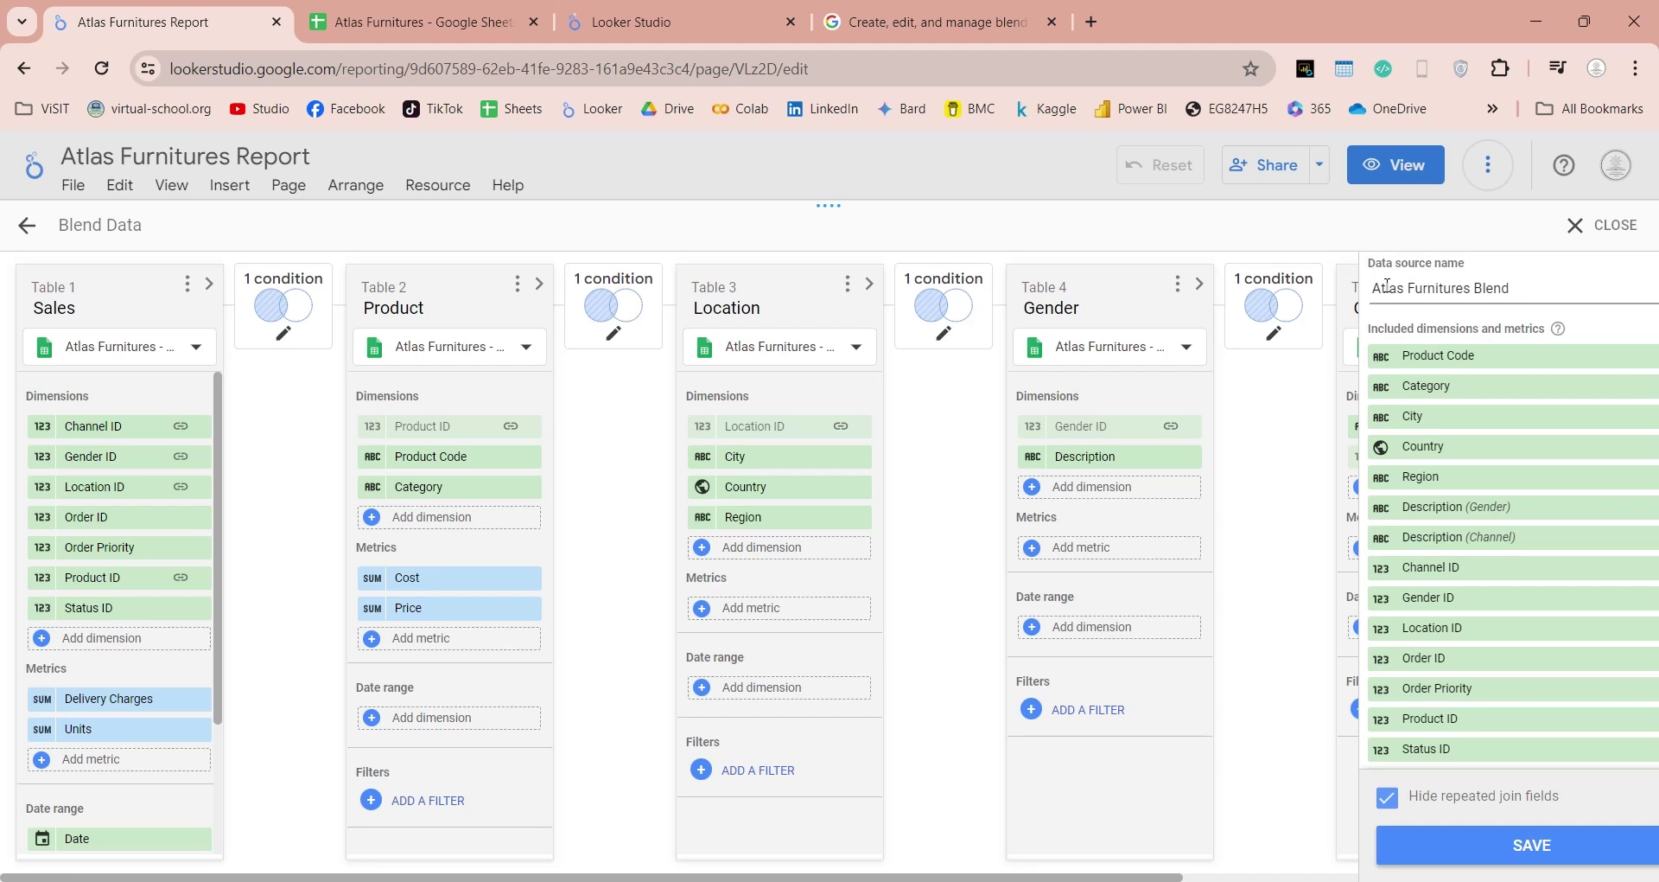
click(1450, 847)
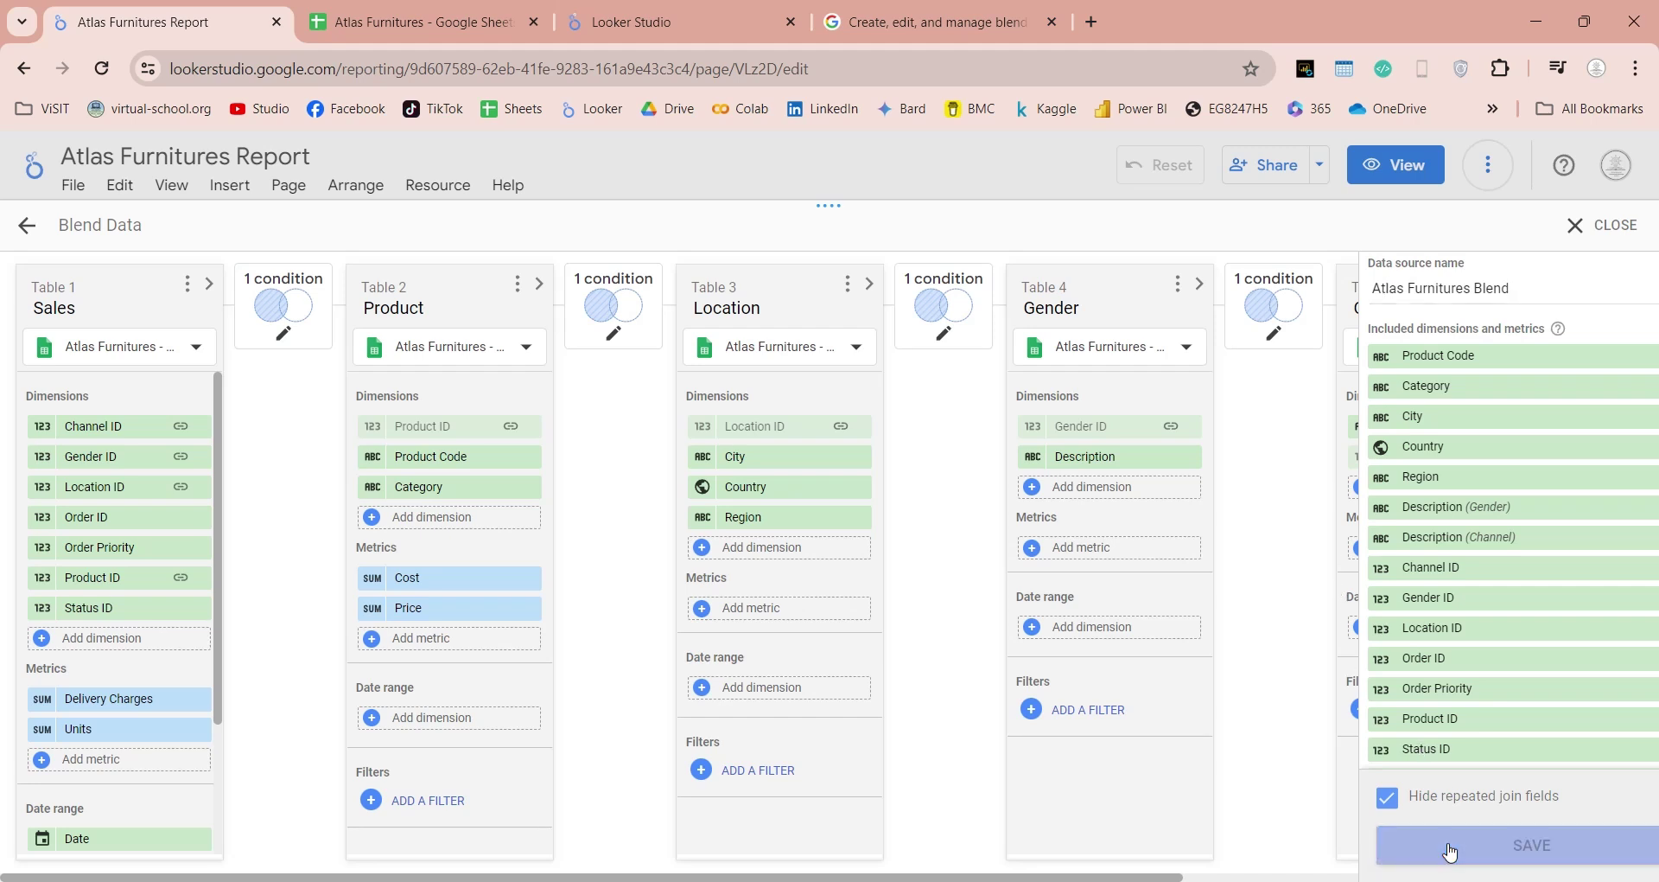
click(26, 228)
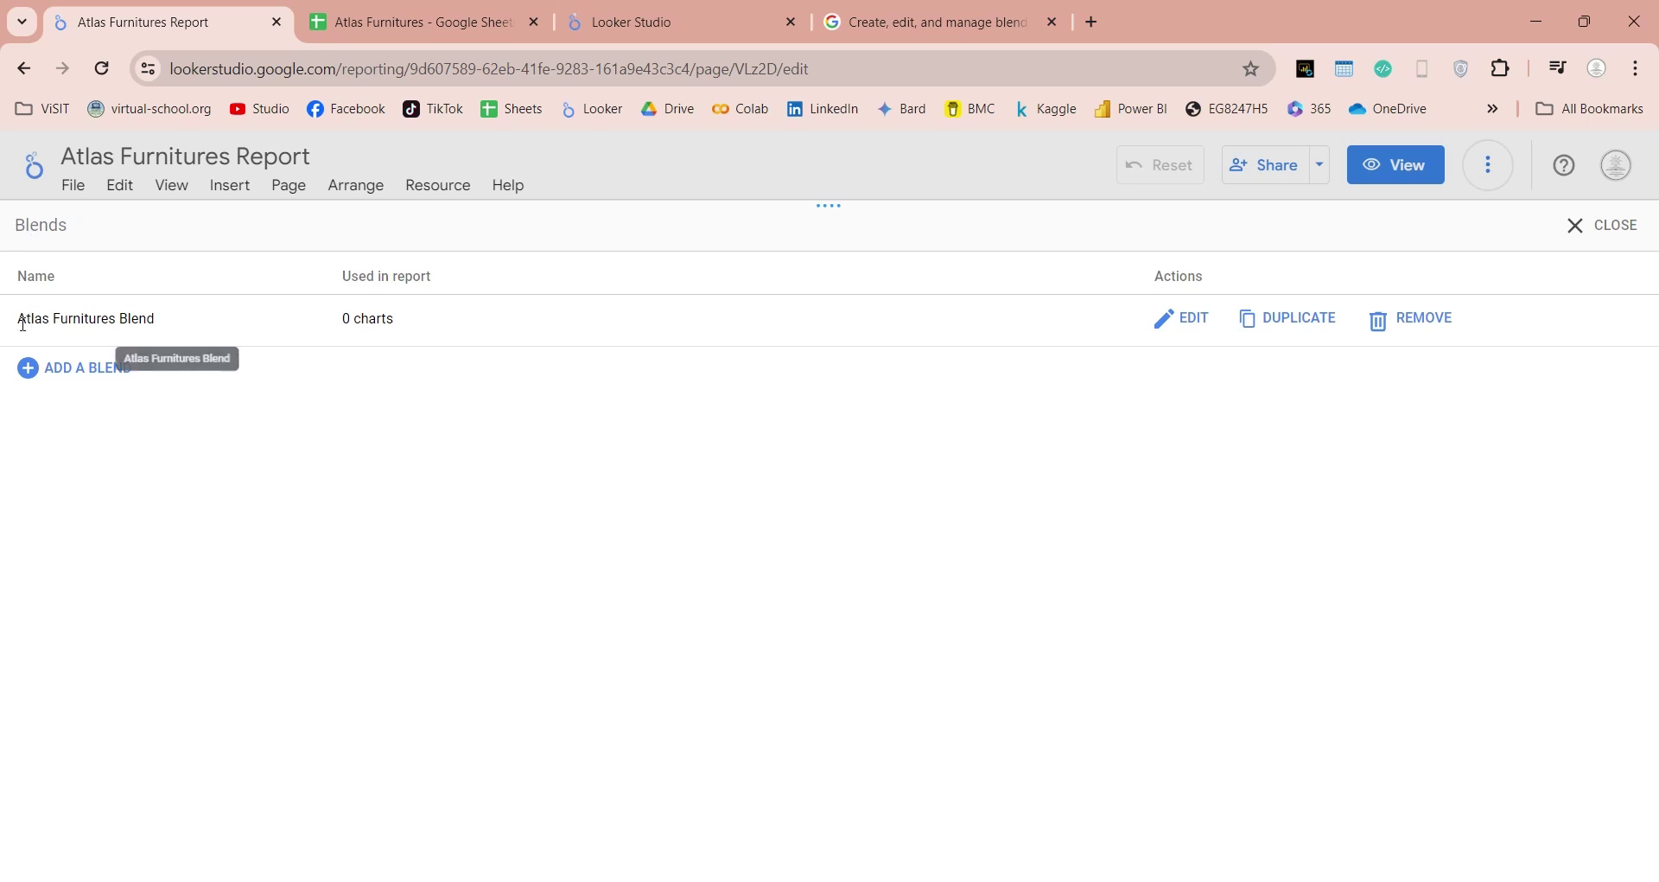
drag(19, 319, 198, 334)
click(666, 375)
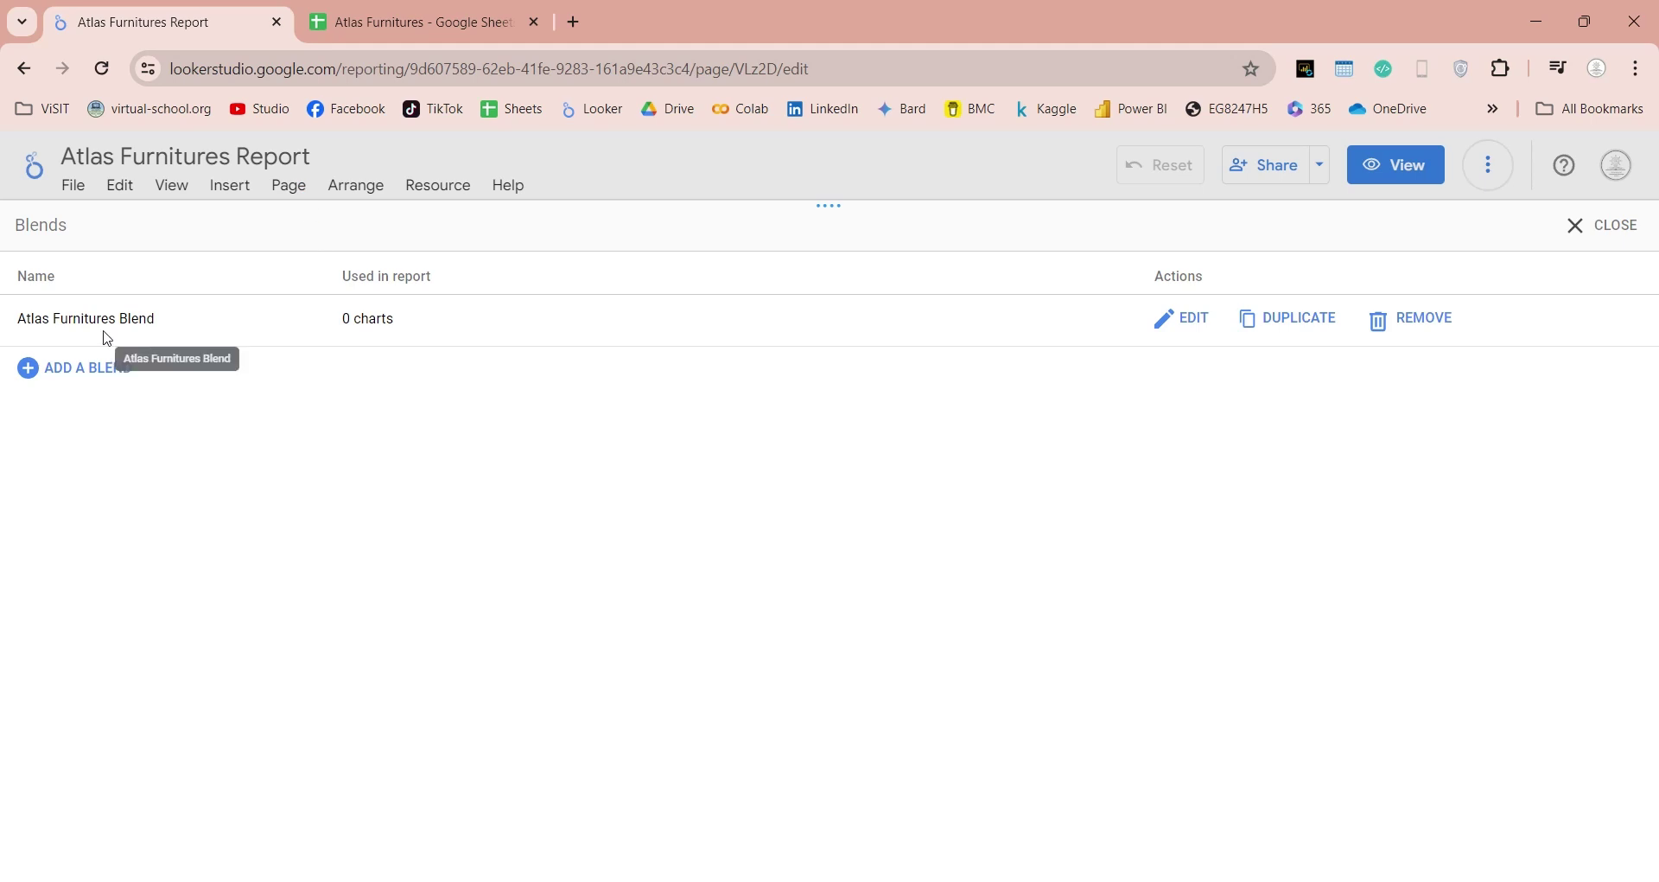
Reopen the blend for editing and look up the status descriptions on the Status sheet of the Atlas Furnitures spreadsheet in Google Sheets.
click(1193, 333)
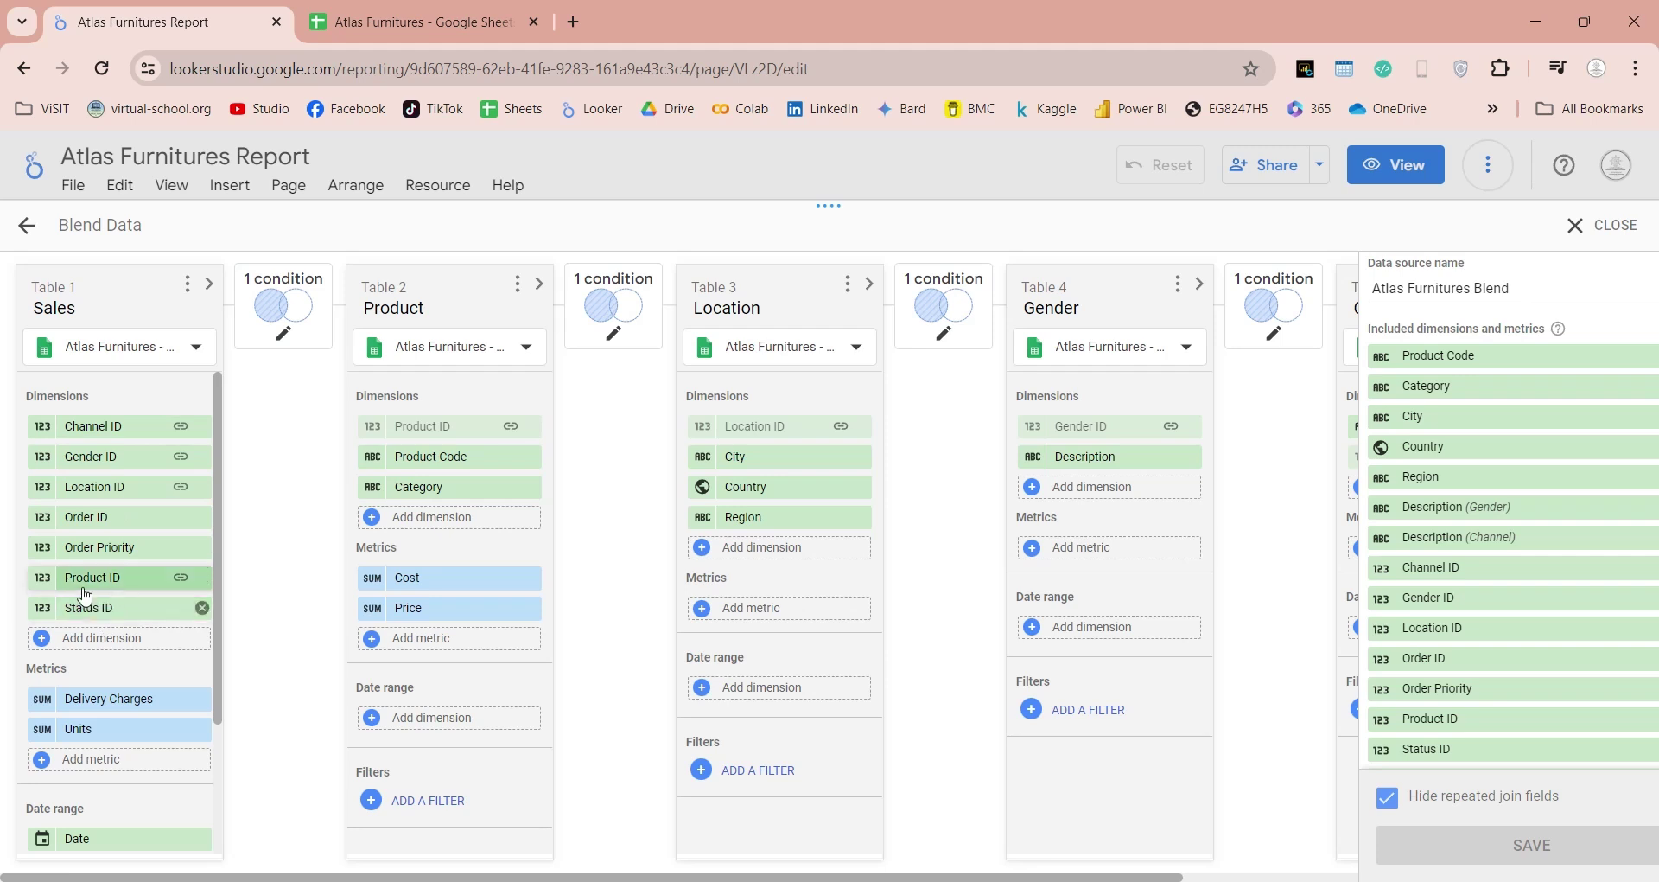
click(415, 22)
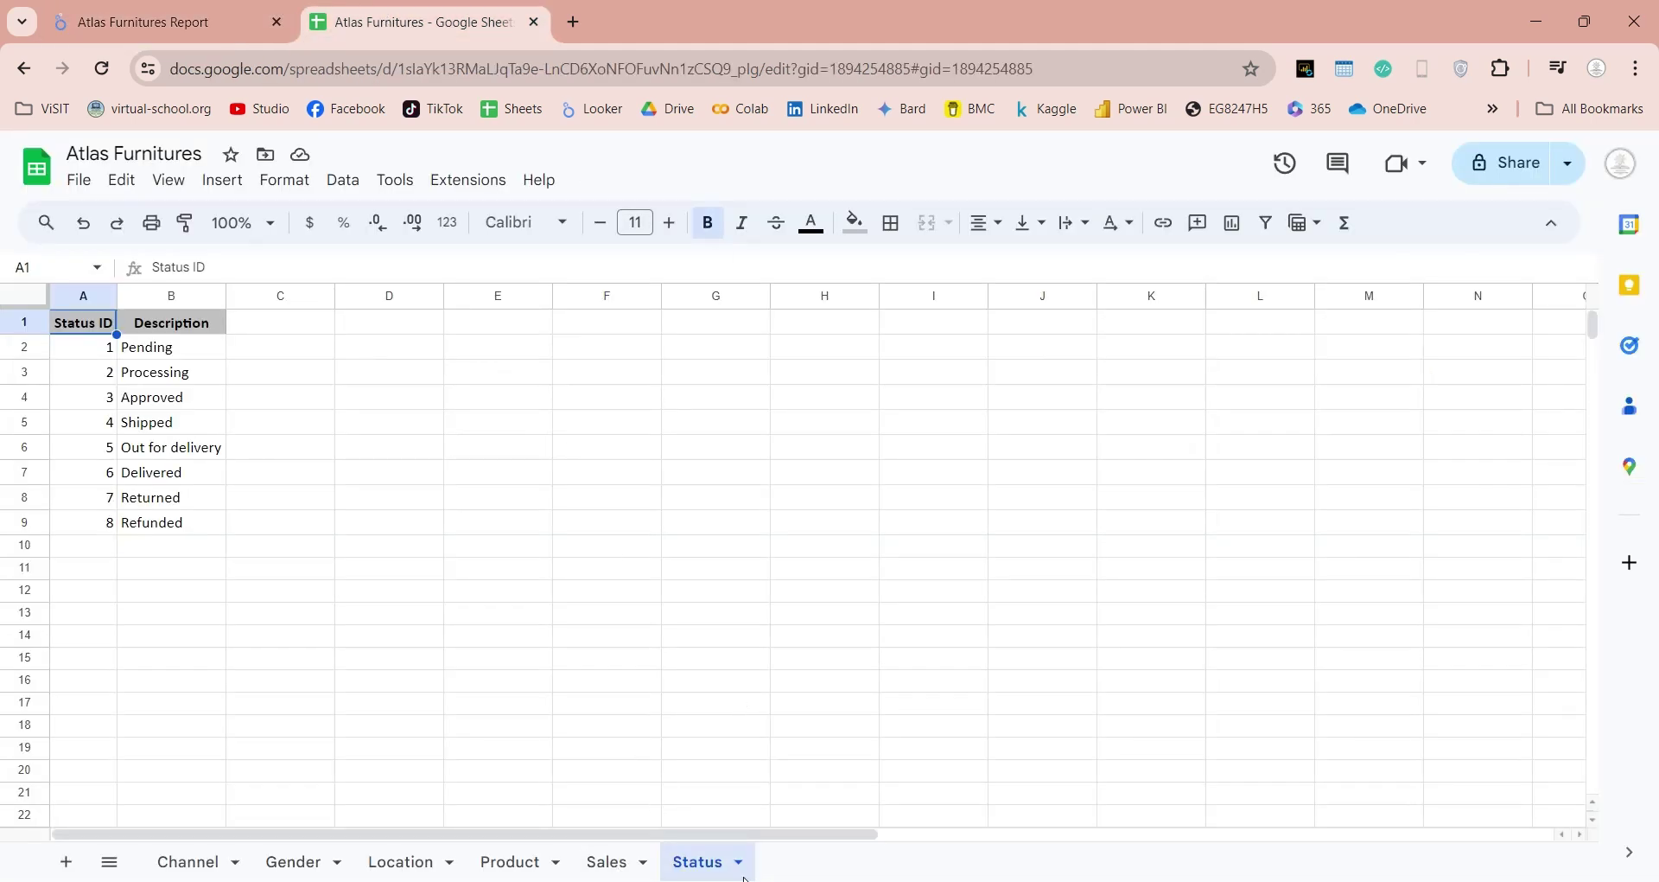
drag(172, 322, 168, 531)
On the Sales sheet, copy the Status ID header into K1, the first empty header cell, and shorten it to Status.
click(605, 861)
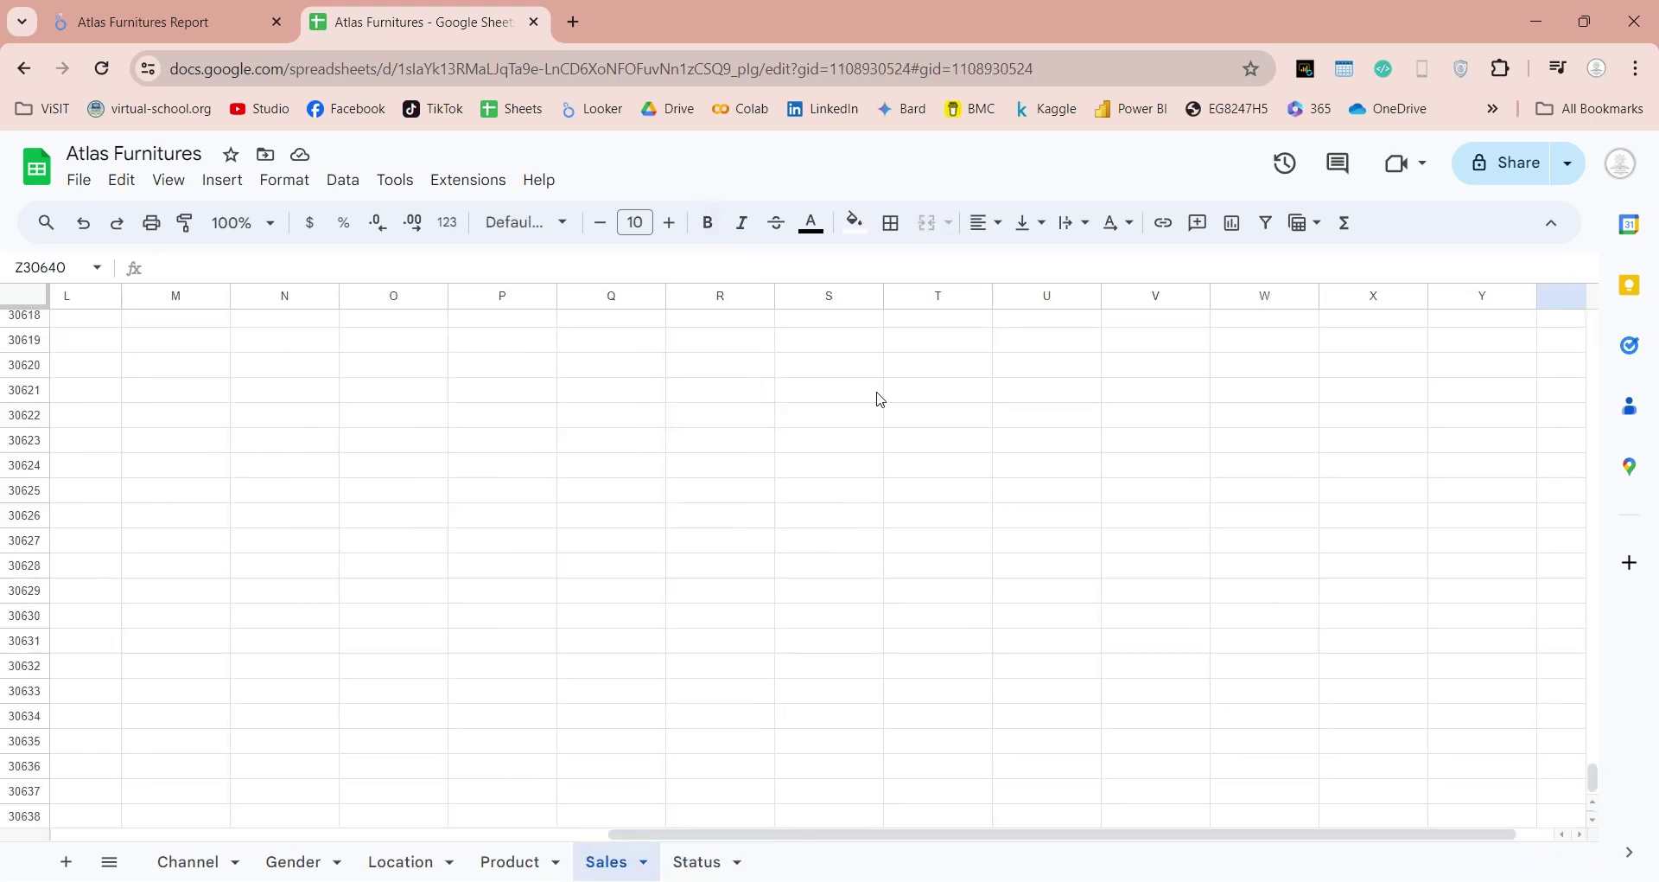
drag(1594, 782, 1594, 756)
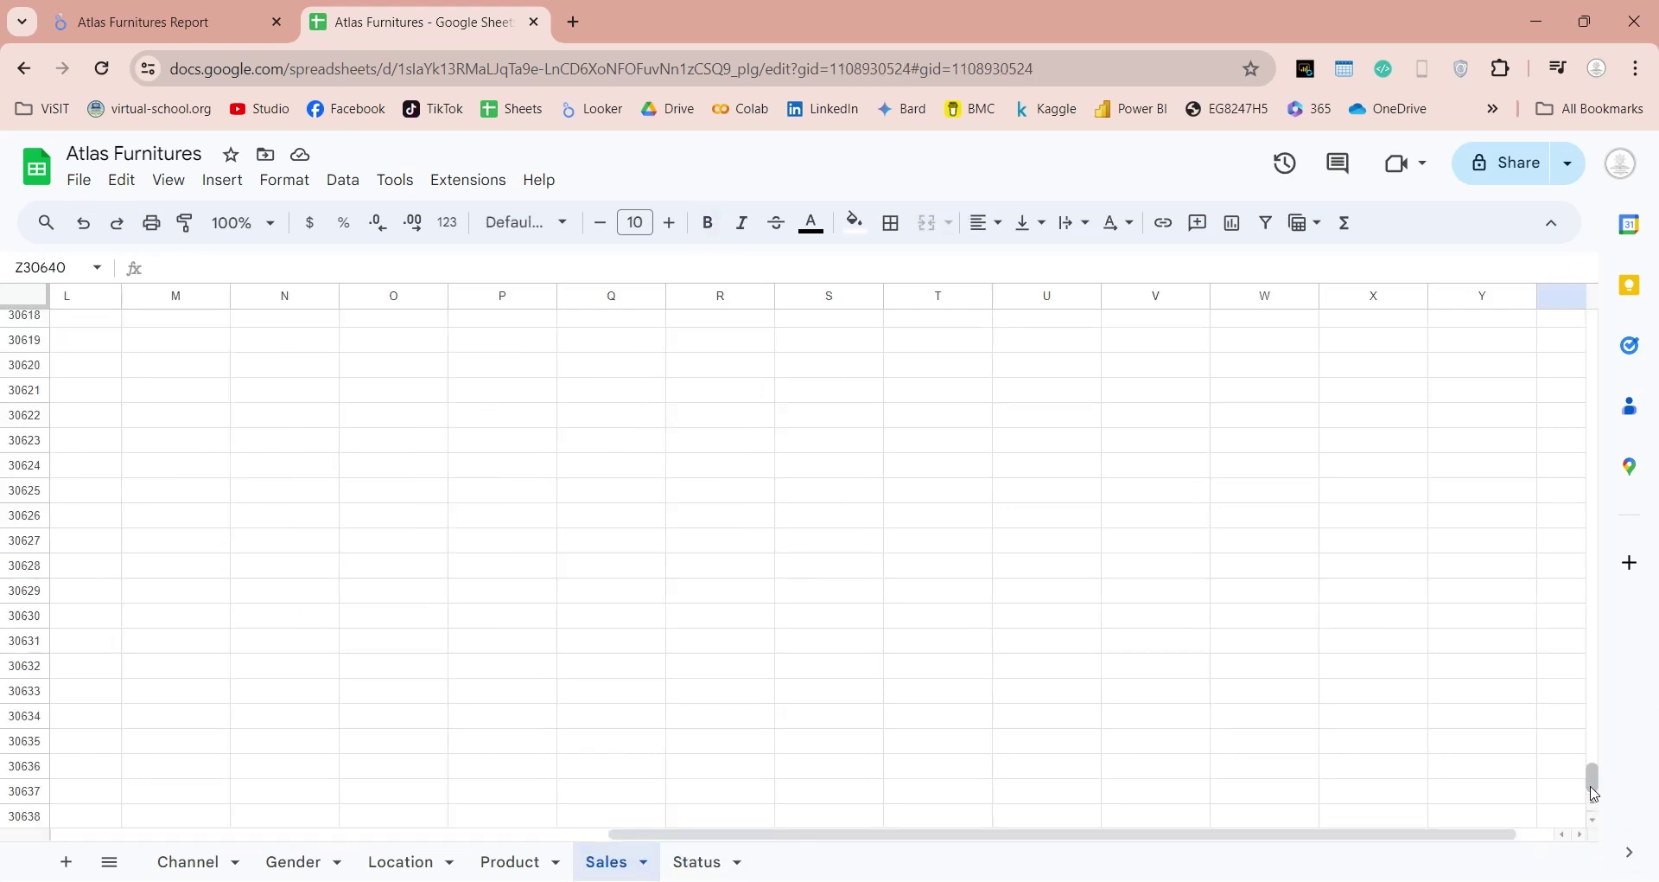
drag(1619, 376, 1595, 332)
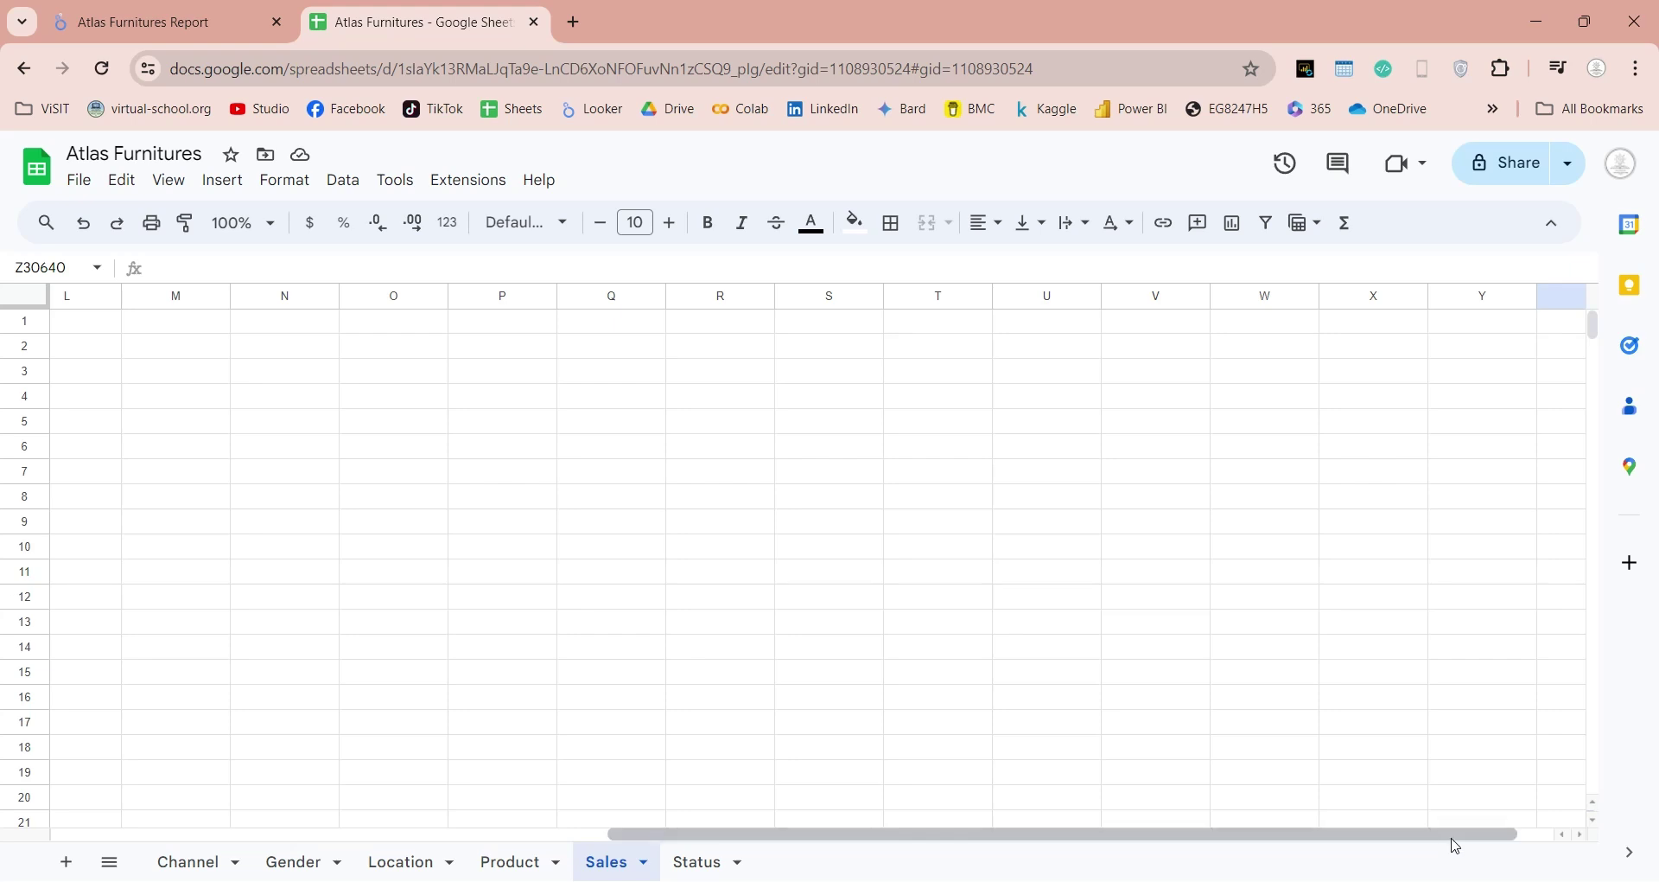
drag(1452, 844, 882, 853)
click(873, 335)
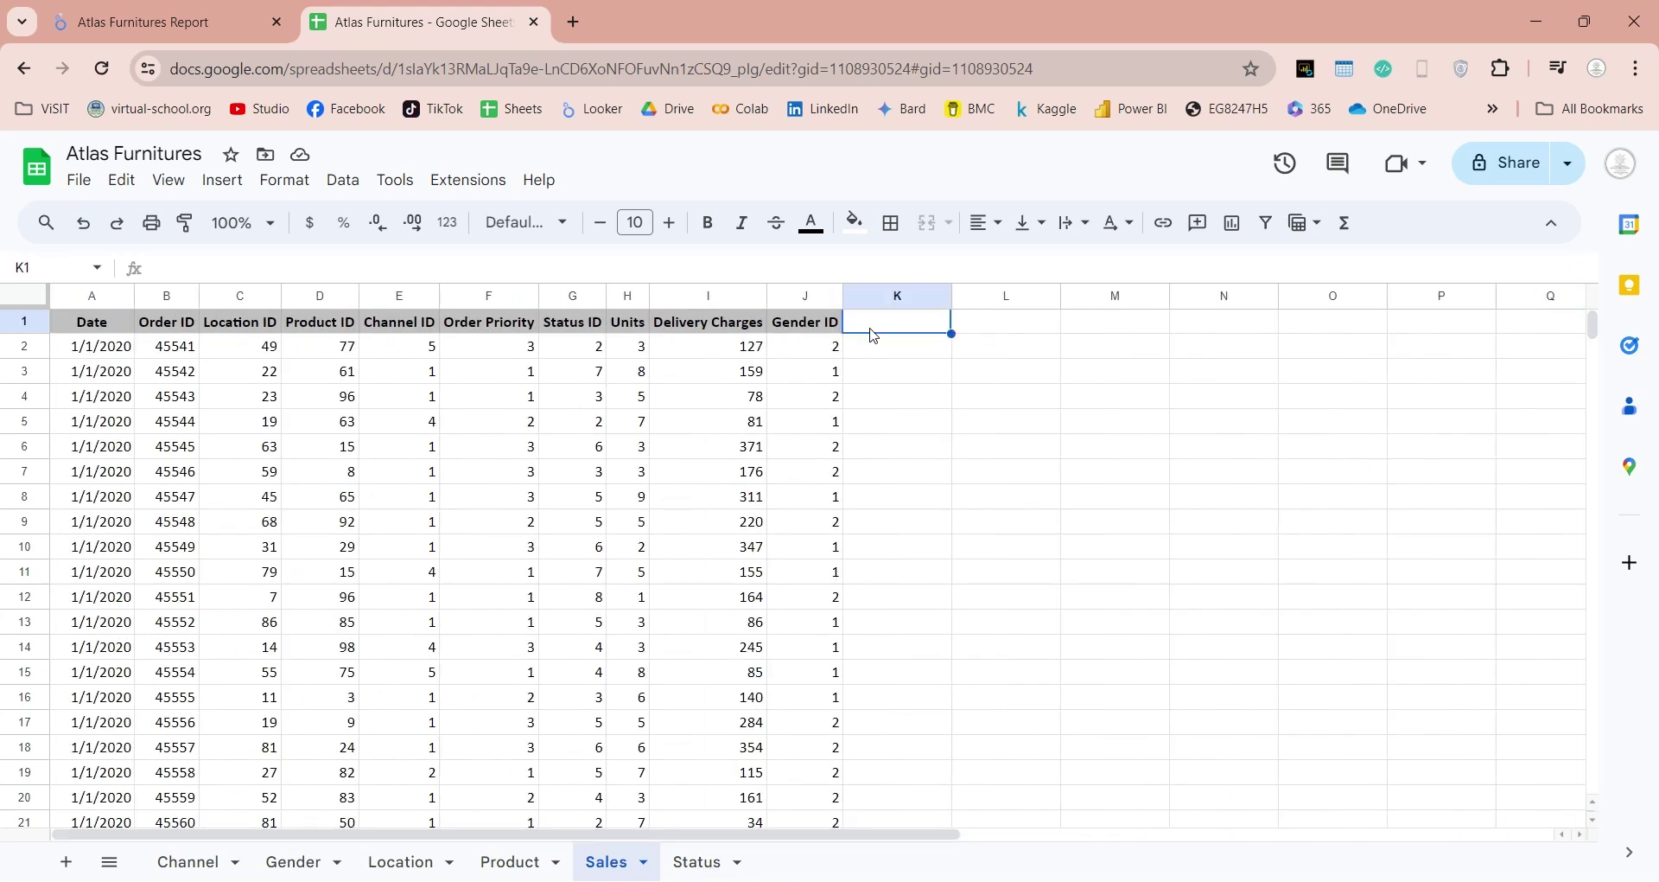
click(570, 327)
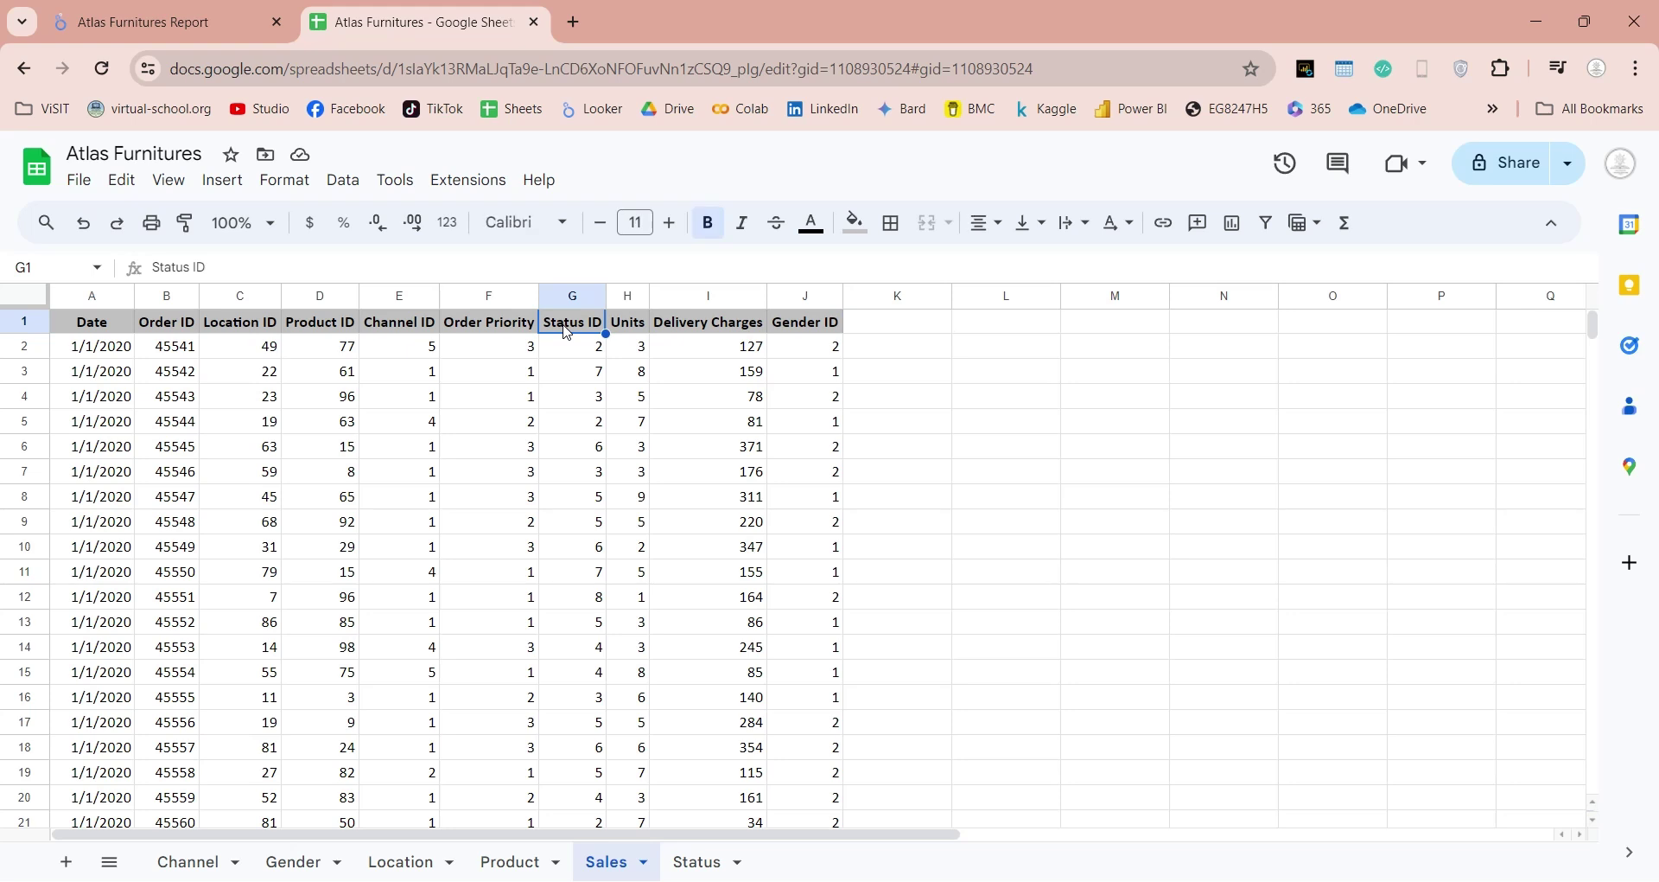
click(863, 323)
text(Status ID)
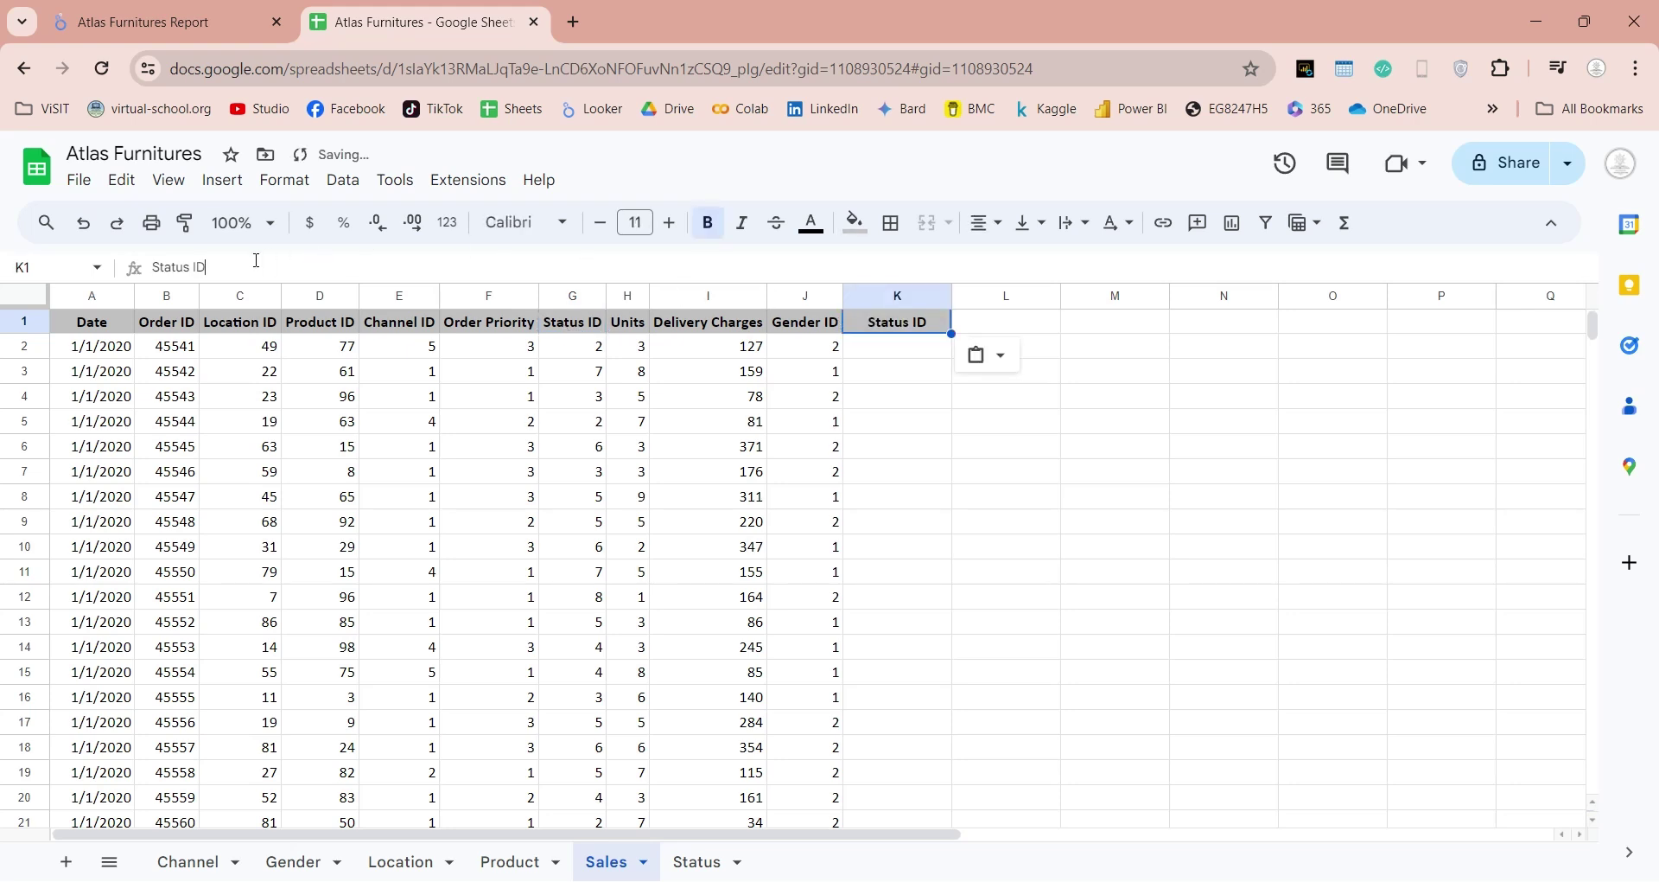
drag(257, 260, 199, 260)
key(BackSpace)
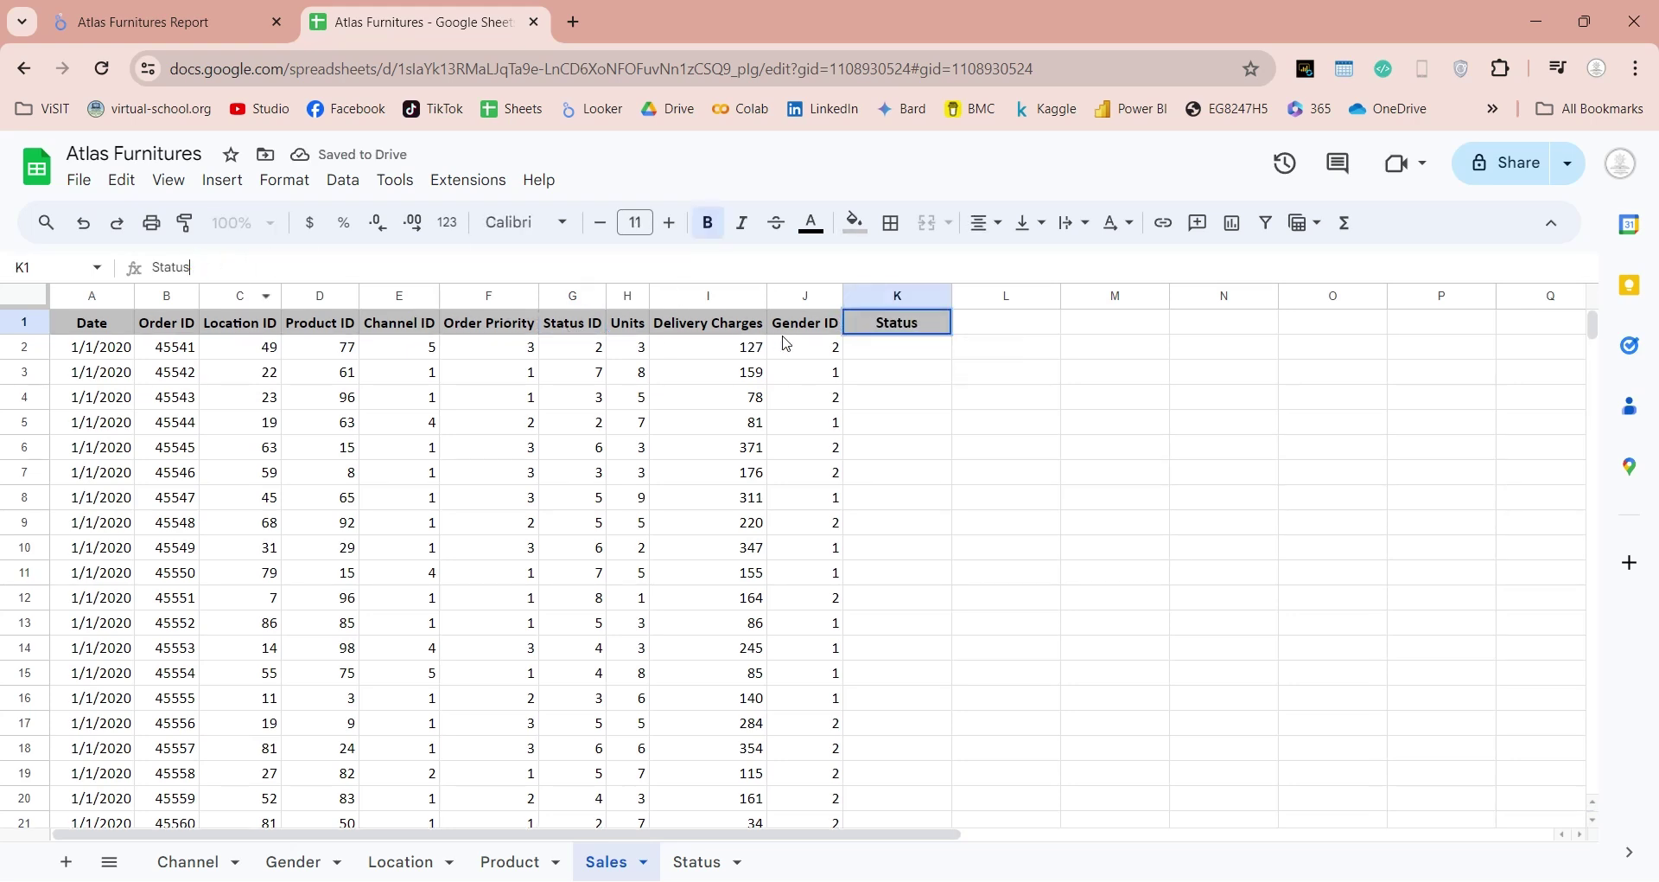
key(Return)
Enter =vlookup(G2,Status!A:B,2,false) in K2 of the Sales sheet to fetch the status description for the row's Status ID.
text(=)
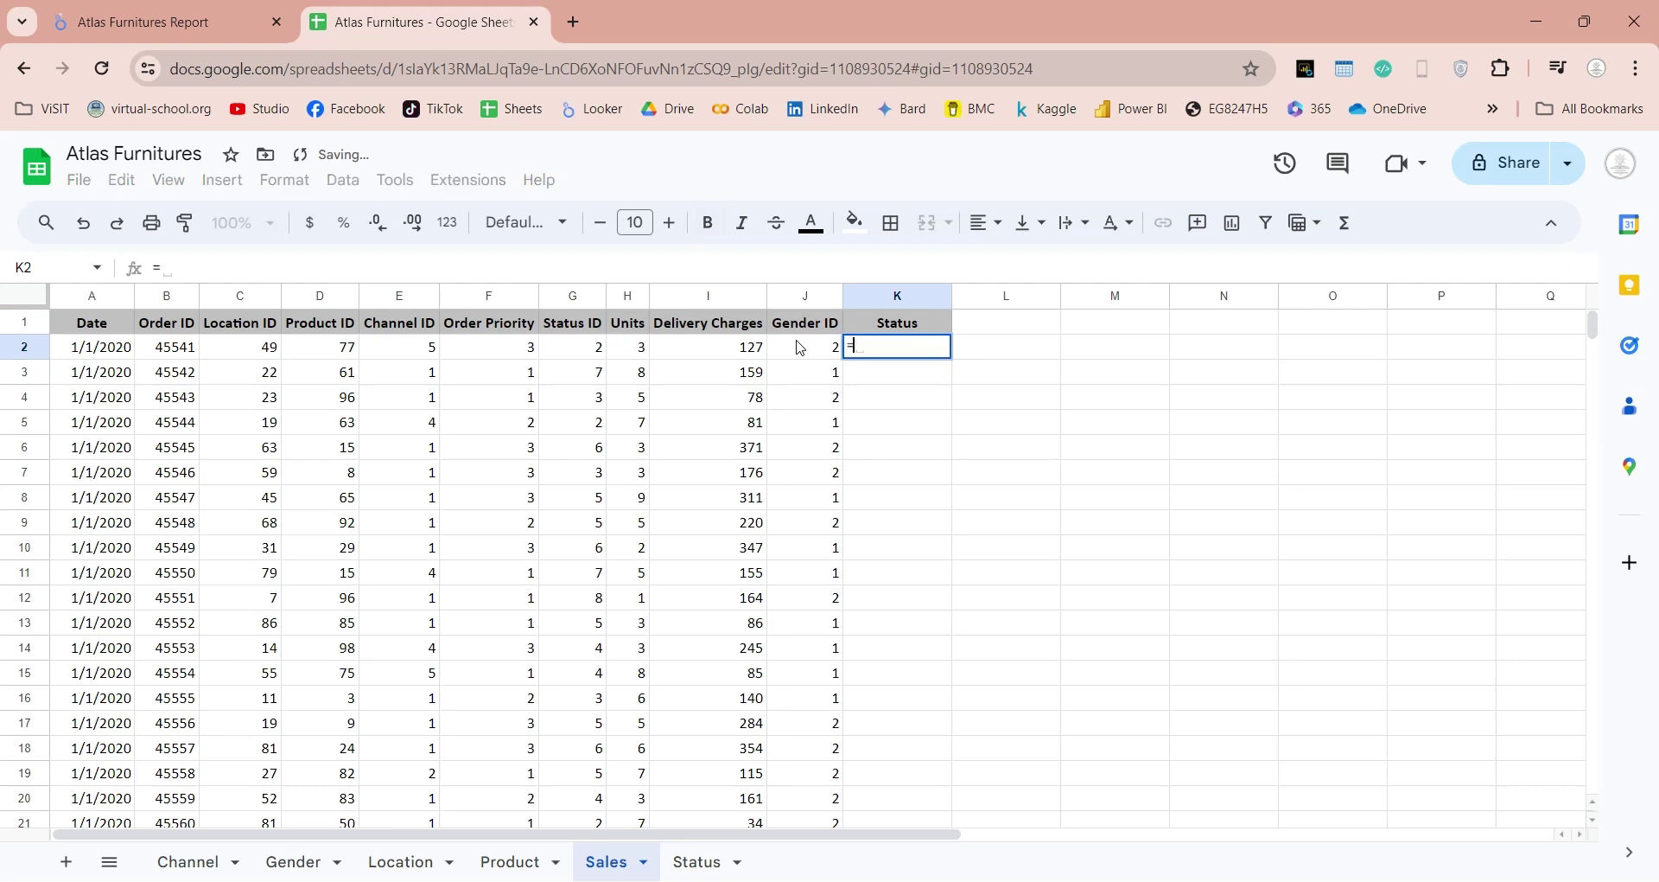
text(vlook)
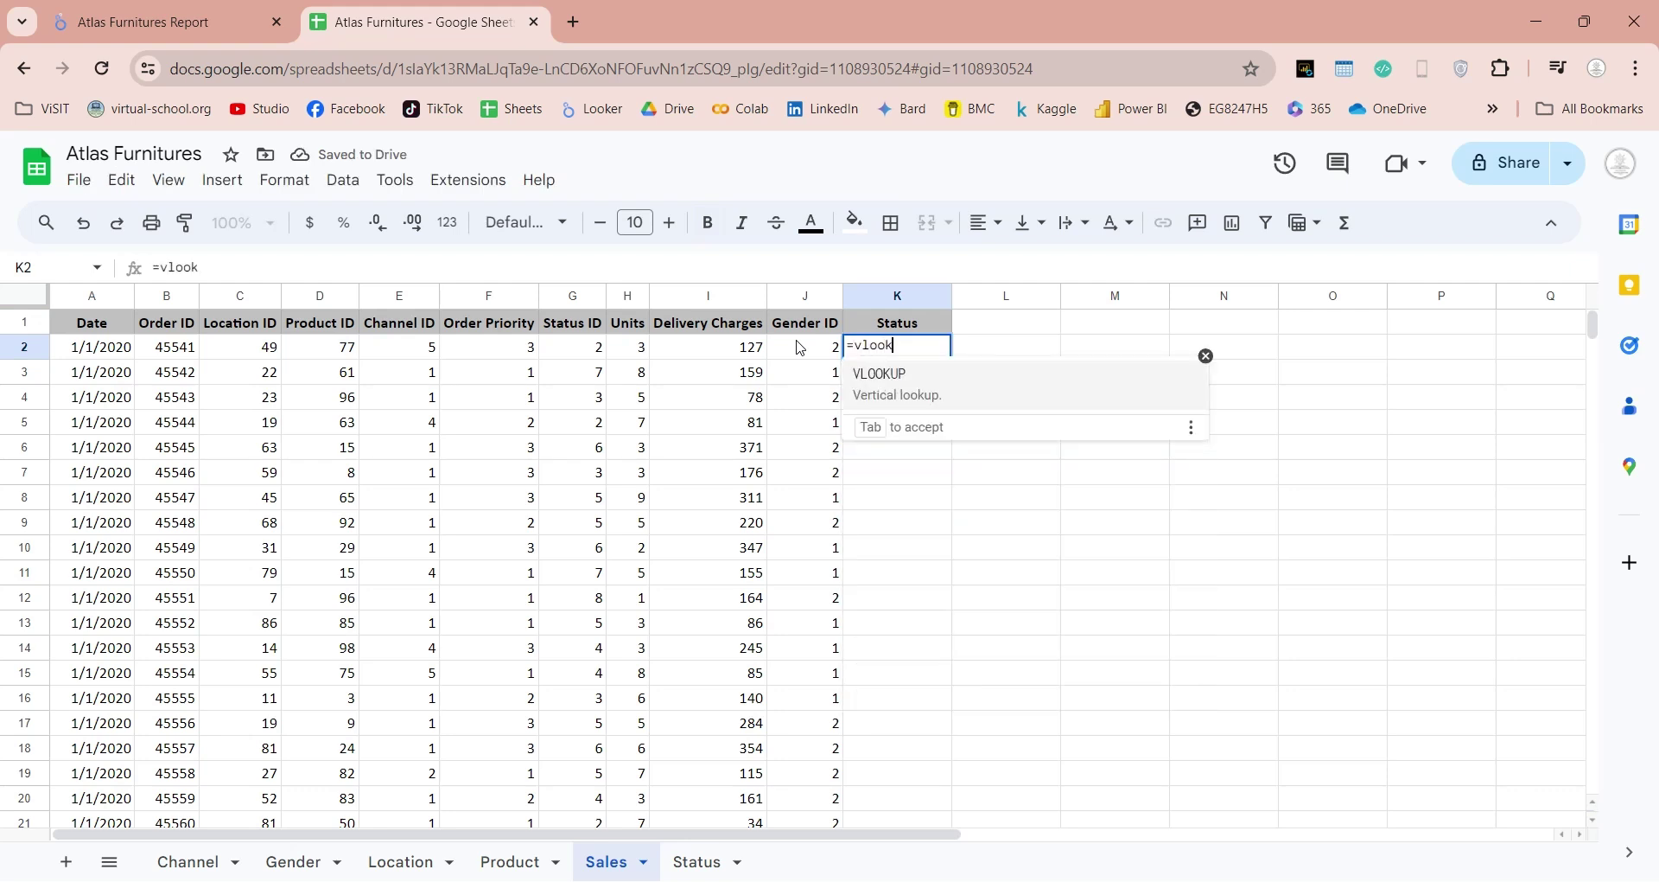
text(up()
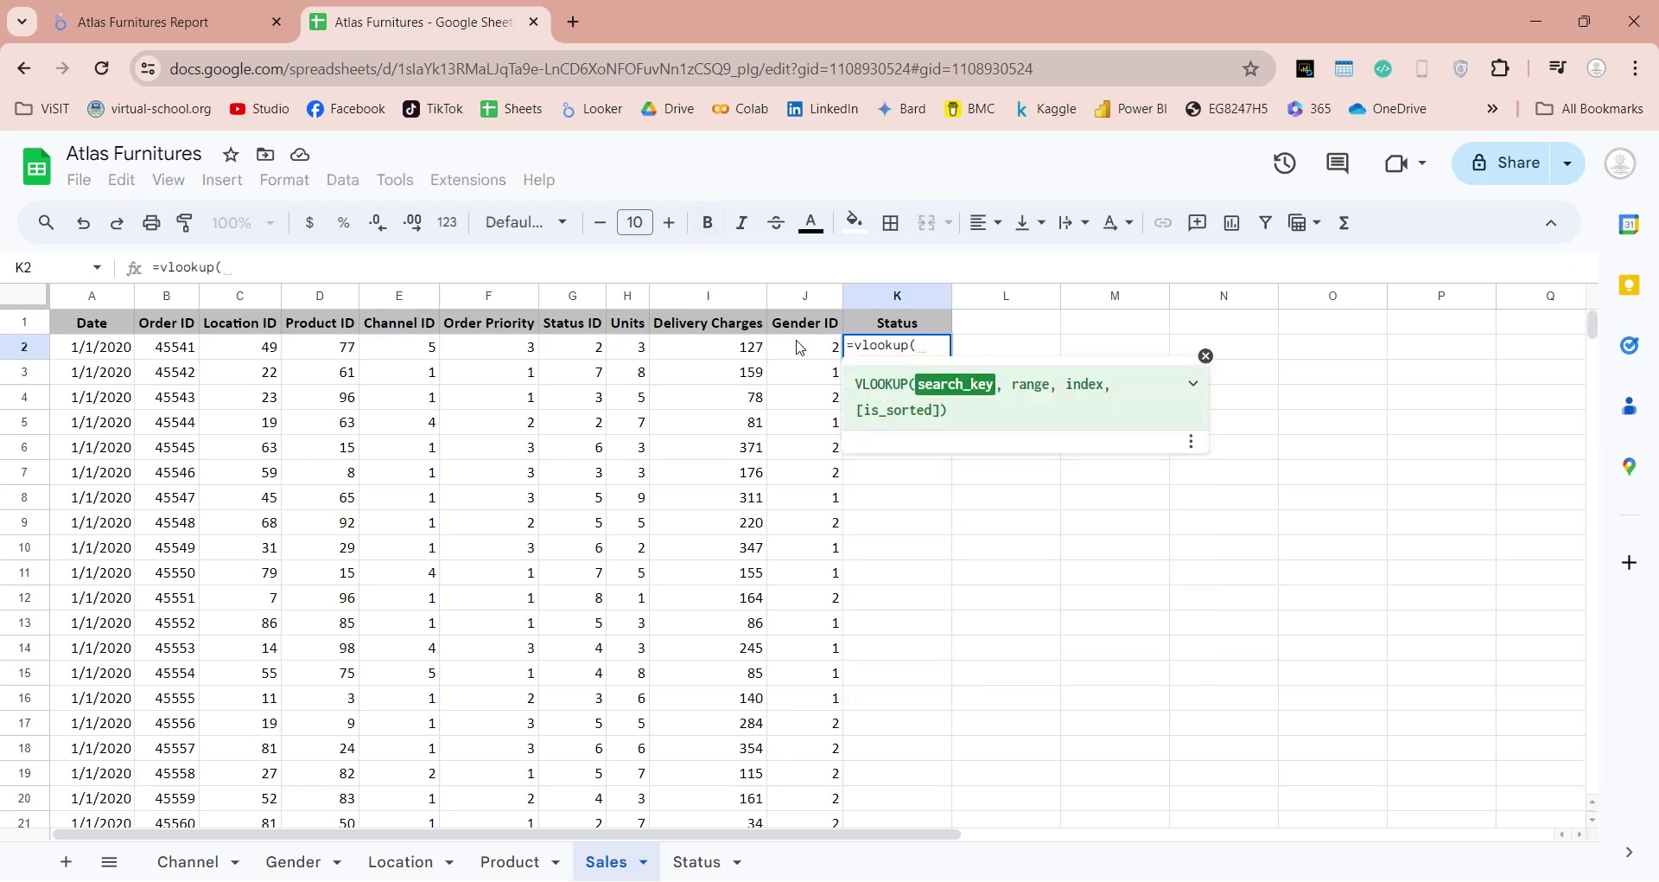
click(575, 347)
text(,)
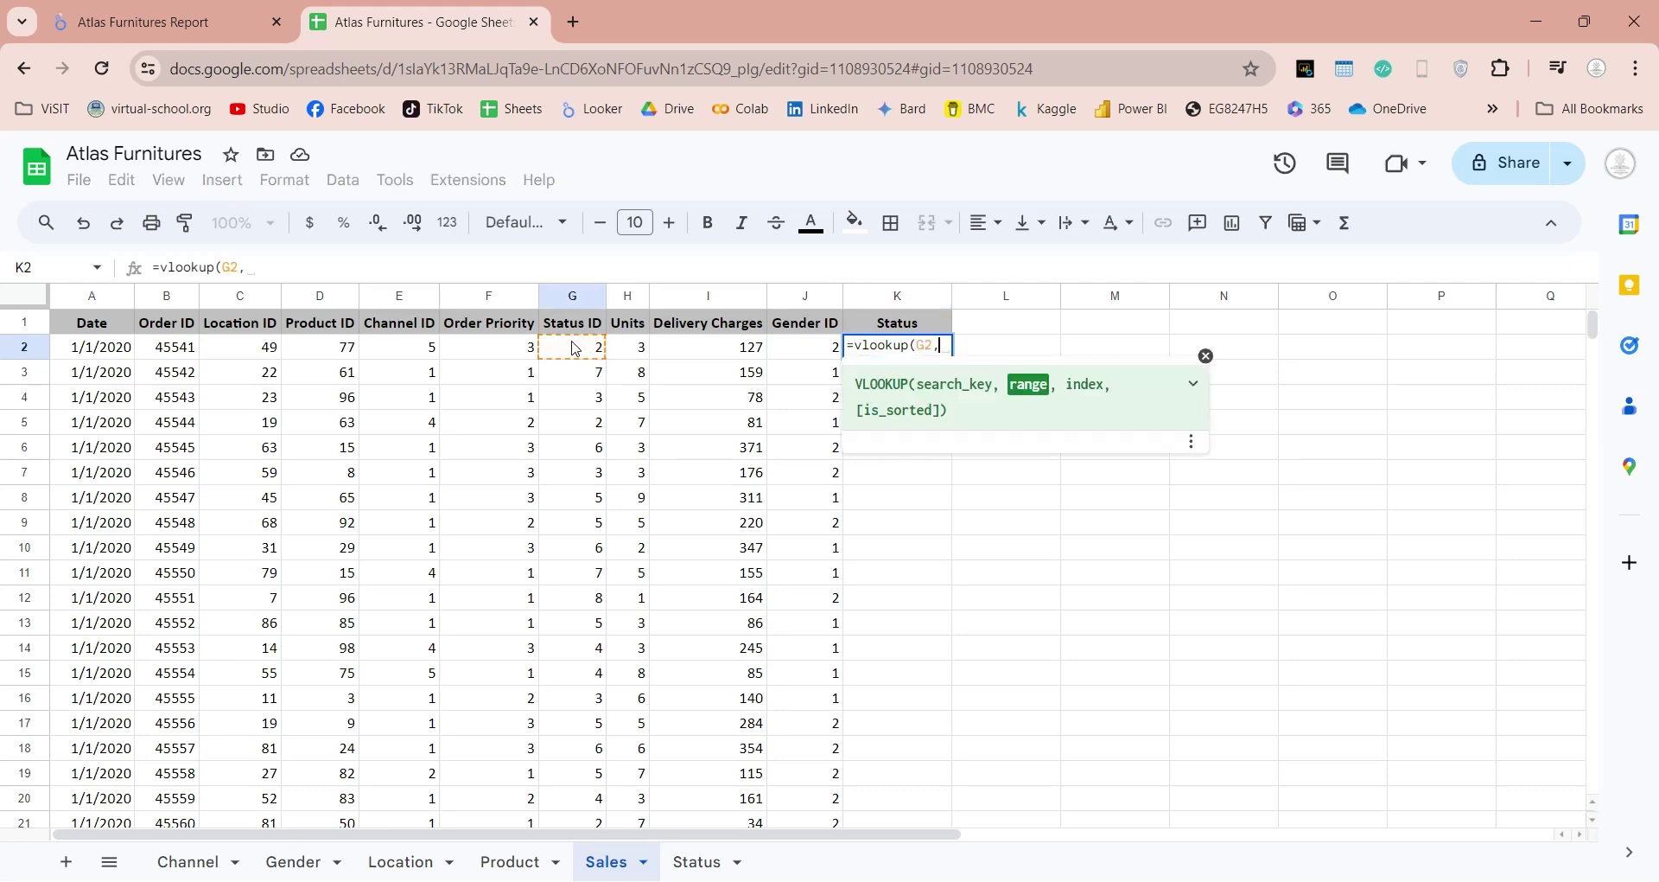
click(697, 861)
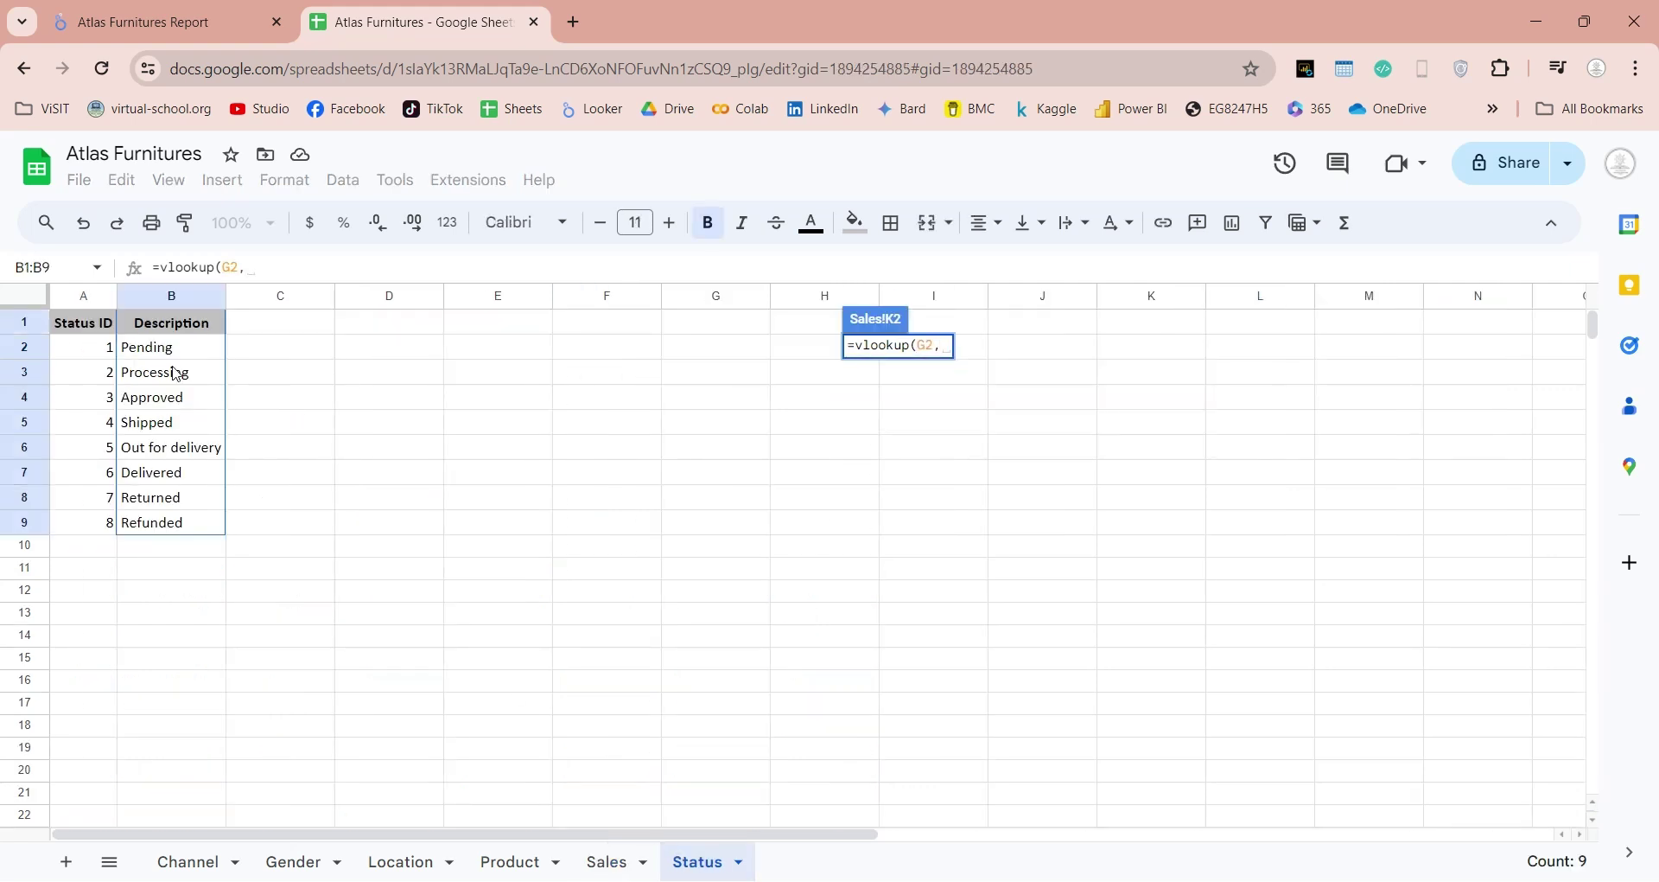
drag(94, 302, 149, 300)
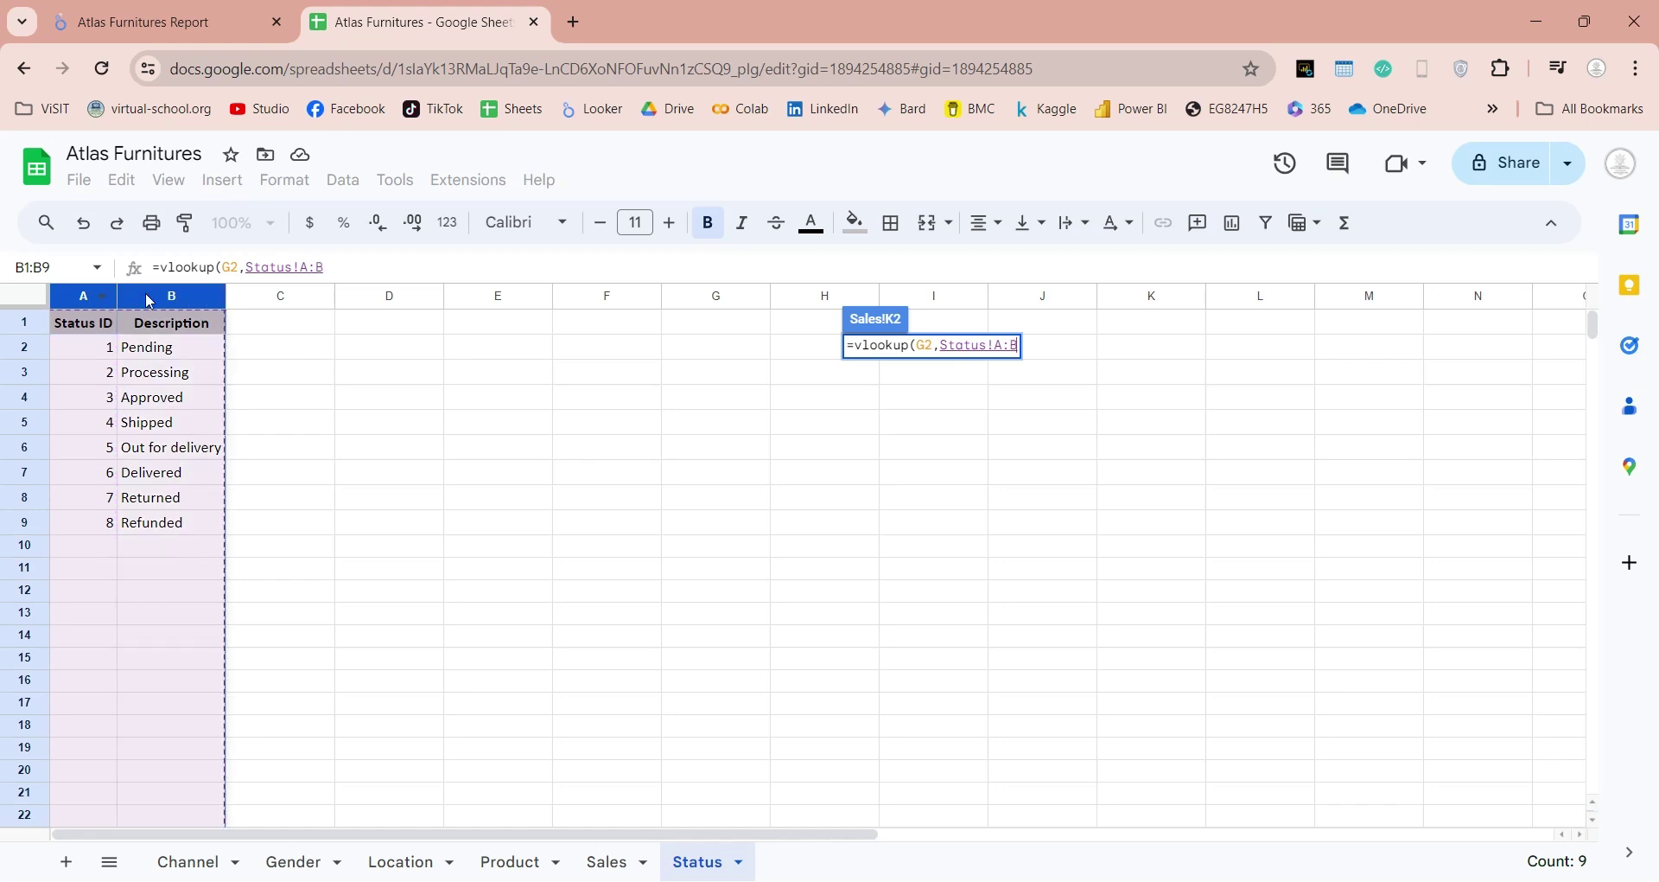
text(,)
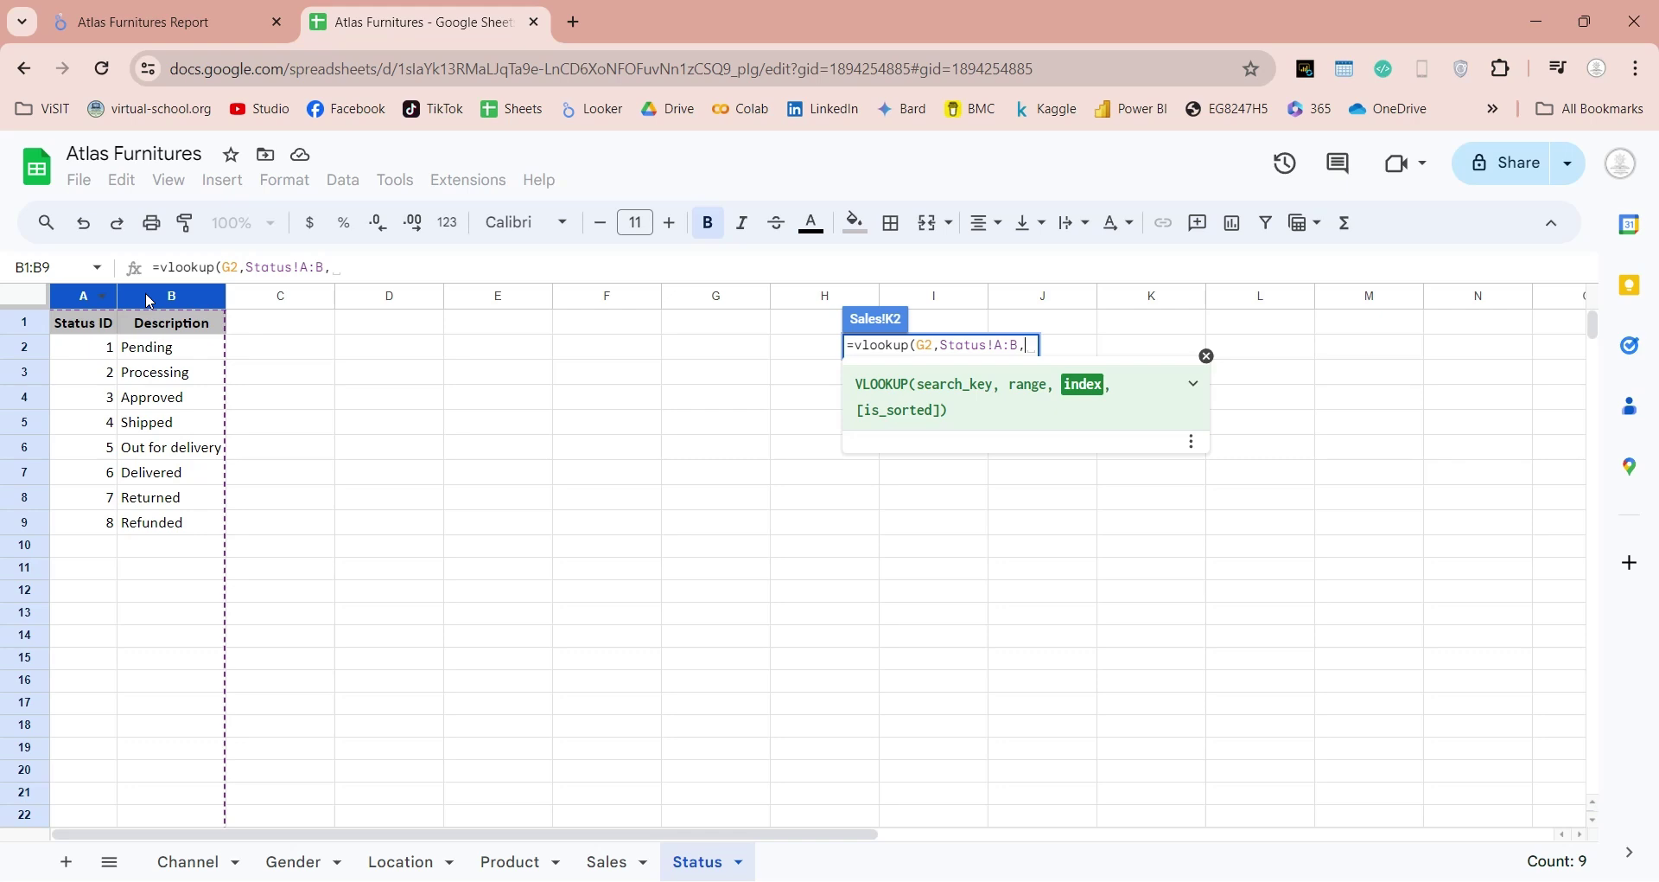
text(2)
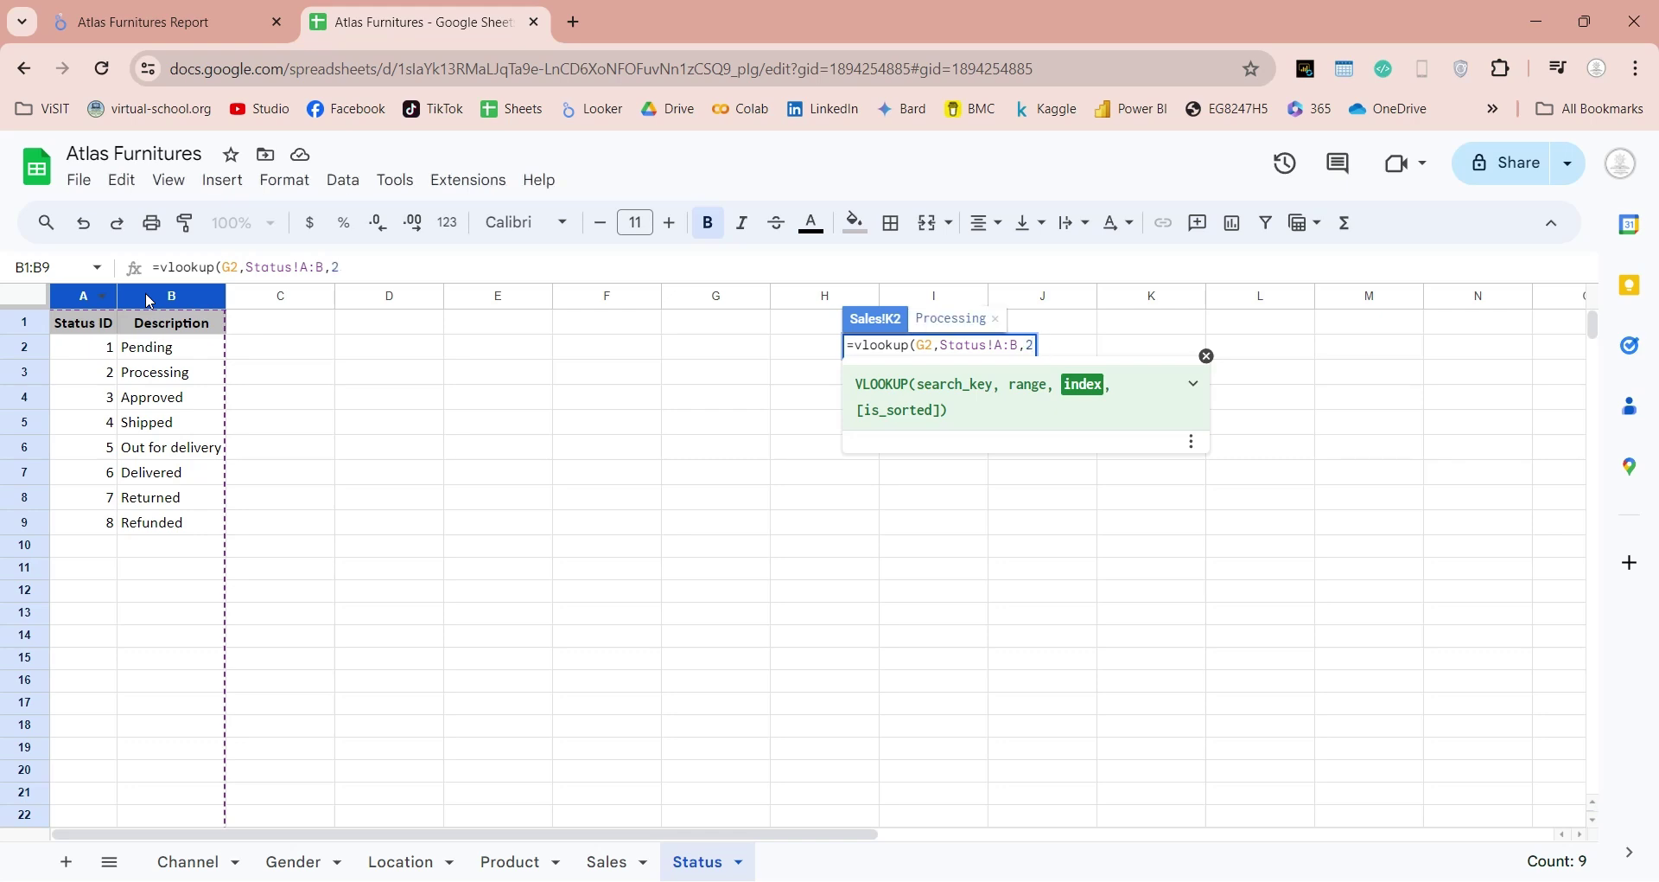
text(,false)
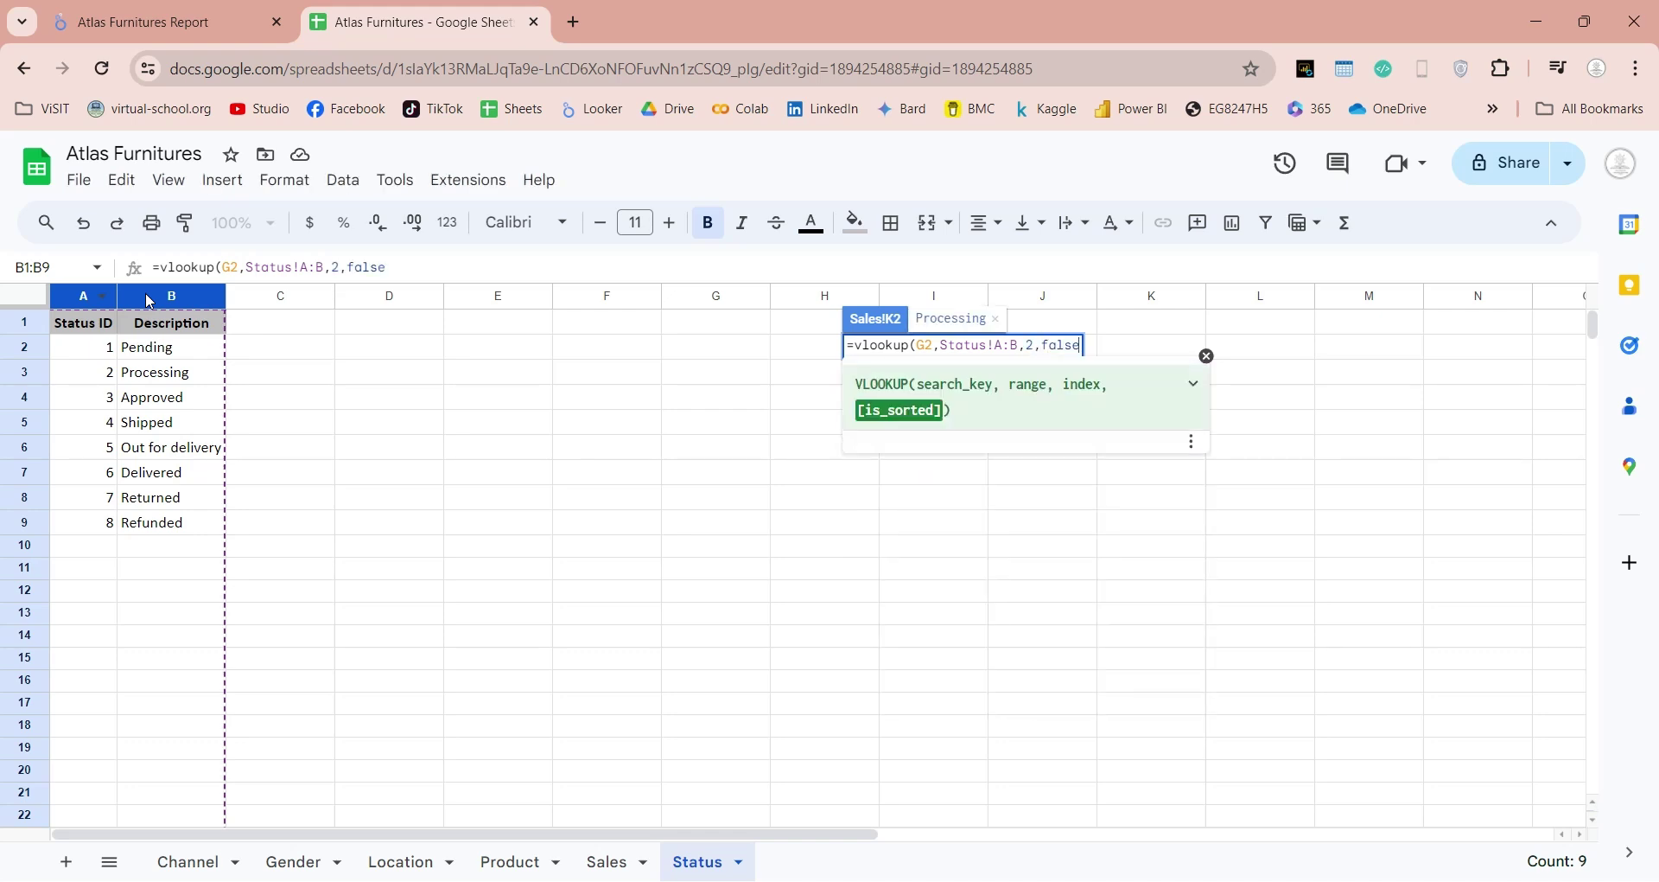
text())
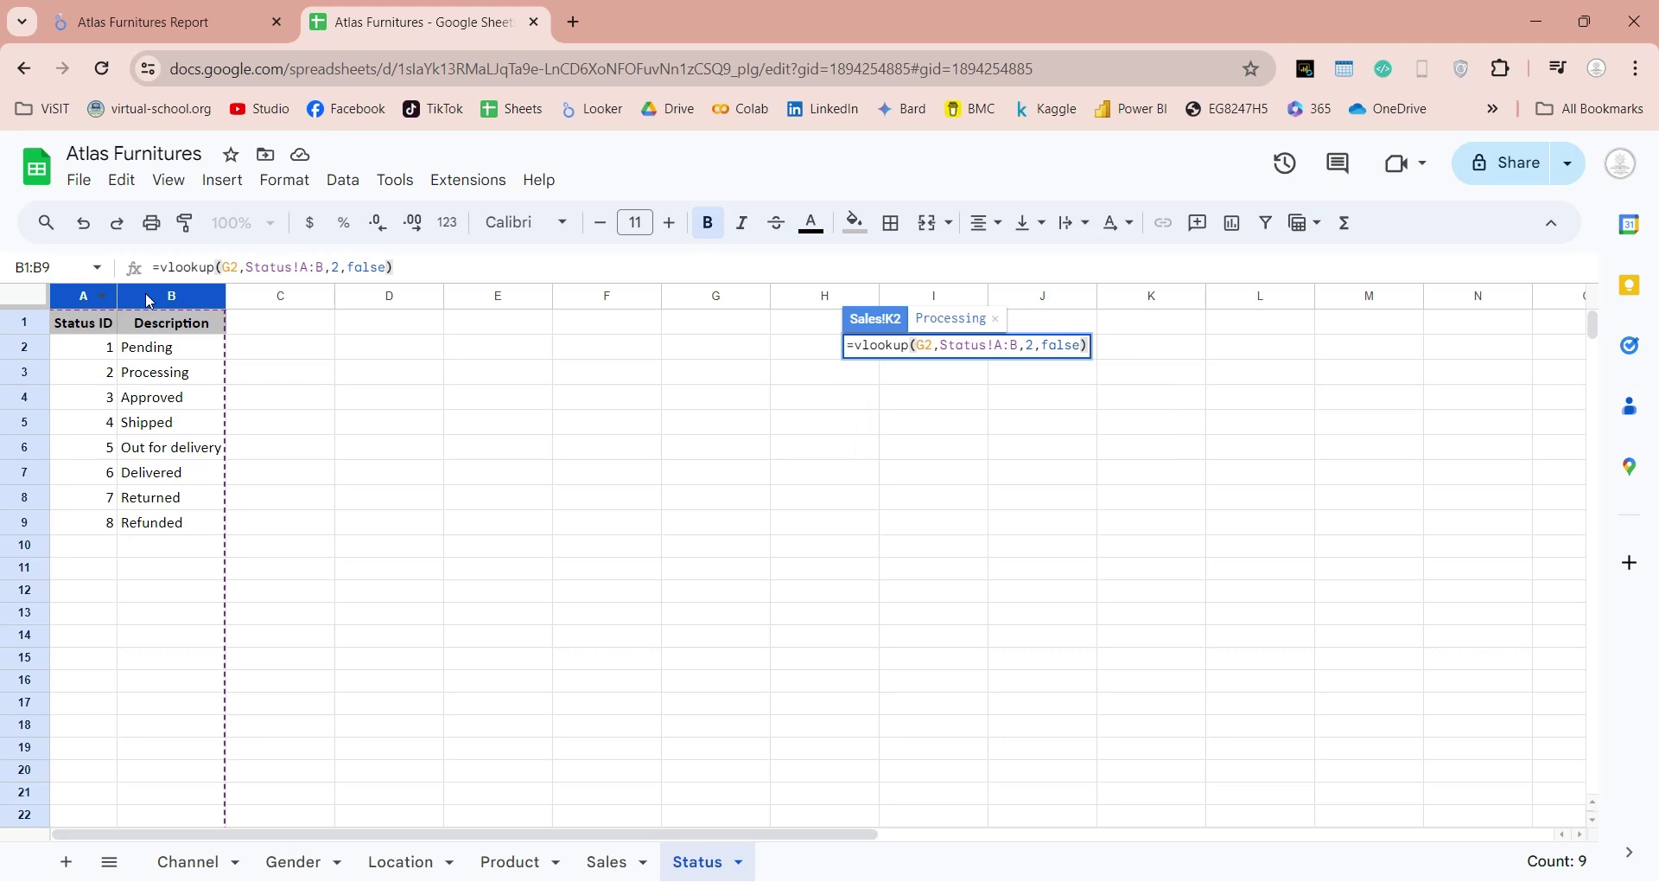
key(Return)
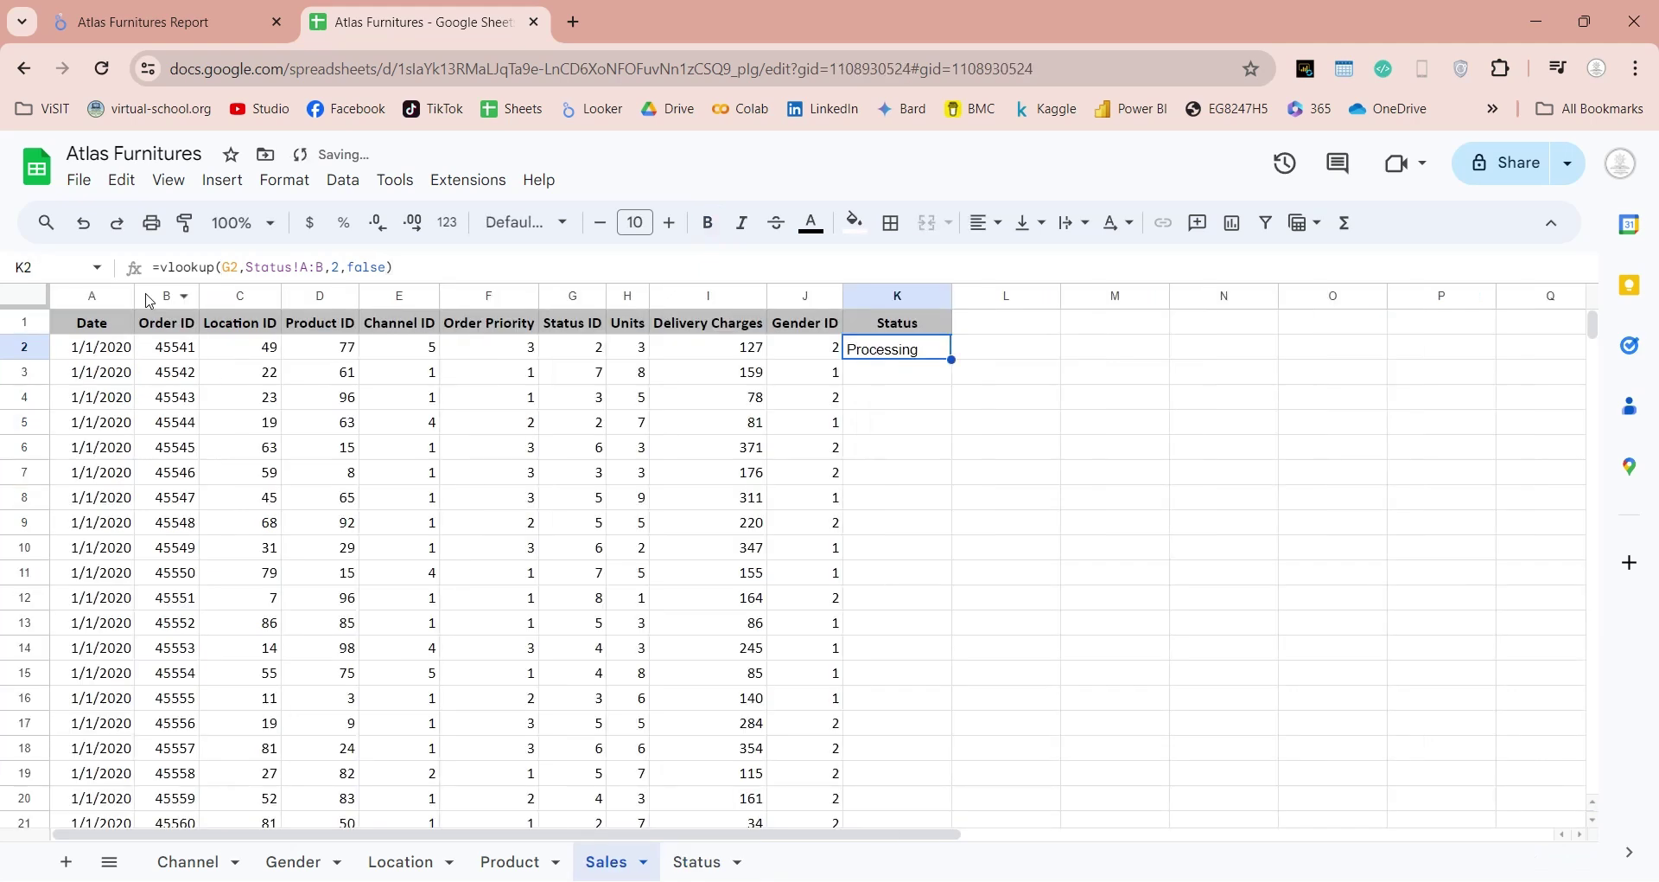
Fill the K2 lookup formula down the whole Status column and check the column to its last row.
double_click(949, 359)
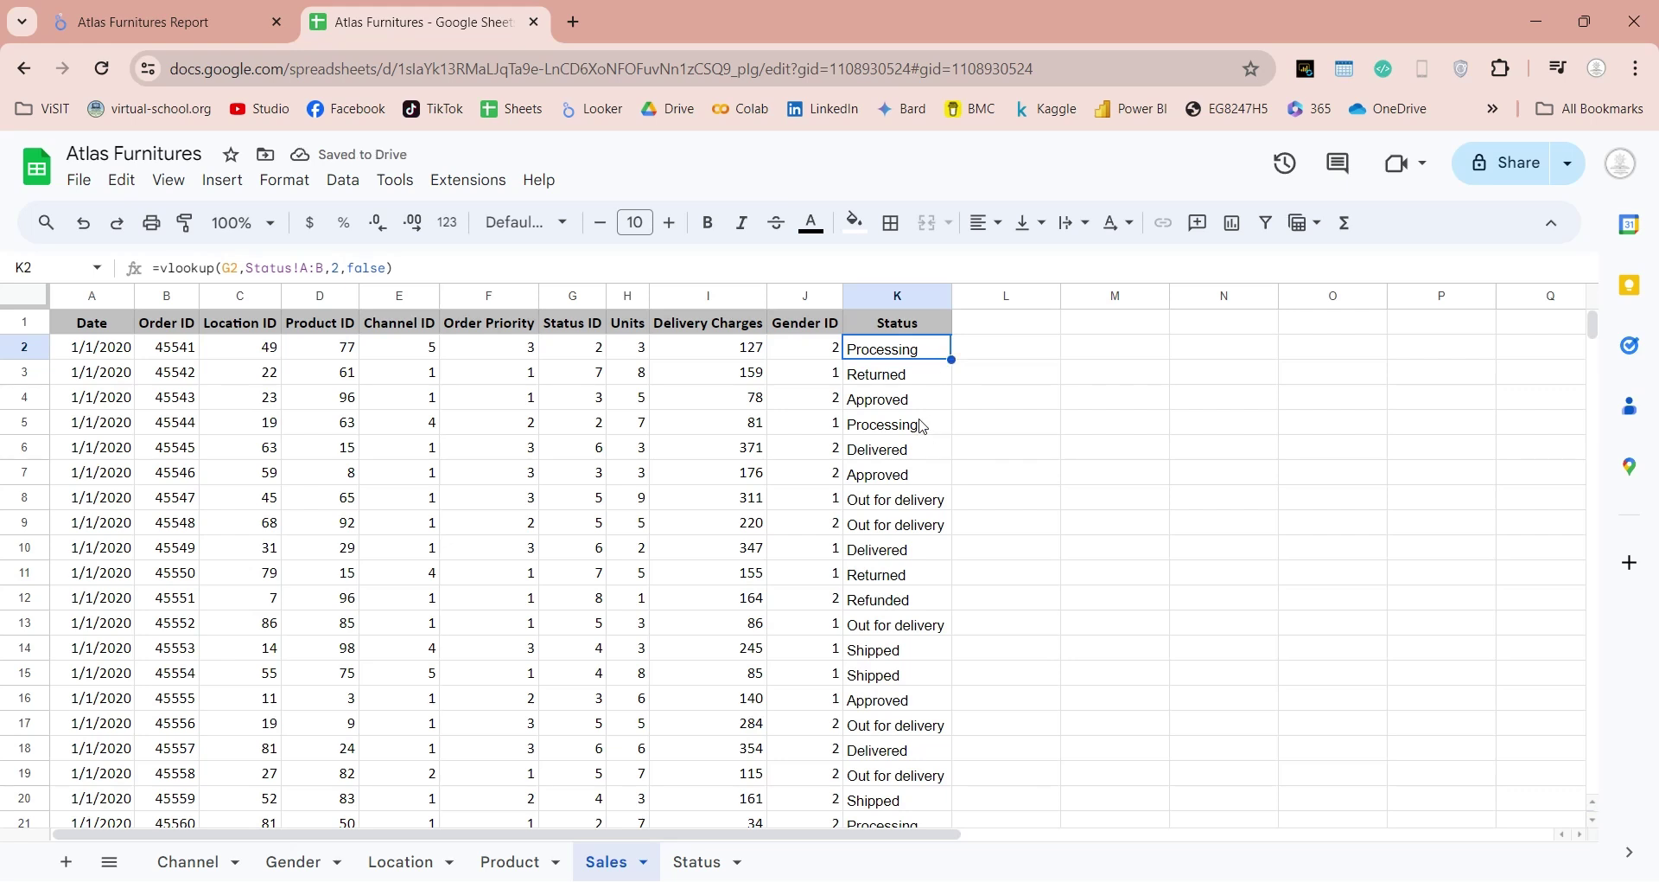
key(ctrl+Down)
key(ctrl+Up)
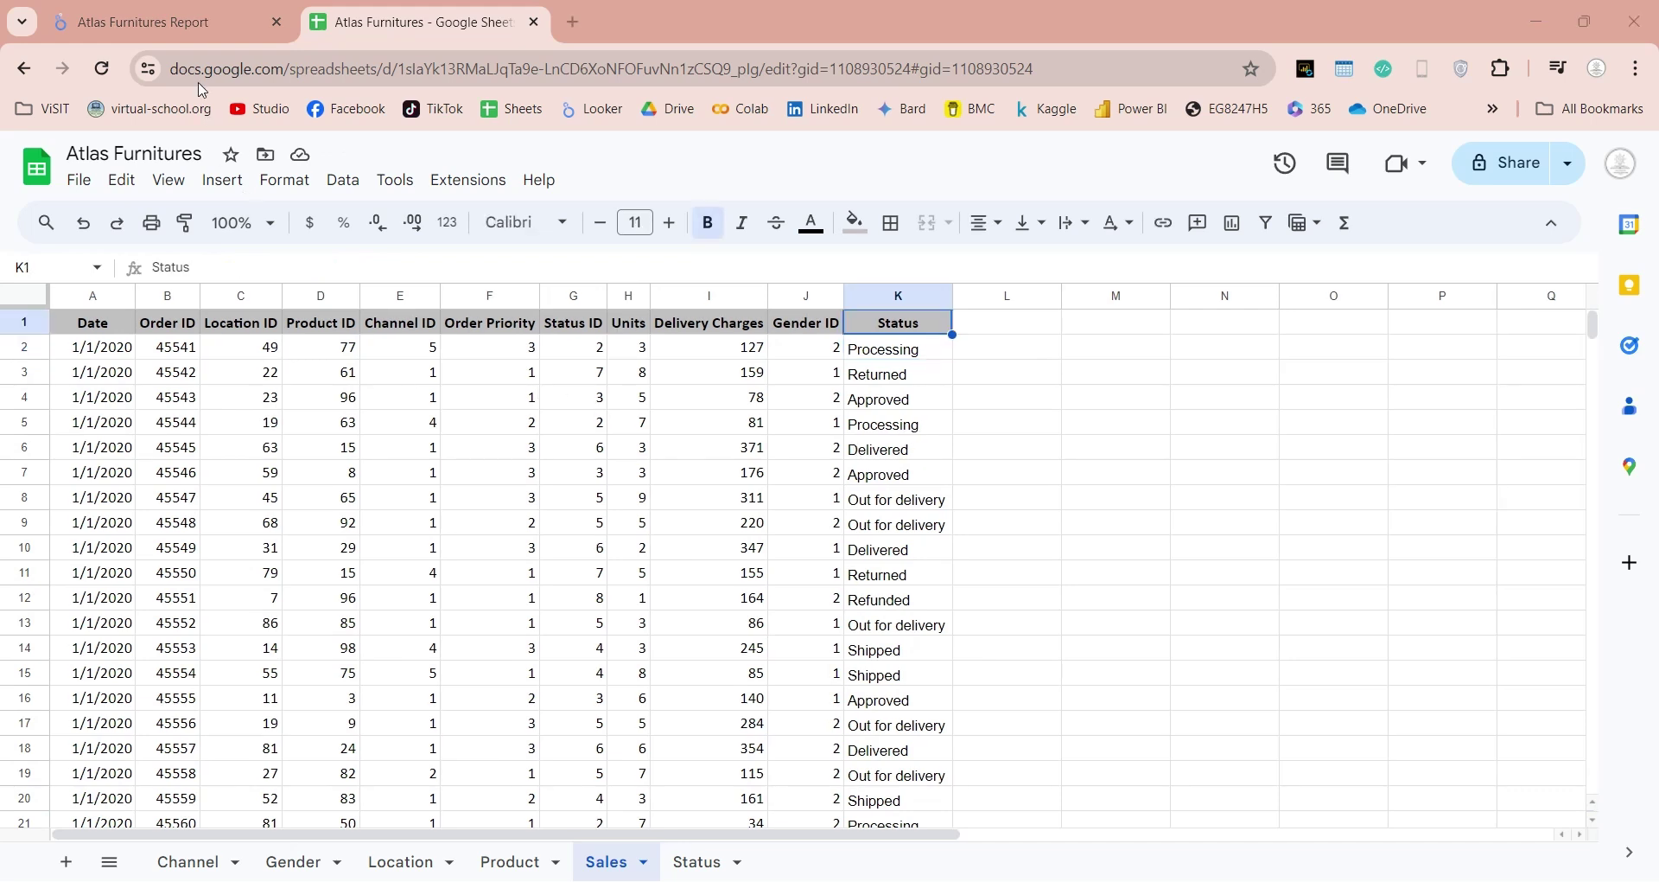
Switch back to the Looker Studio report, leave the blend editor and find Atlas Furnitures - Sales among the added data sources.
click(188, 20)
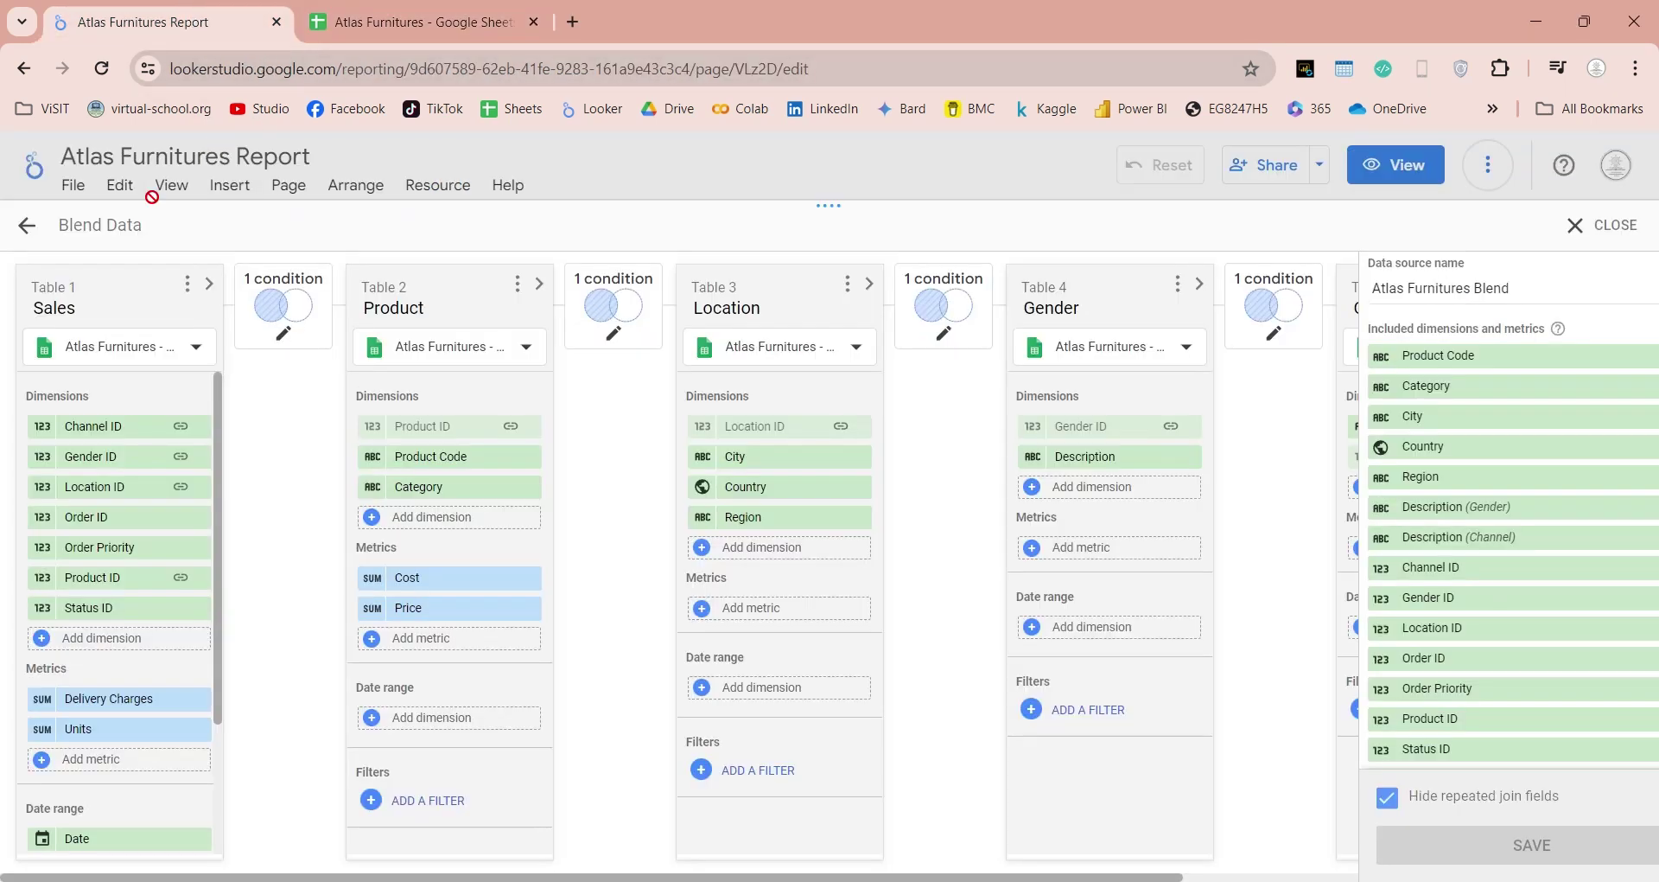
click(1603, 225)
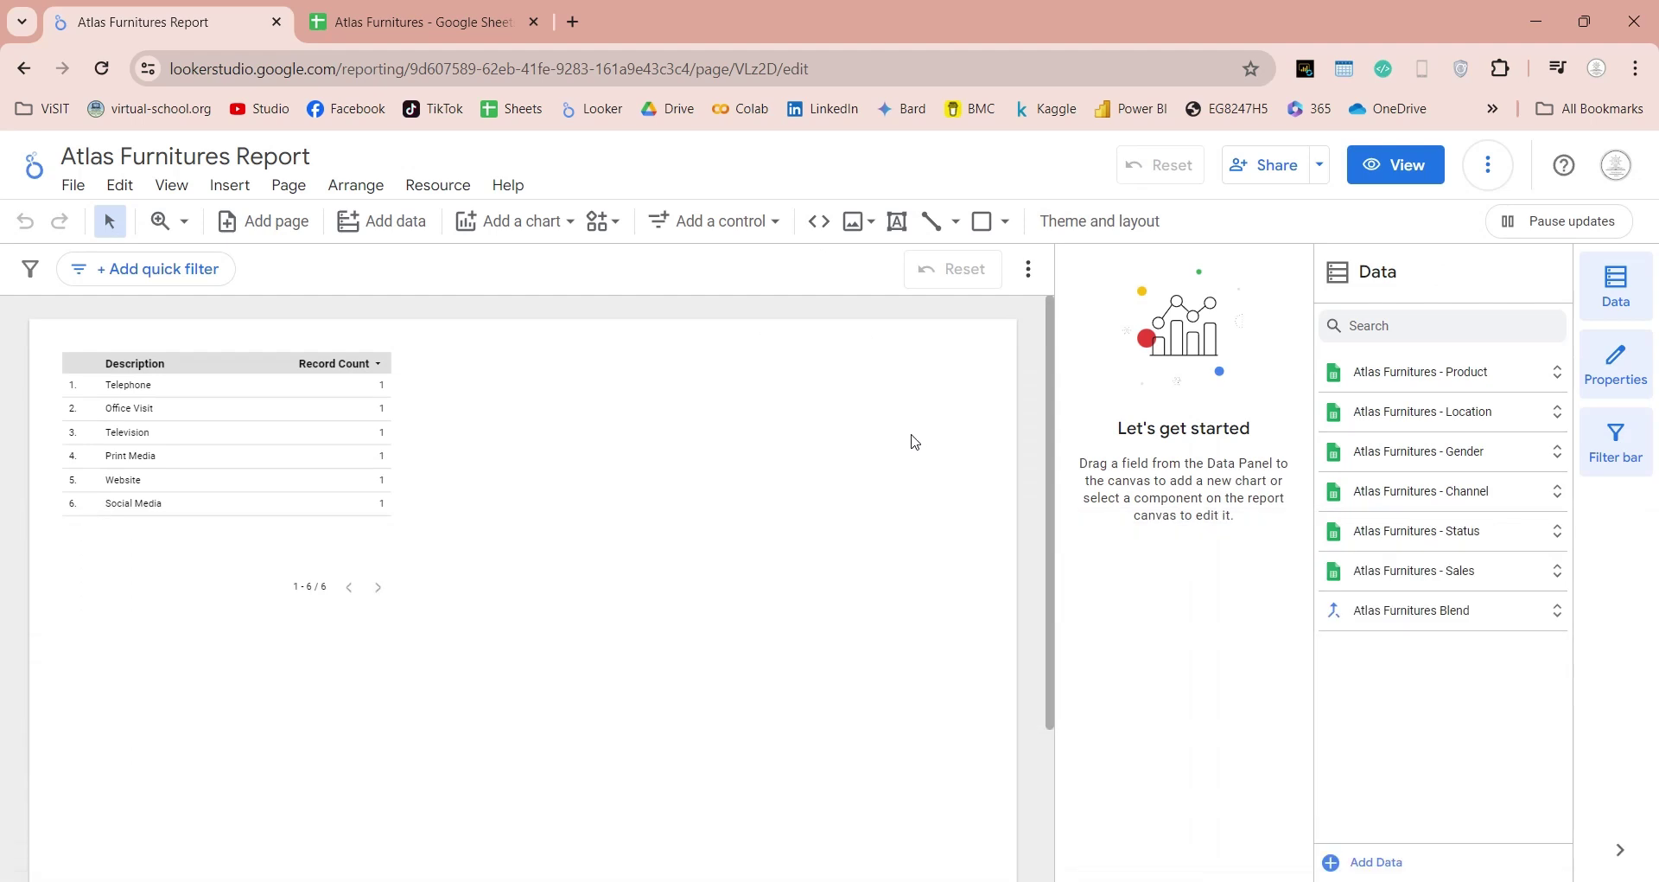
click(416, 187)
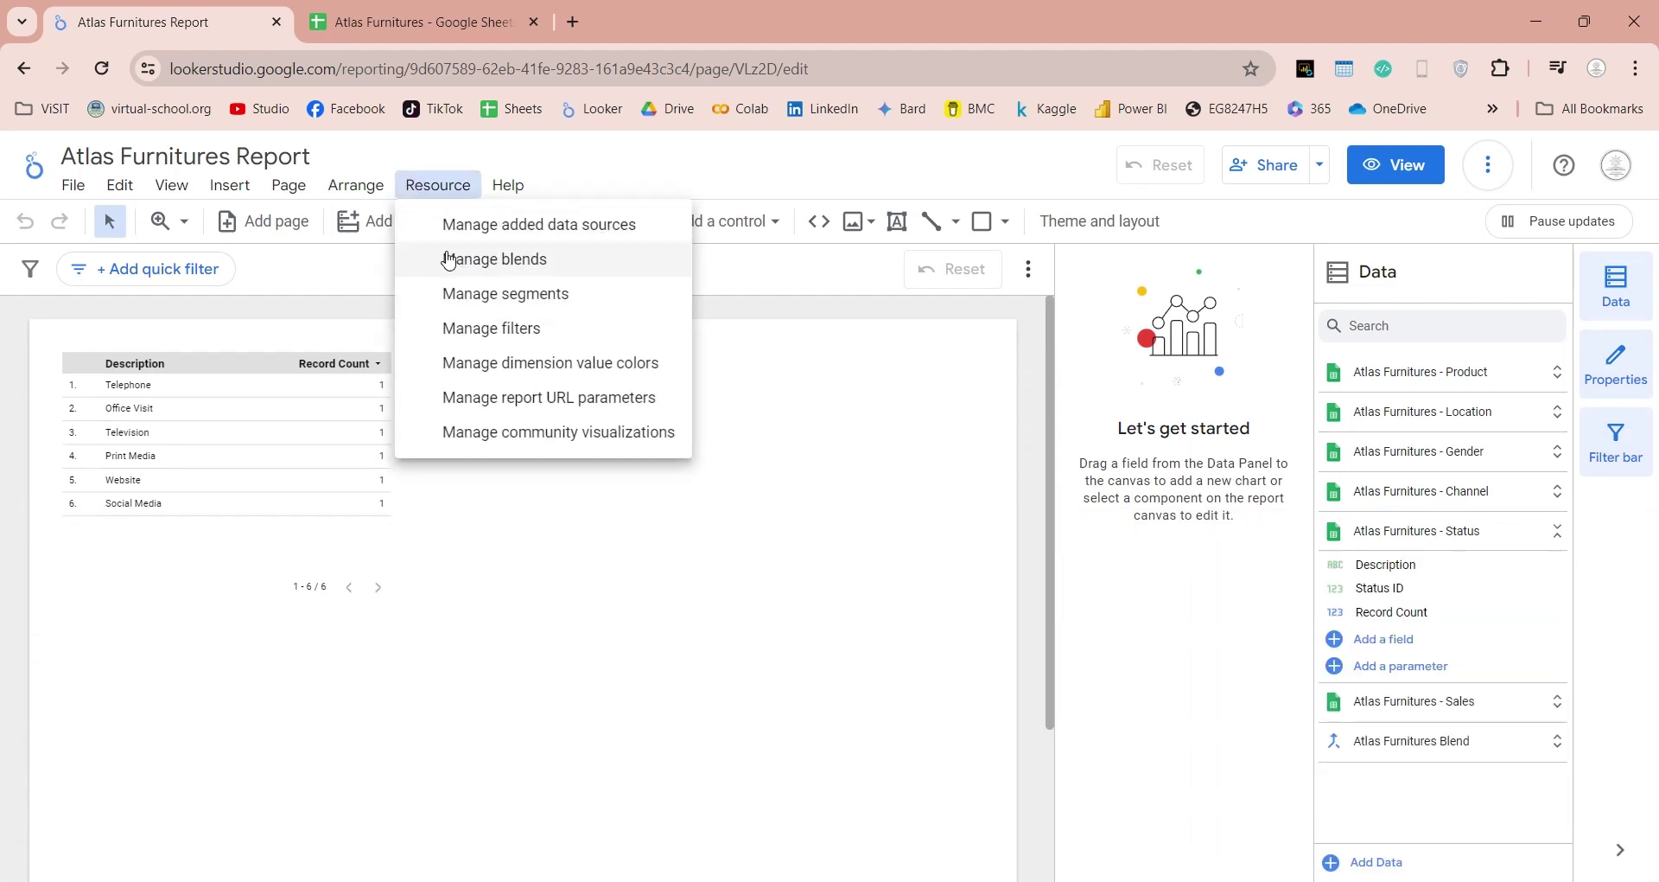
click(573, 231)
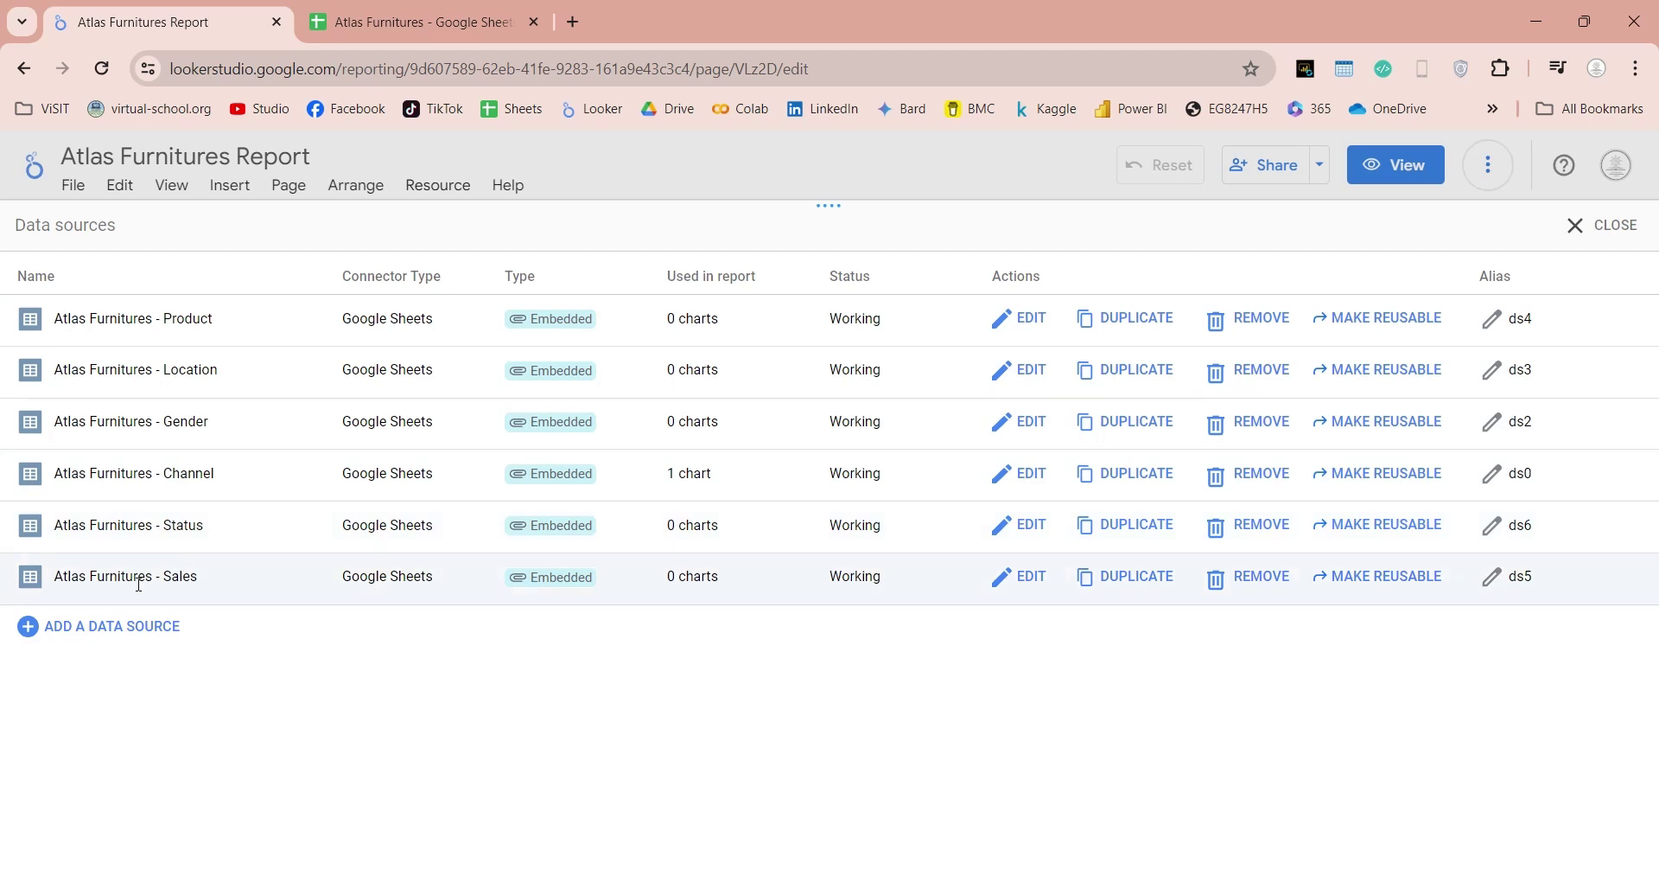
drag(208, 588, 40, 584)
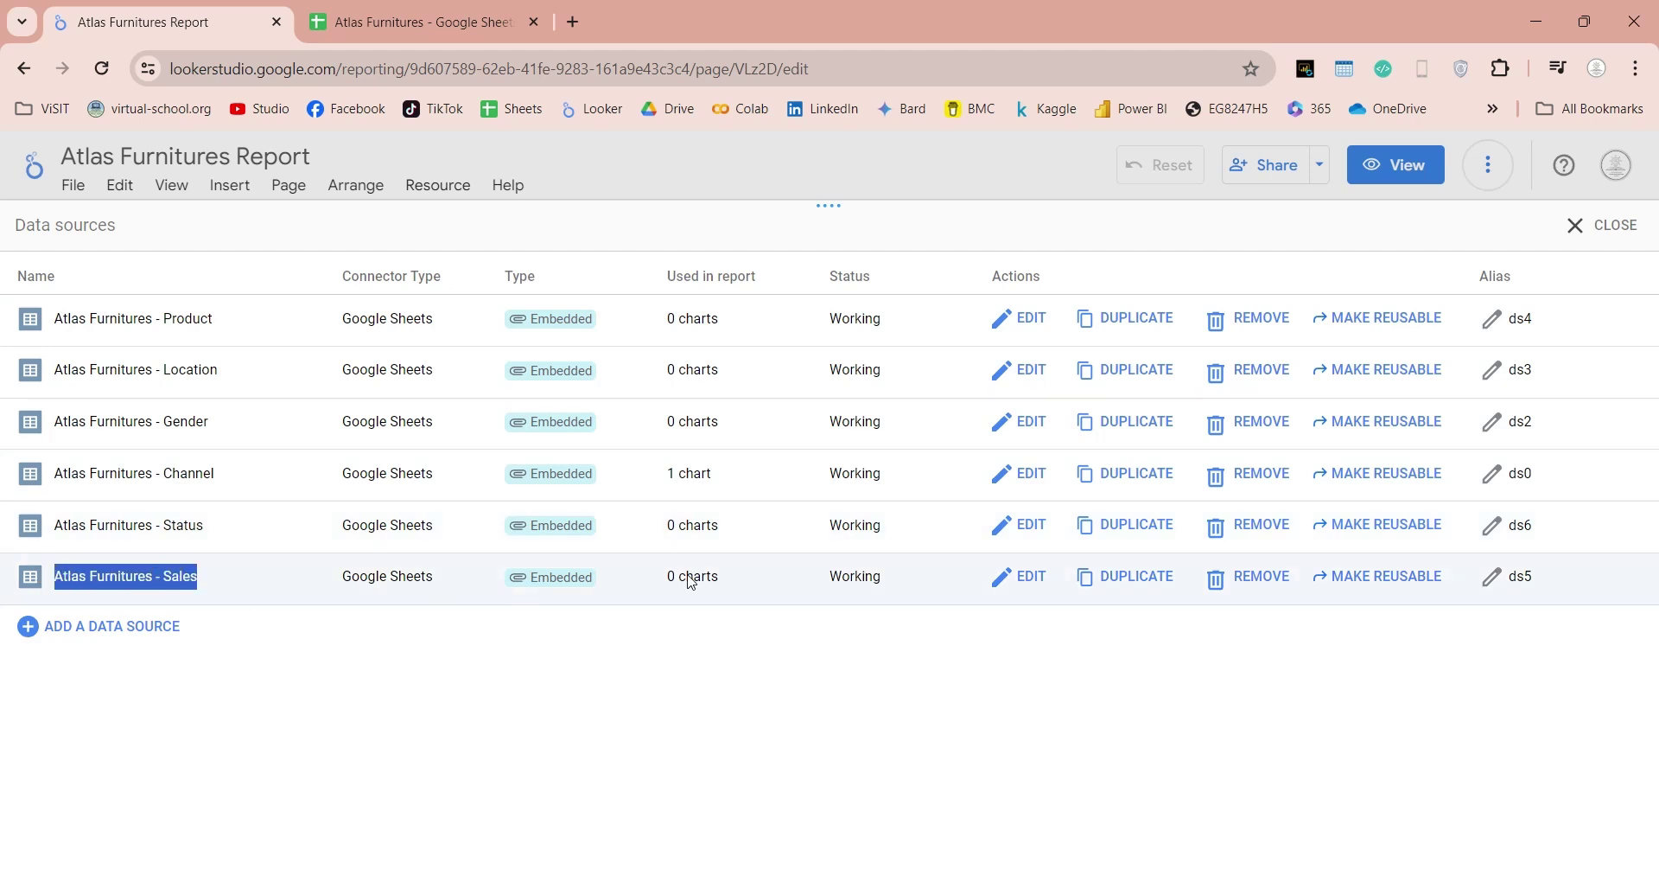
Refresh the fields of the Atlas Furnitures - Sales data source, apply the new Status field and check it in the report's field list.
click(1044, 587)
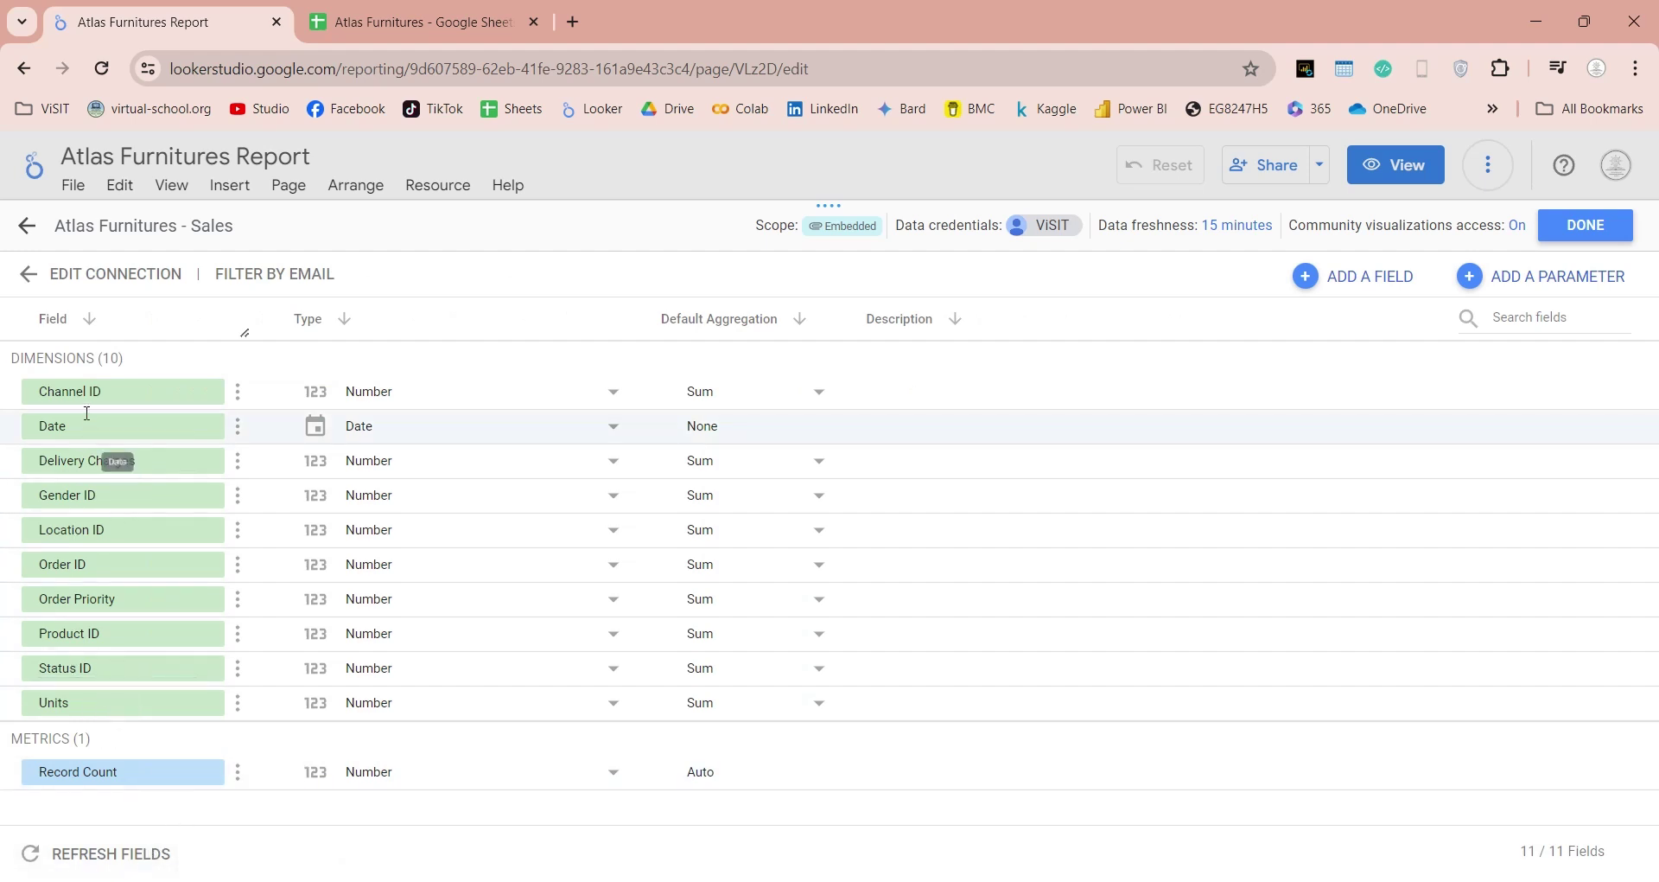
click(86, 854)
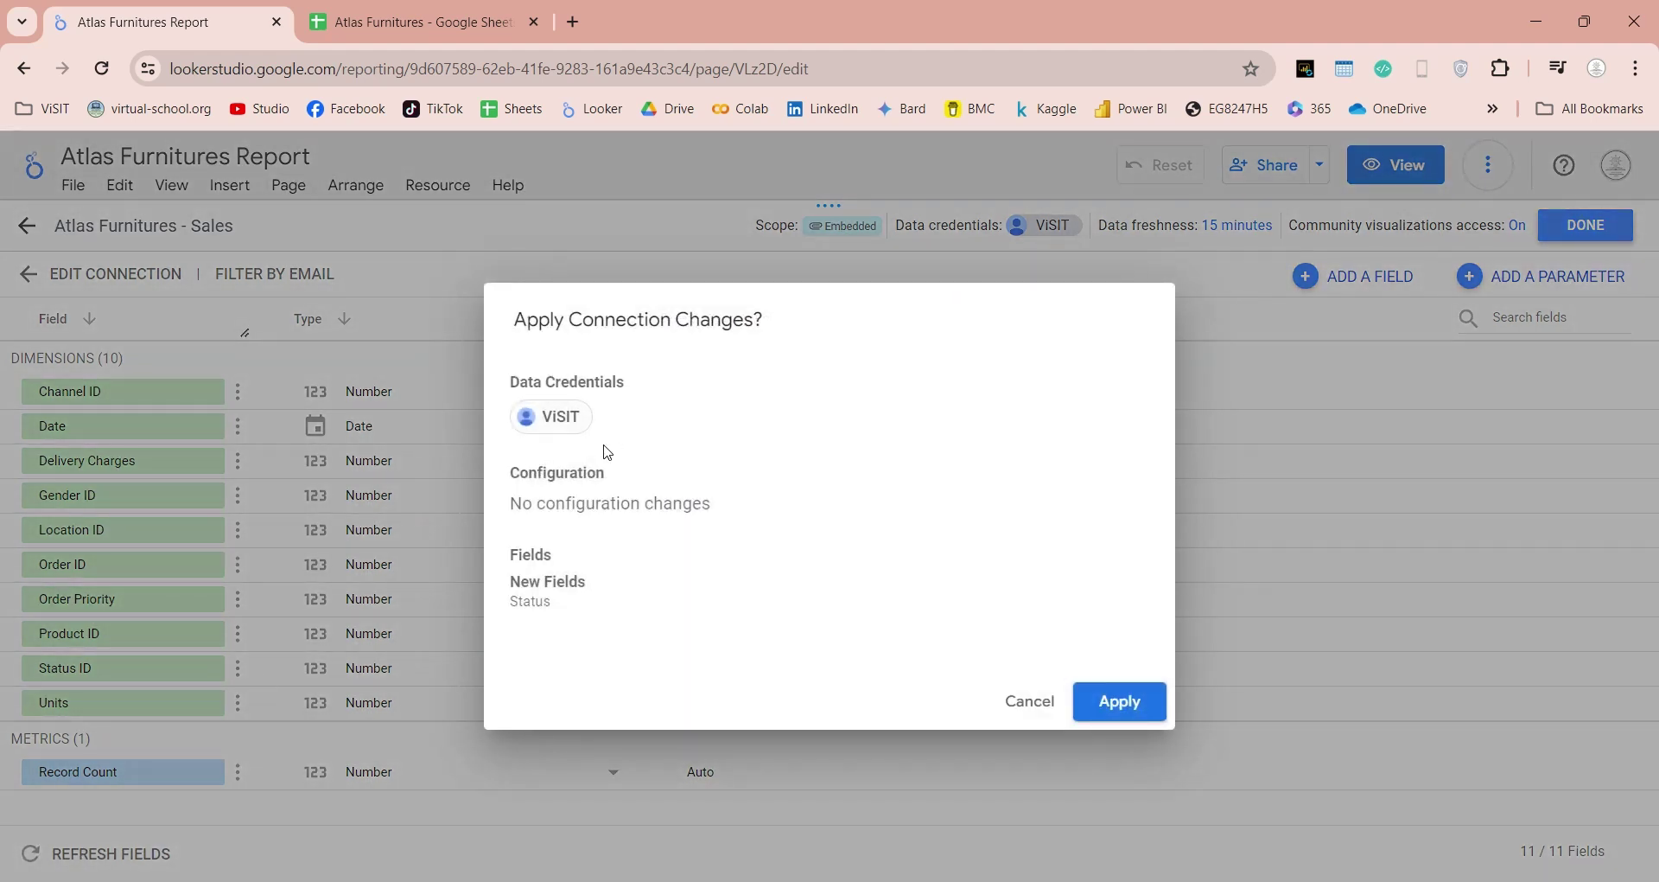
drag(512, 613, 502, 575)
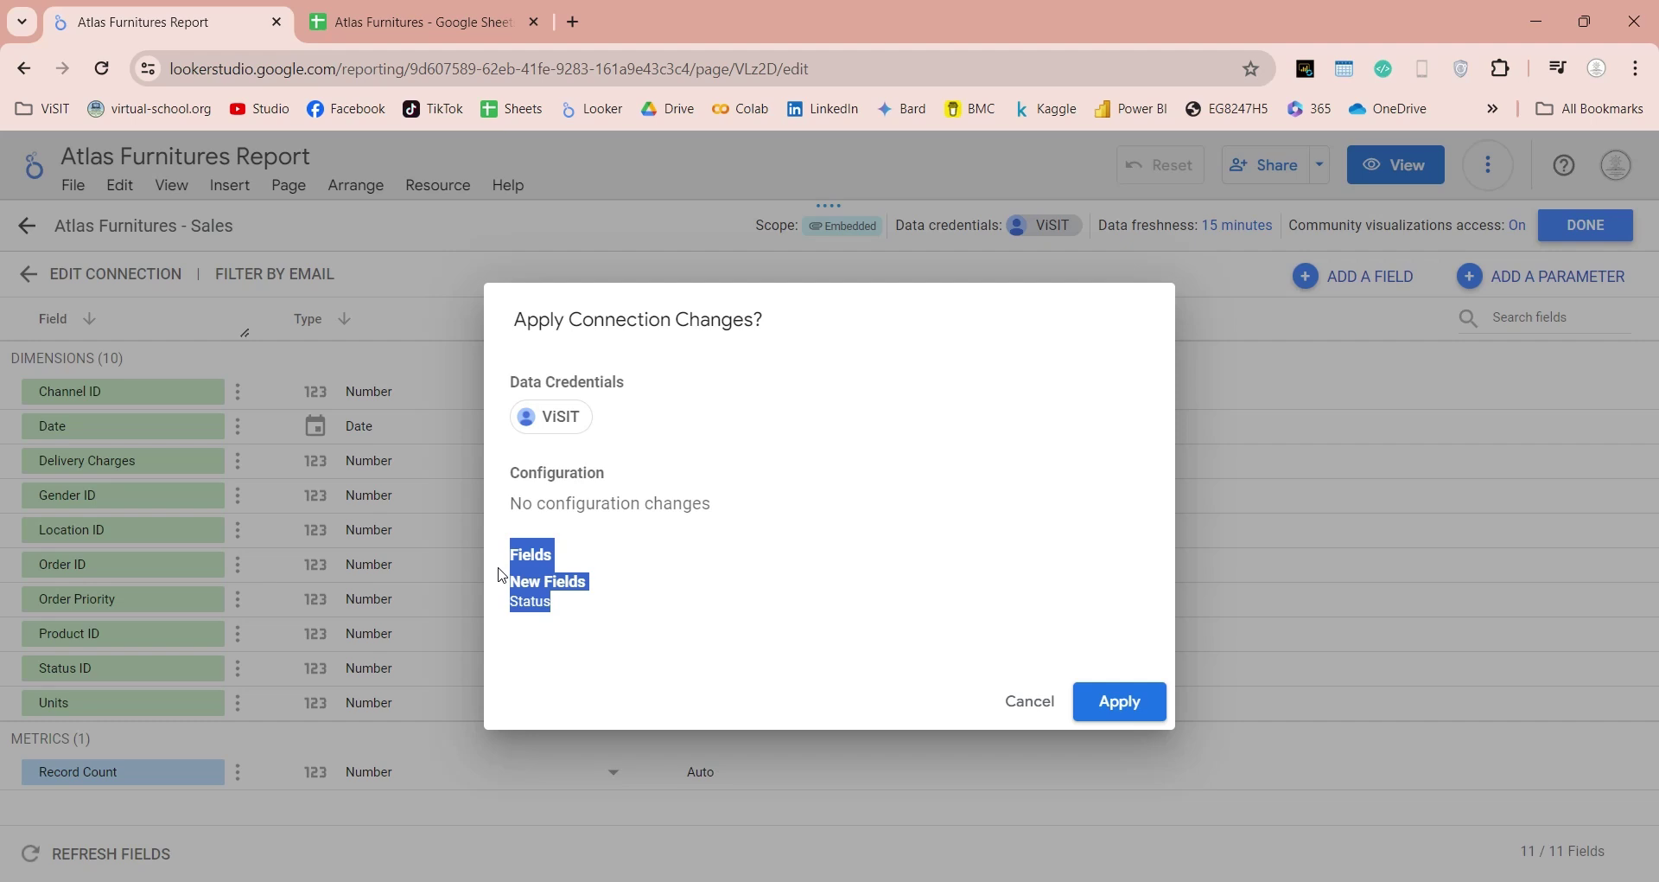
click(1101, 695)
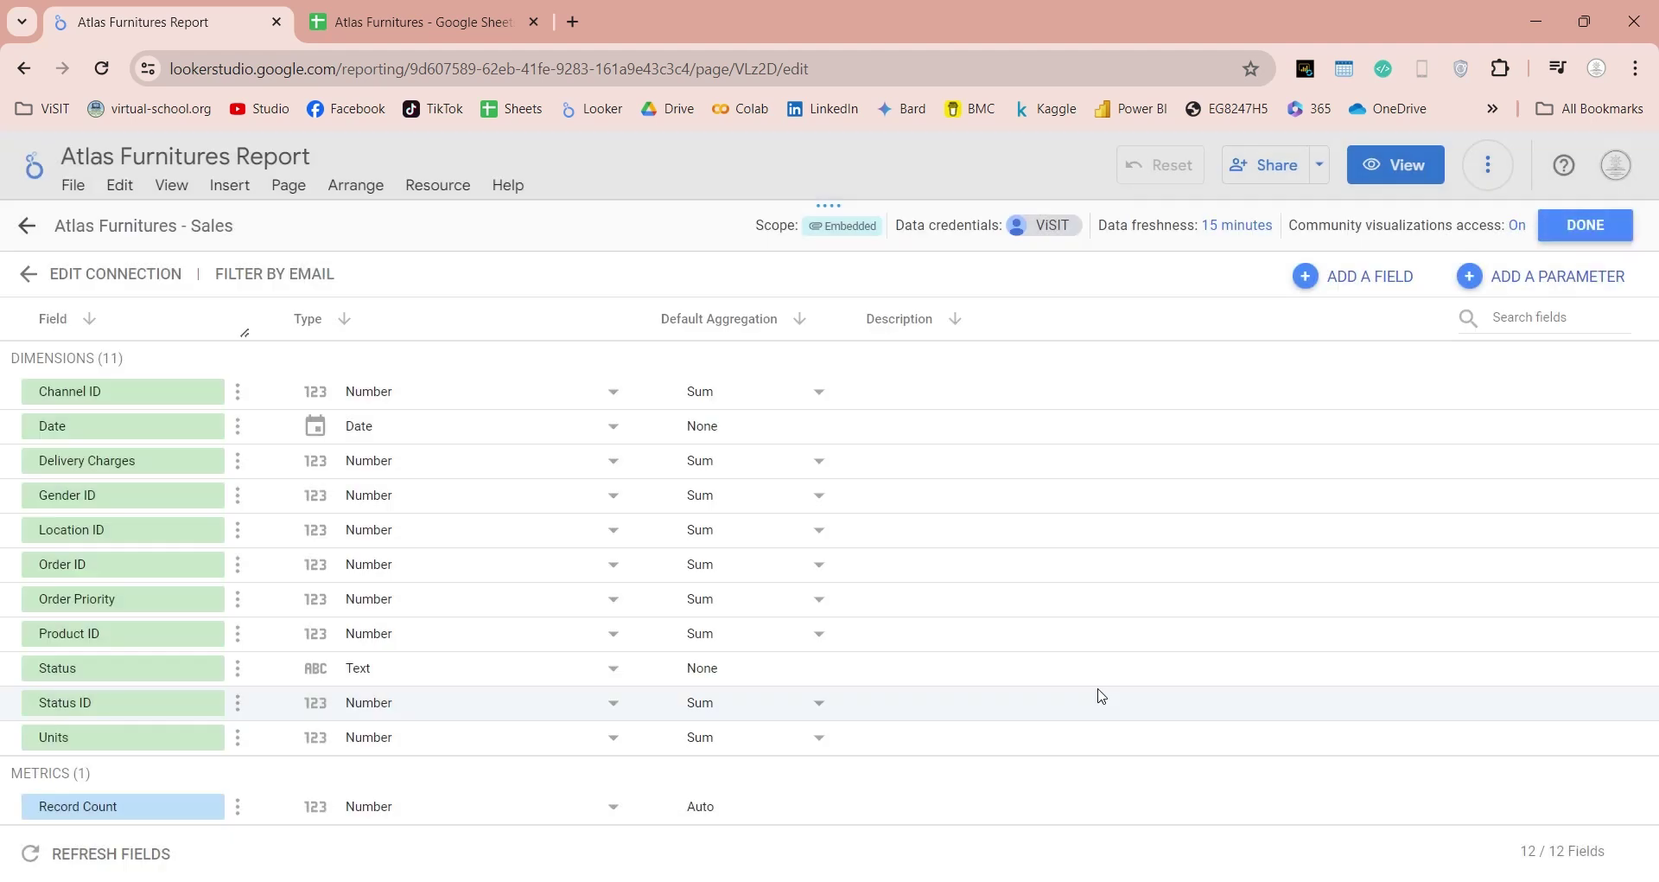
click(106, 670)
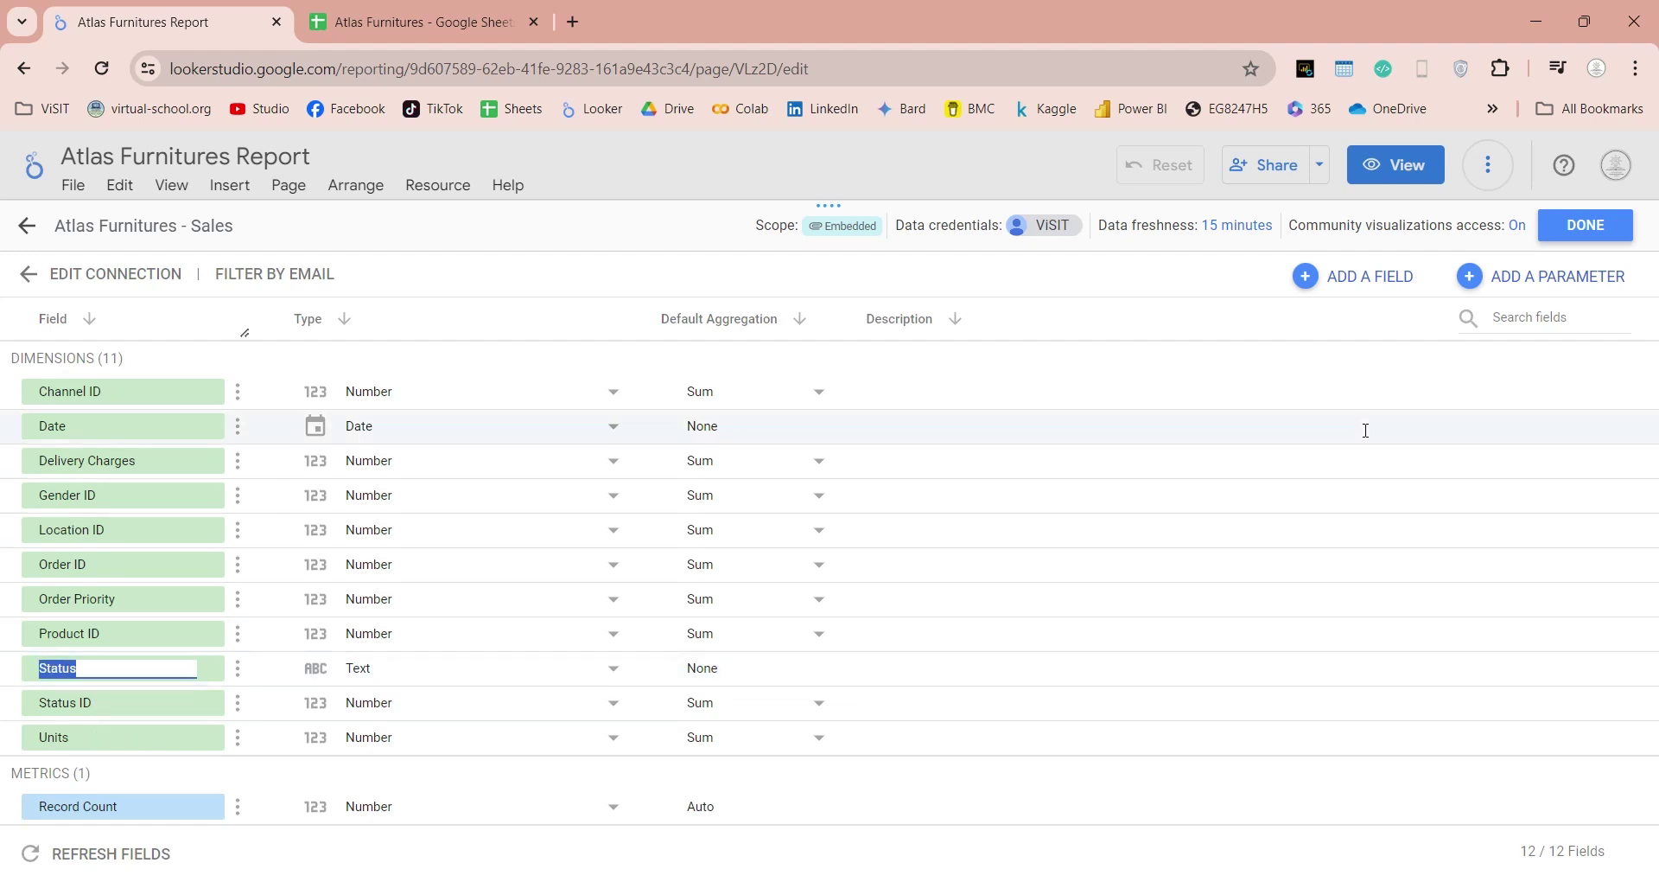
click(1573, 230)
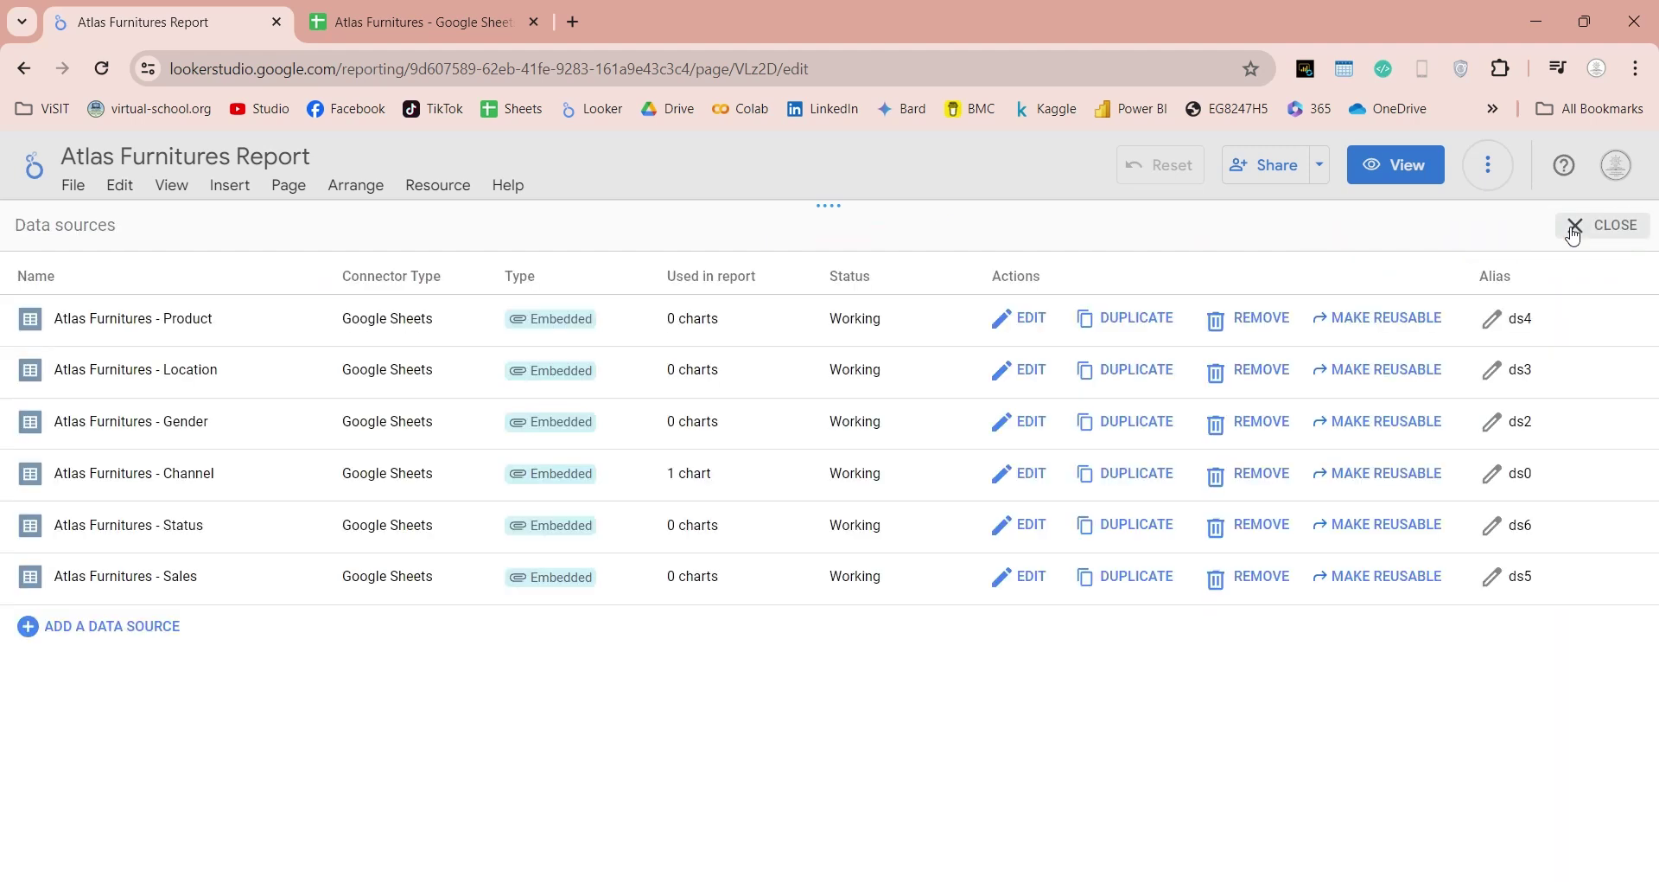
click(1573, 231)
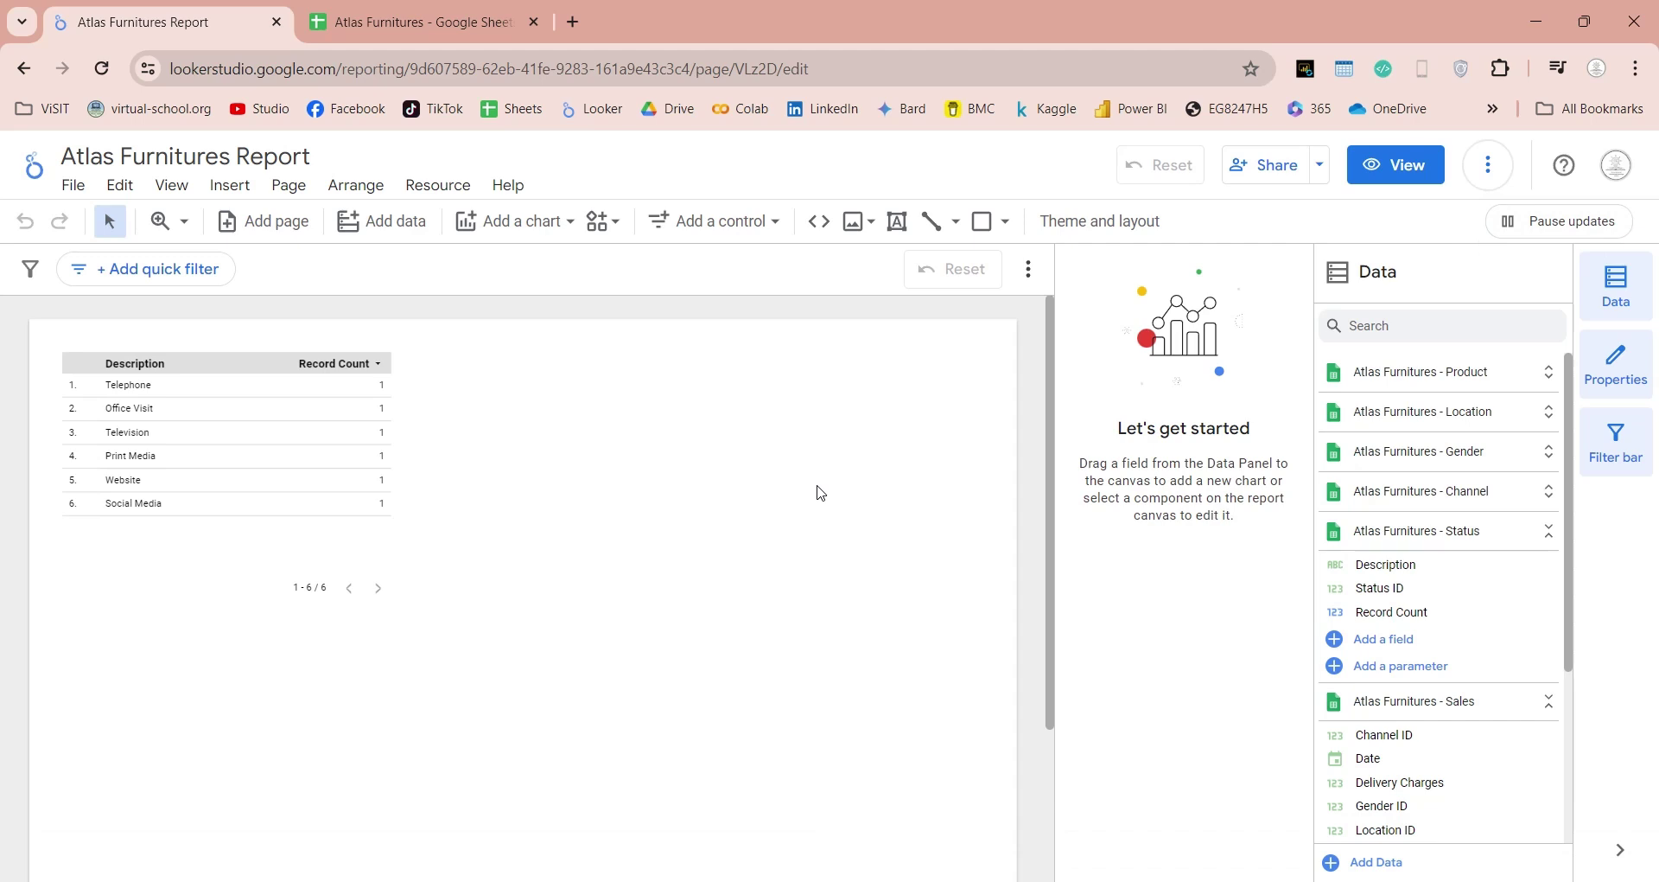
click(1359, 534)
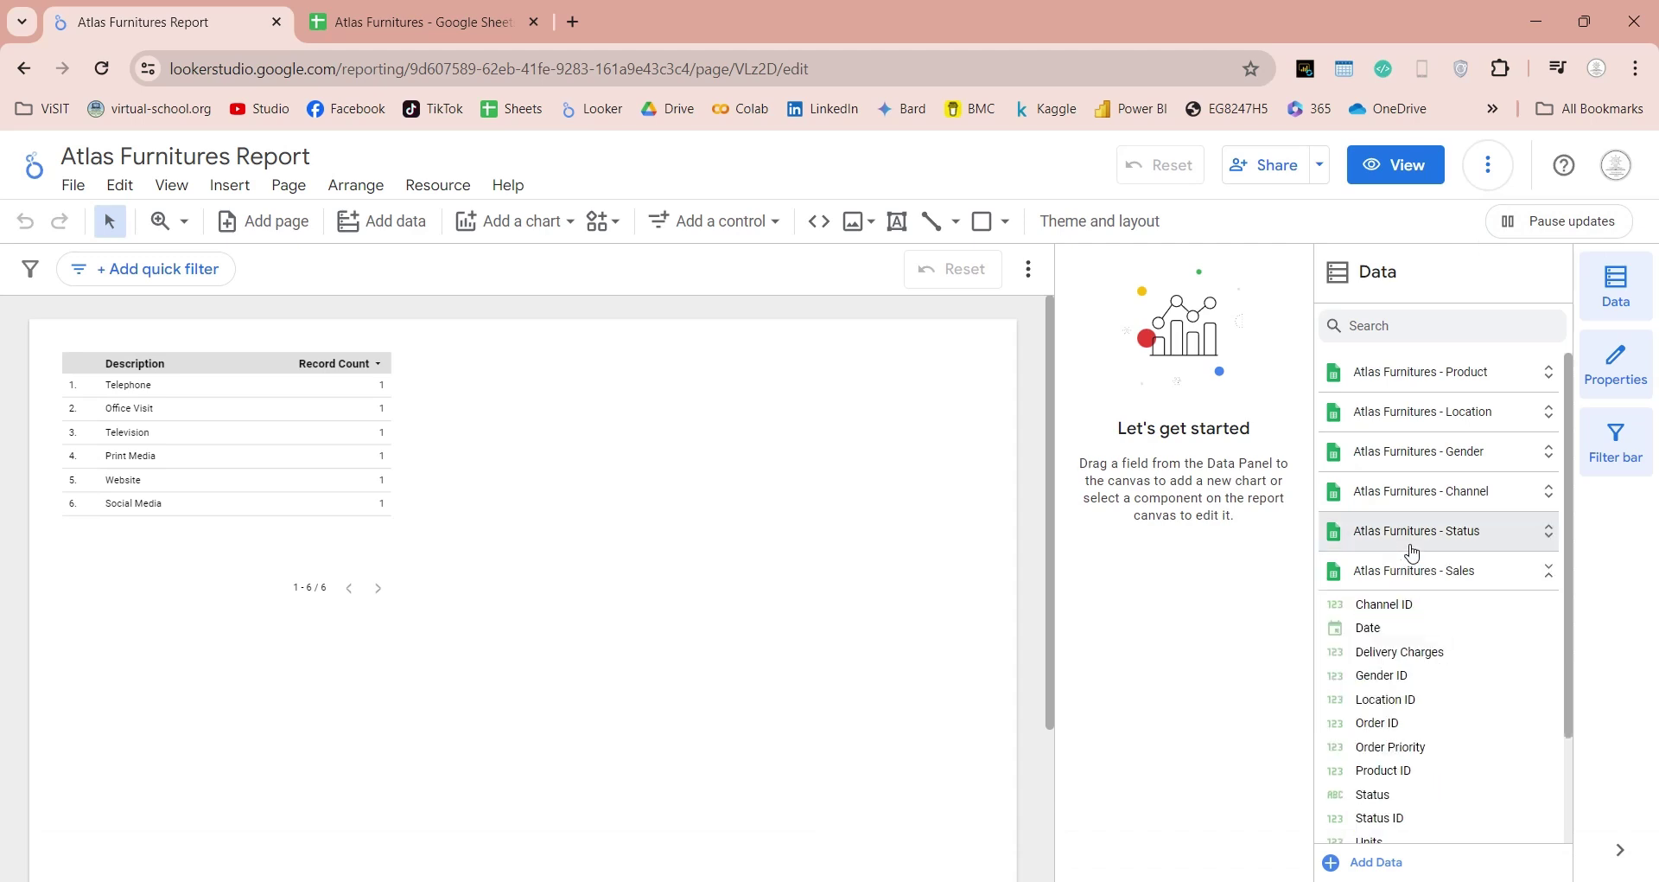
scroll(1470, 657, down, 2)
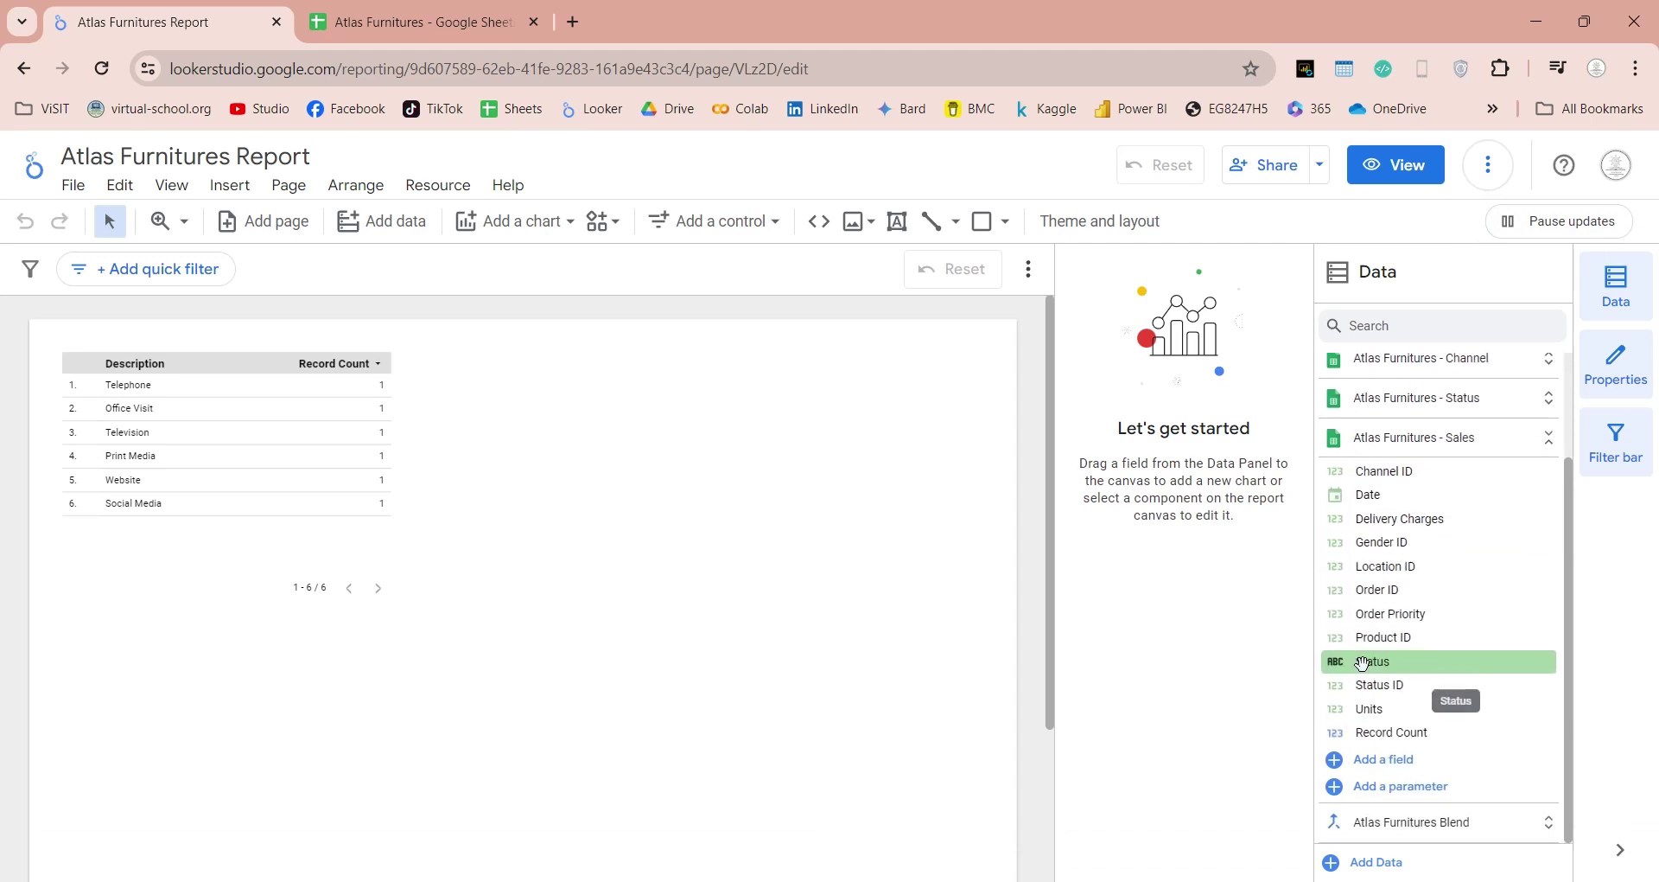
click(1421, 438)
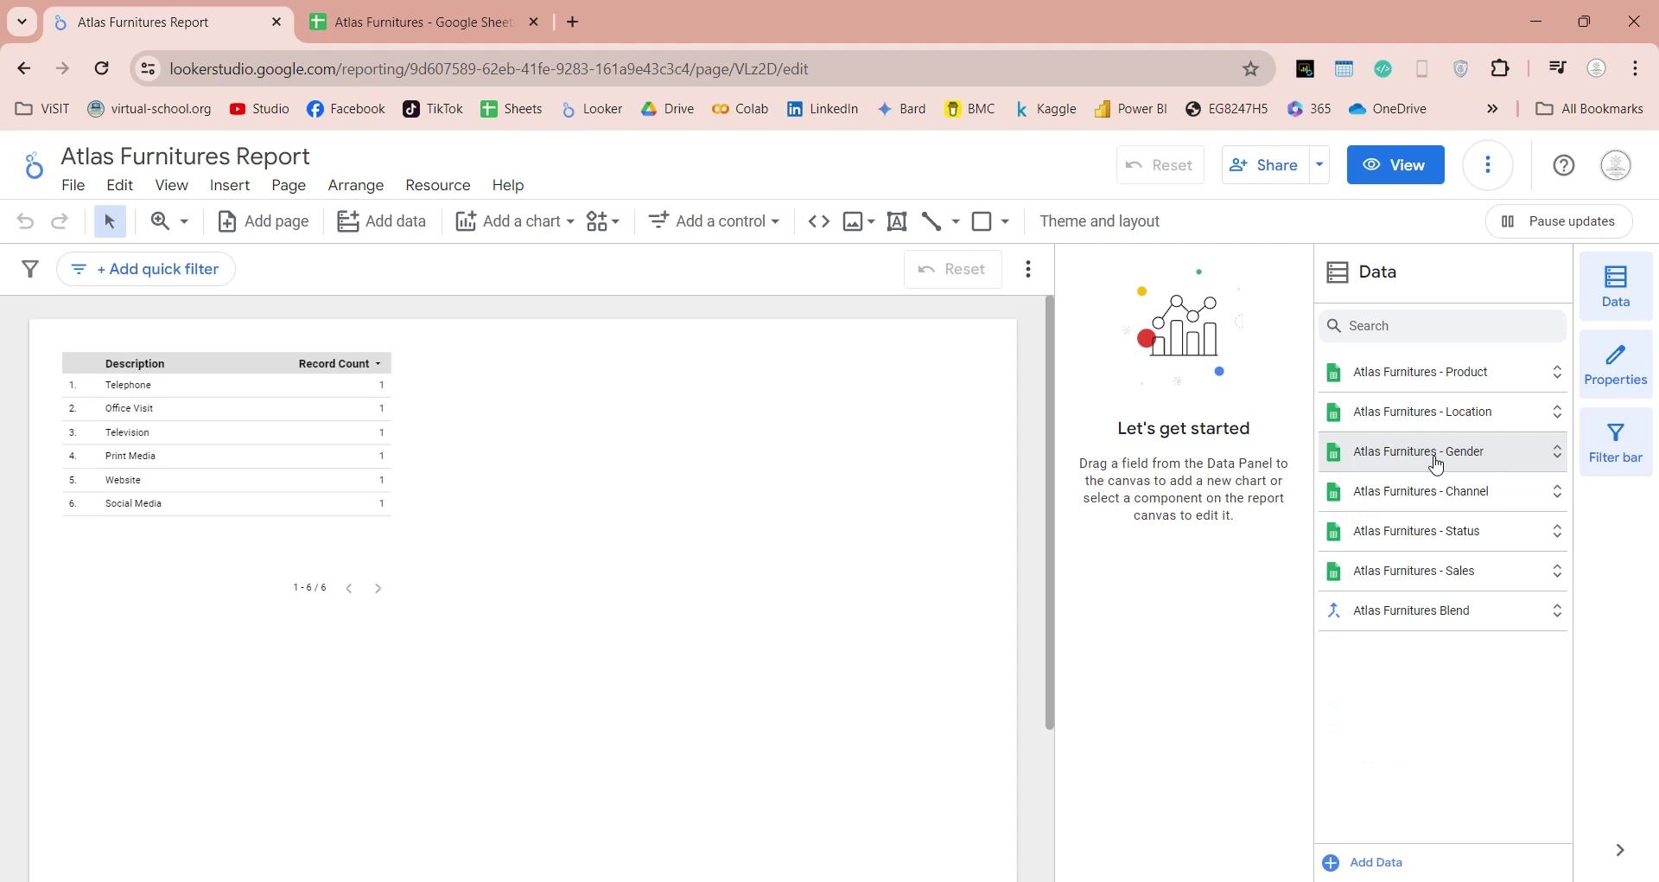
Add Status as a dimension of the Sales table in Atlas Furnitures Blend, save the blend and check its field list.
click(1418, 608)
scroll(1432, 608, down, 3)
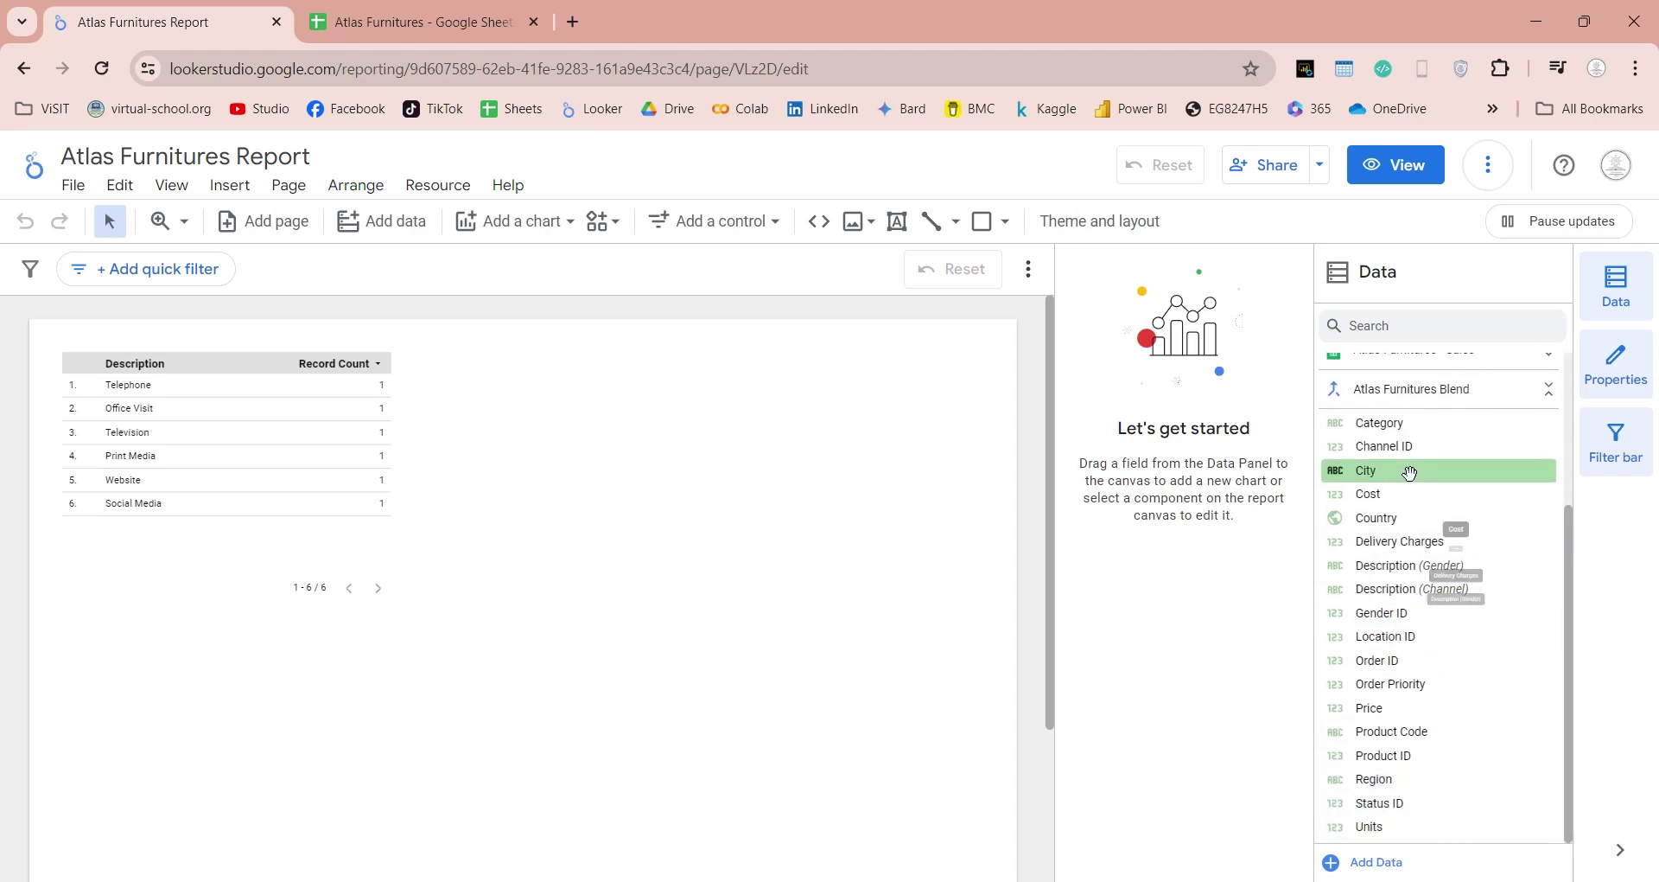
click(432, 187)
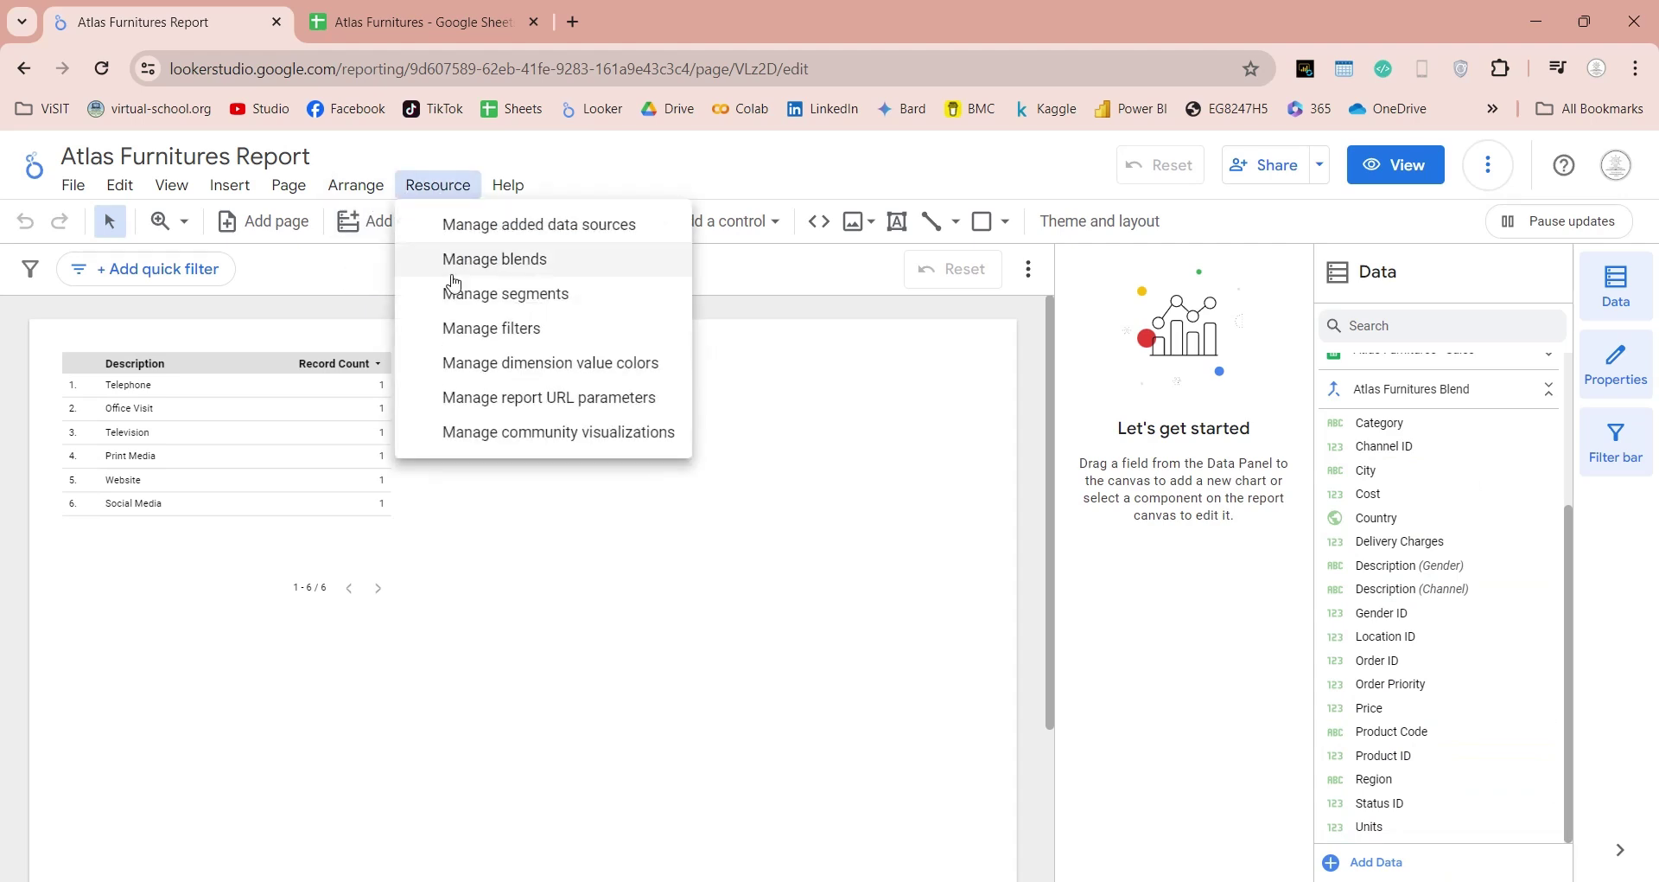
click(493, 257)
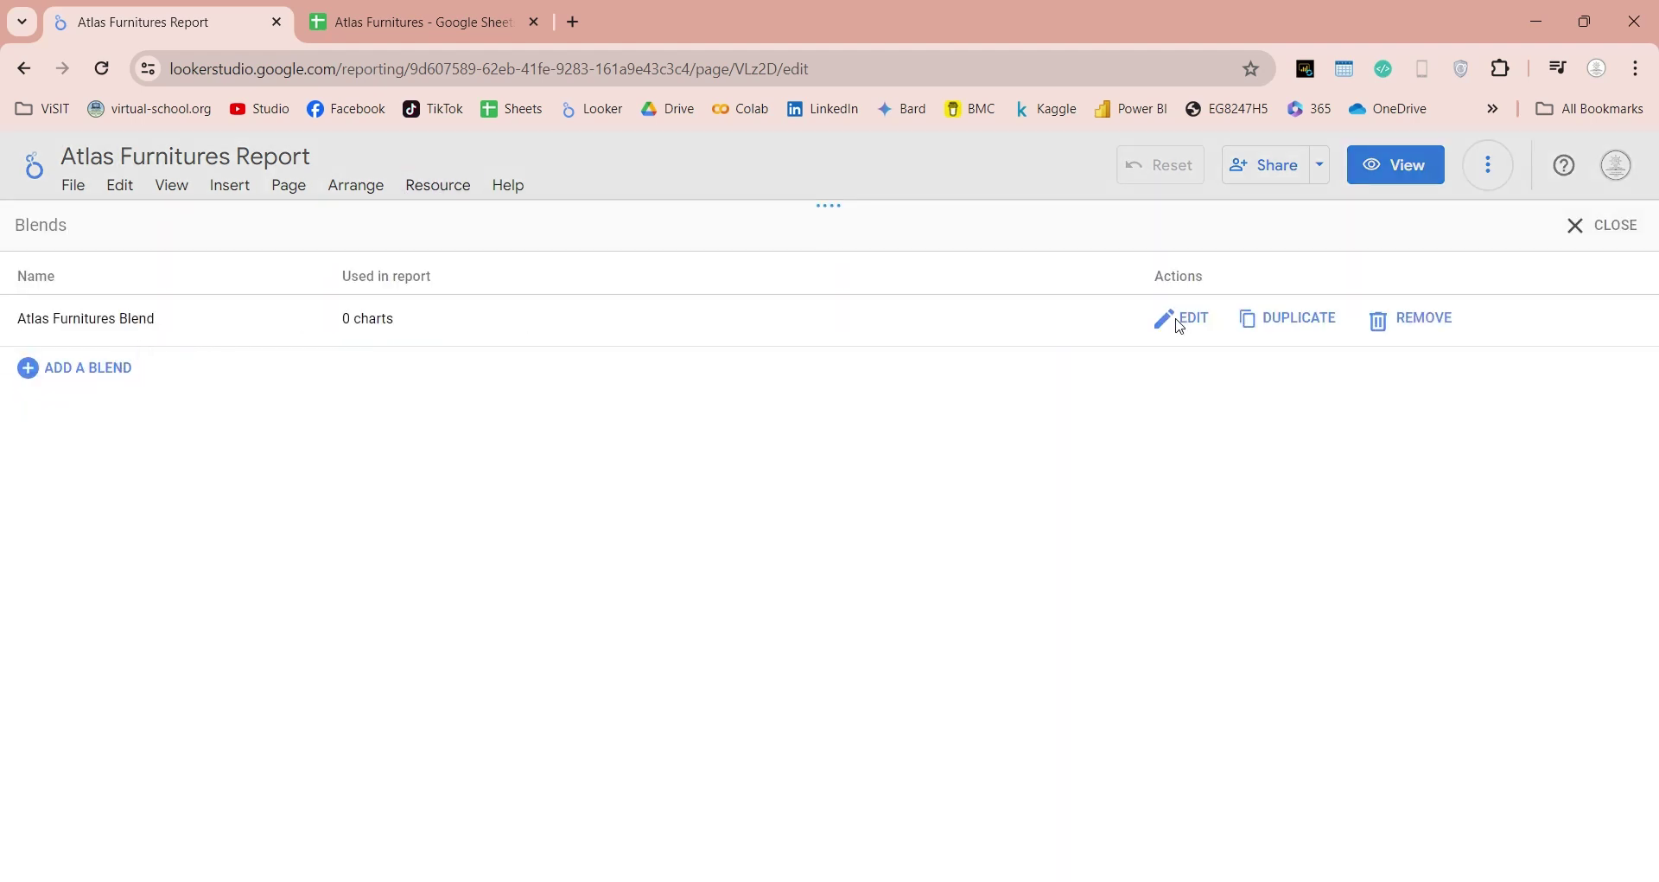
click(1180, 326)
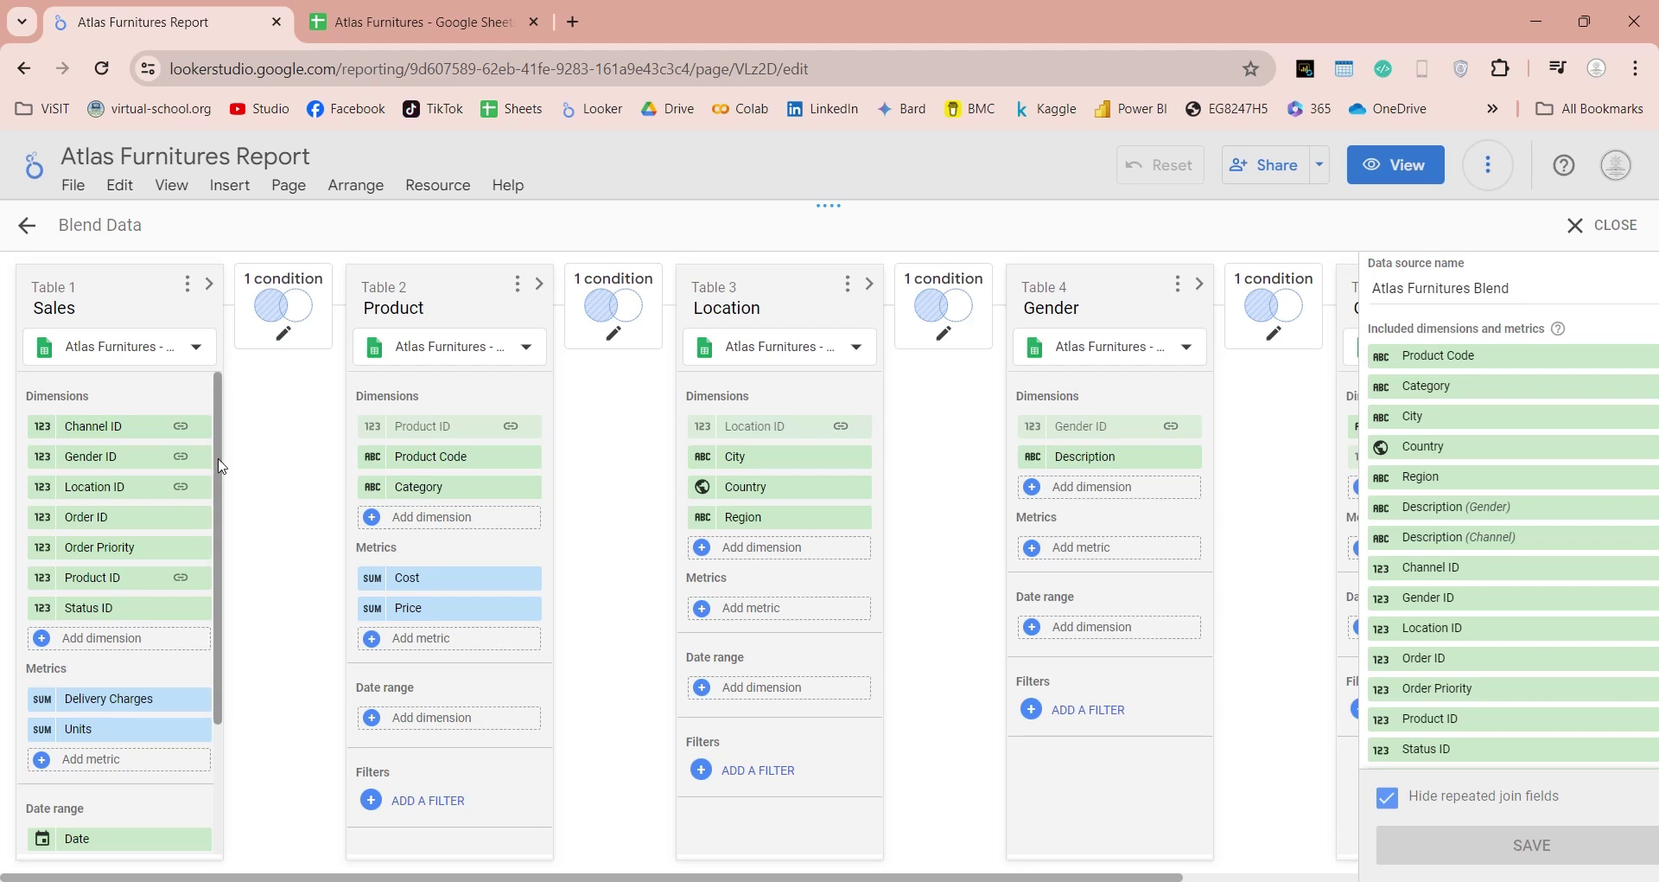
click(209, 283)
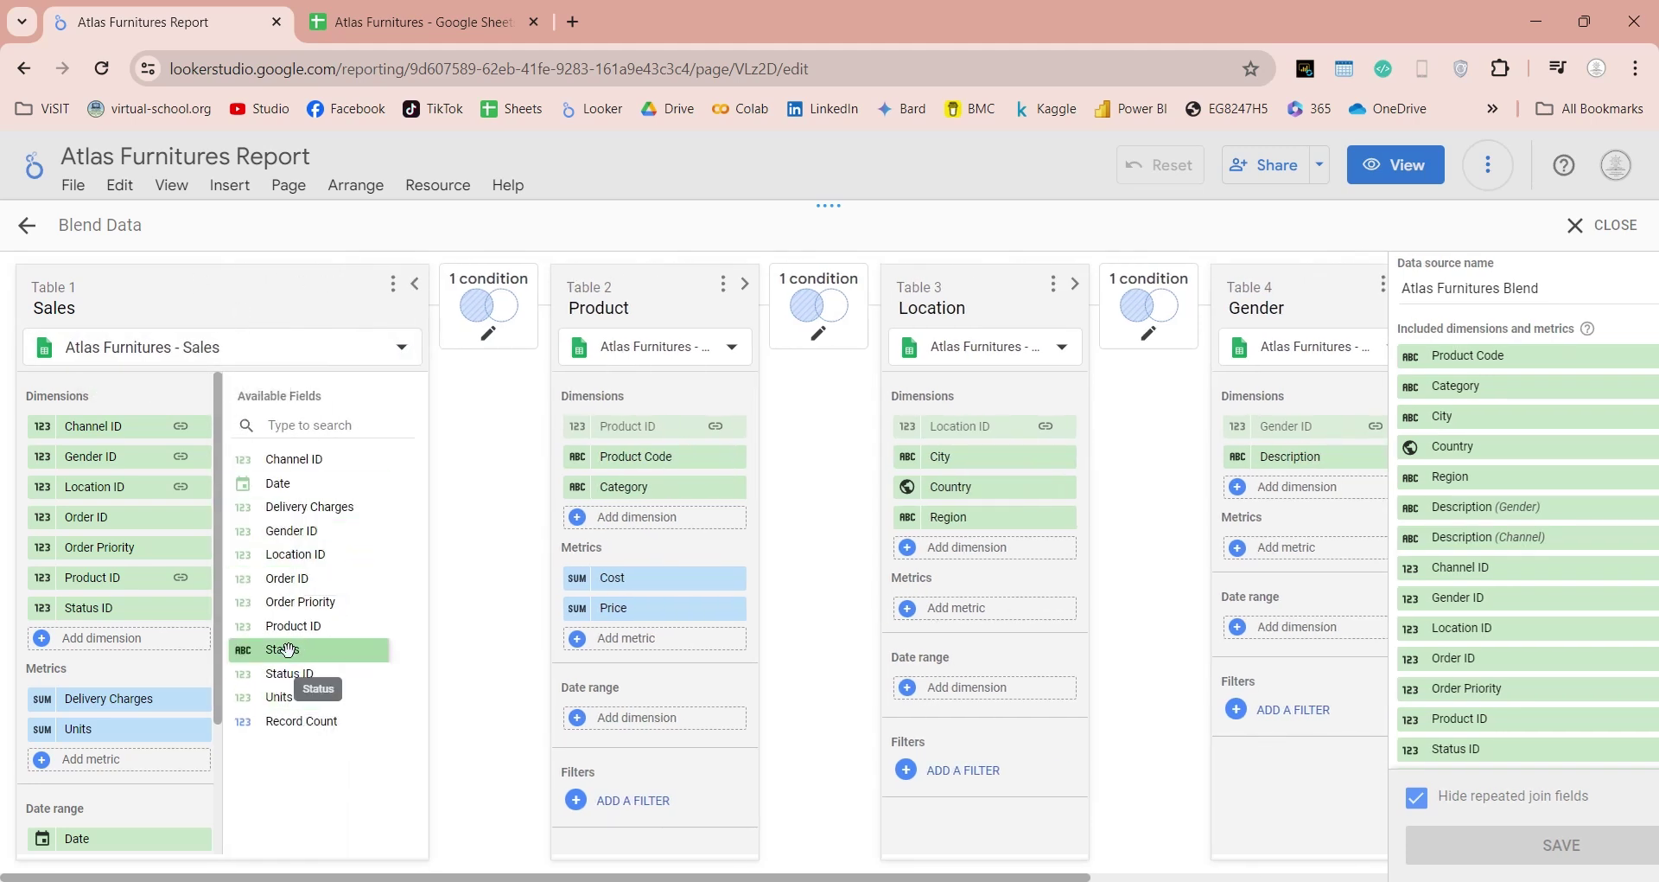
drag(287, 649, 157, 638)
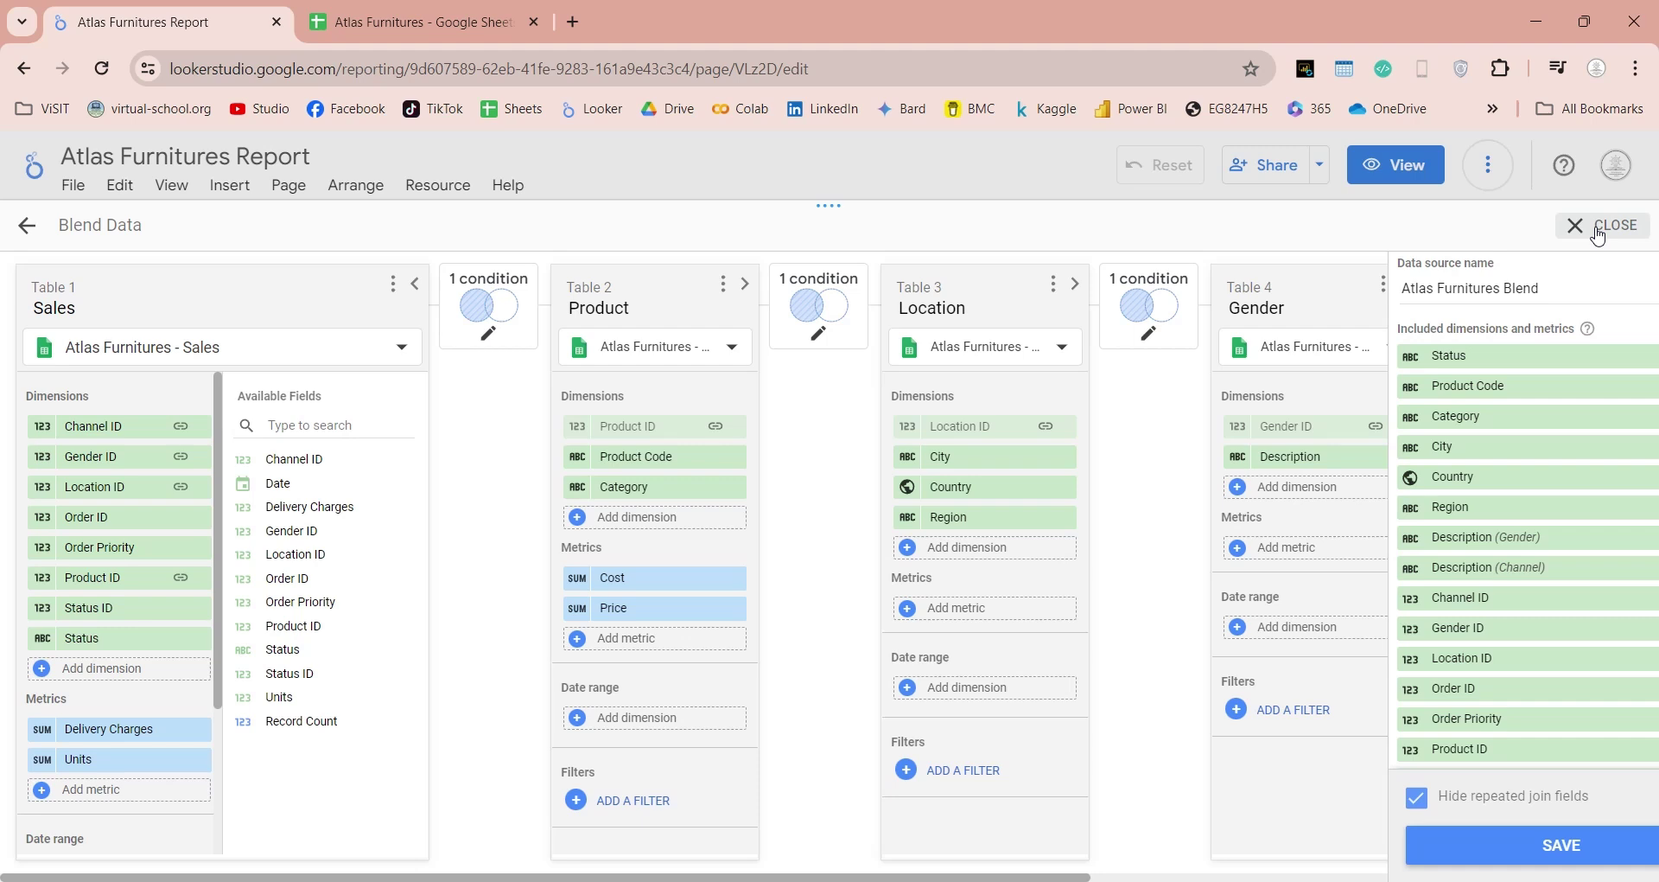
click(1558, 853)
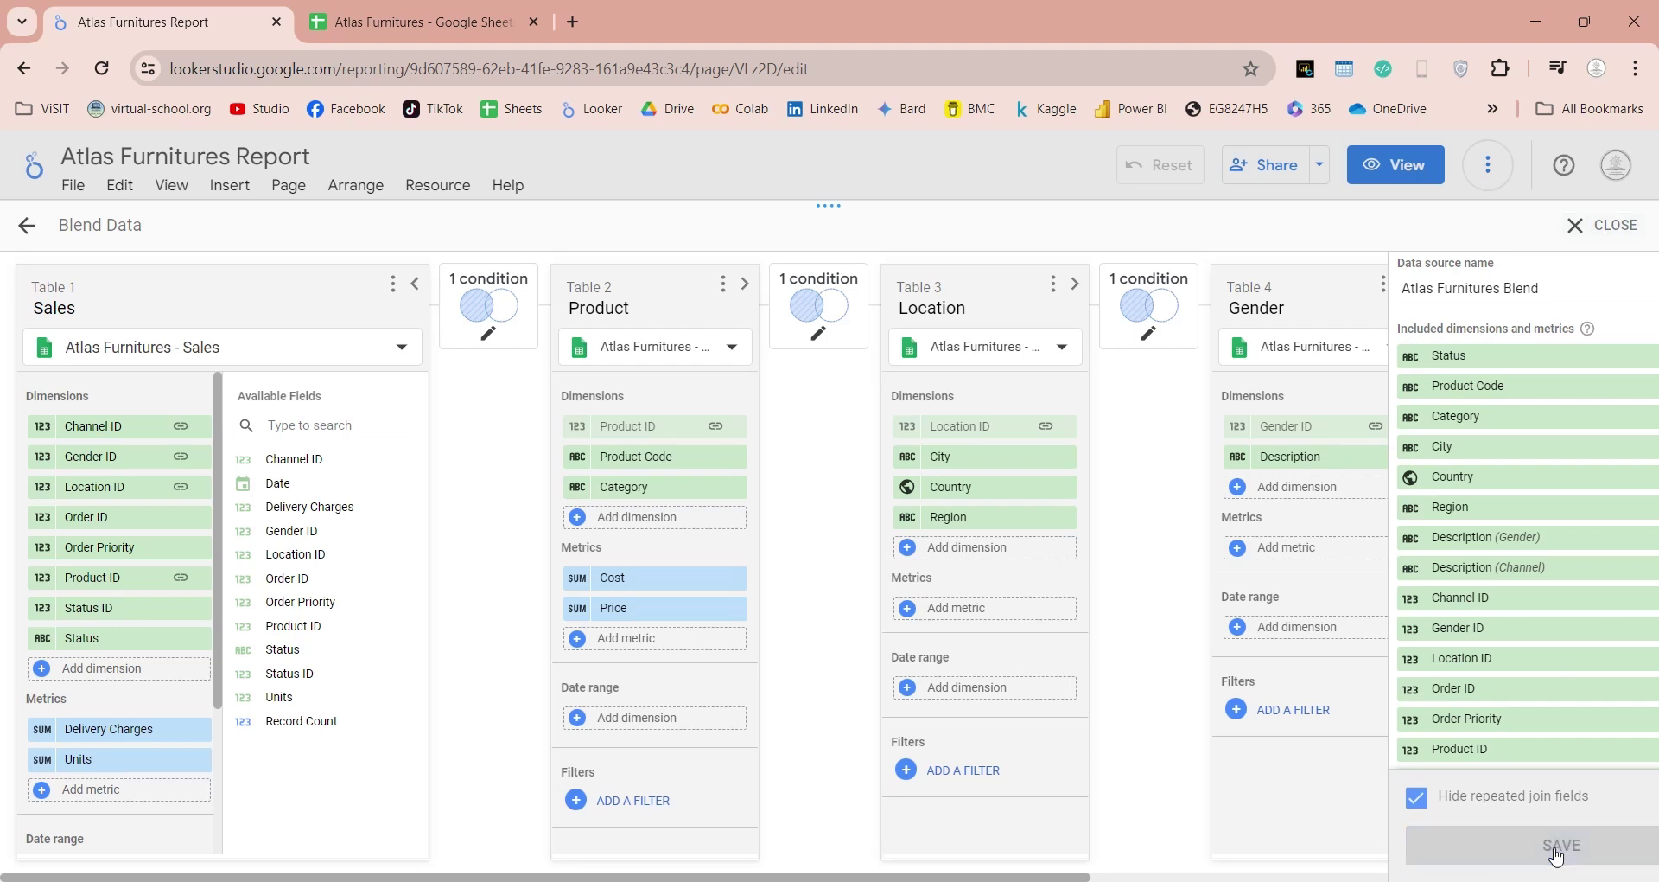
click(1610, 229)
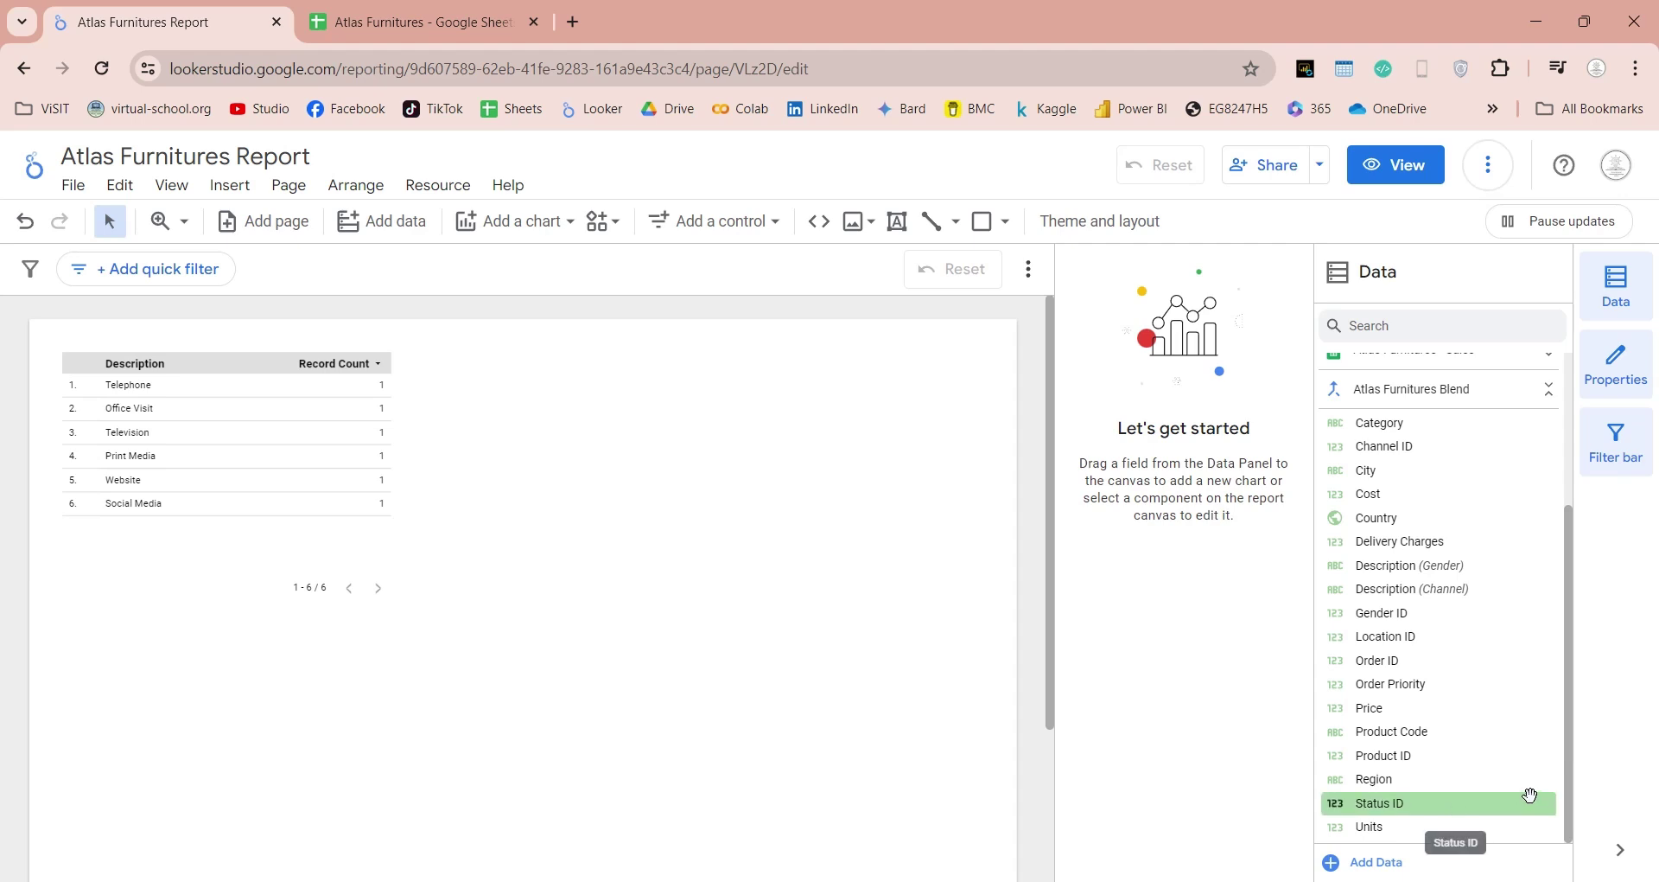
click(1439, 400)
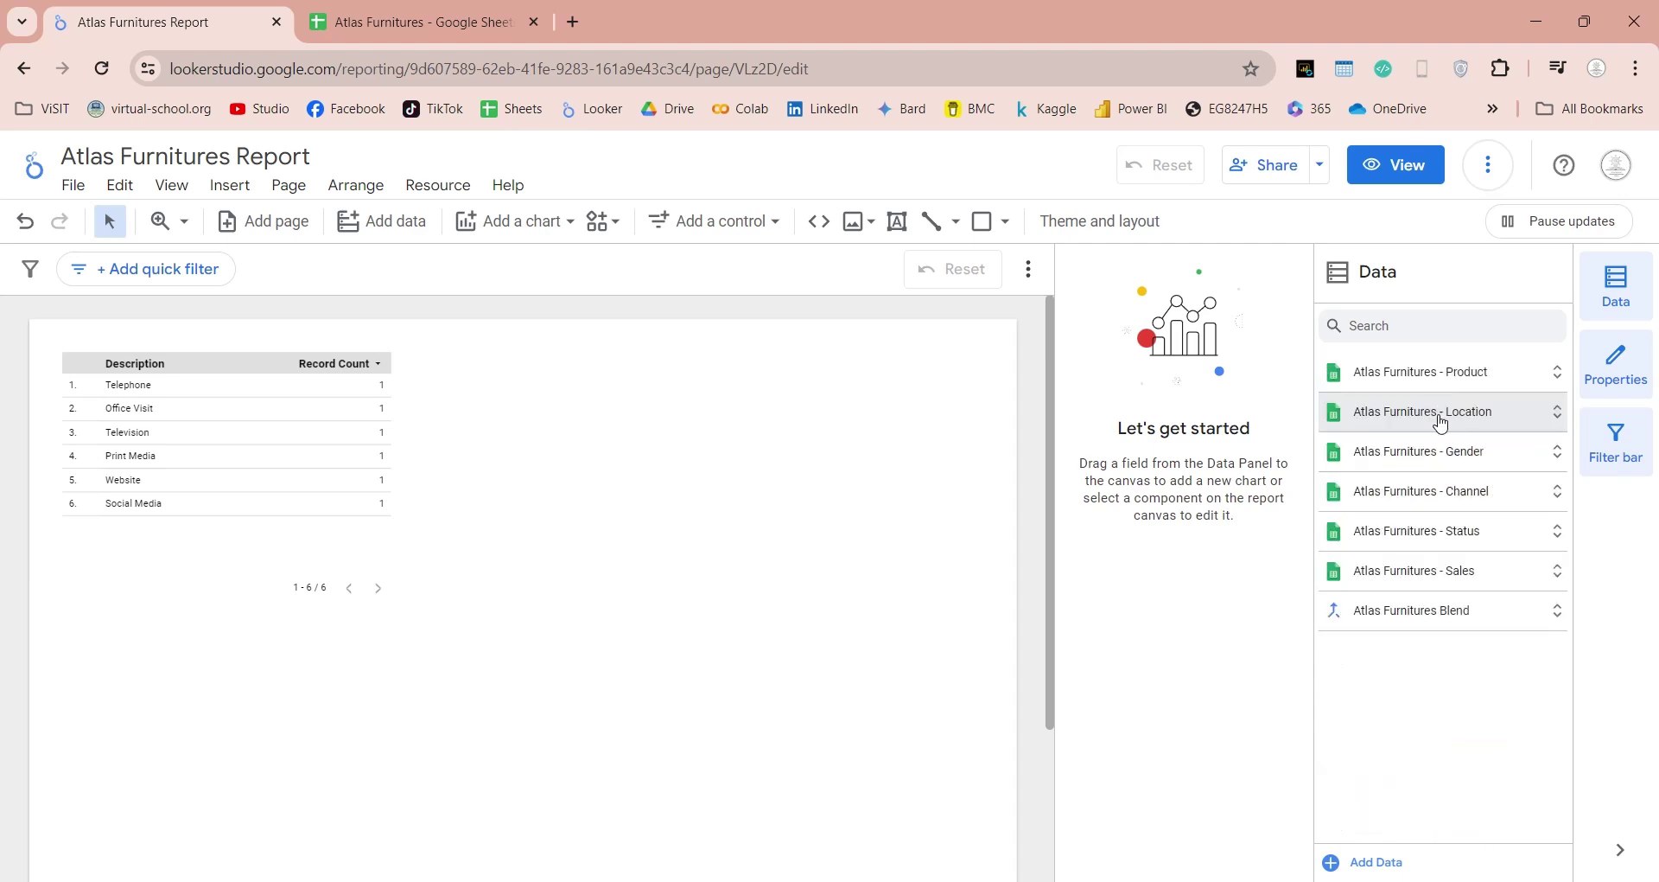
click(1474, 610)
scroll(1474, 611, down, 3)
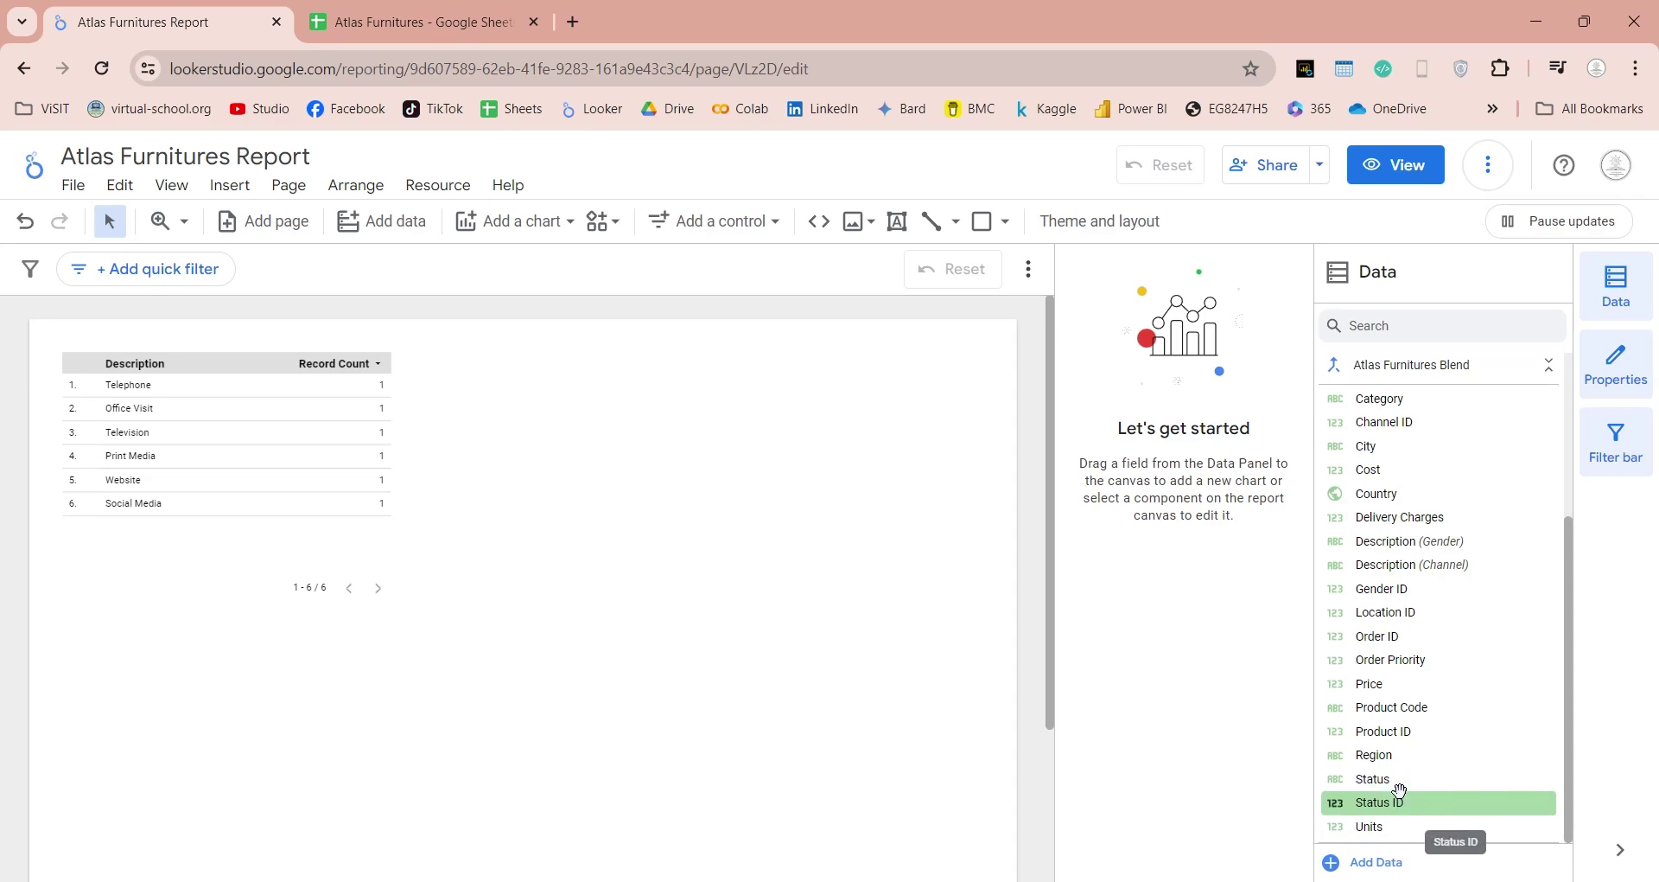
Show the grid on the report page, set snapping to Grid and move the channel table closer to the page's upper-left corner.
click(340, 459)
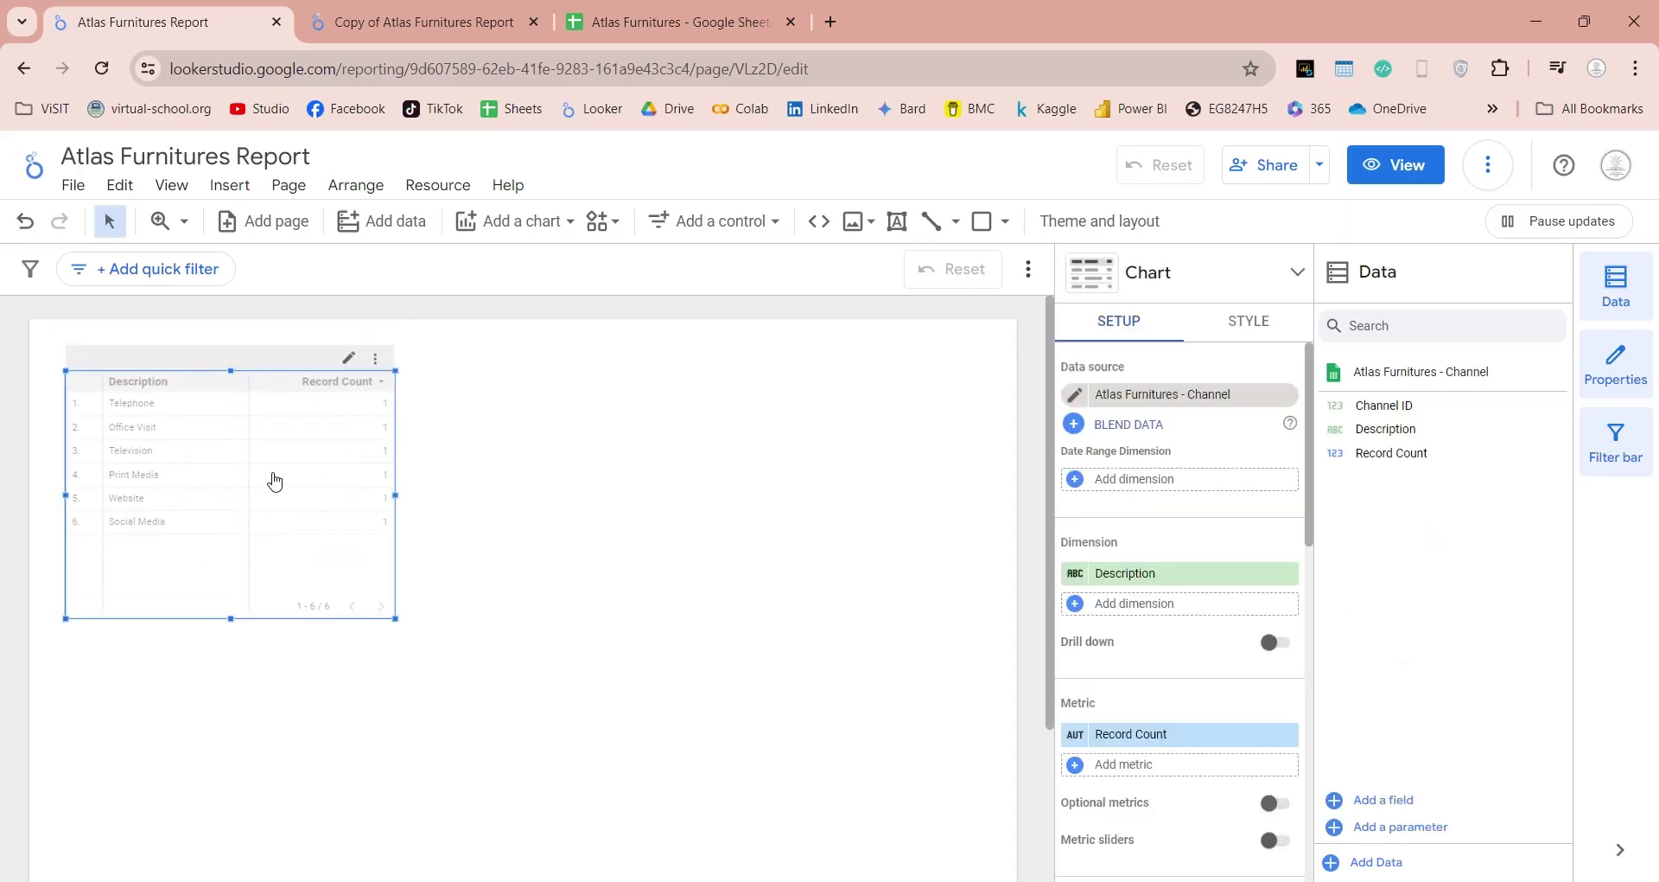
drag(274, 481, 279, 448)
click(172, 185)
mouse_move(212, 261)
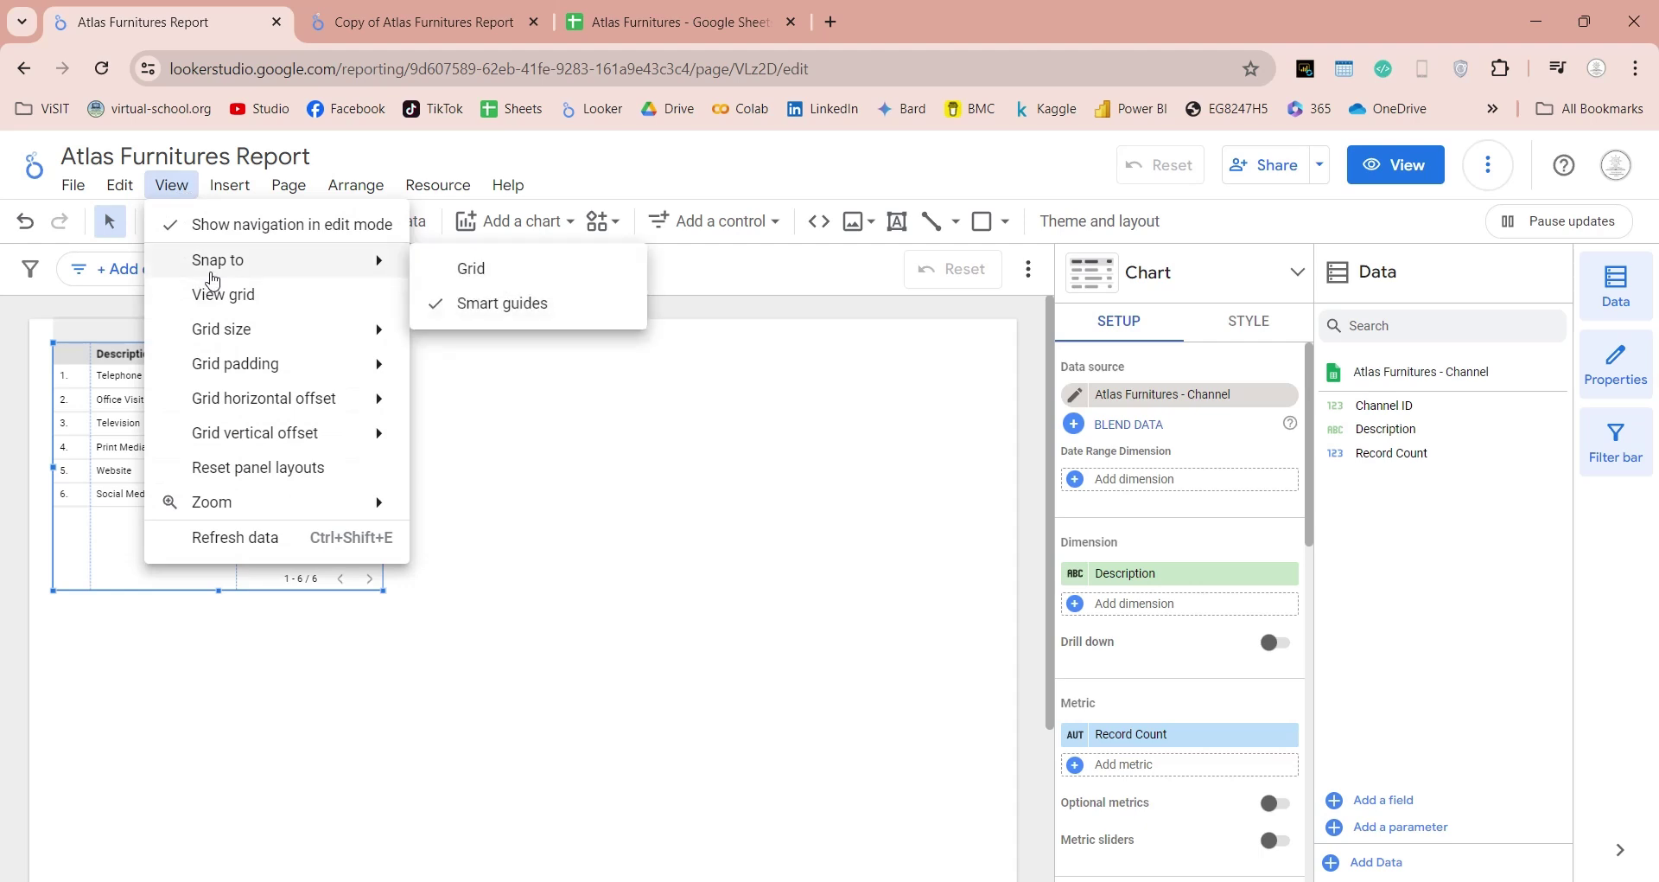
click(454, 273)
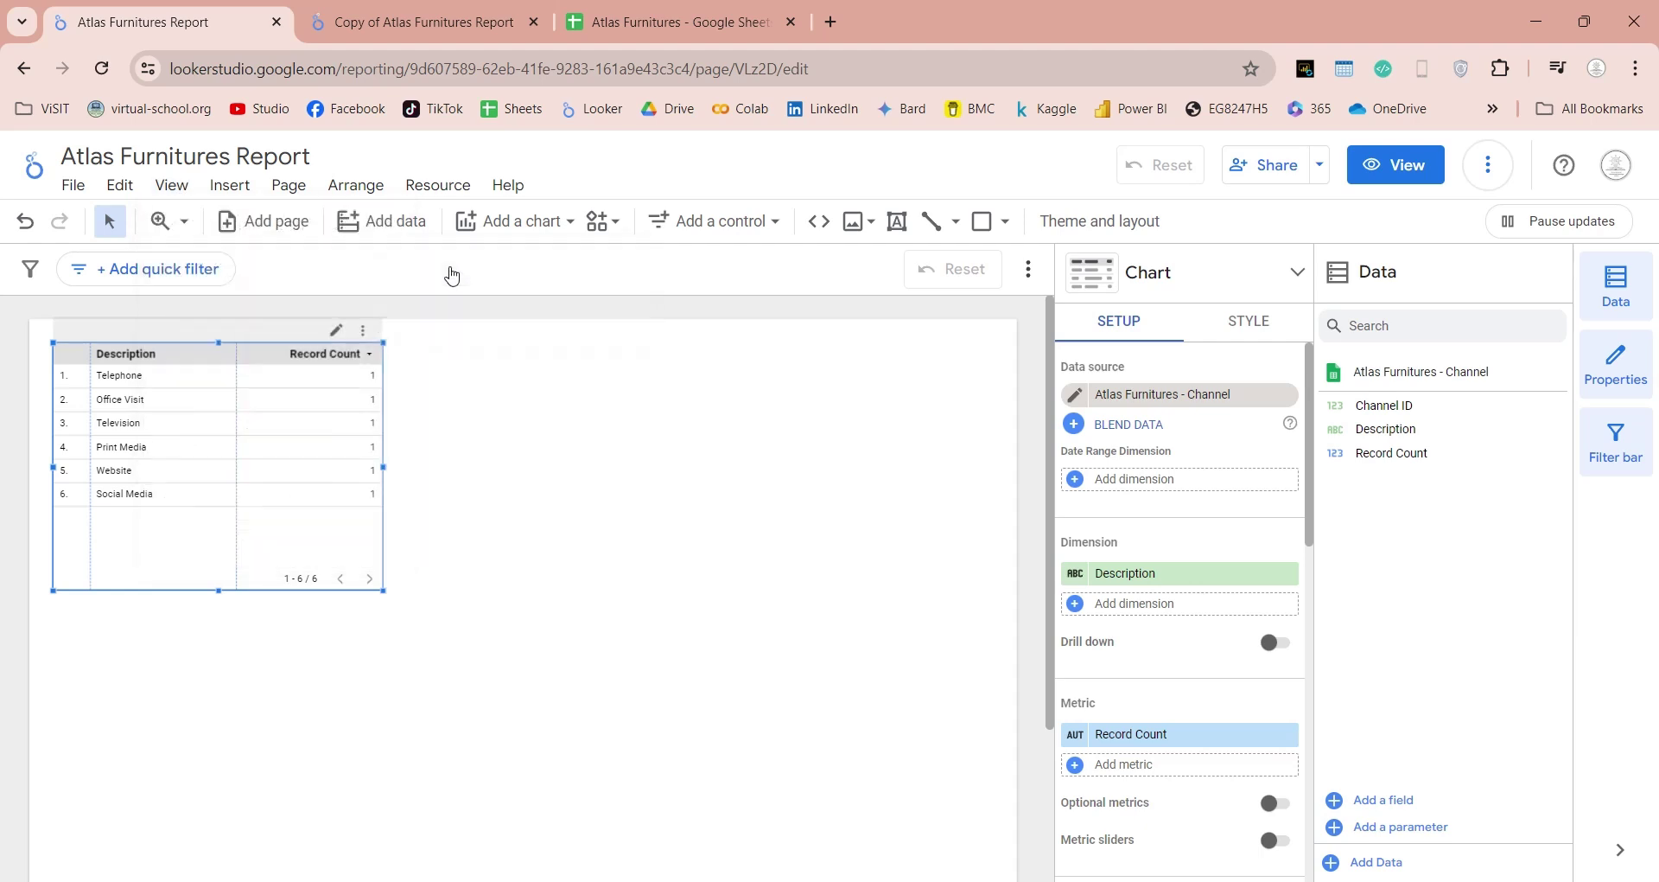
click(164, 189)
mouse_move(215, 260)
click(463, 264)
mouse_move(223, 395)
mouse_down()
mouse_move(241, 392)
mouse_move(209, 383)
mouse_up()
click(418, 427)
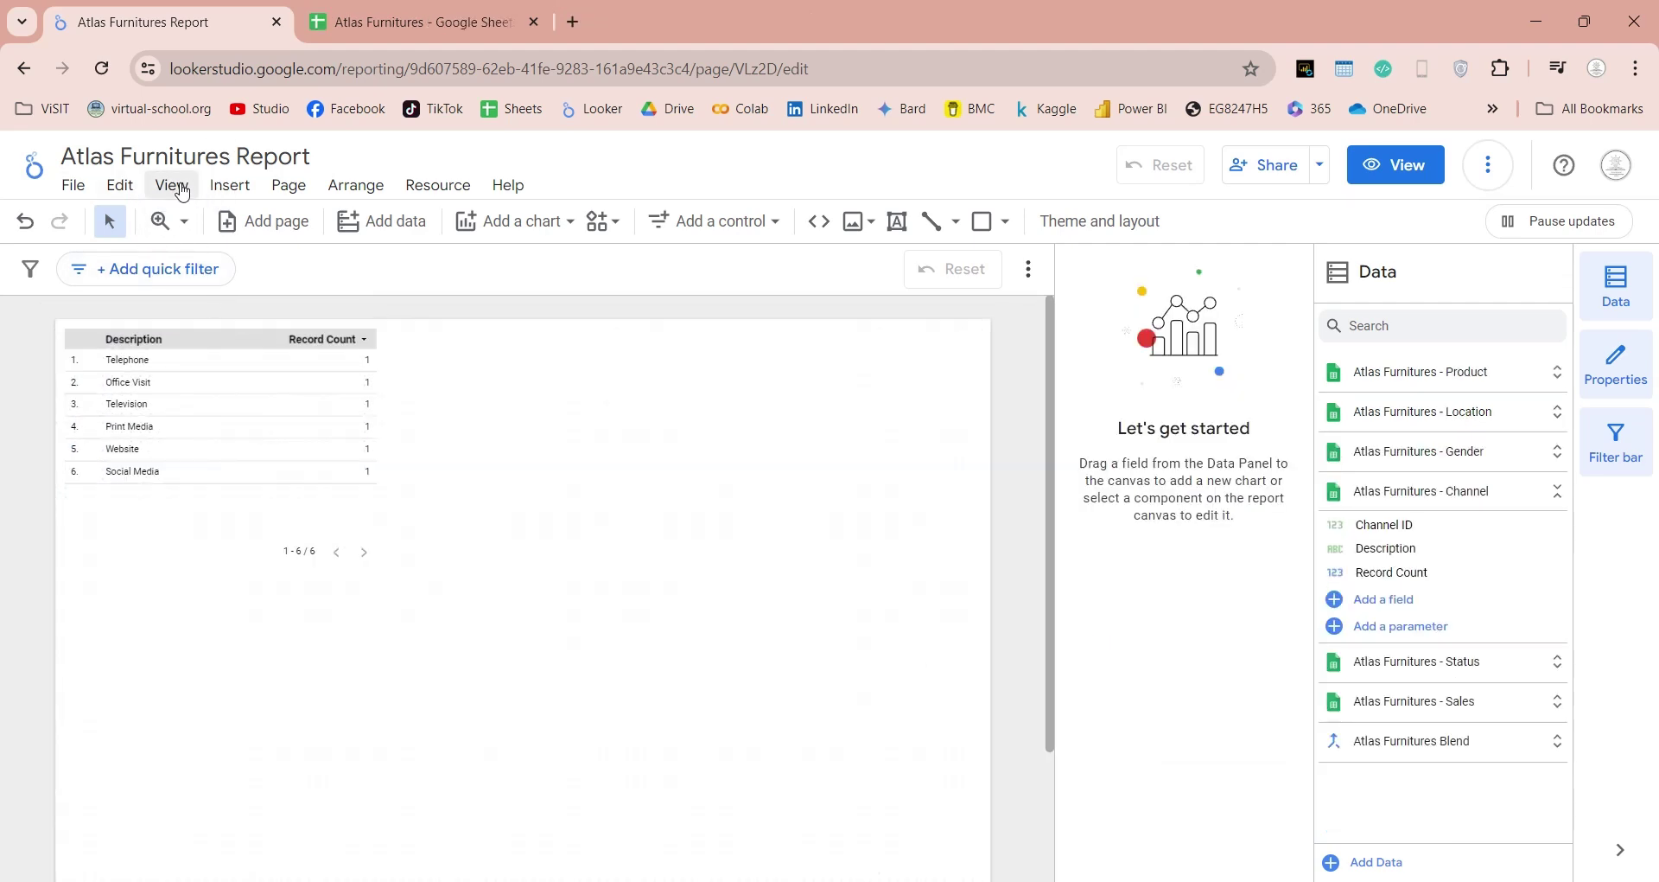
Set the report page's grid size to 24.
click(171, 185)
mouse_move(223, 329)
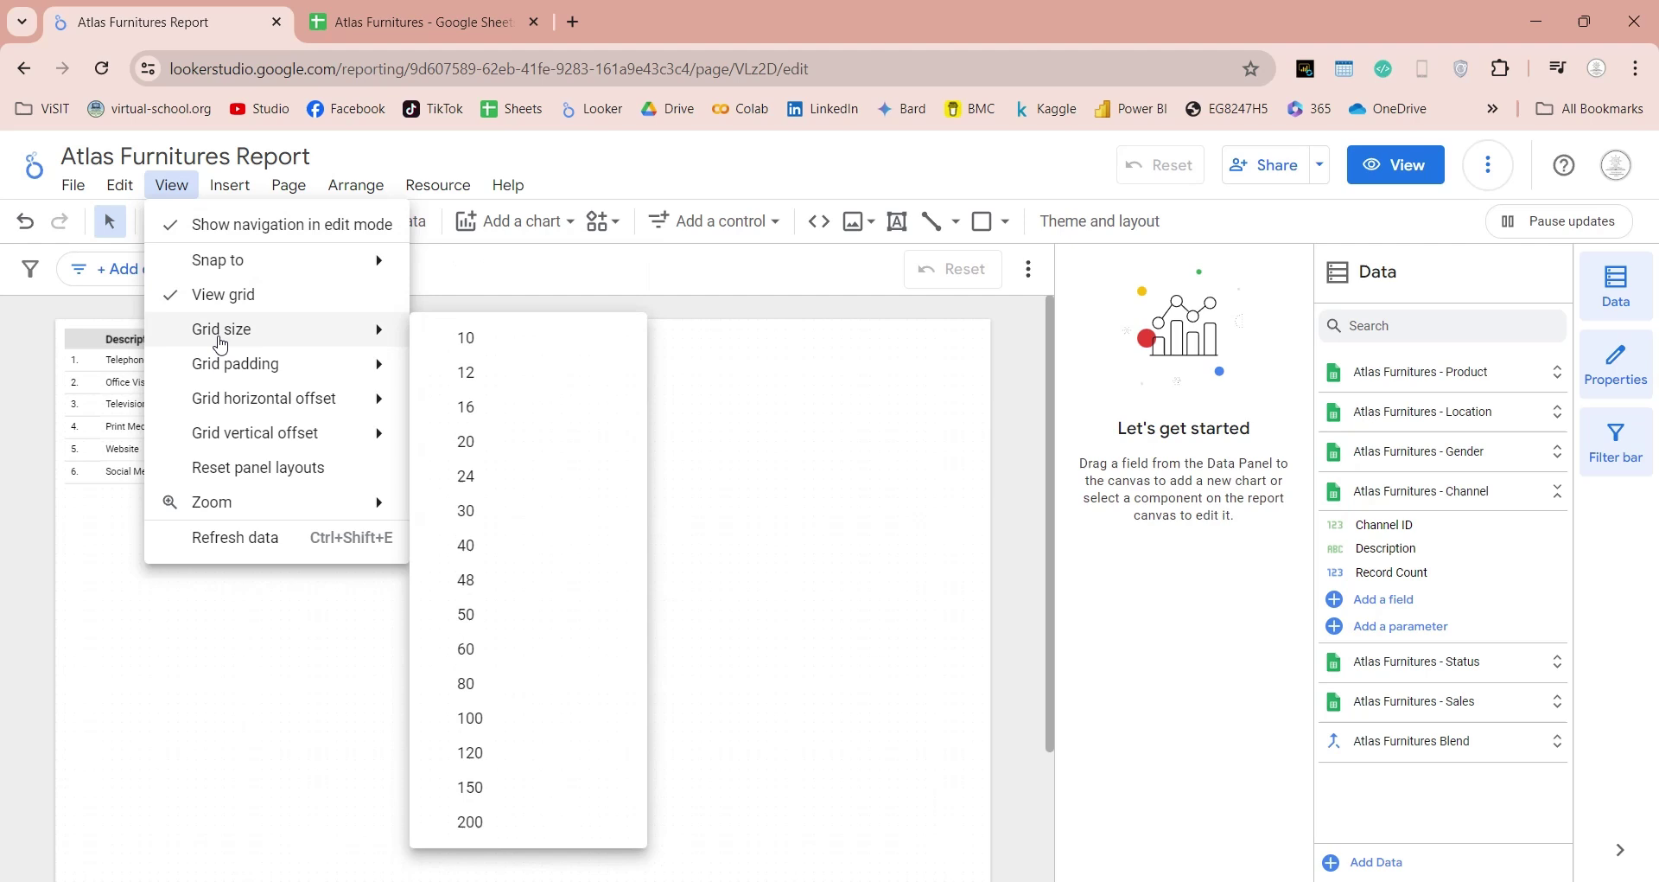
click(493, 482)
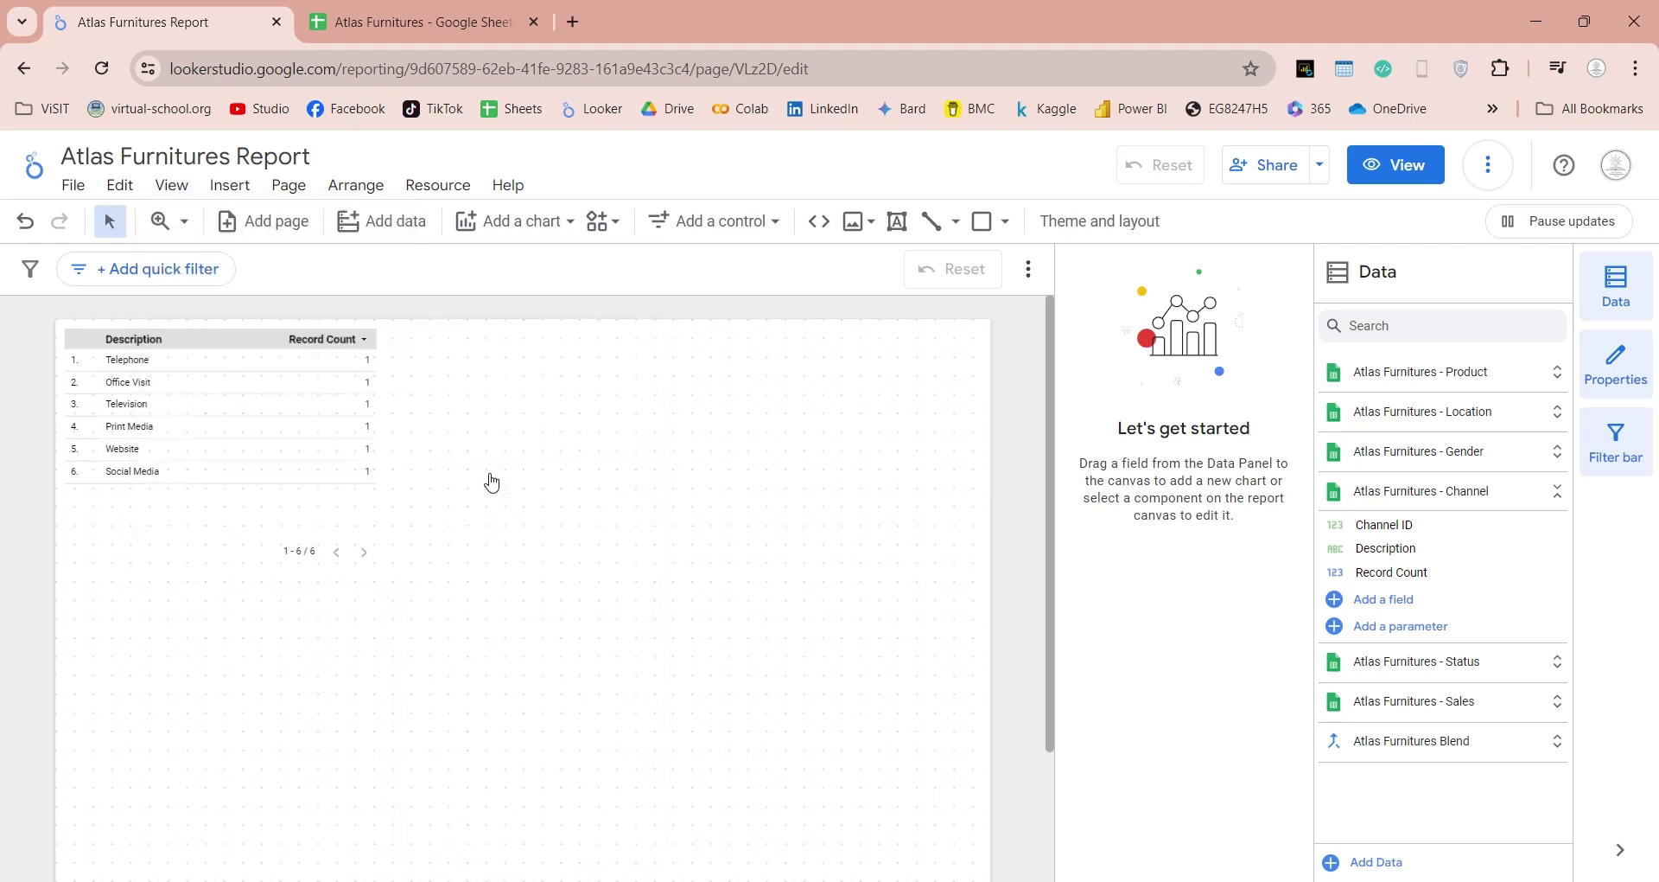
Change the current page's canvas size to Screen (16:9) - Landscape.
click(286, 198)
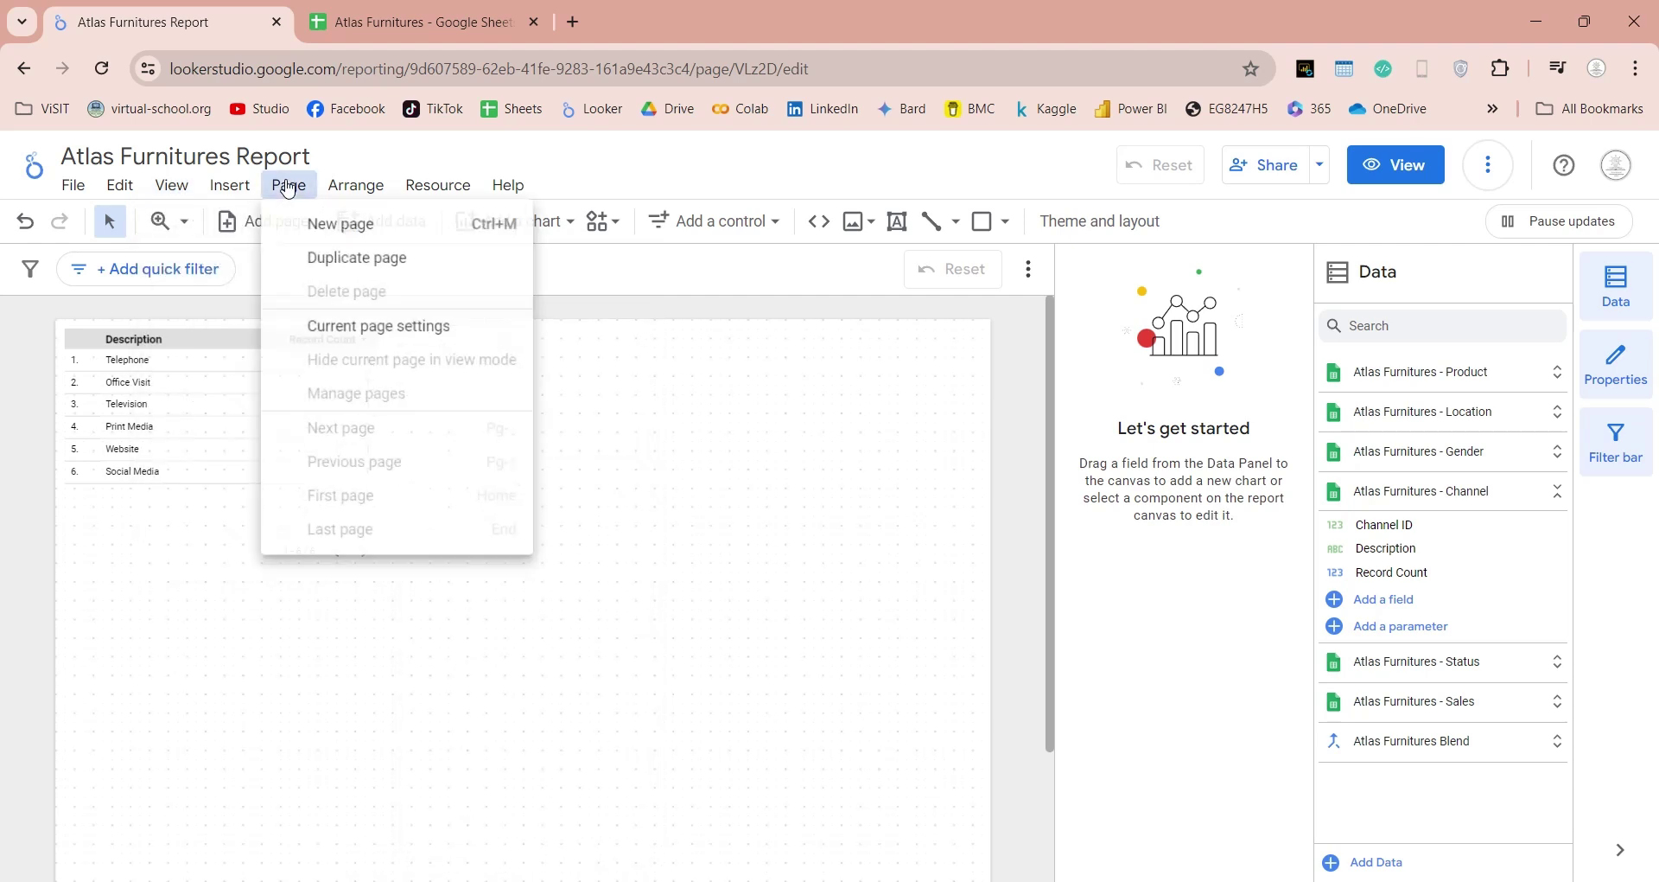
click(339, 326)
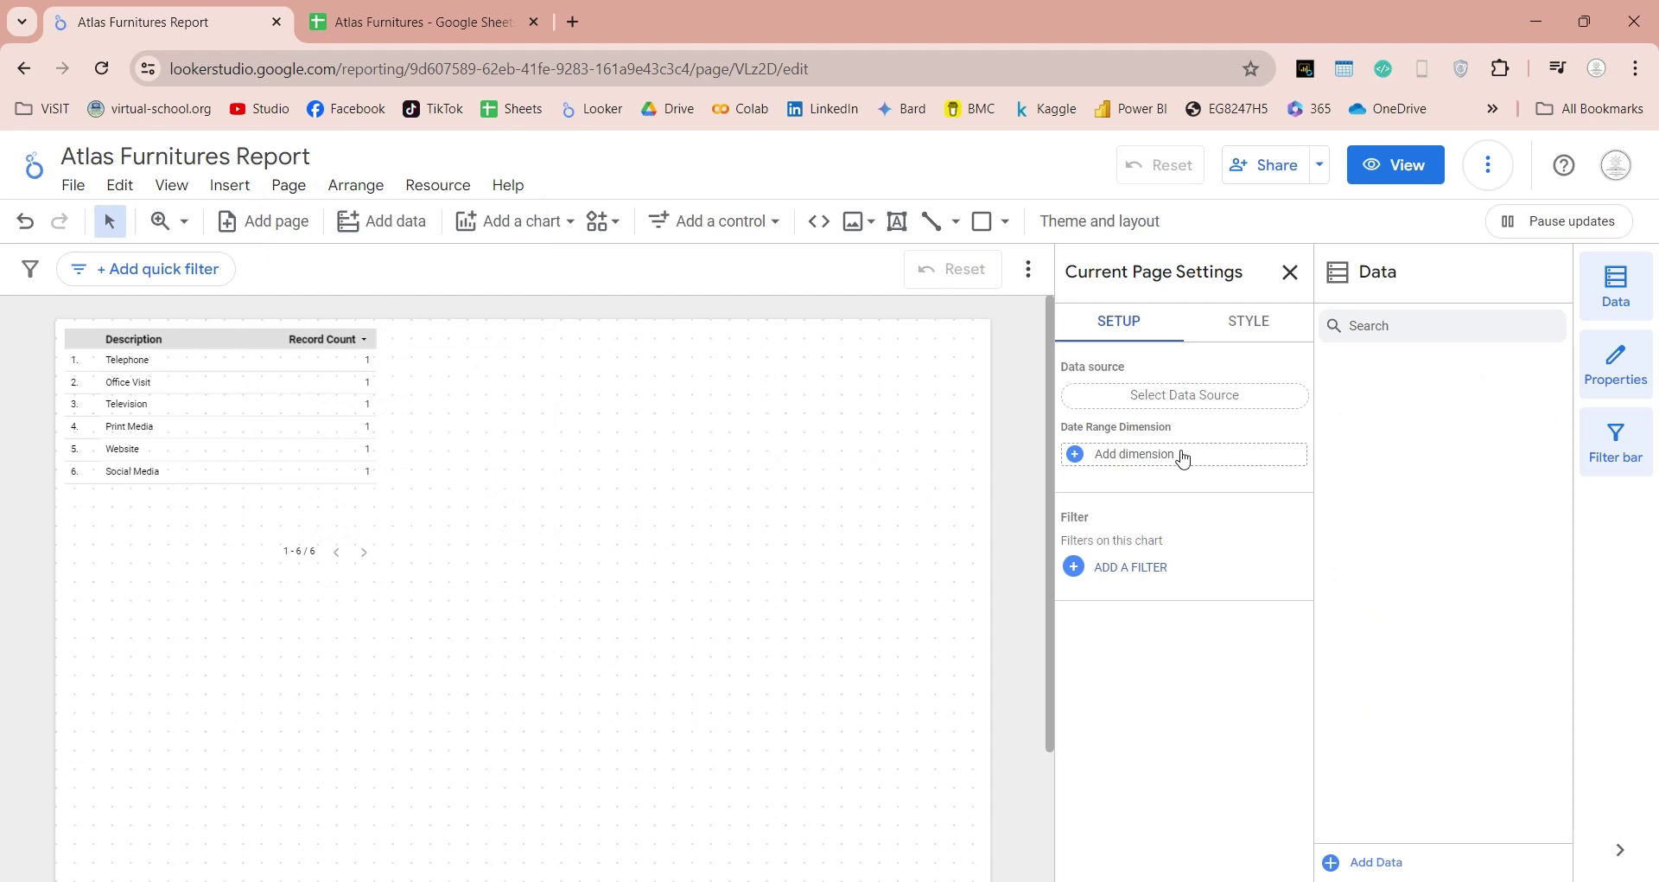
click(1271, 337)
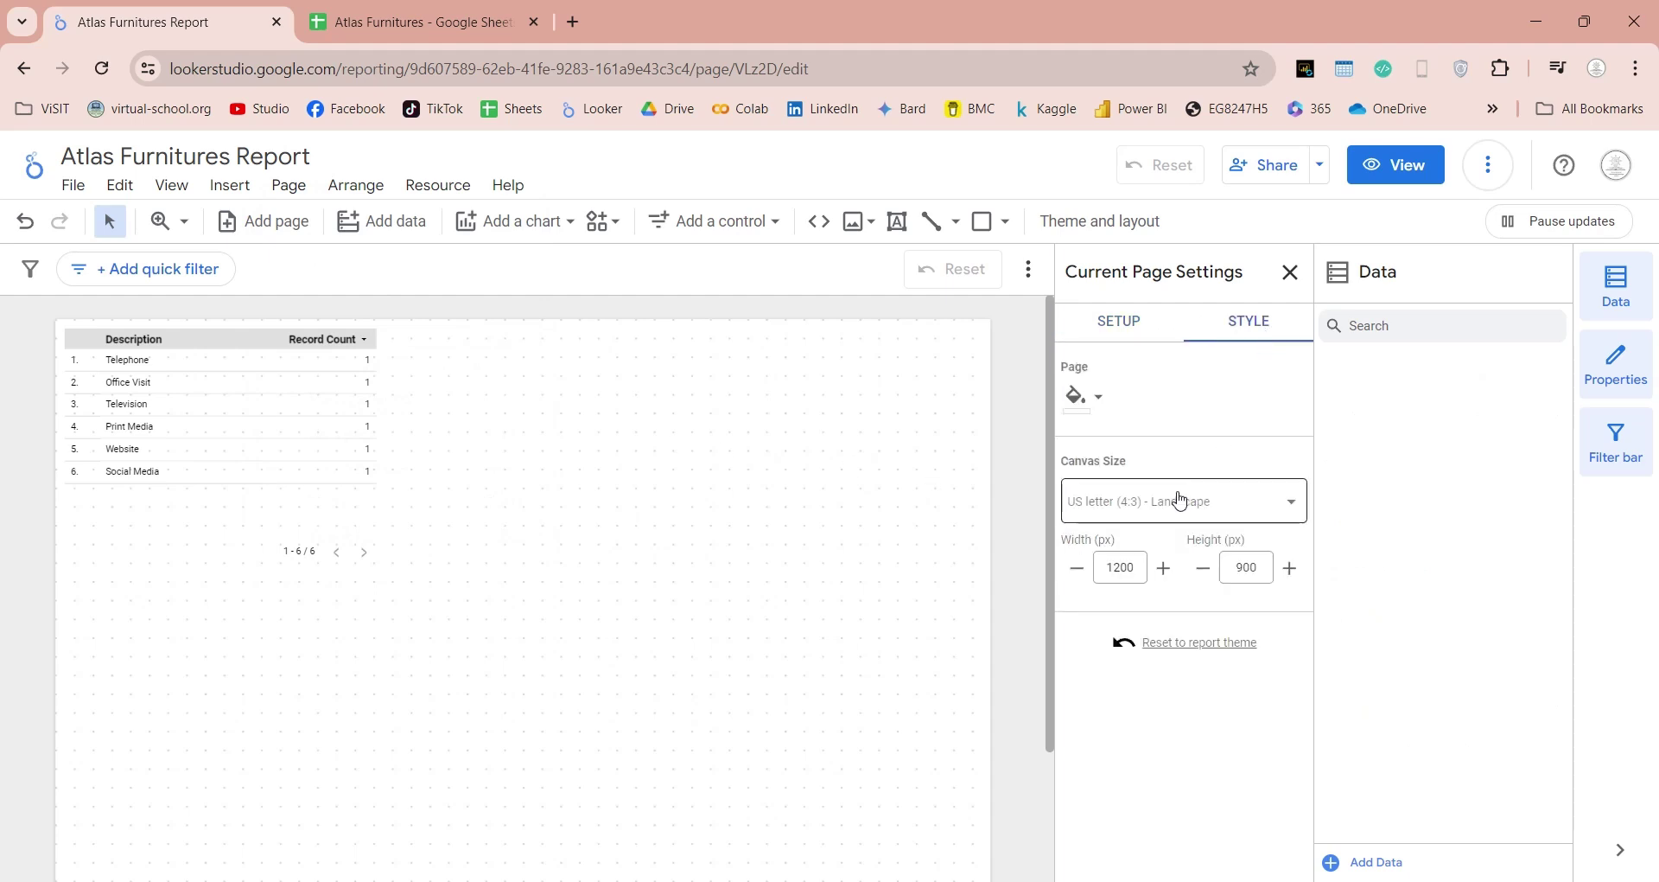
click(1181, 501)
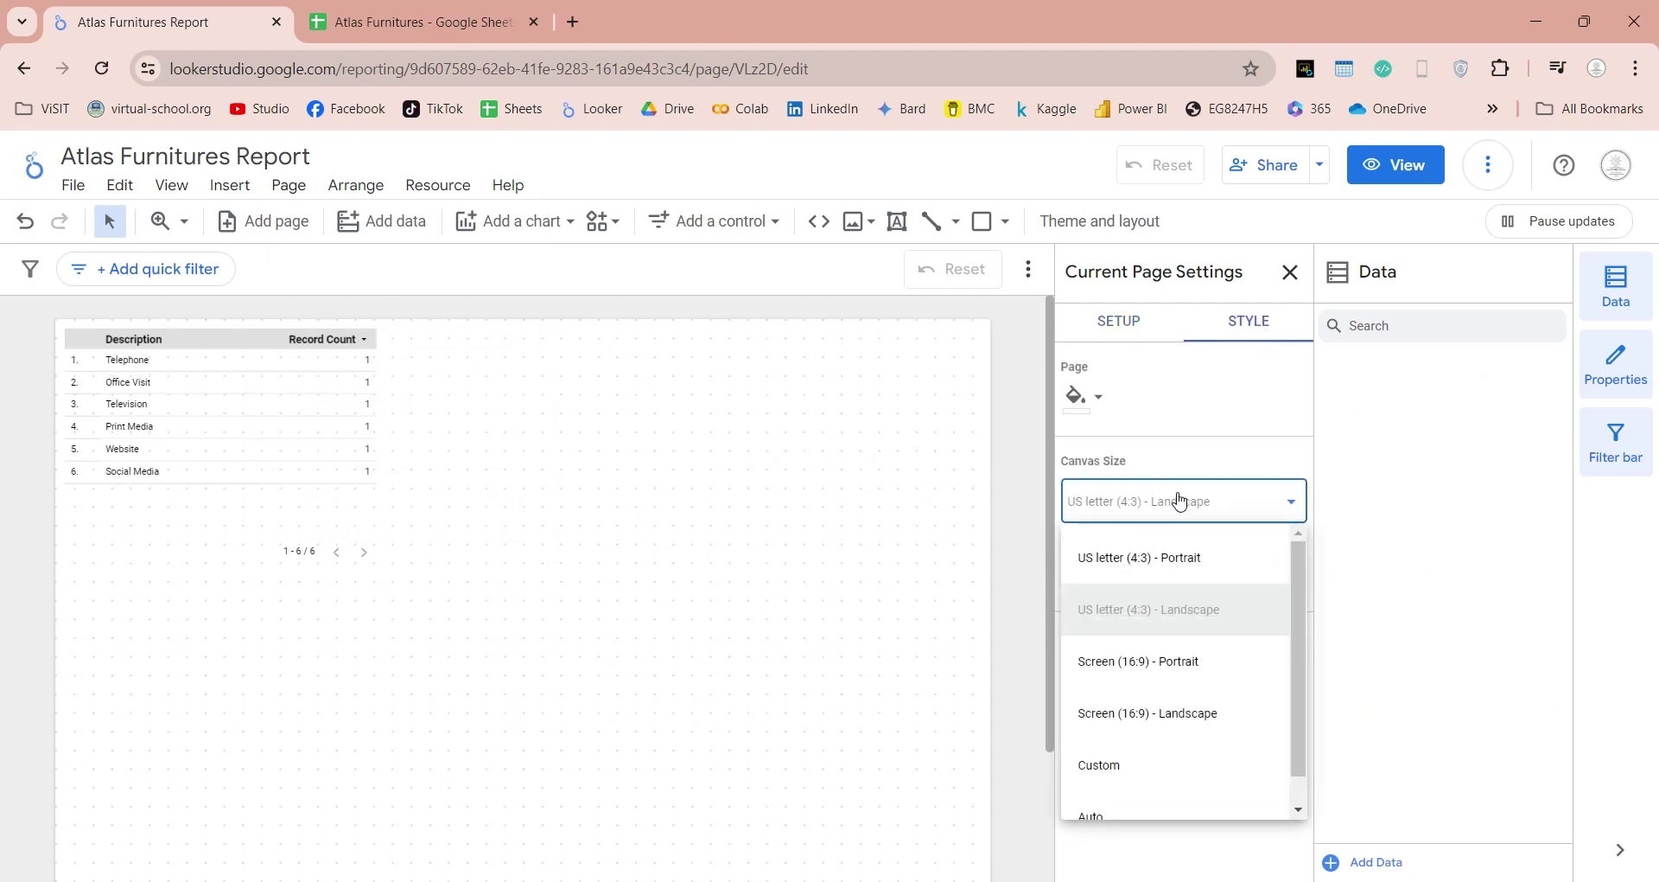
click(1186, 713)
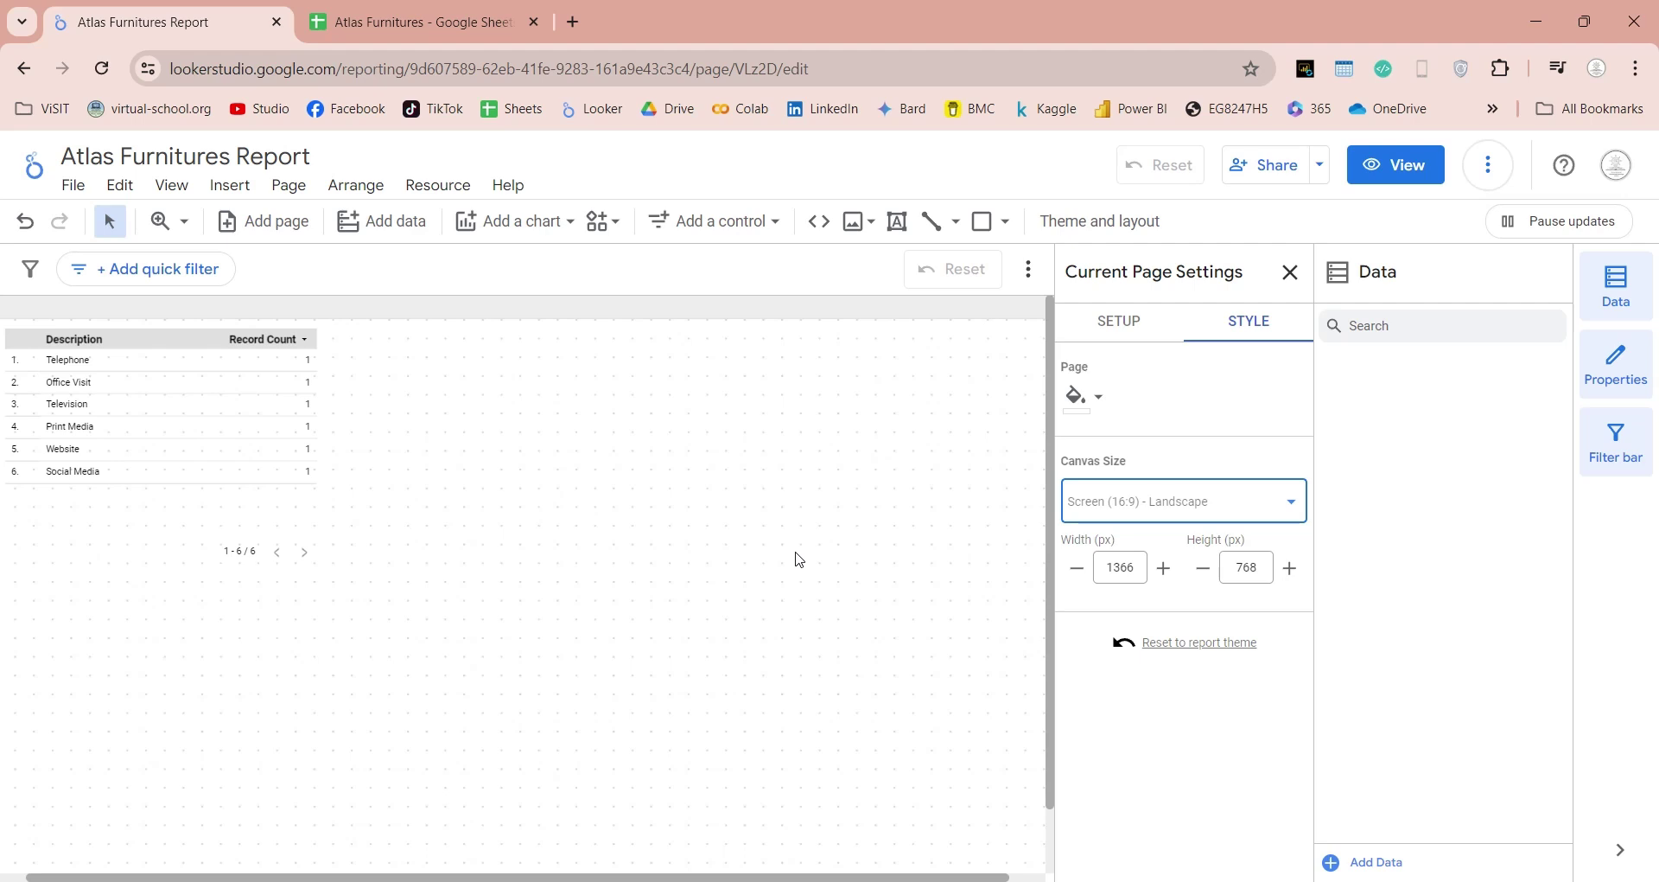
Delete the channel table and add a text box along the page's upper edge reading Atlas Furnitures - Sales Report.
click(306, 519)
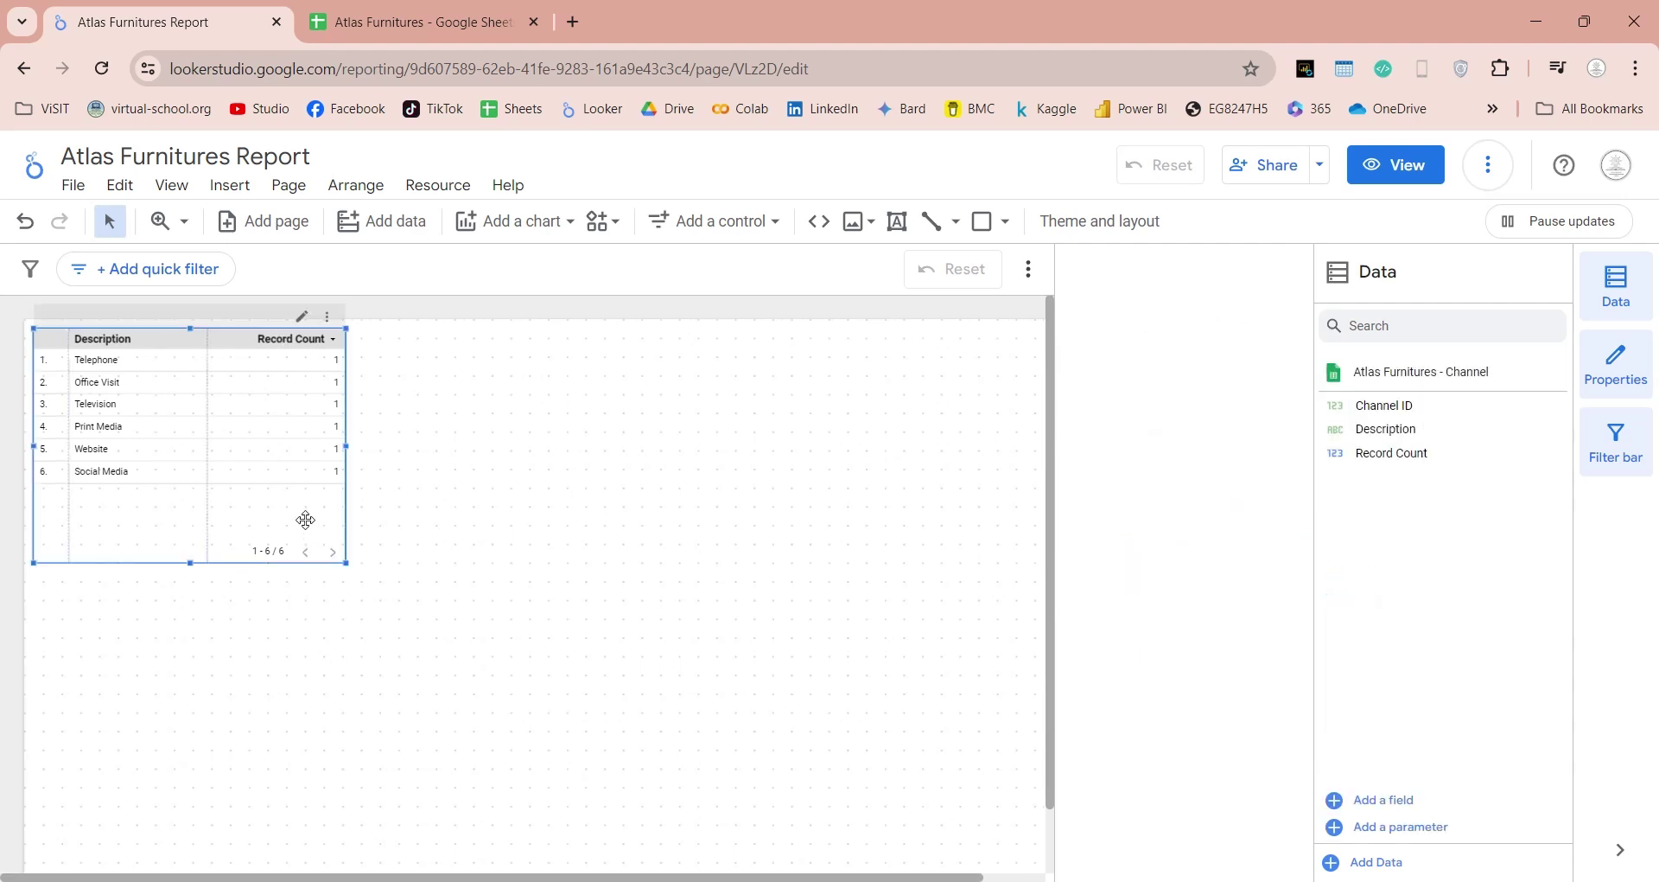
key(Delete)
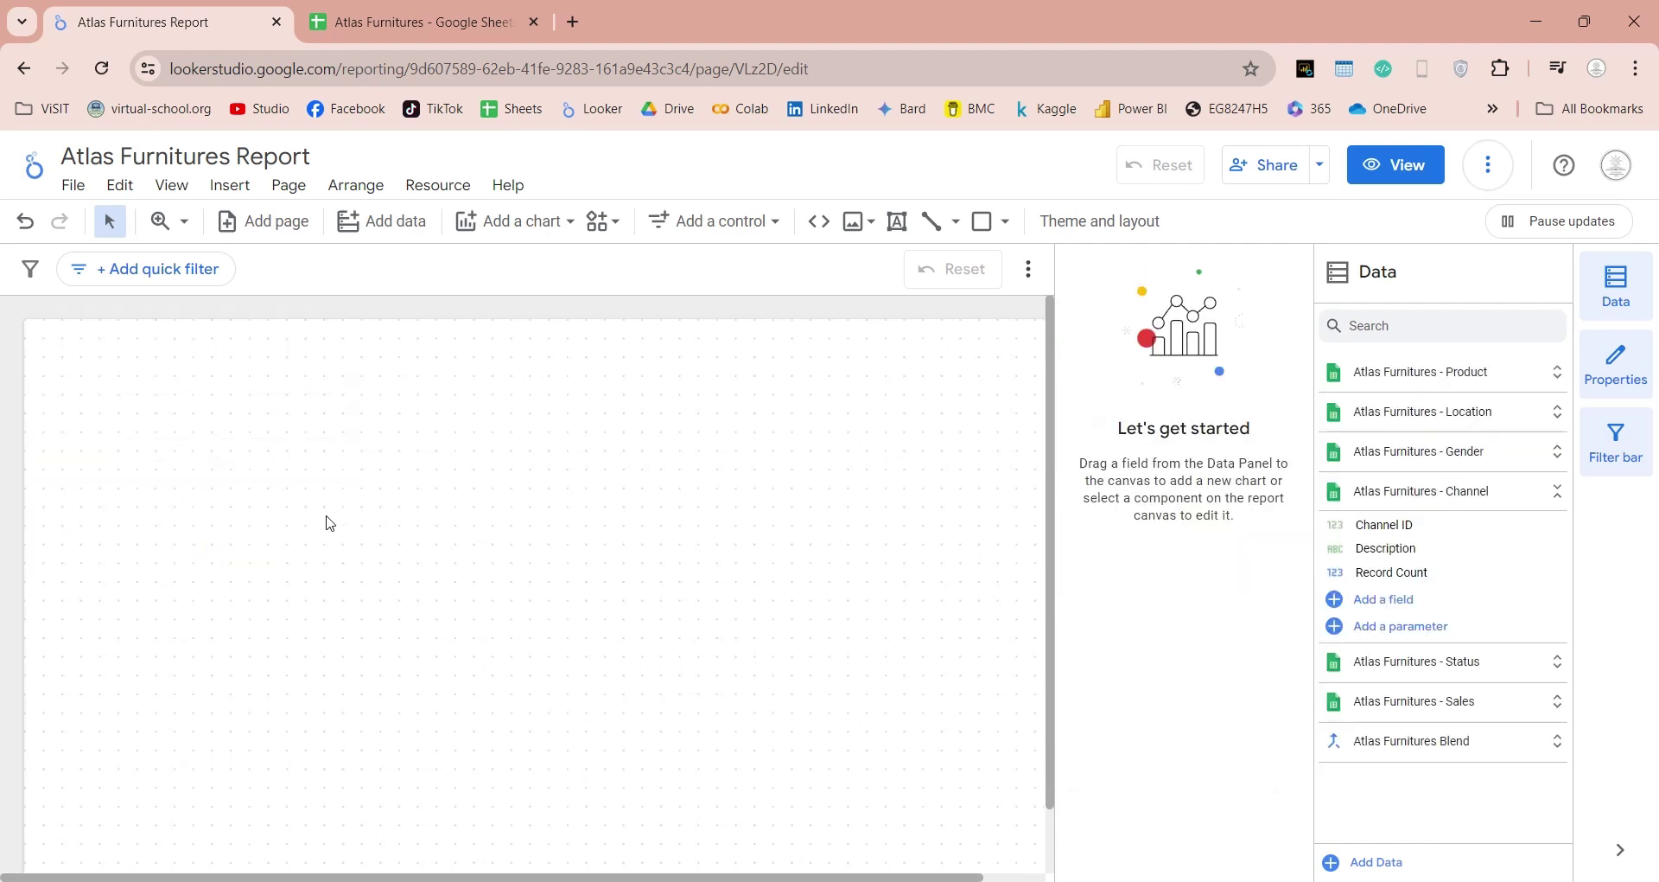
click(898, 221)
drag(39, 337, 1043, 394)
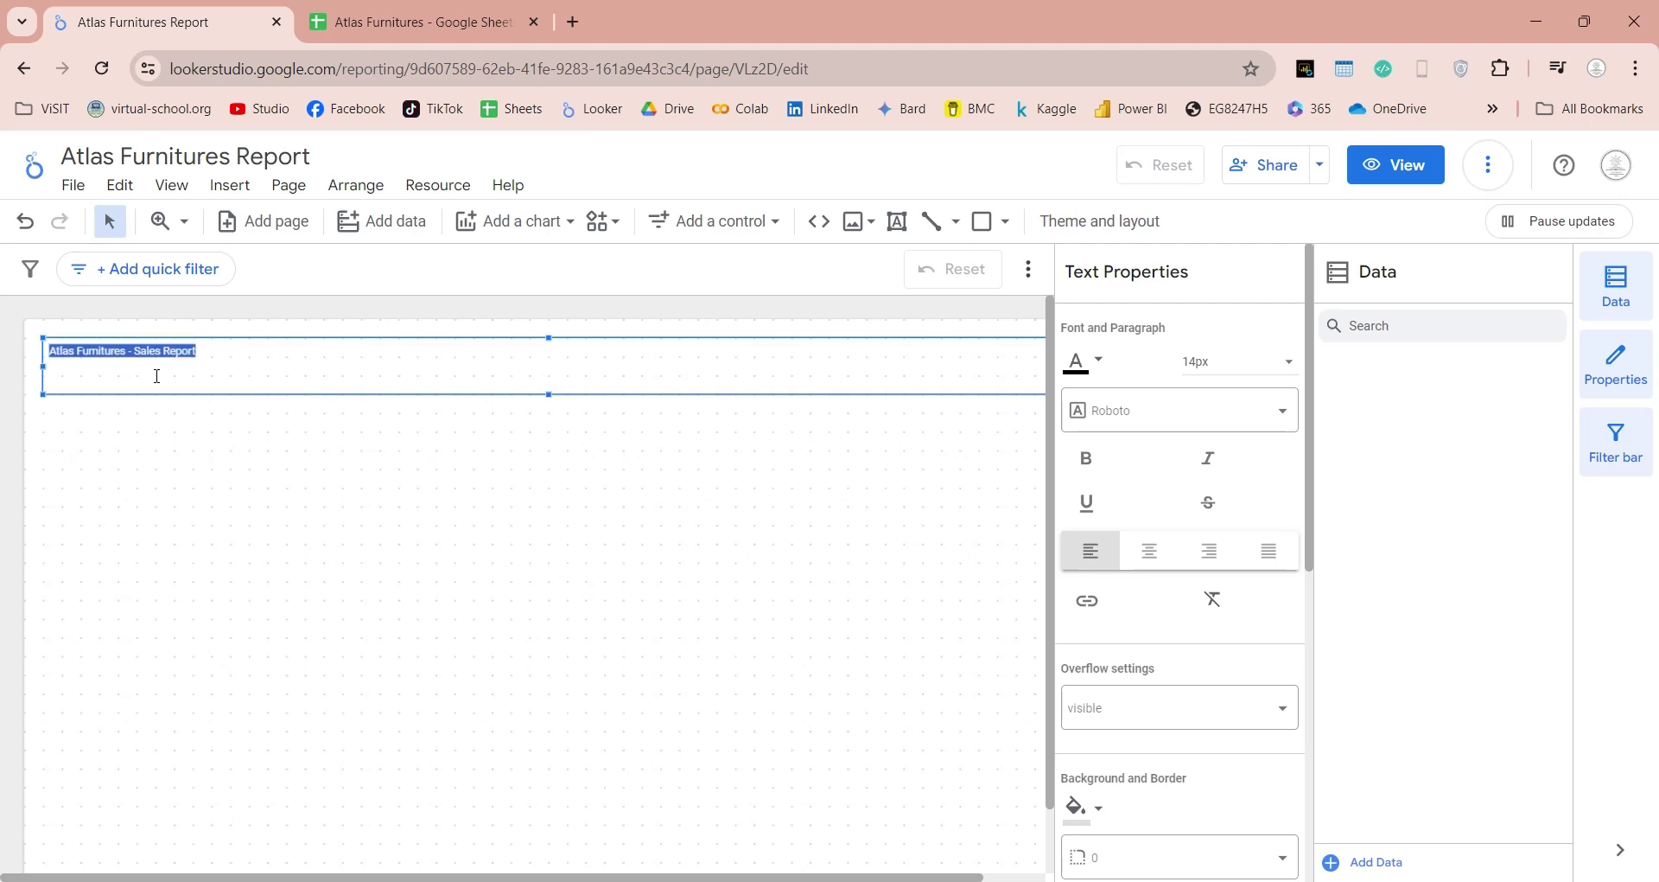
Format the report title text as 36px bold.
click(1238, 361)
scroll(1249, 380, down, 2)
click(1230, 361)
click(1087, 458)
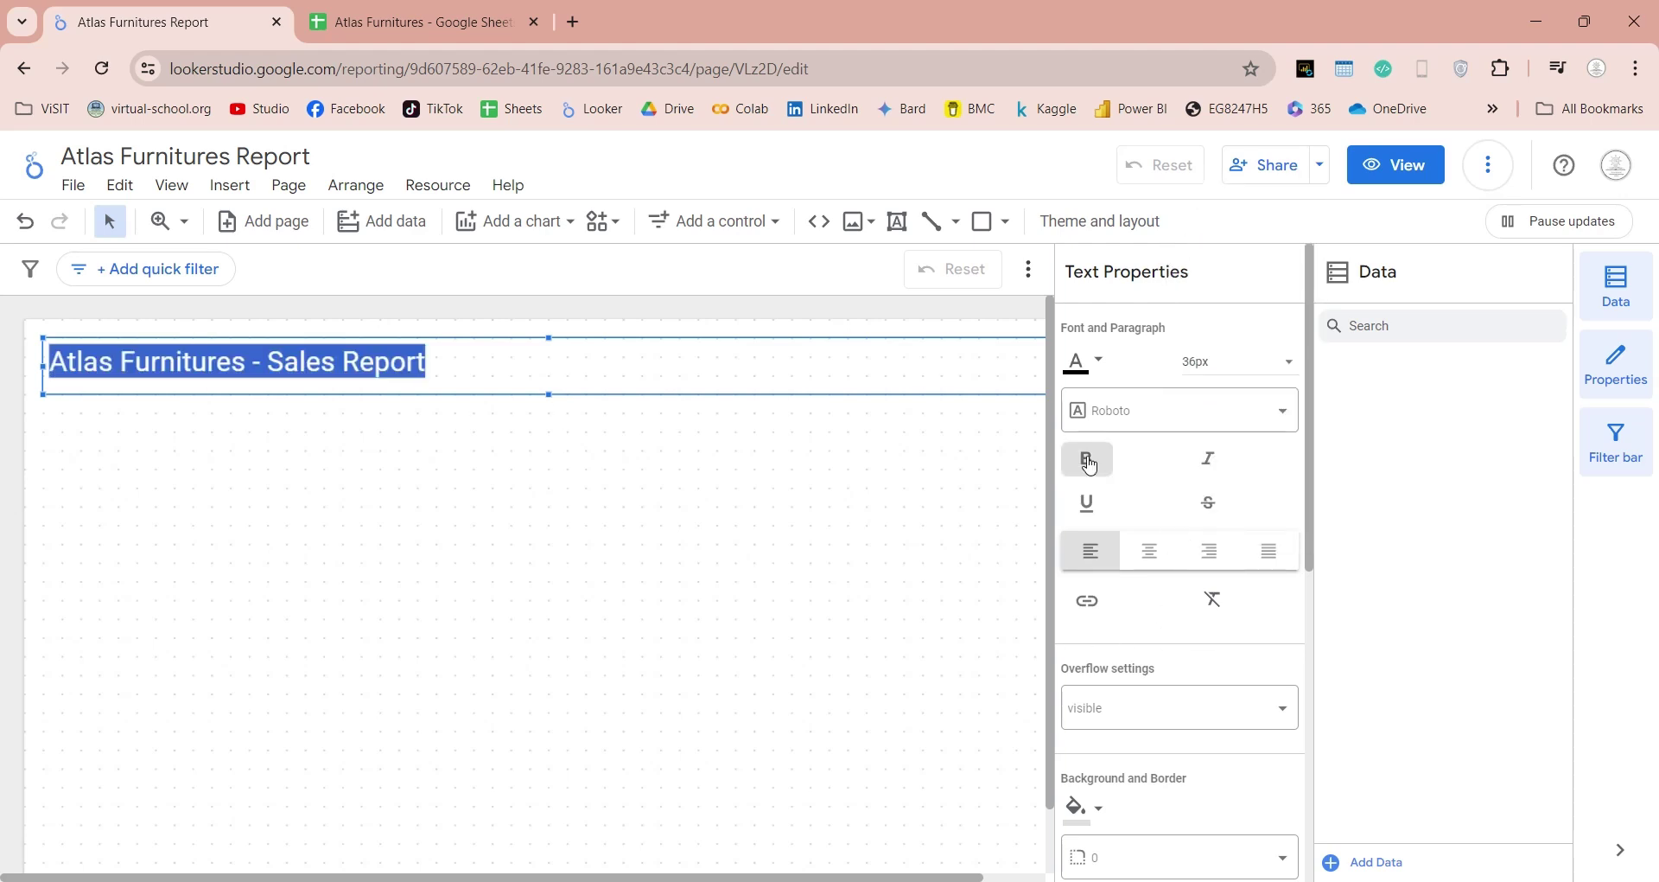
Give the report title's text box a solid black border with a corner radius of 5.
click(475, 378)
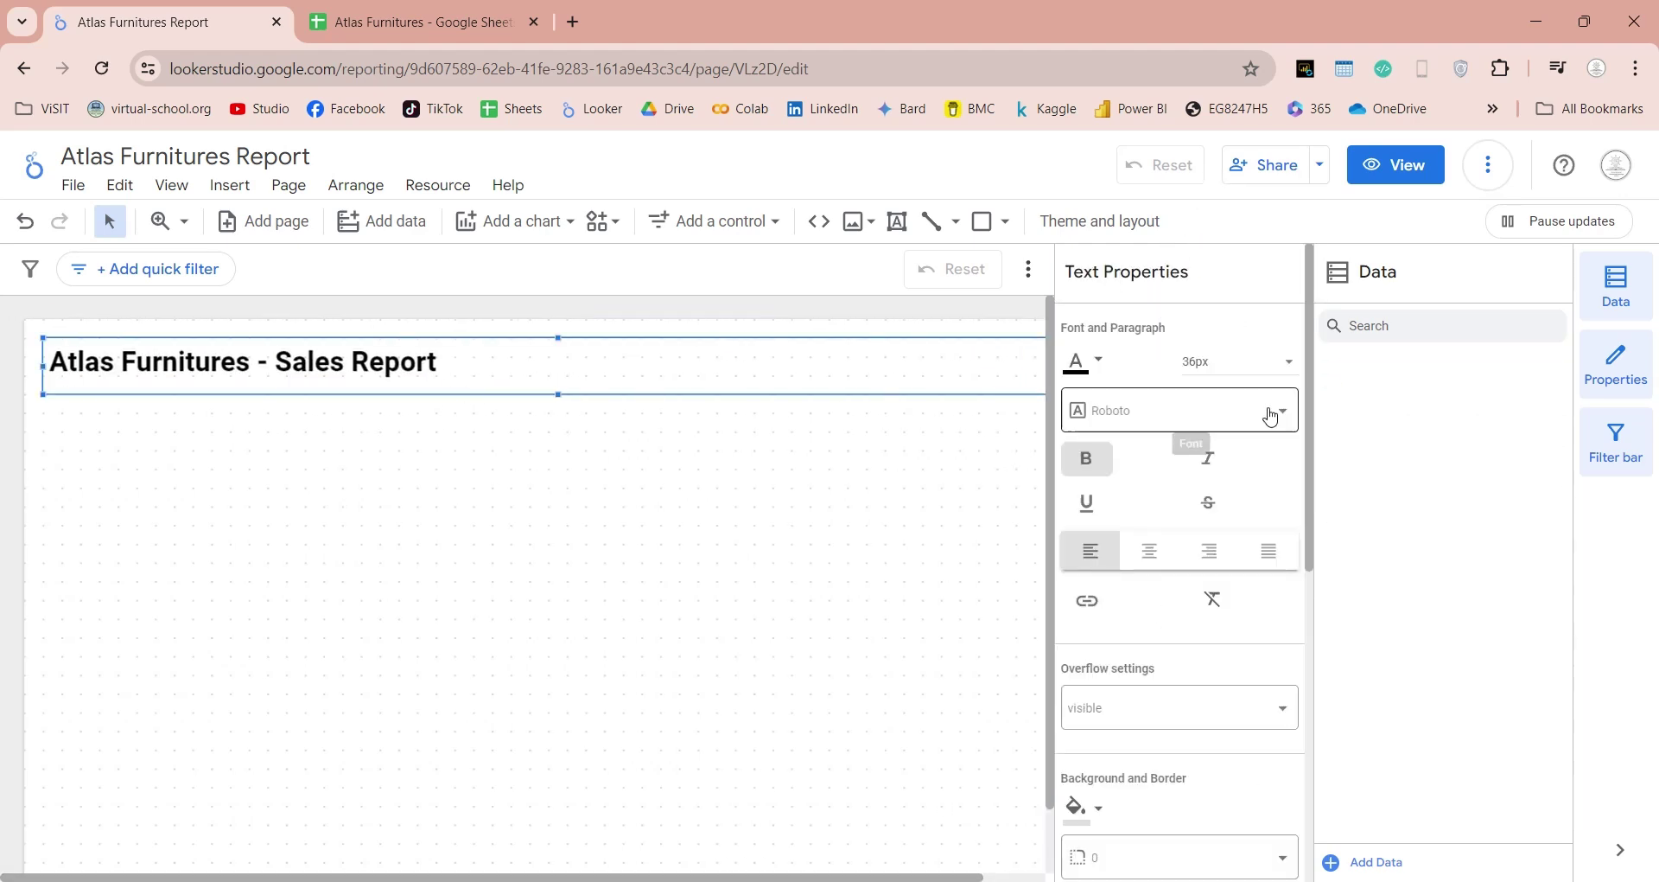
click(1258, 370)
click(346, 365)
scroll(1141, 778, down, 5)
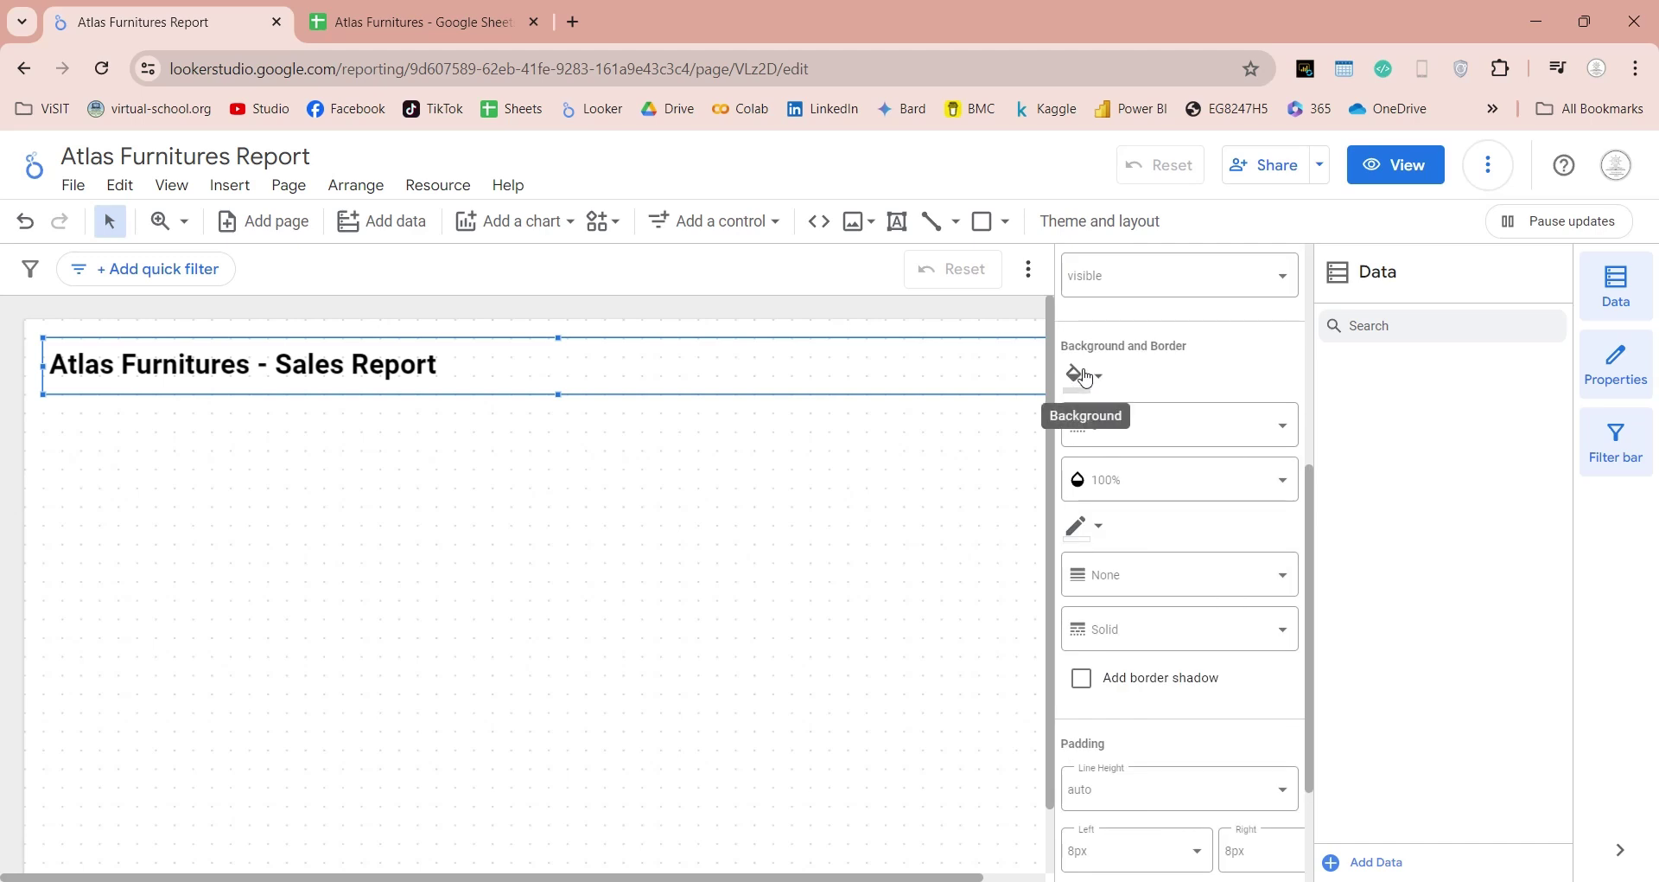
click(1103, 530)
click(1144, 553)
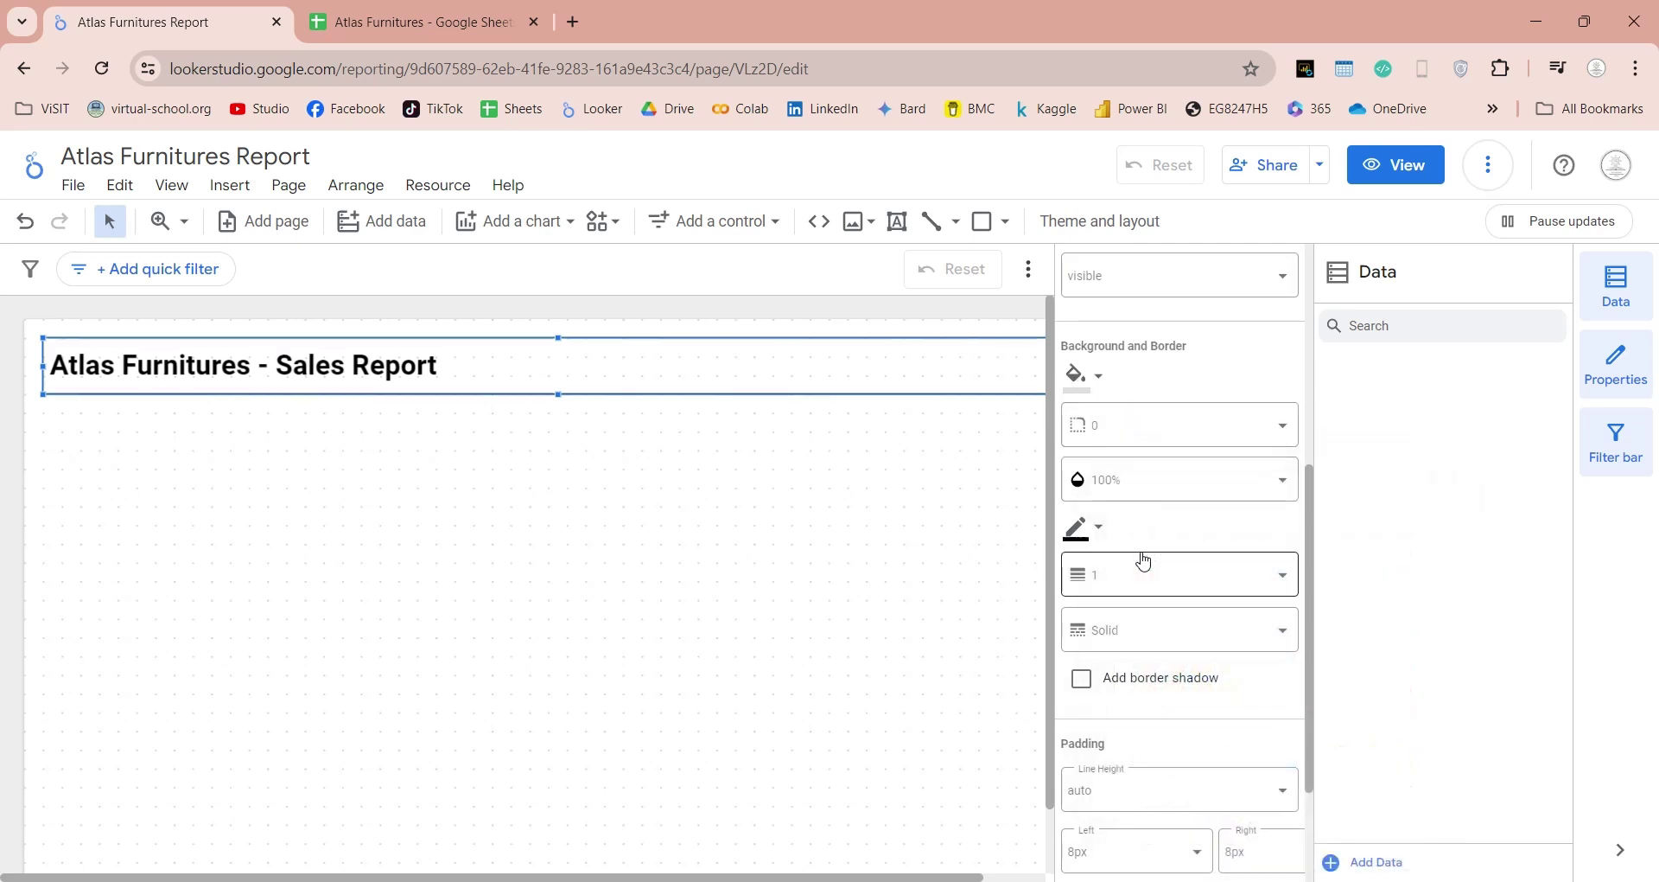
click(1189, 427)
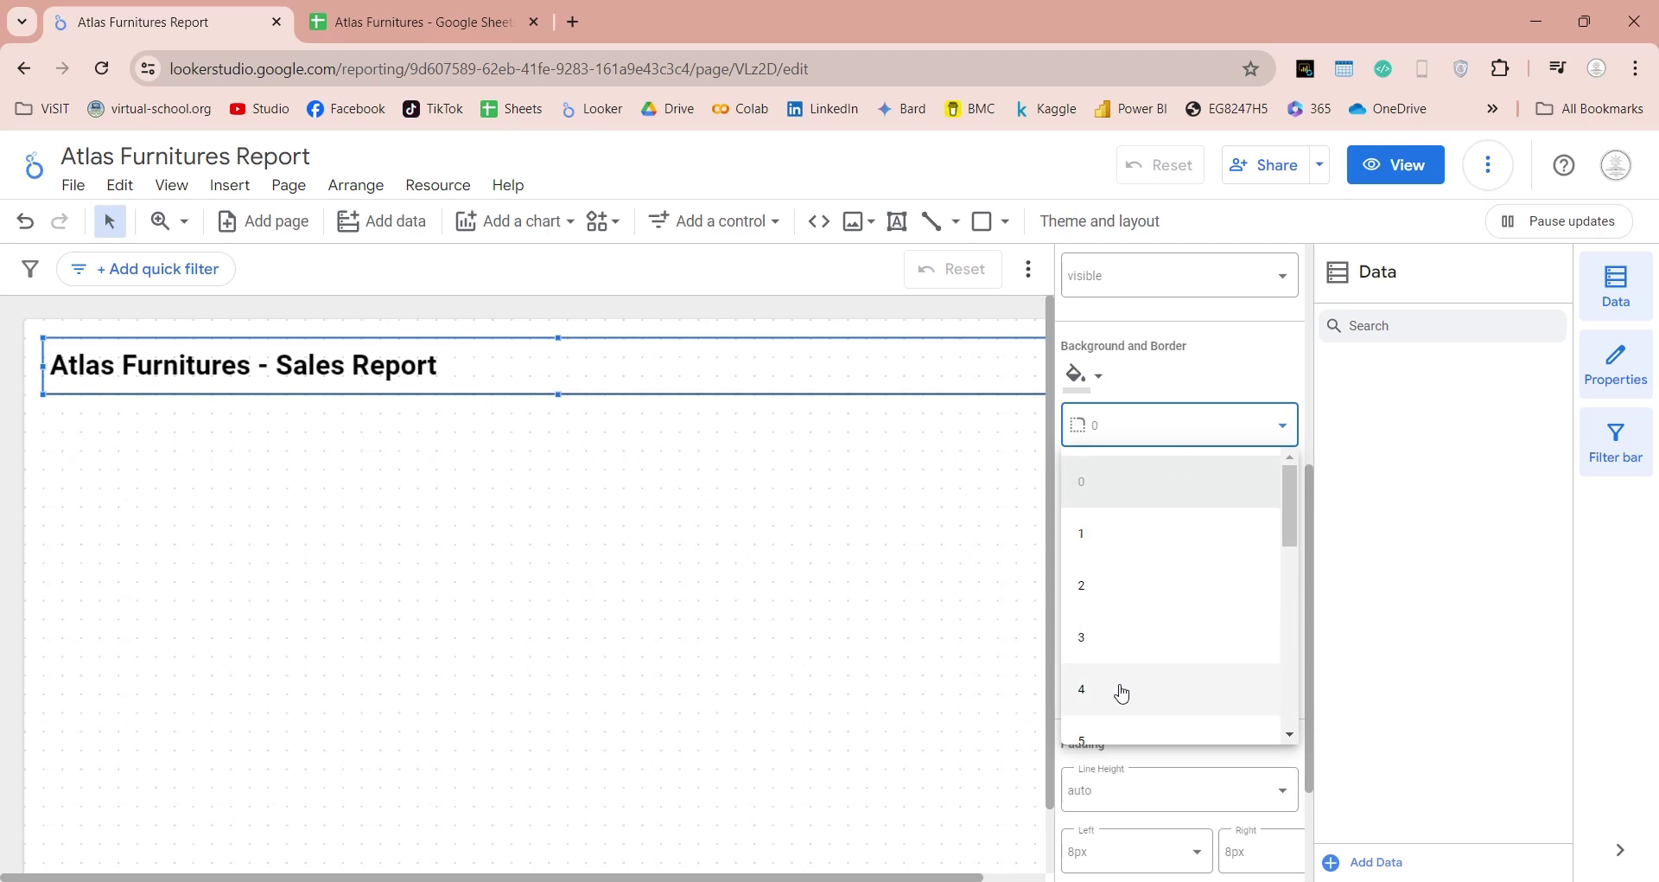
click(1113, 741)
click(577, 503)
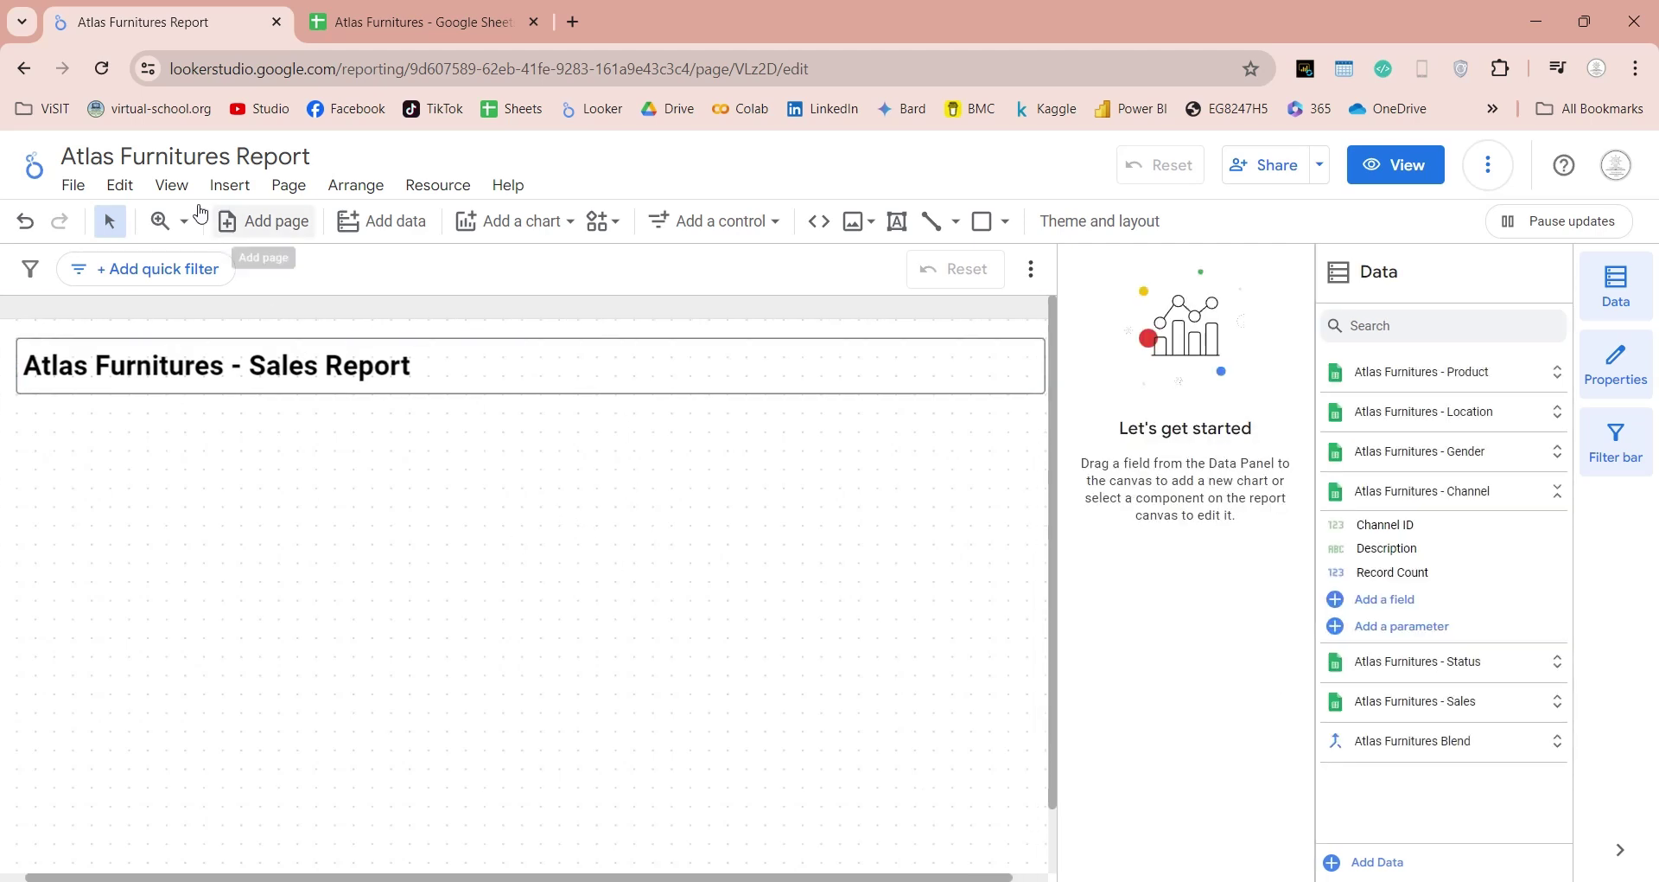
Add a map of Country from Atlas Furnitures Blend to the page.
click(171, 184)
mouse_move(244, 513)
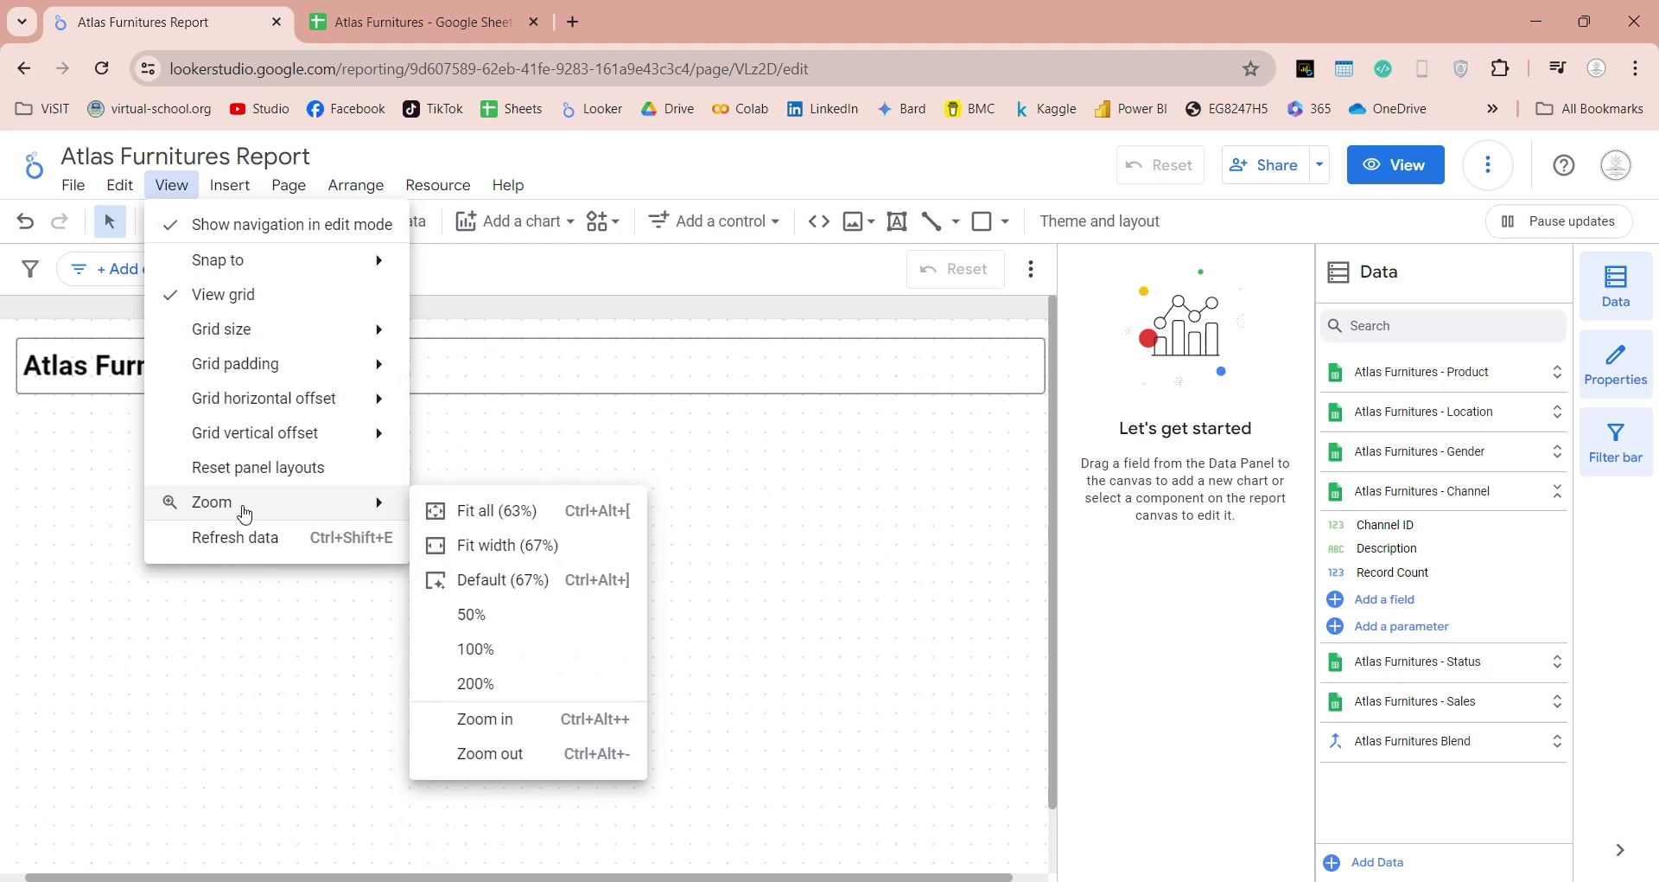
click(511, 539)
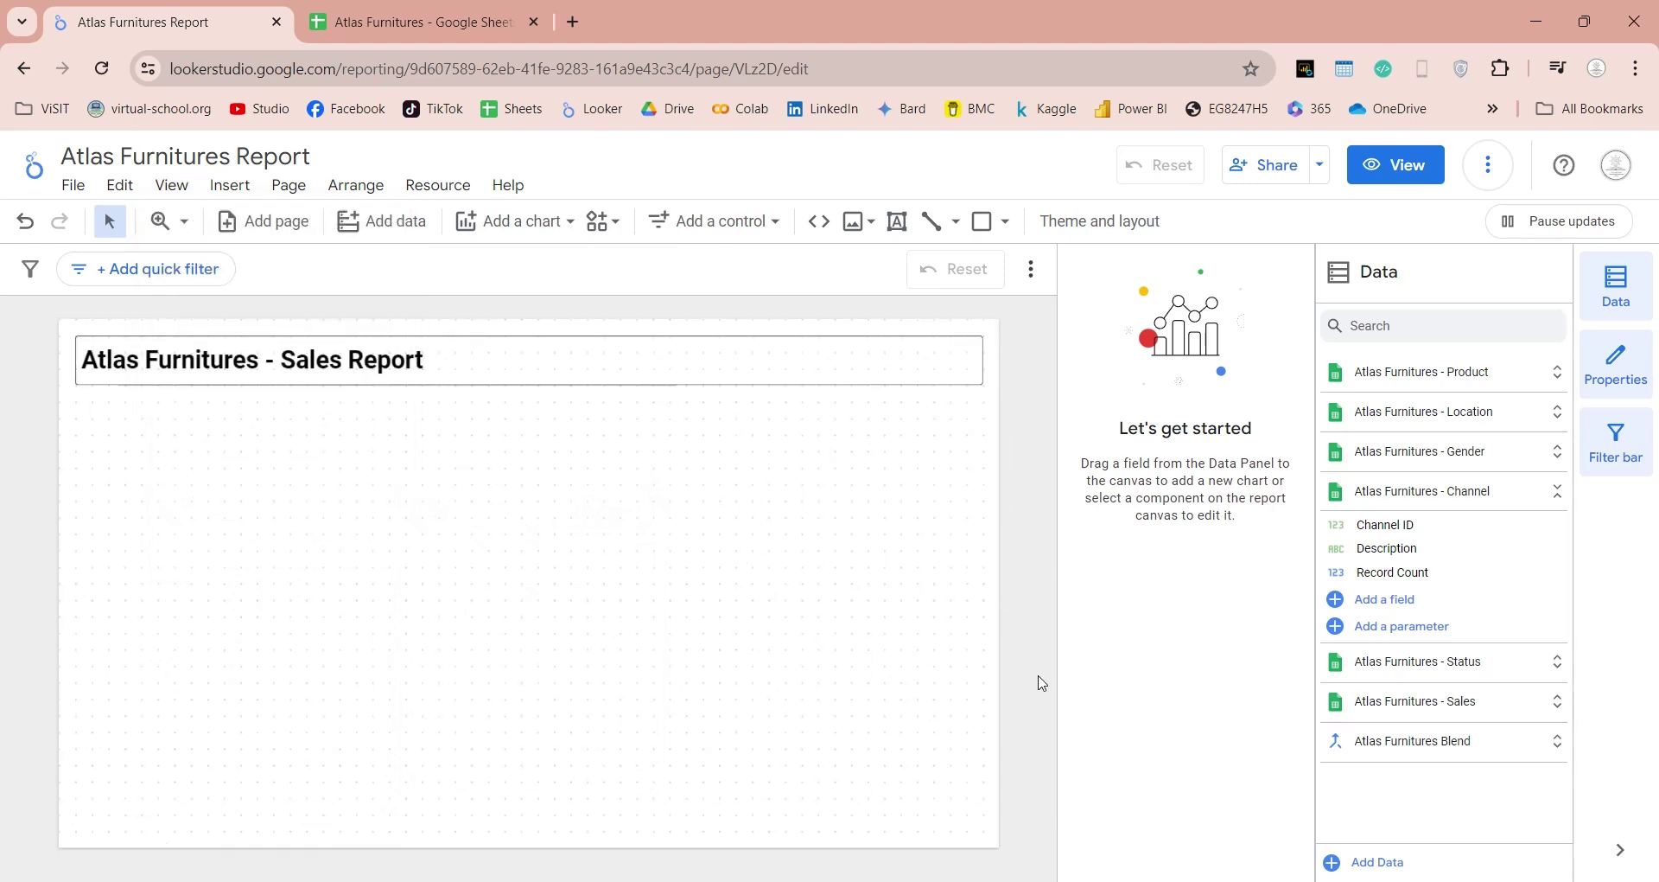
click(1469, 493)
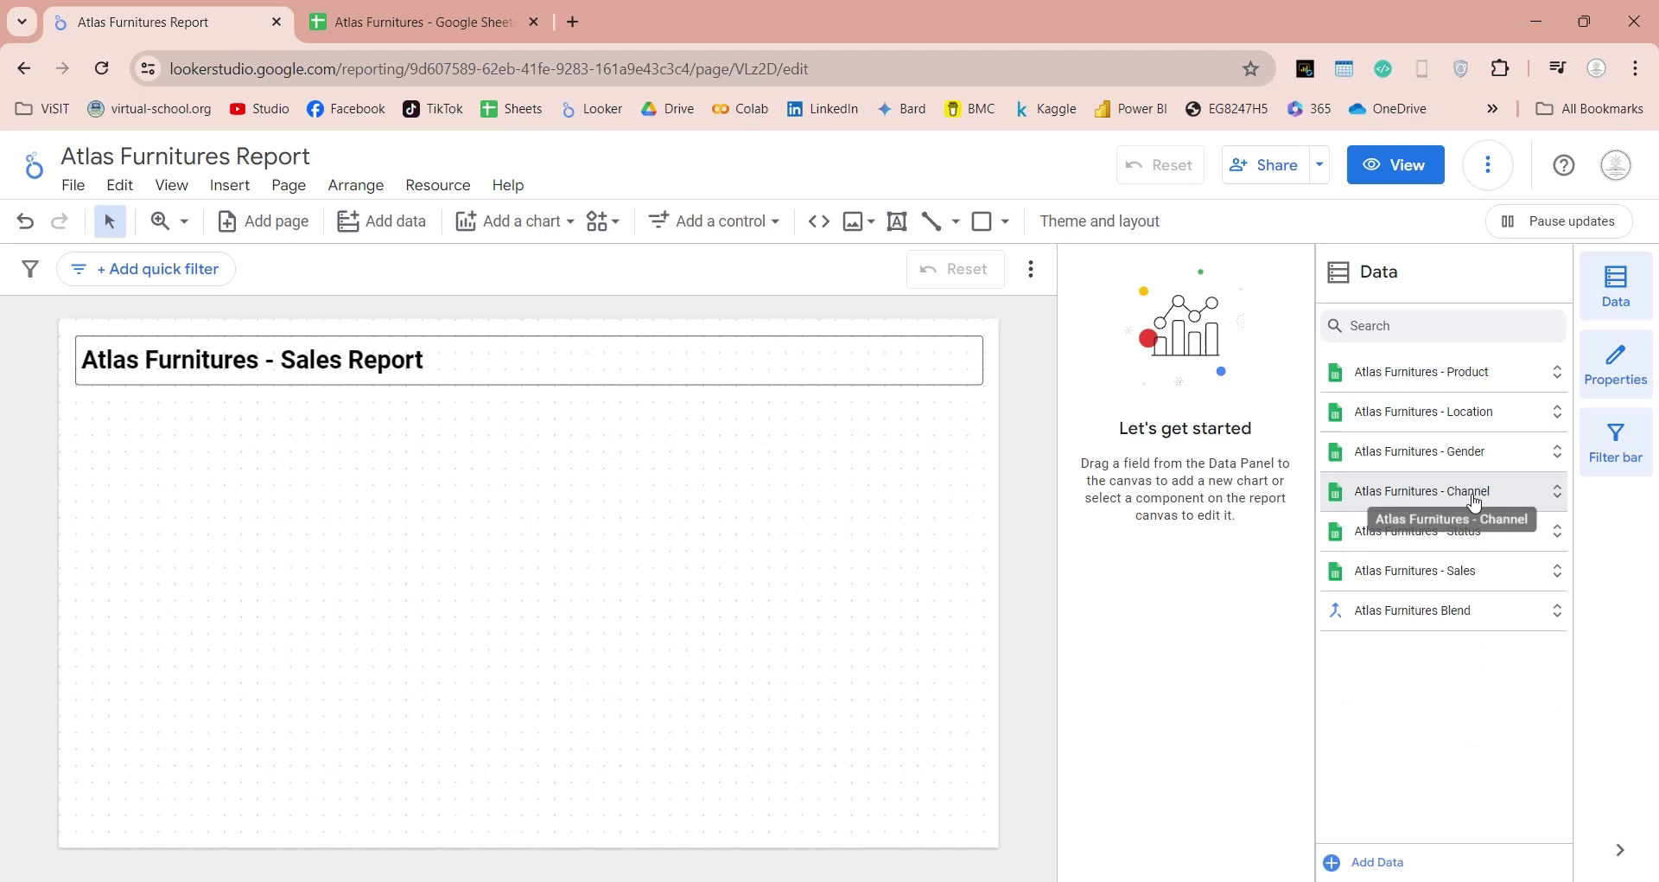
click(1450, 613)
scroll(1455, 618, down, 3)
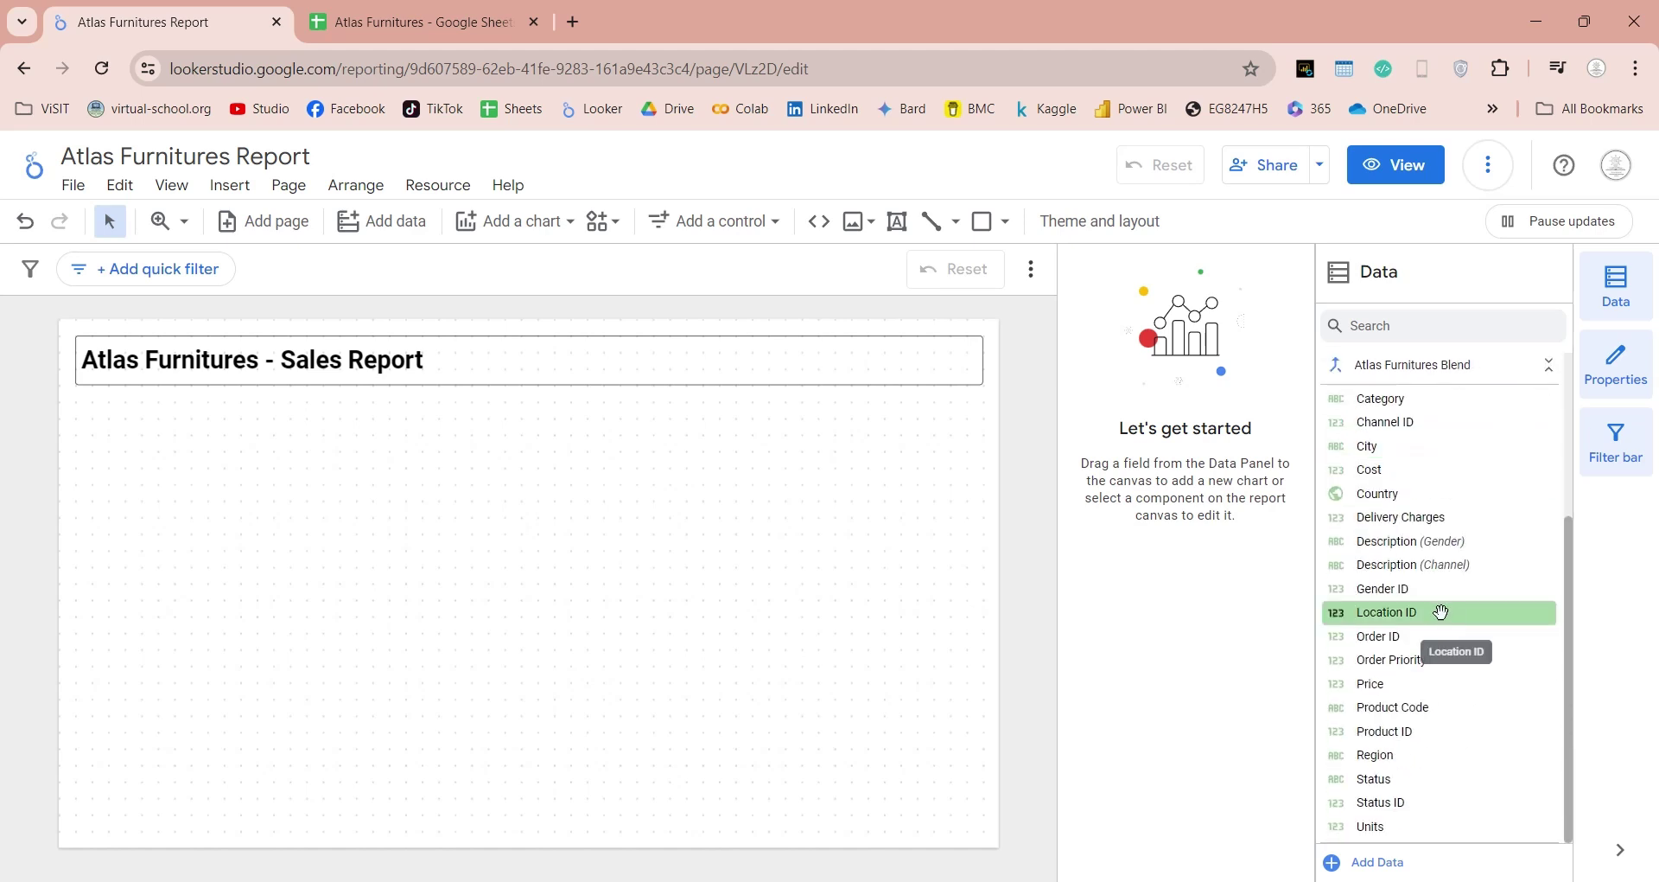
drag(1374, 494, 291, 503)
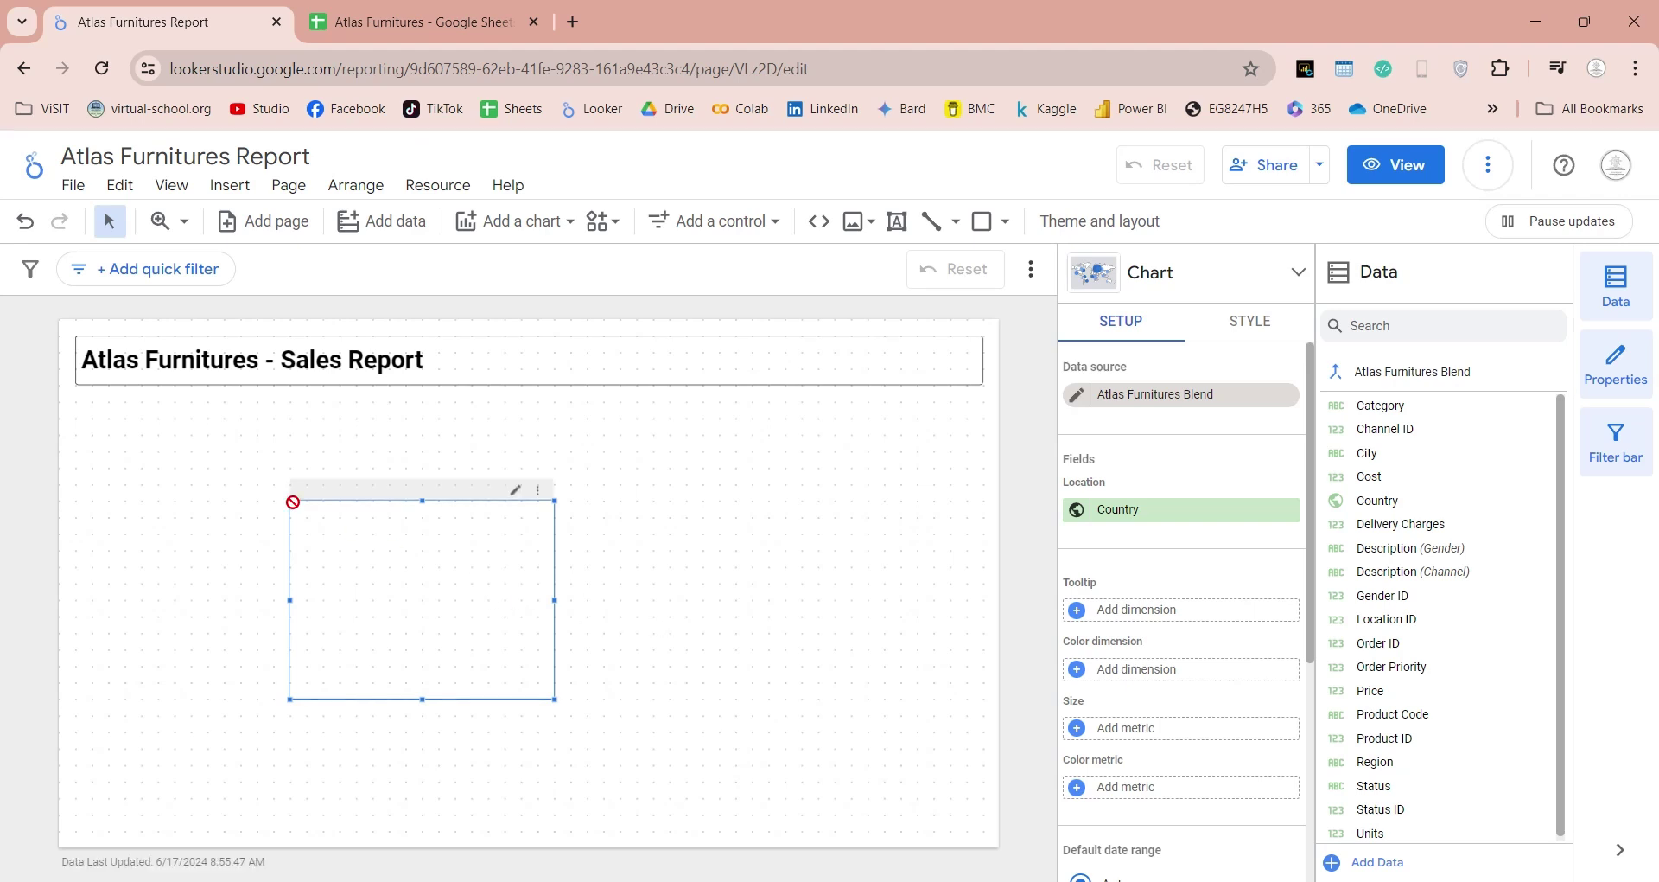
Move the map directly below the report title at the page's left margin and enlarge it to slightly under half the page width.
drag(359, 490, 144, 392)
drag(340, 501, 457, 501)
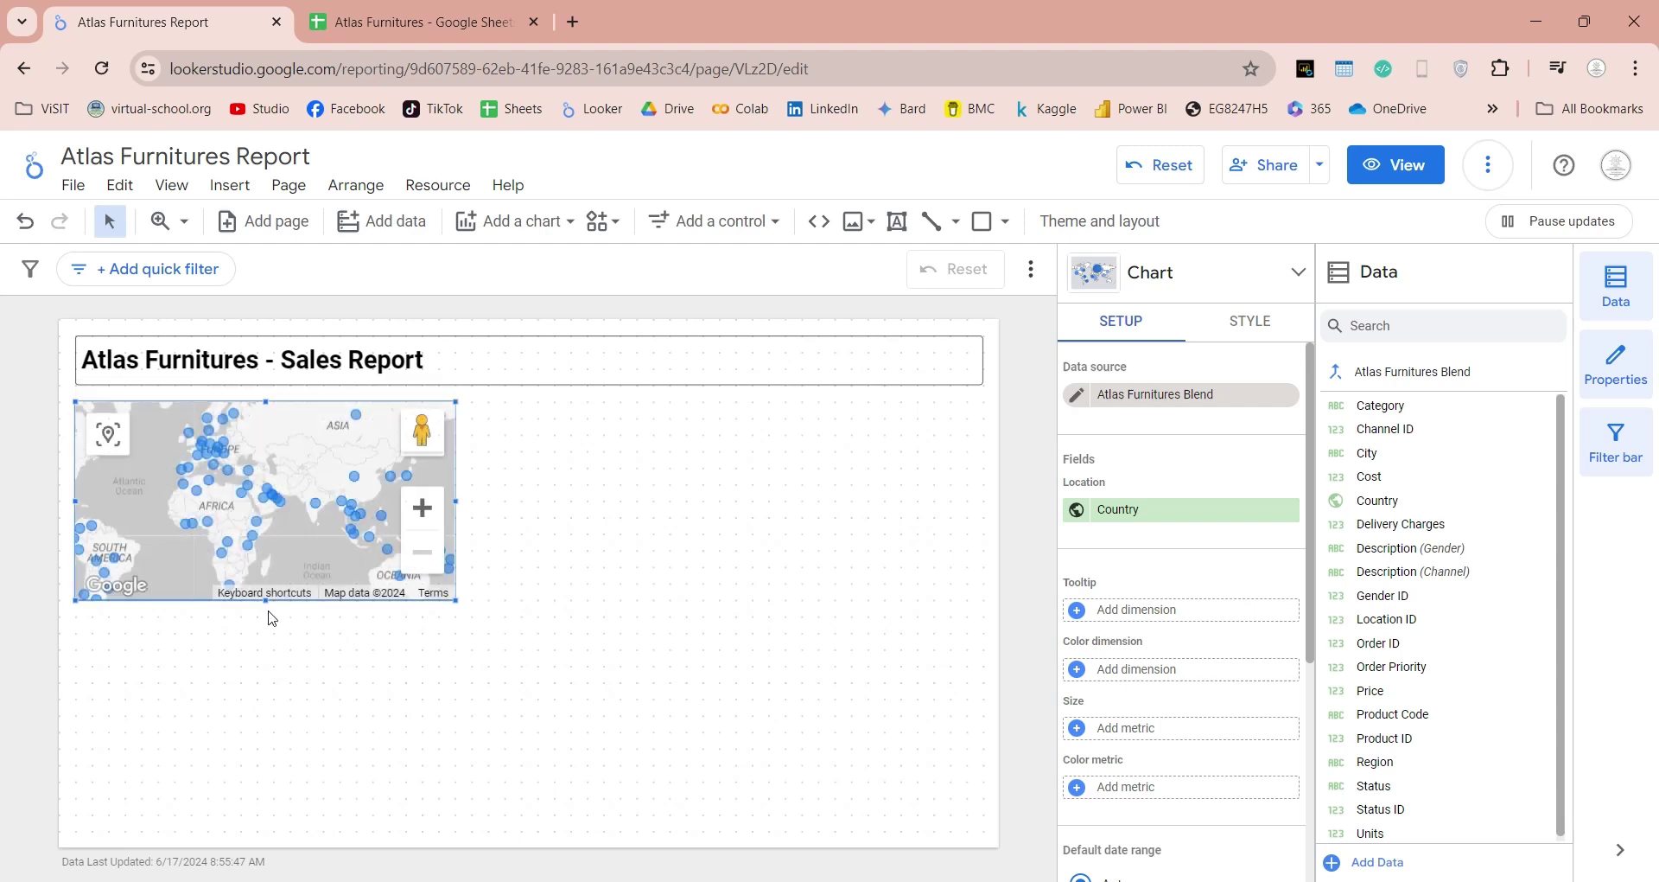
drag(456, 599, 482, 622)
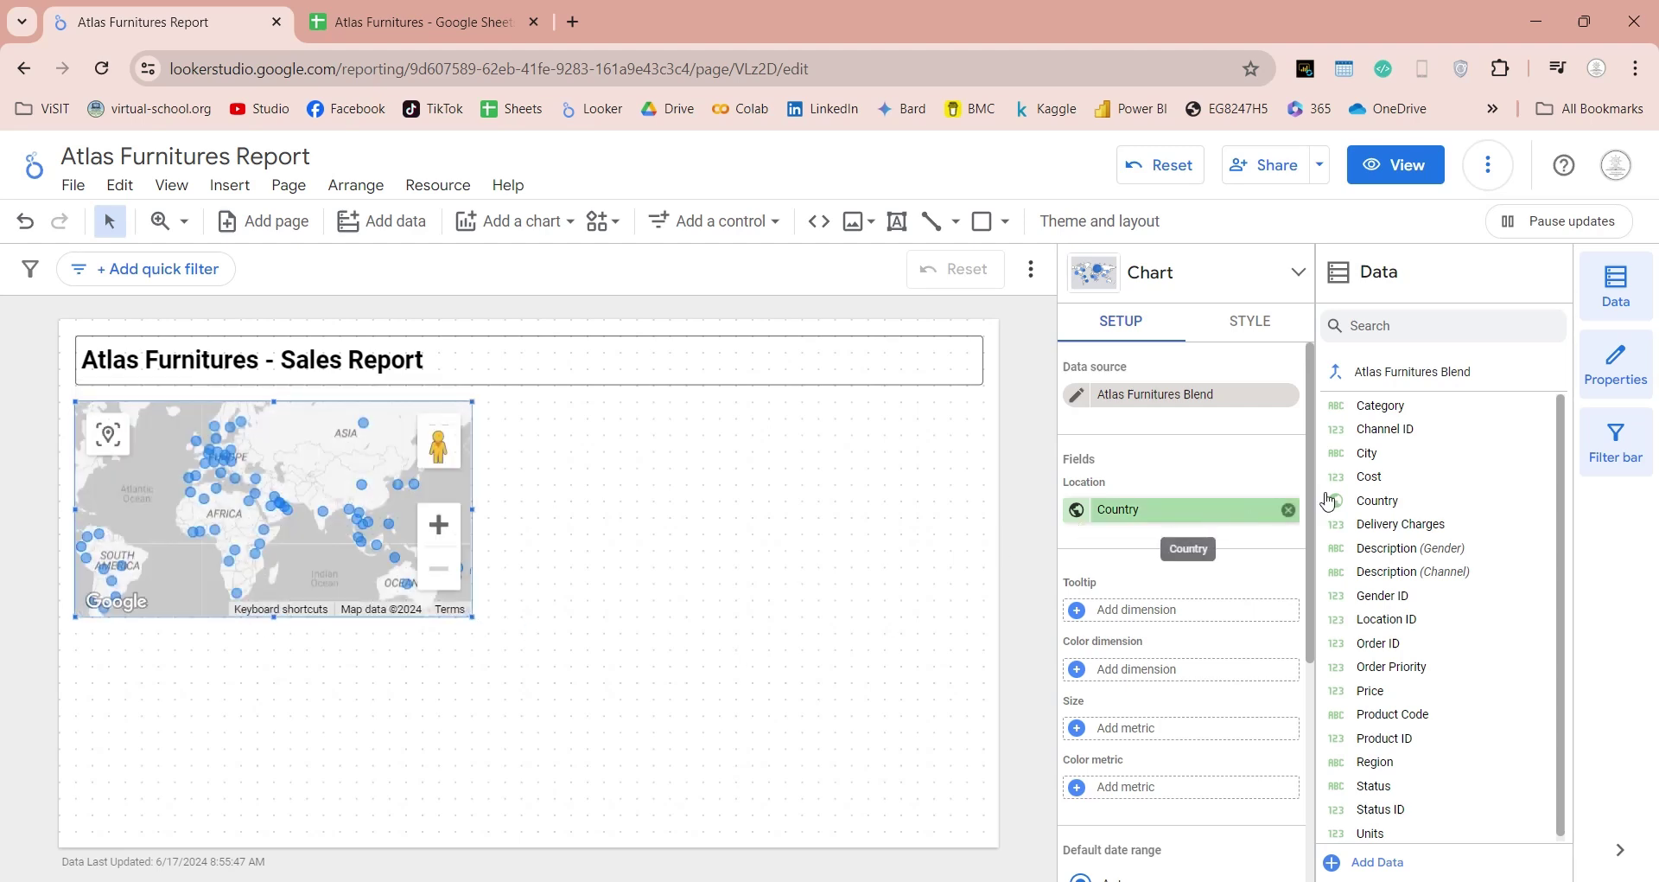
Set Country as the size metric of the map's bubbles, keeping the Count aggregation.
drag(1381, 502, 1150, 730)
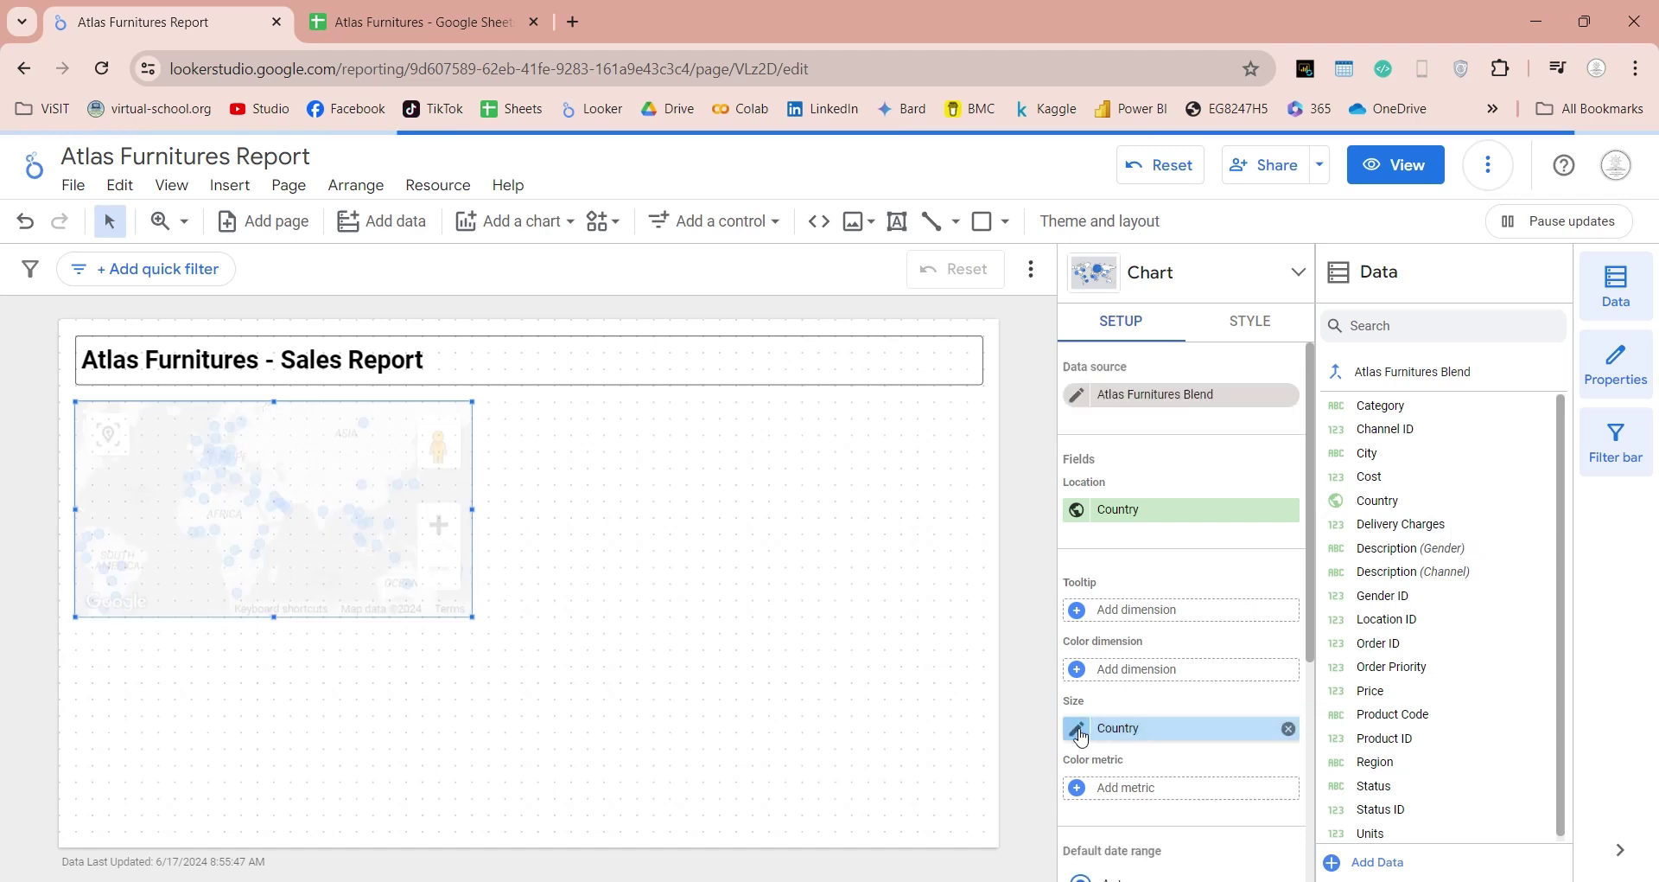
click(1150, 730)
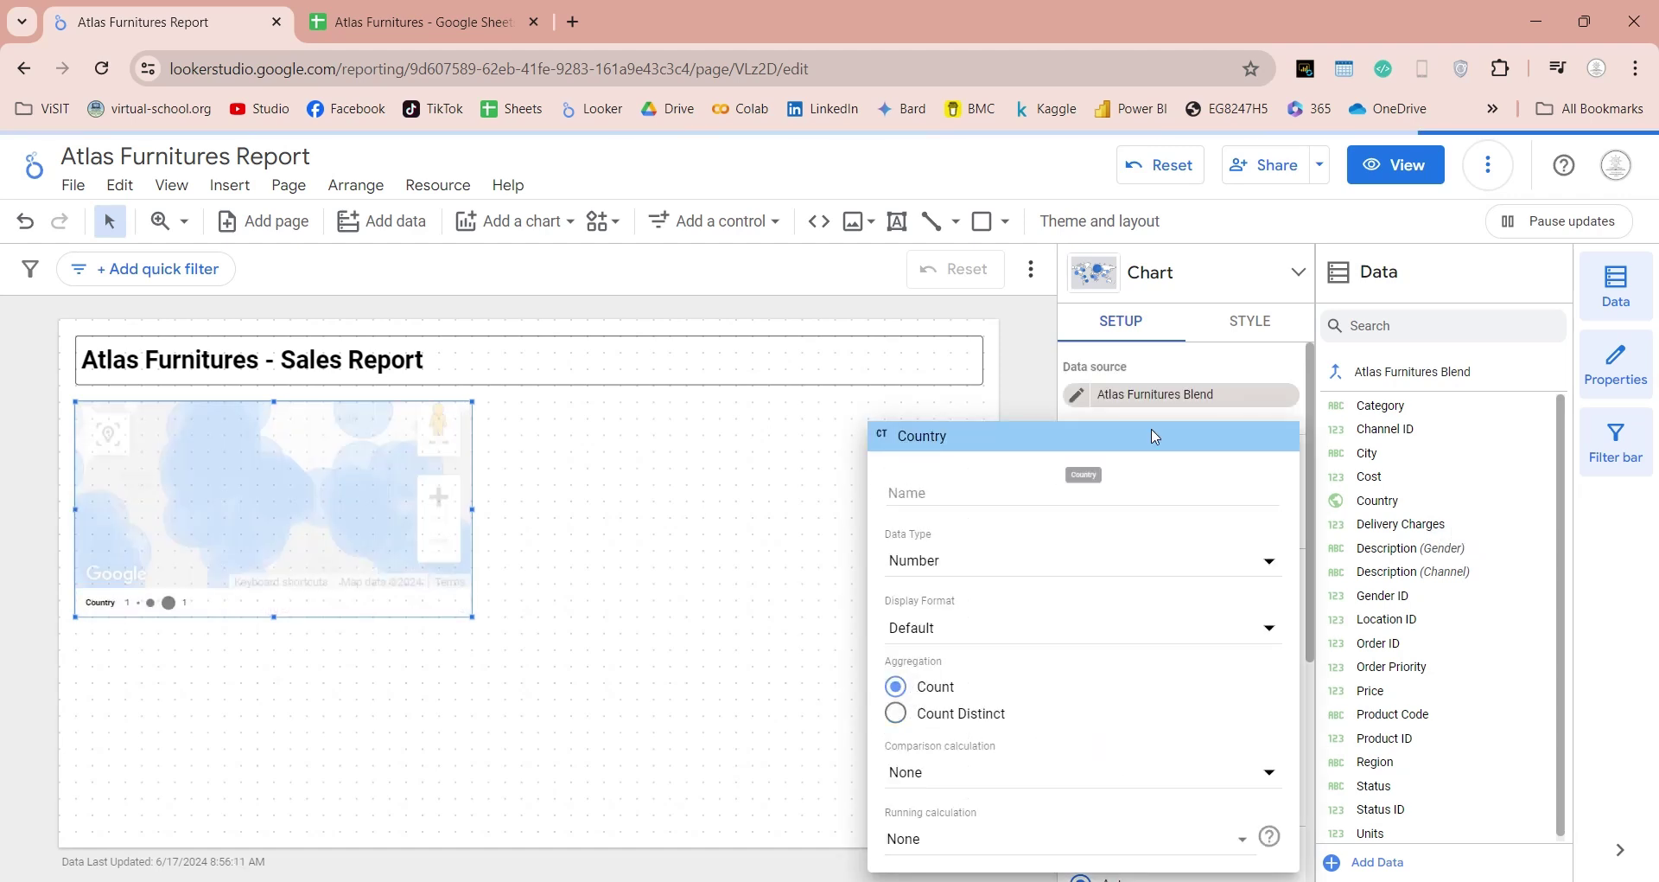
click(555, 482)
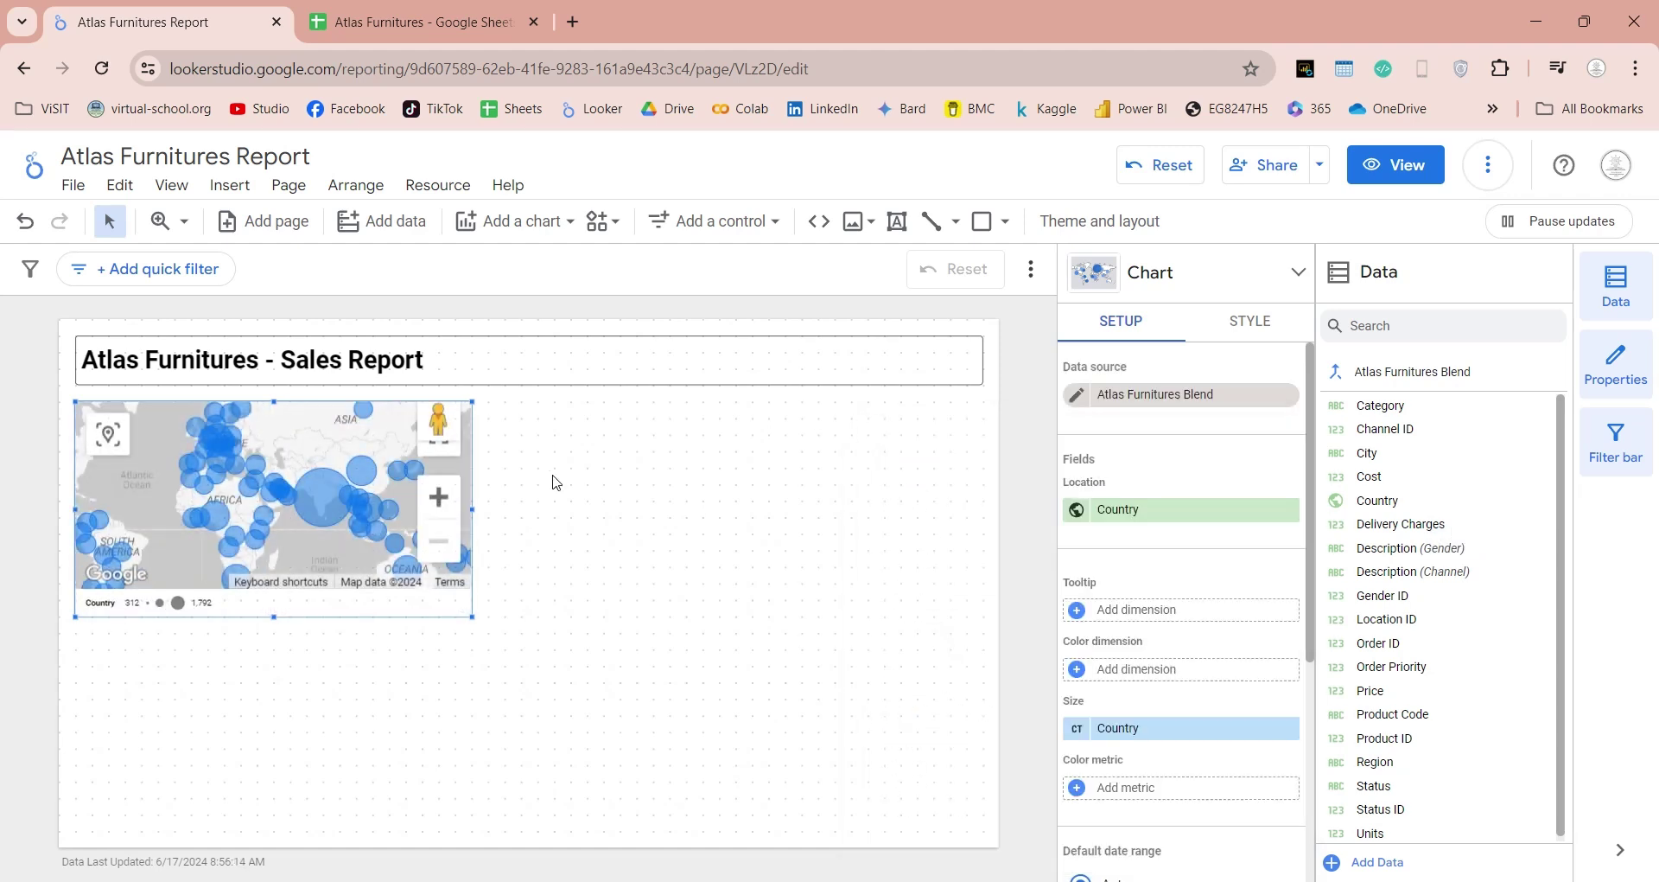
click(556, 482)
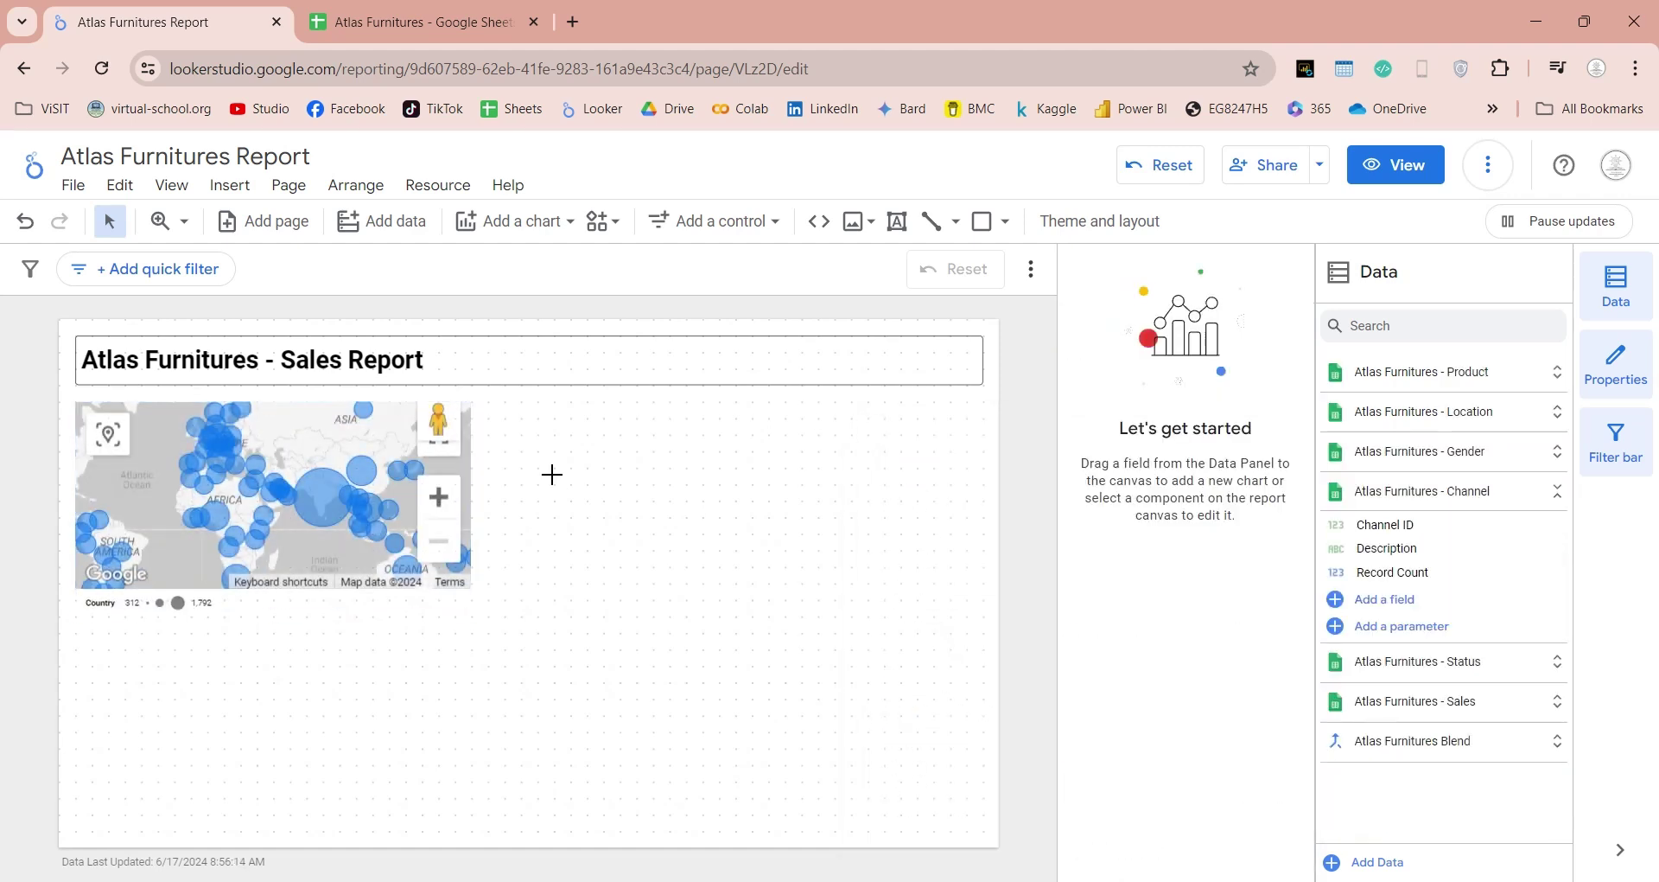
Add Date as a dimension to the Sales table in Atlas Furnitures Blend and save the blend.
click(1434, 745)
scroll(1434, 668, down, 4)
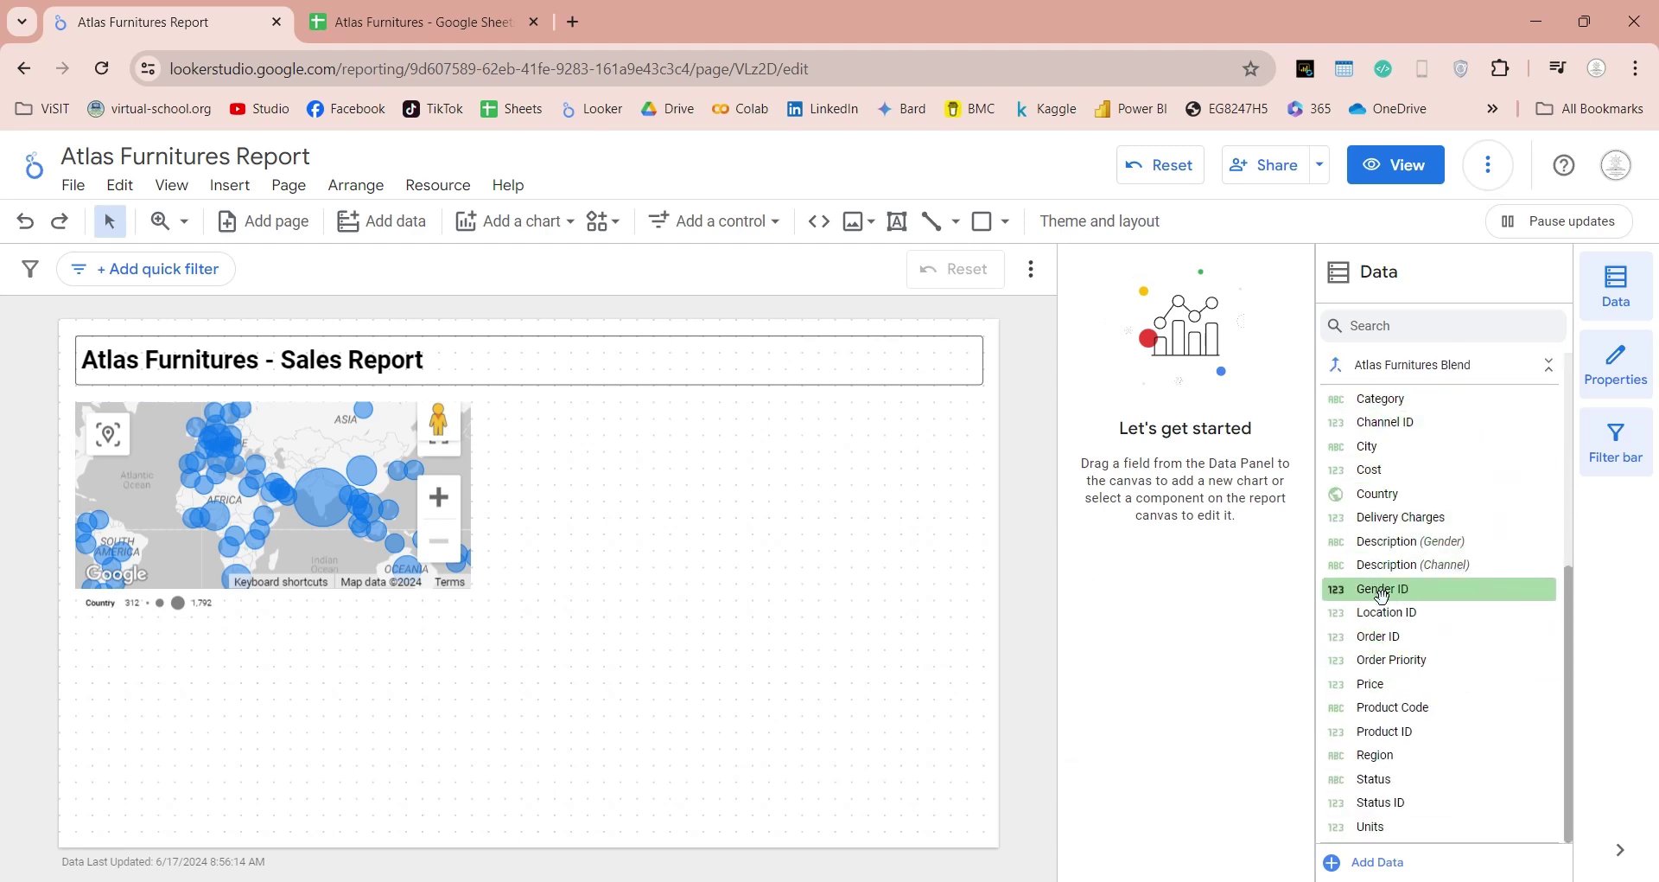
click(435, 185)
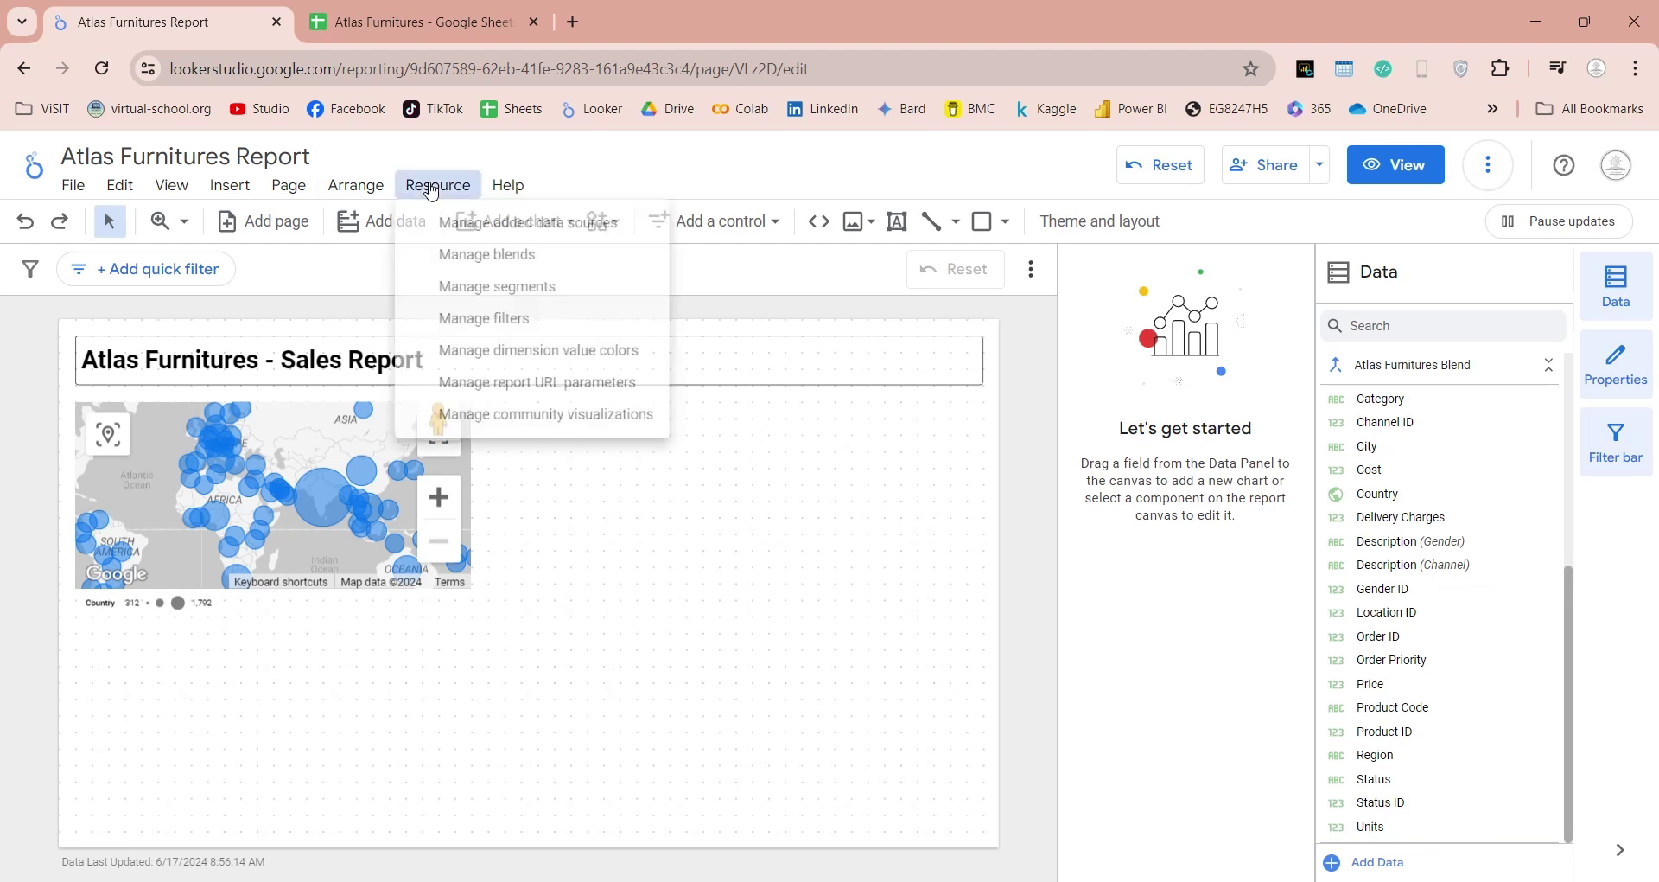
click(461, 274)
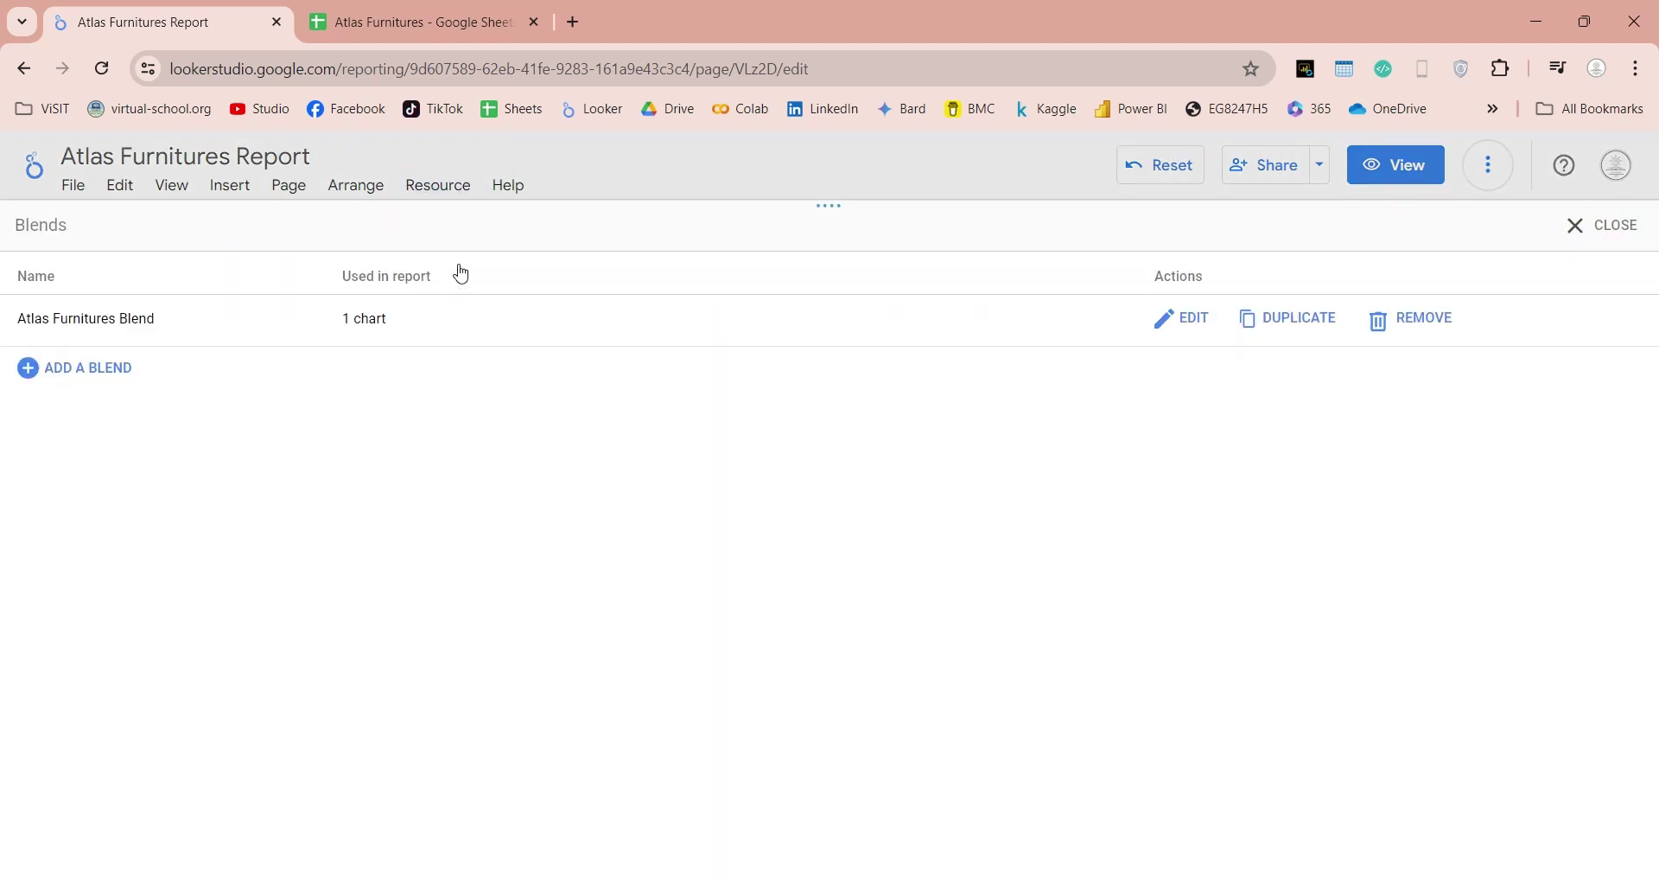
click(1165, 322)
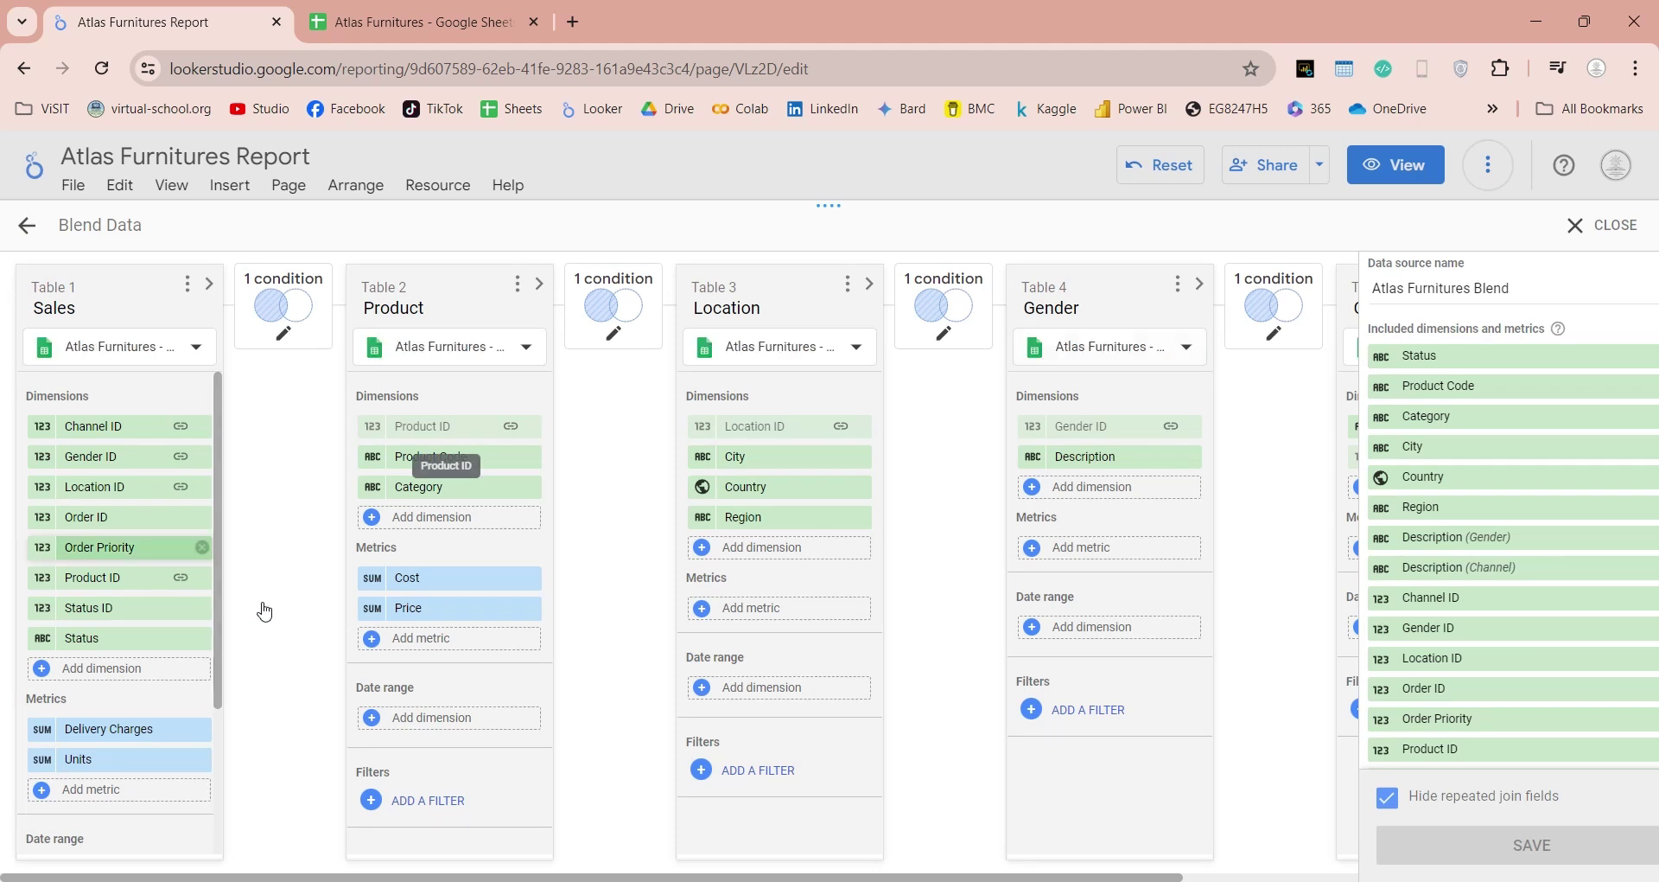
click(208, 283)
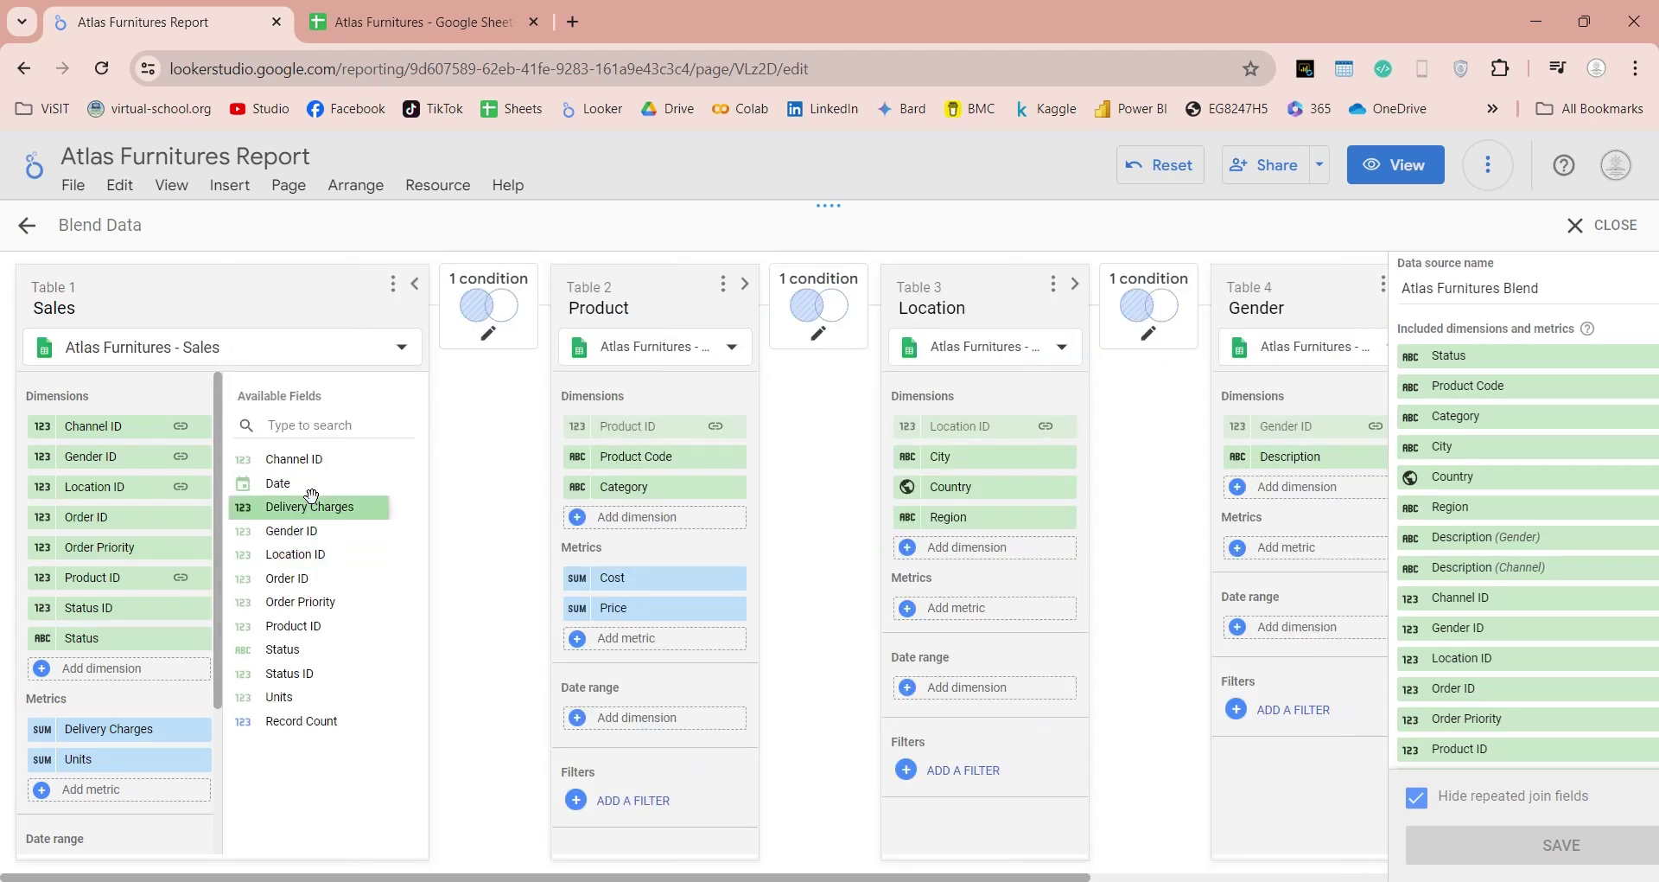
drag(276, 483, 87, 678)
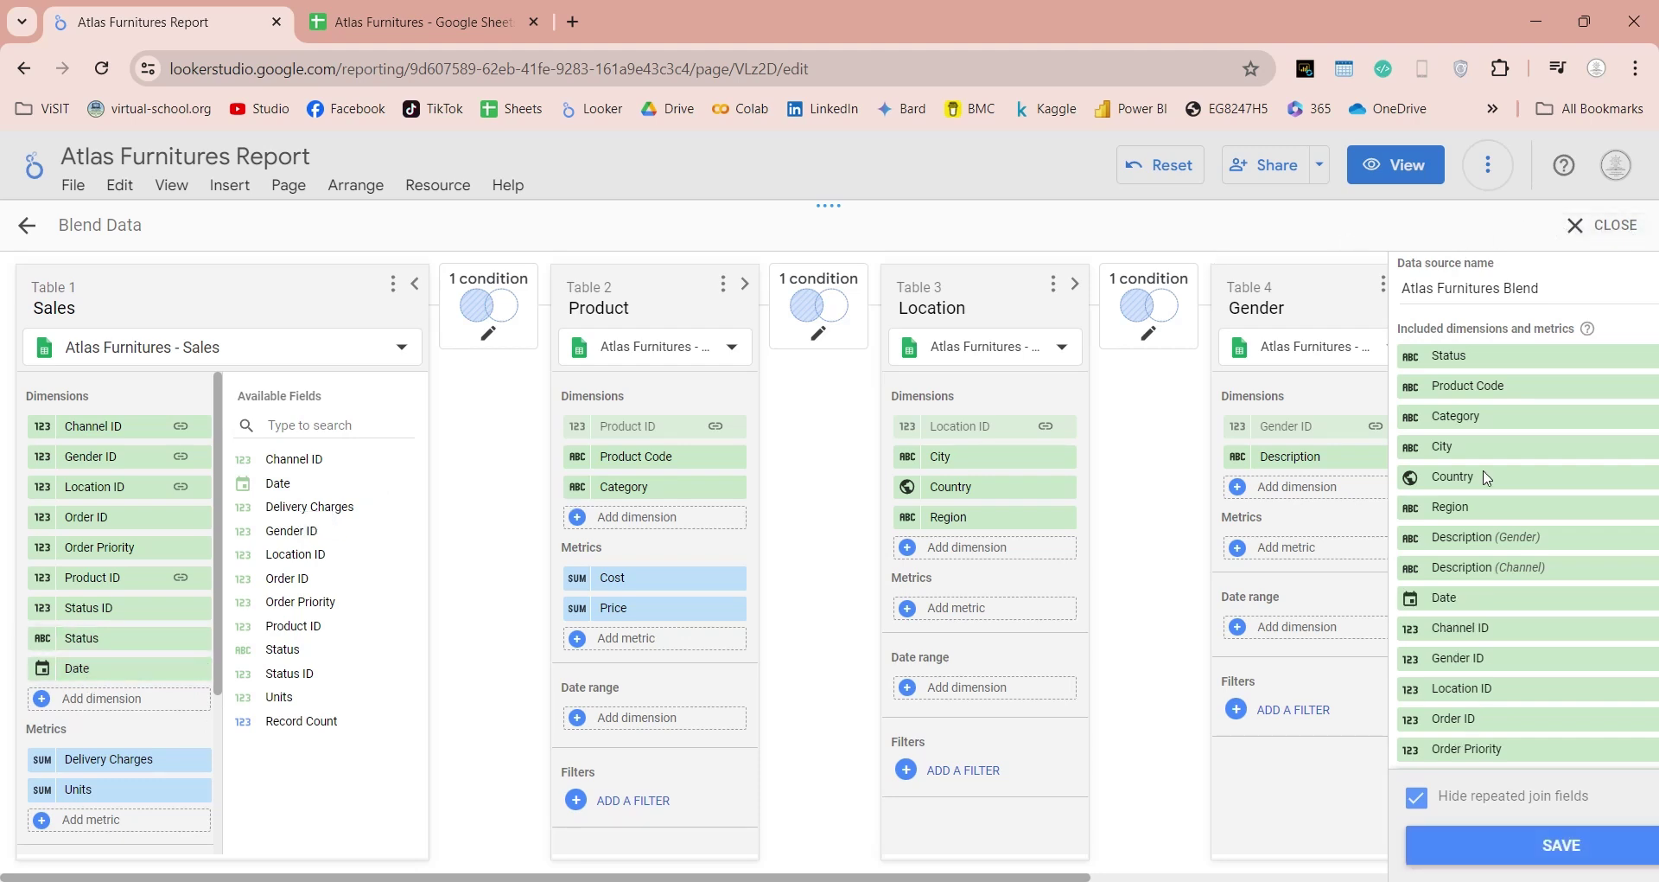
click(1490, 864)
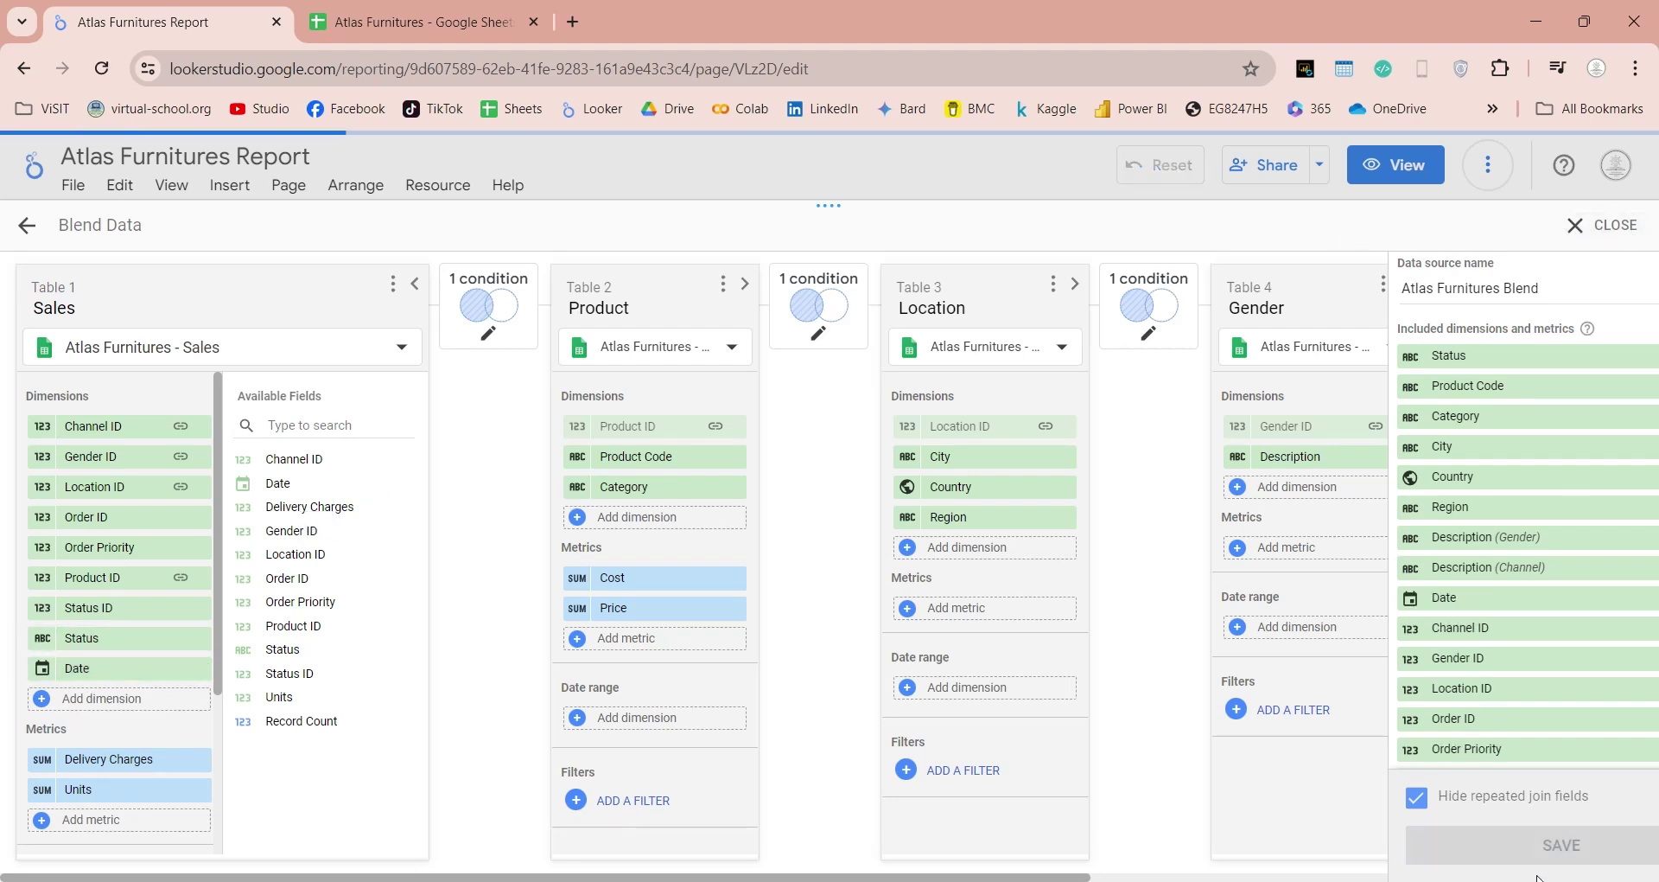
click(1595, 231)
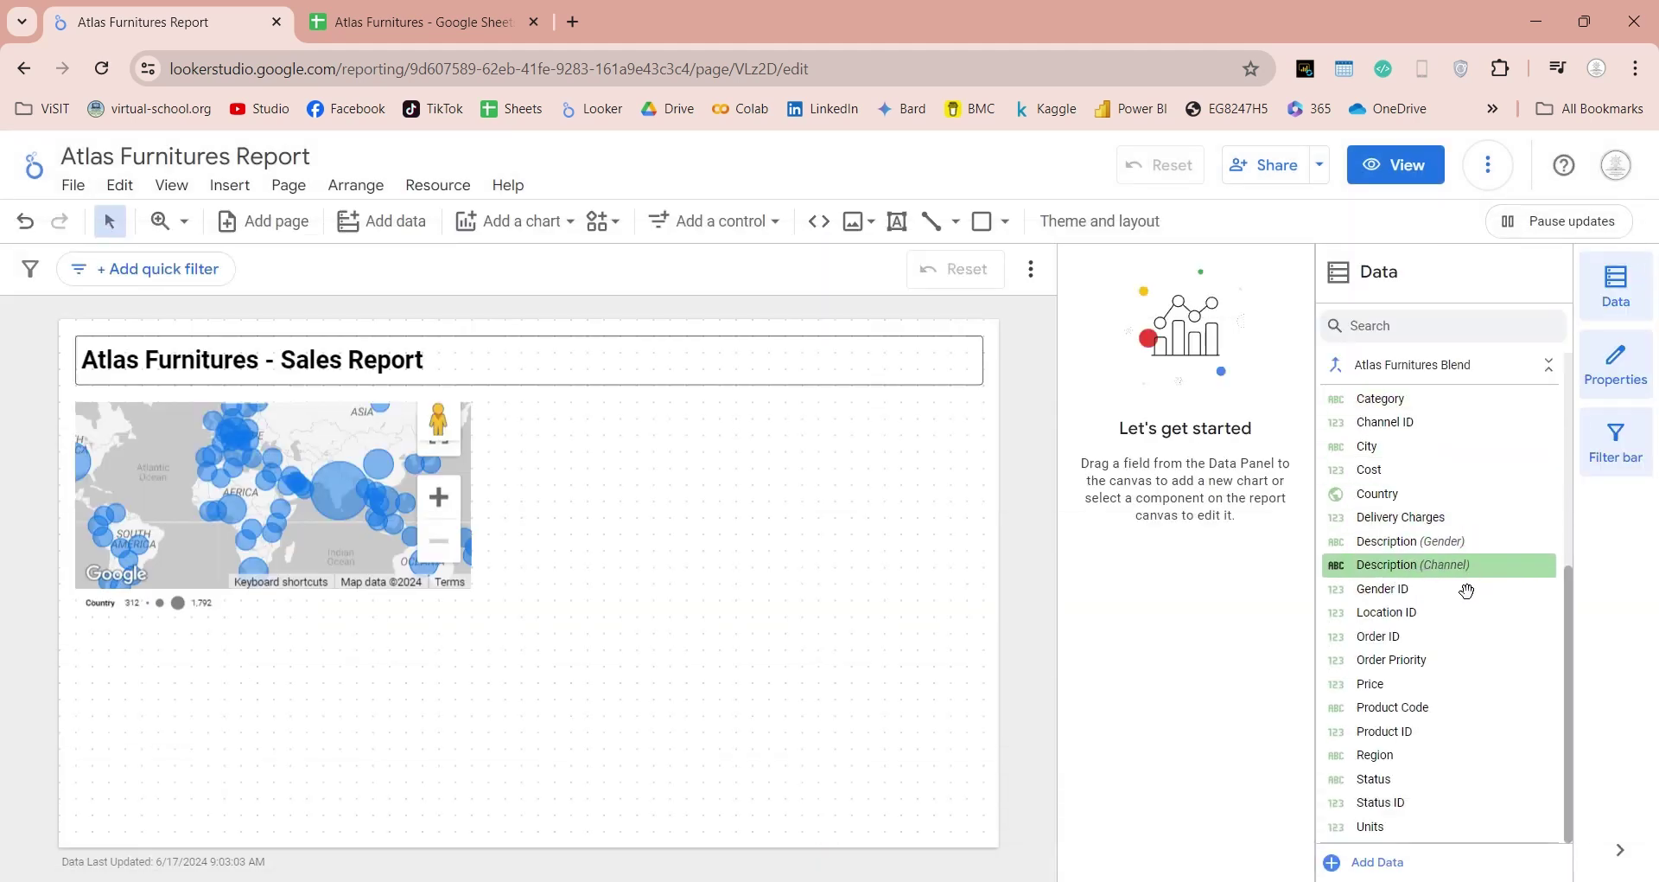
click(1452, 366)
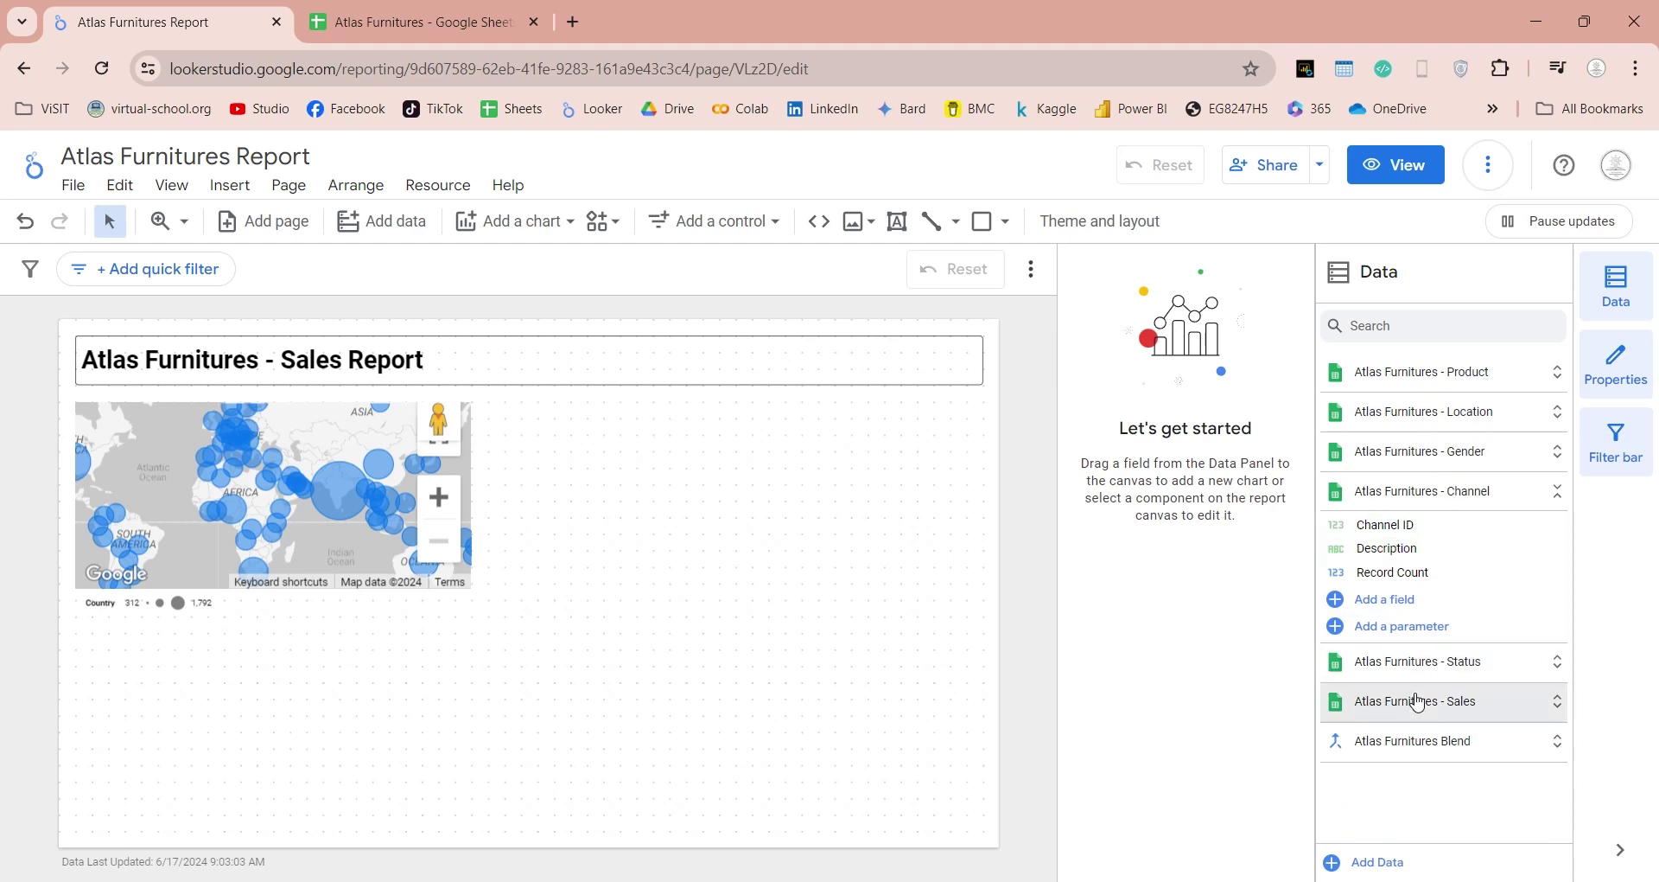
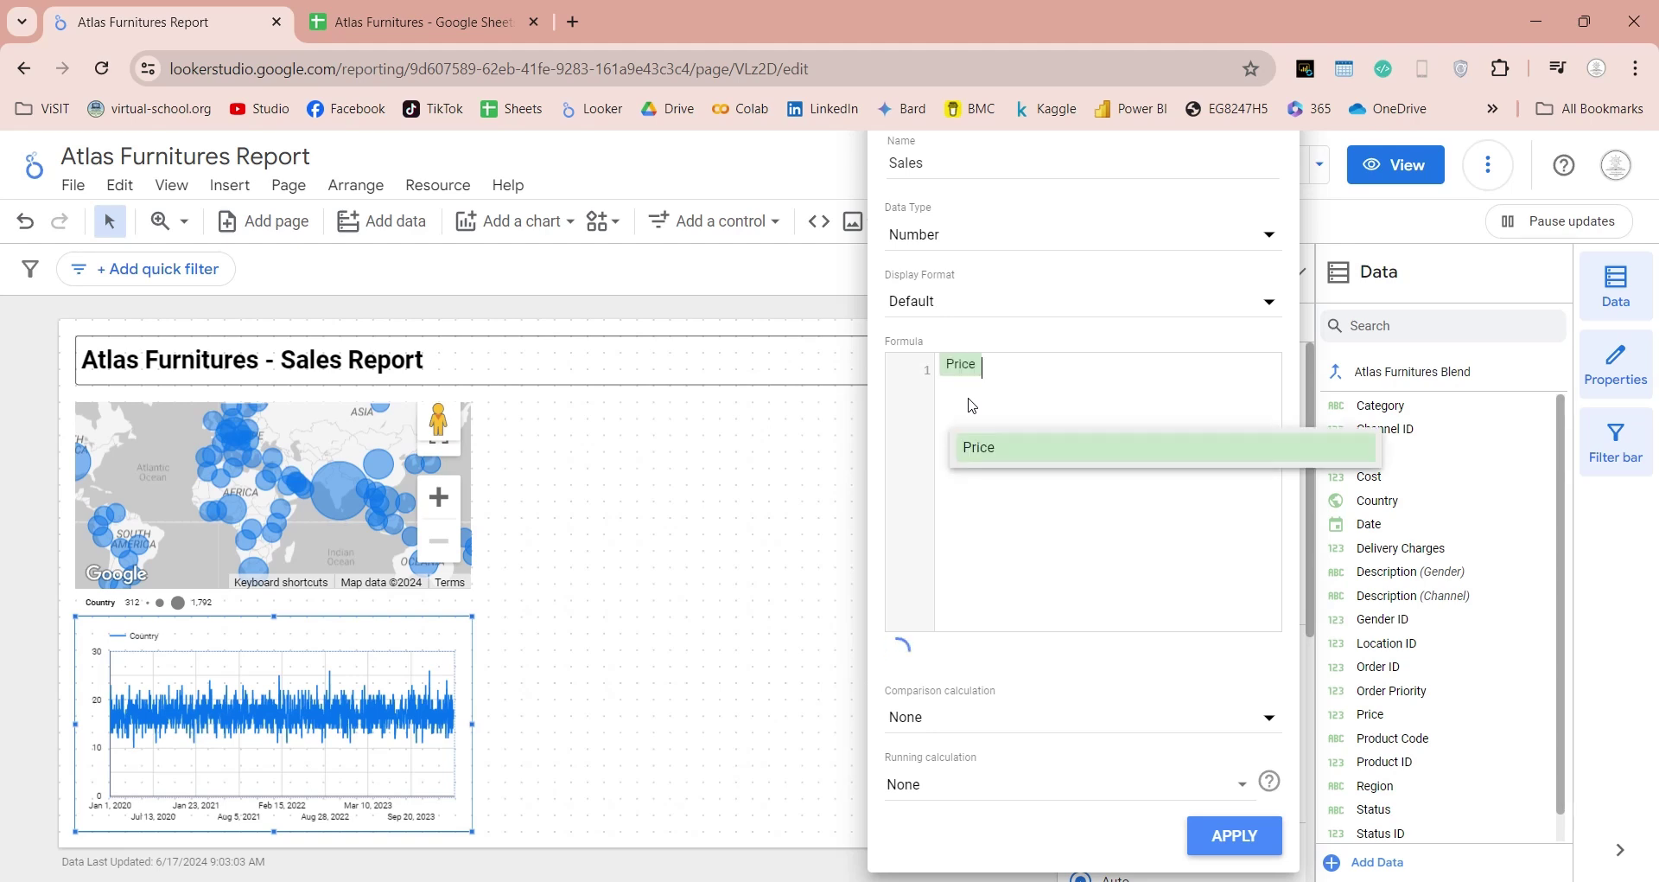
Complete the Sales calculated metric with the formula Price * Units and apply it to the time series chart.
key(Return)
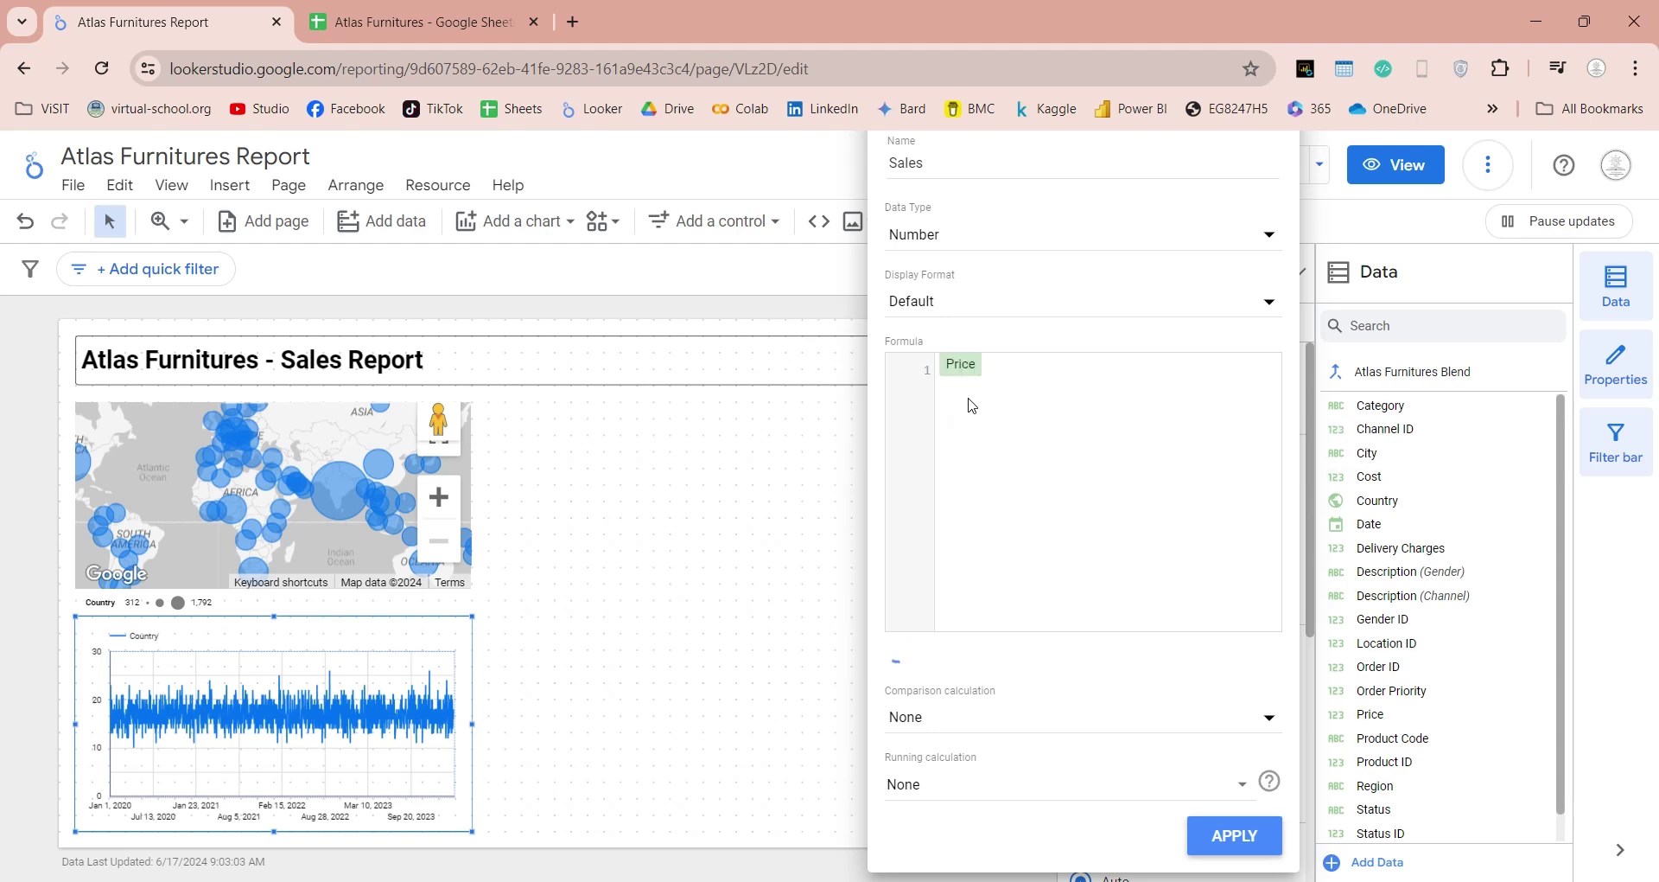
text(*u)
key(Down)
key(Down)
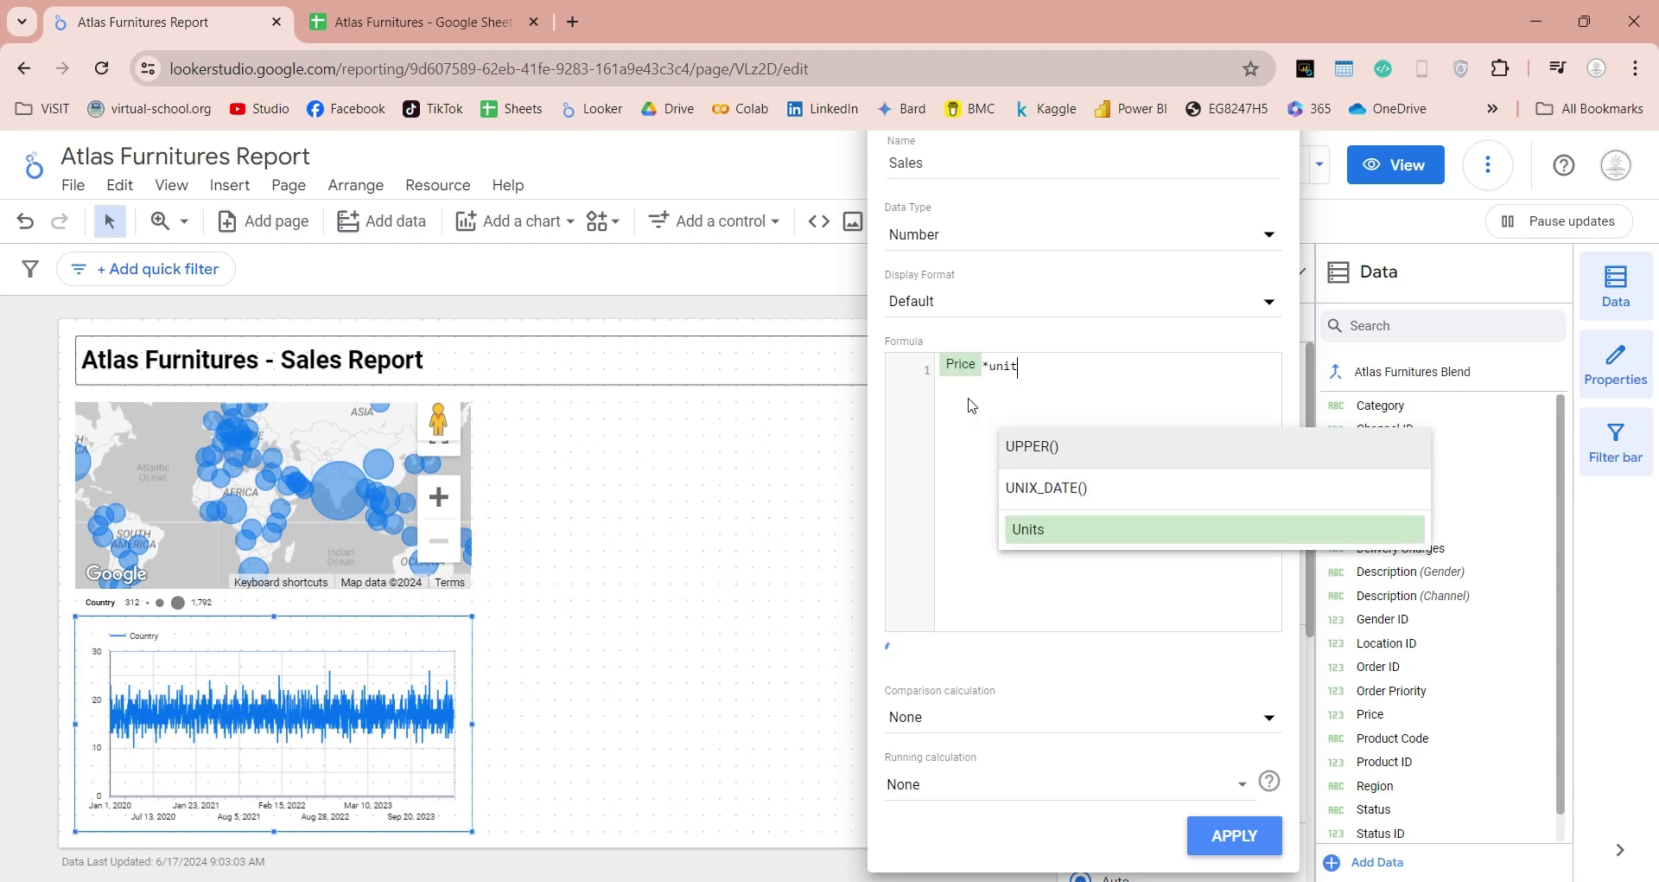
key(Return)
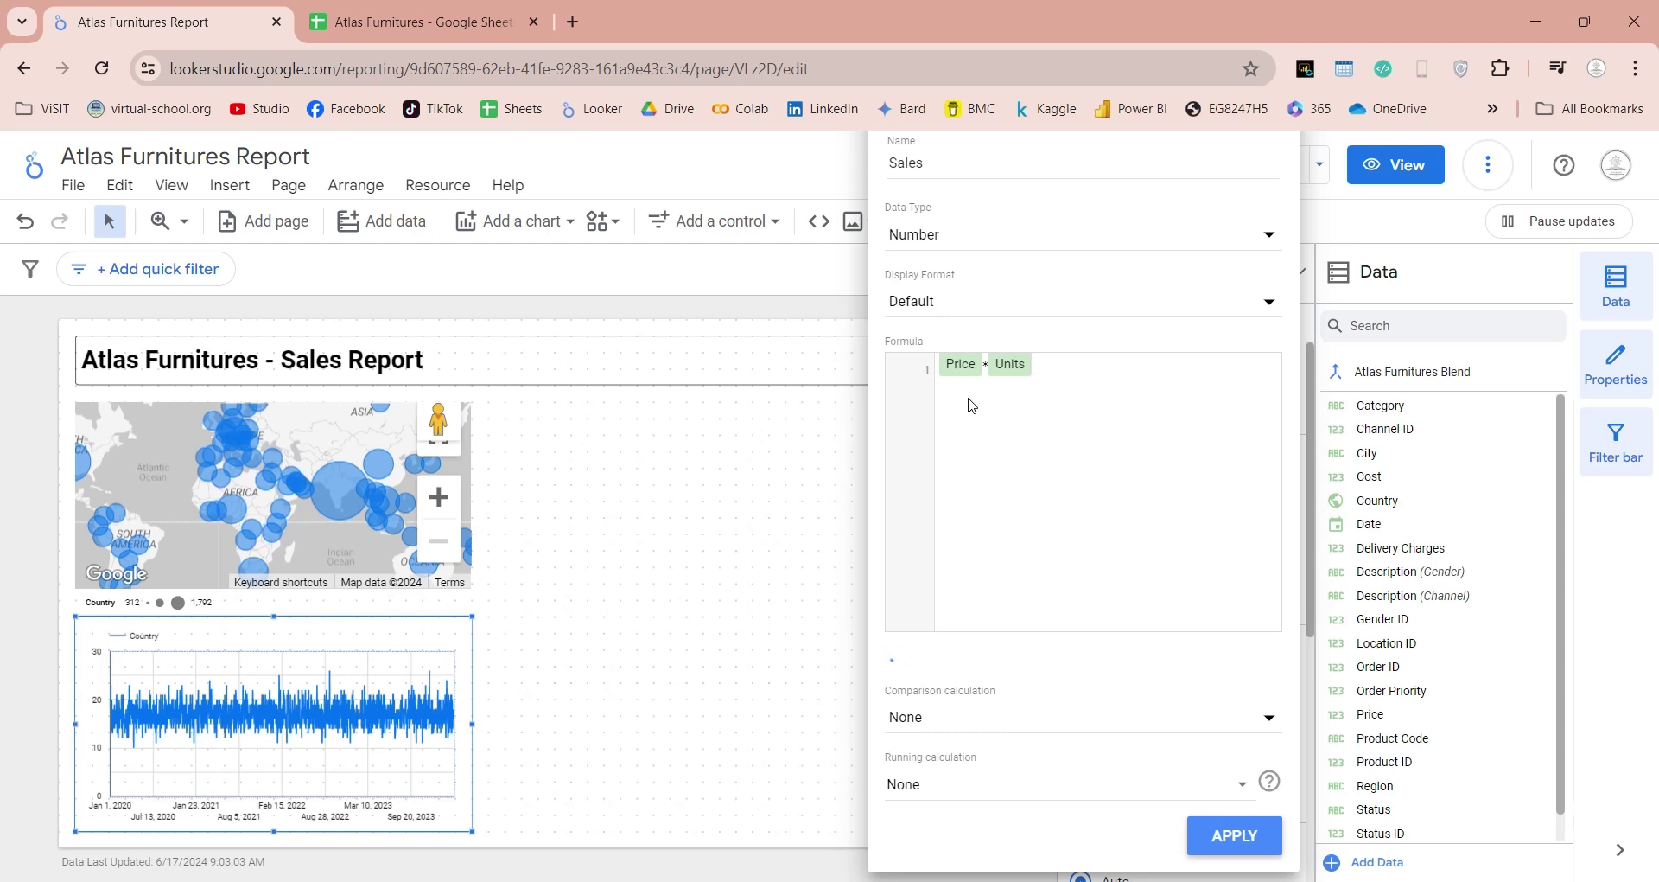
click(1244, 843)
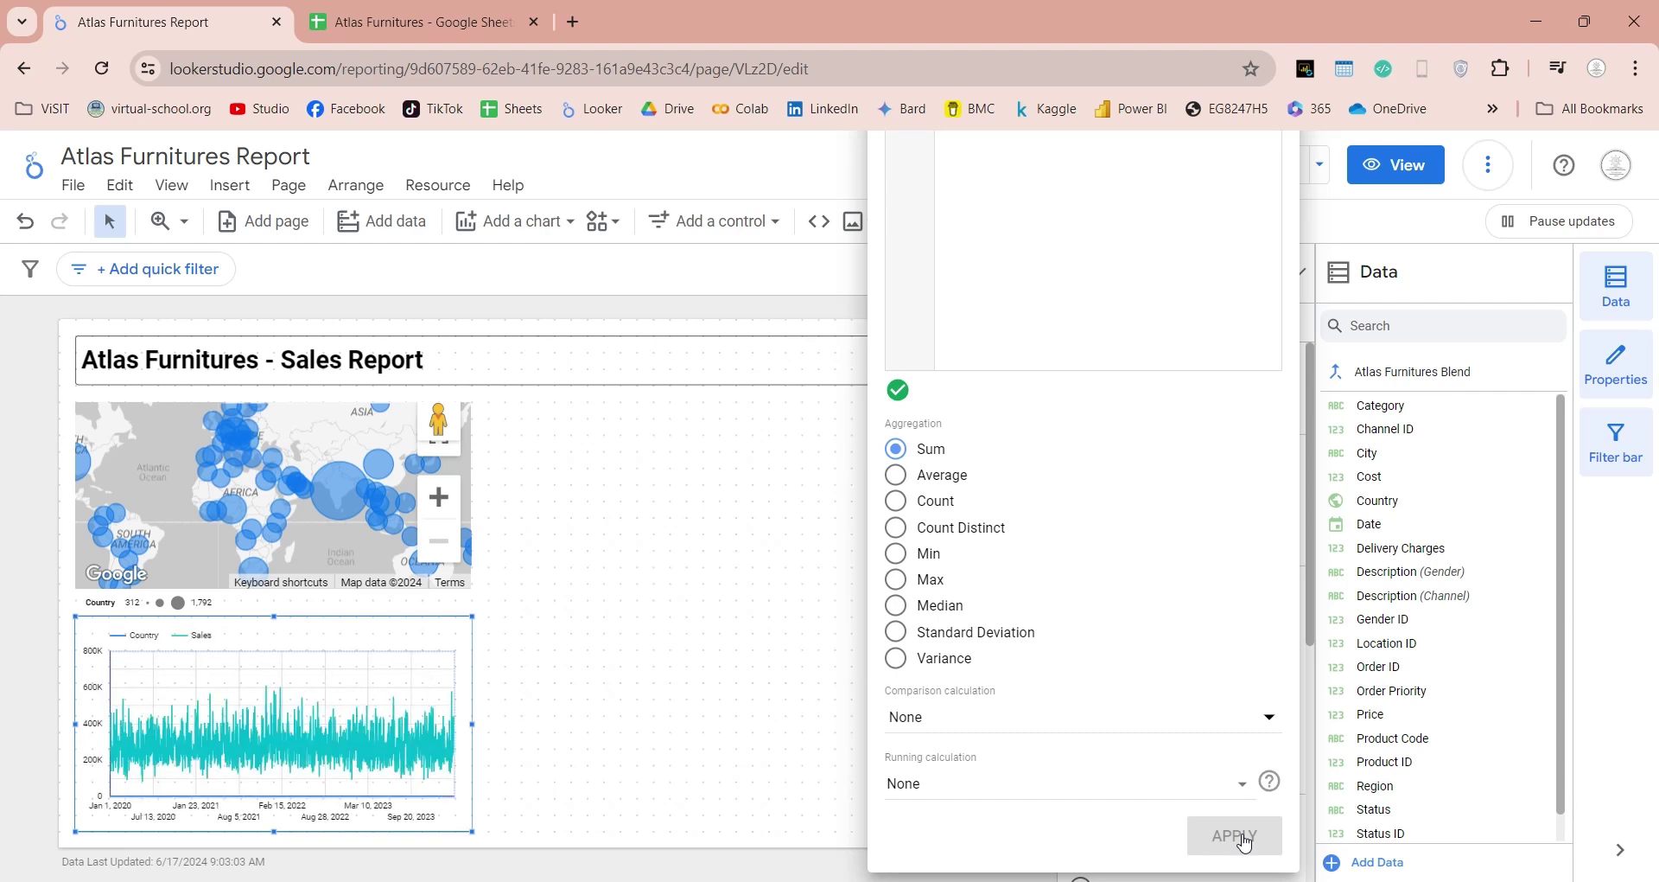
click(1311, 448)
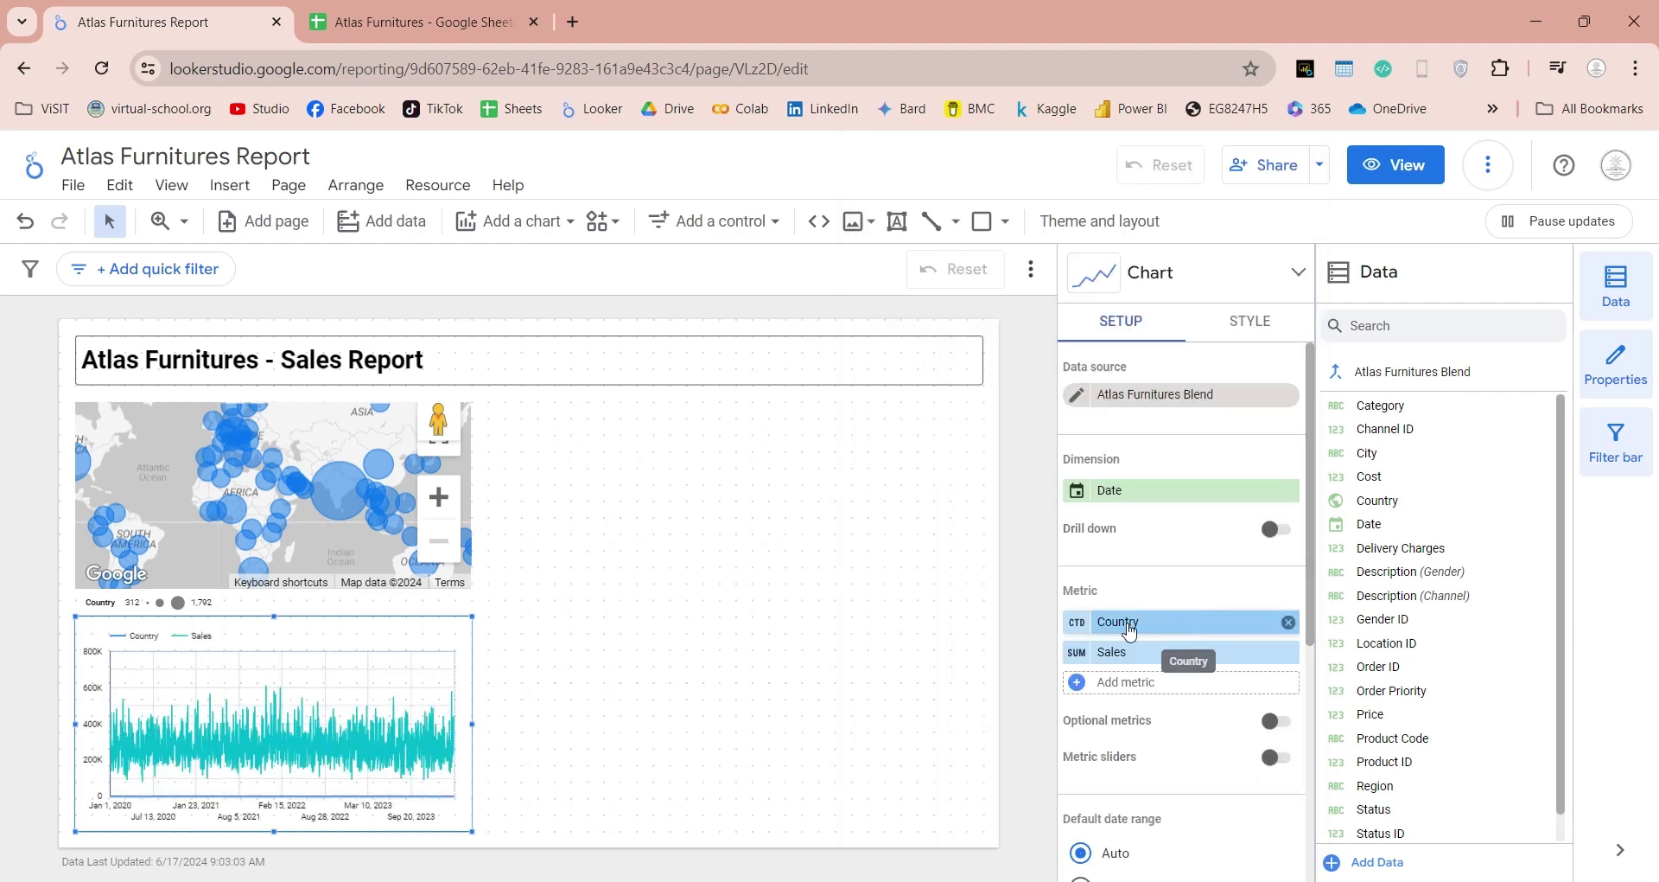
Remove the Country metric from the time series chart.
click(1280, 623)
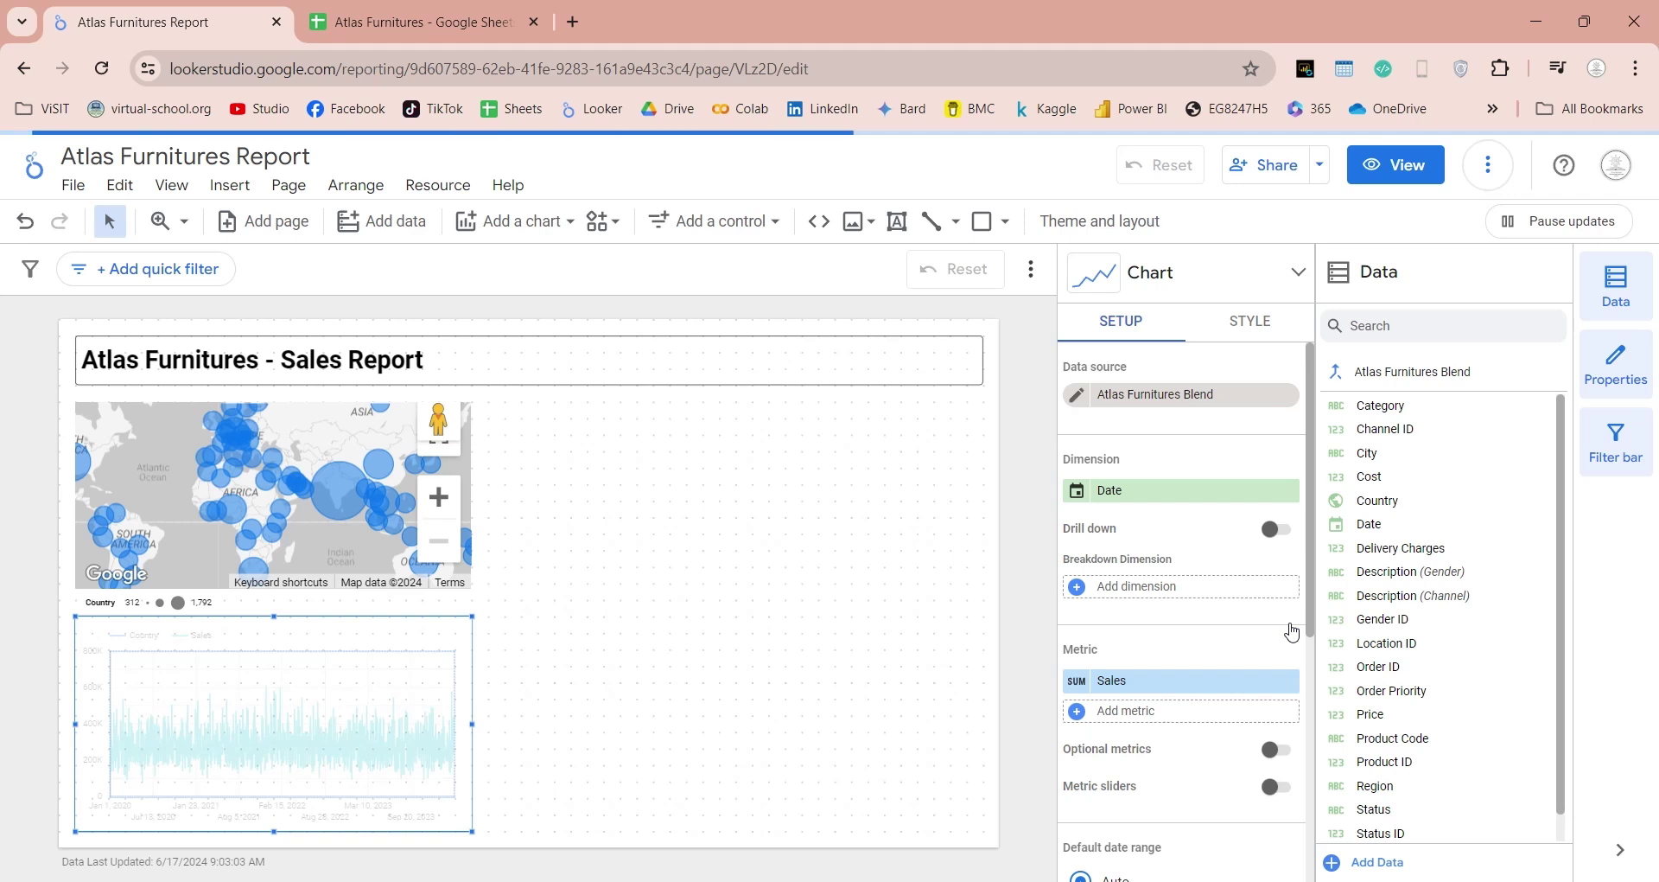
click(1254, 325)
click(1123, 326)
Change the time series chart to a combo chart and add Delivery Charges as its second metric.
click(1274, 277)
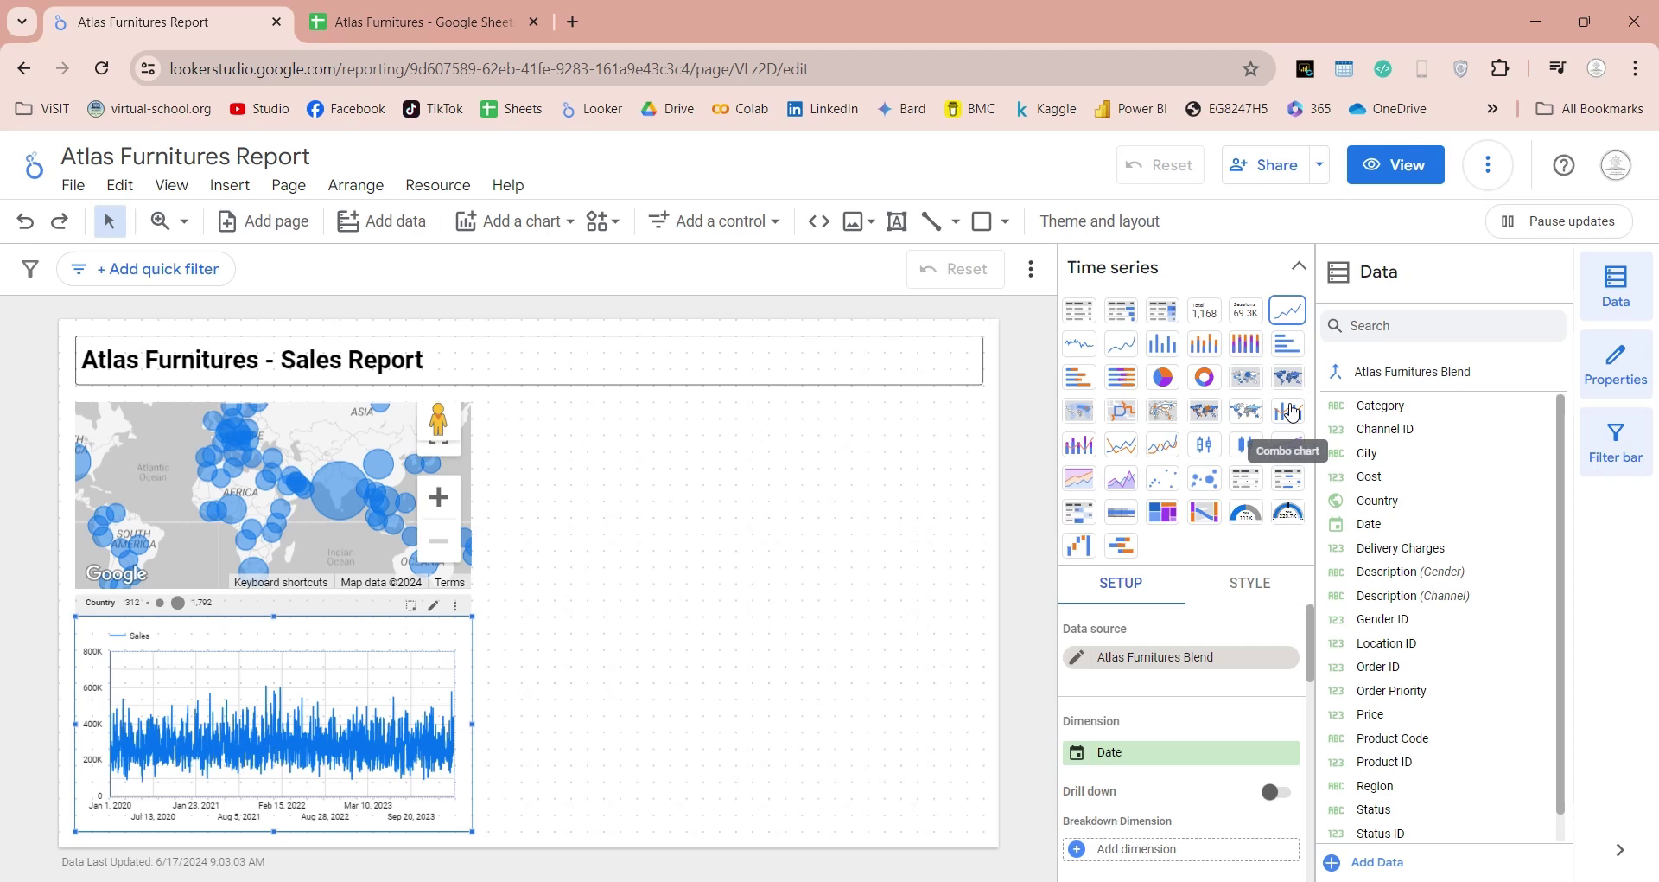
click(1294, 413)
click(1298, 268)
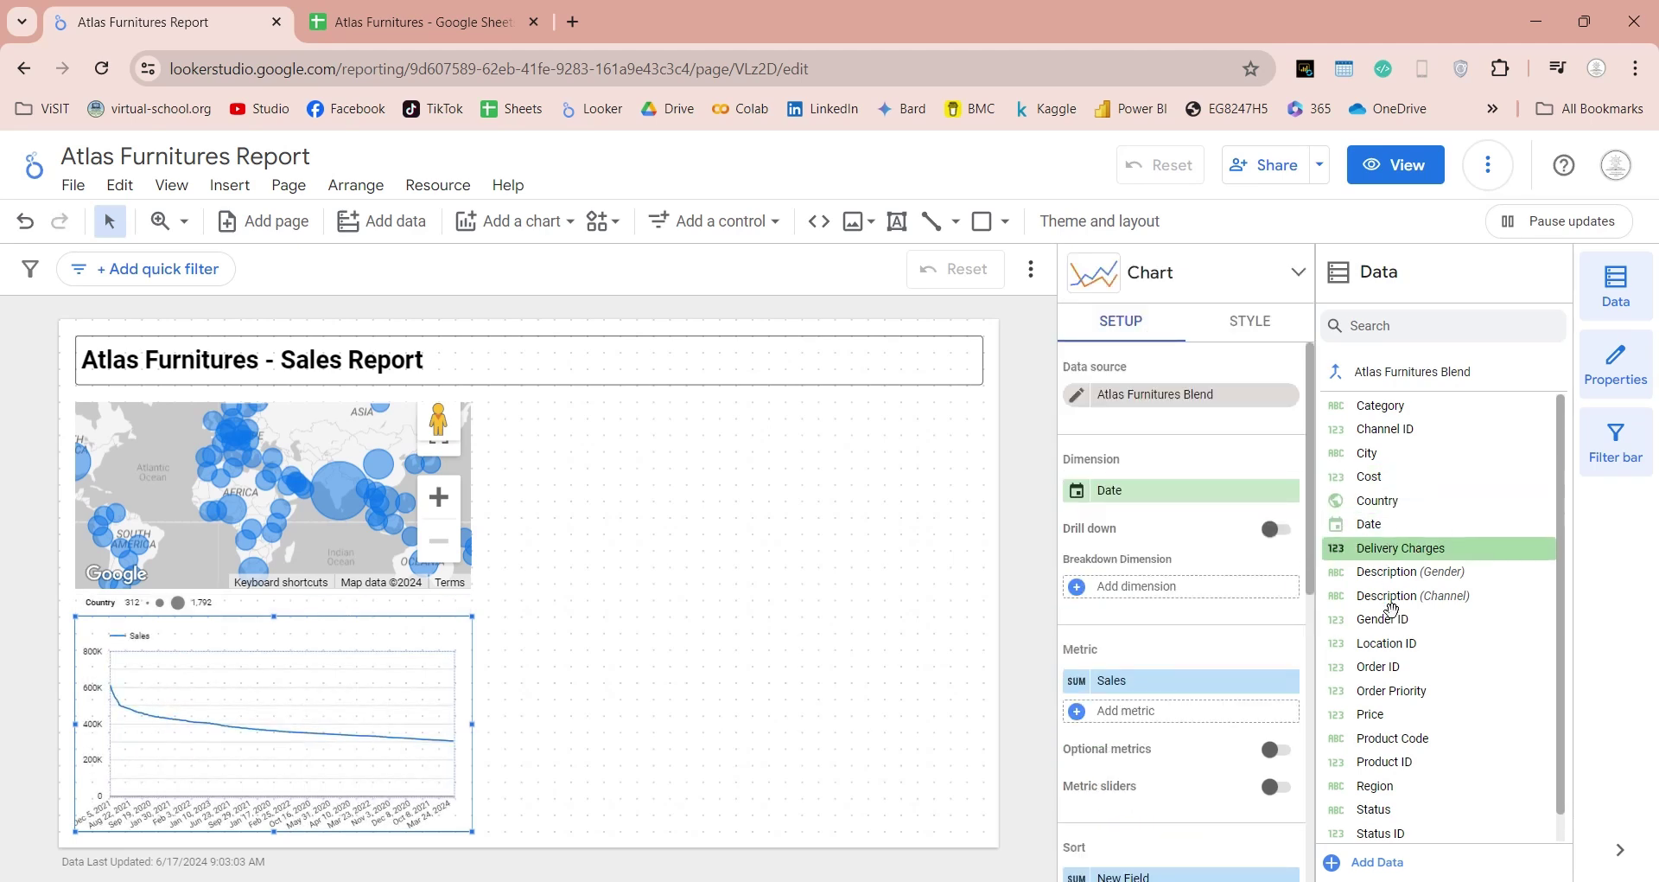
drag(1404, 553, 1158, 714)
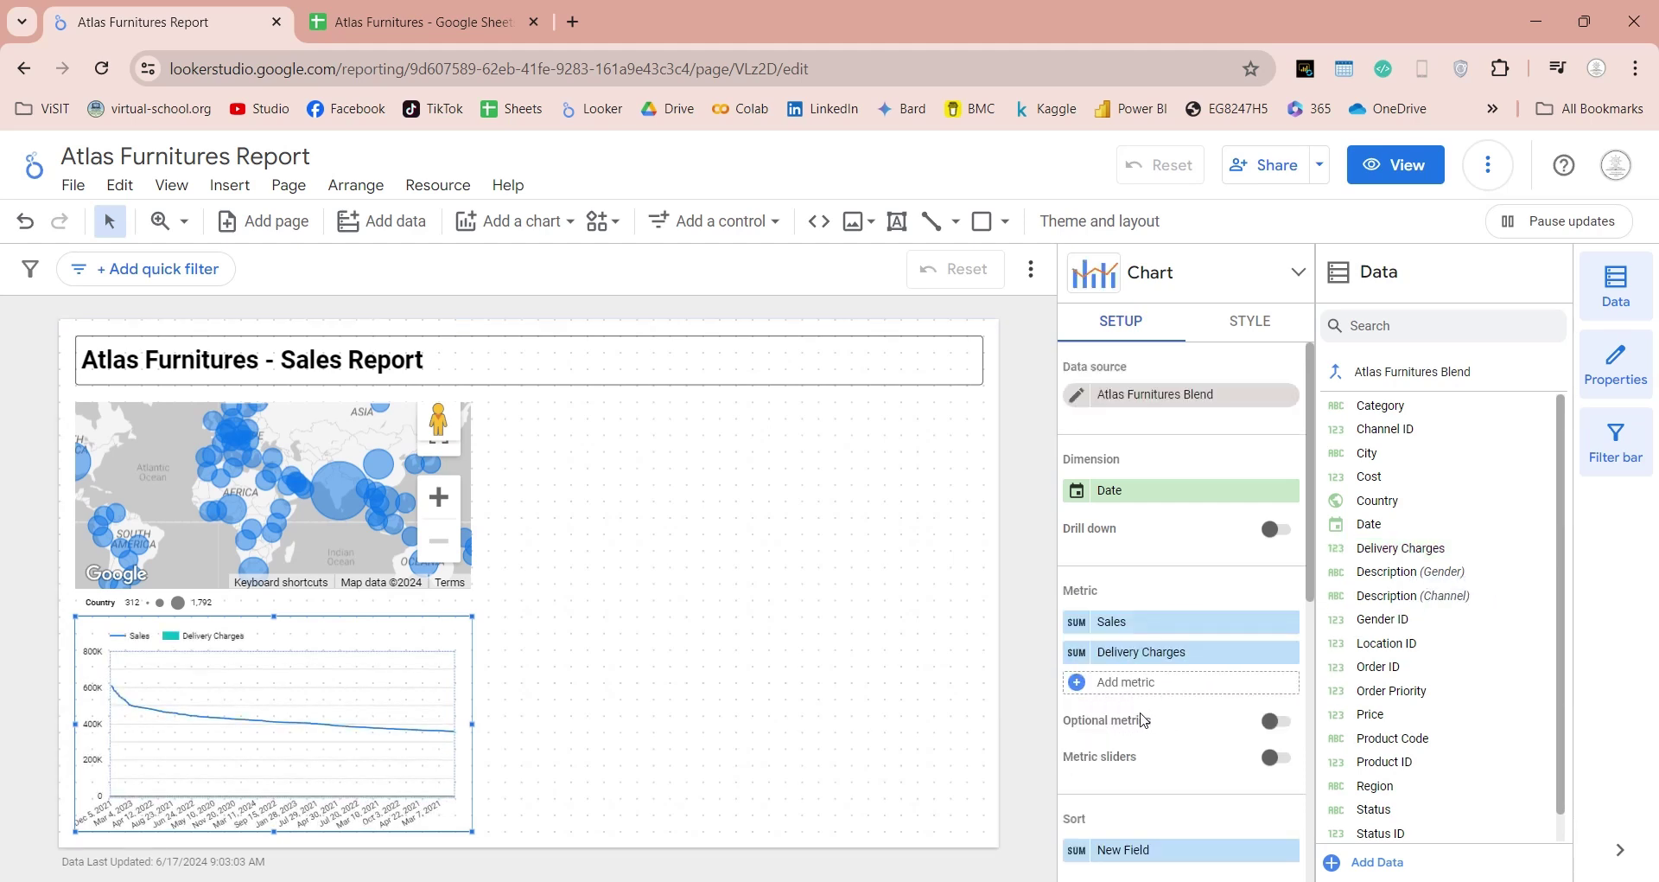
Plot the combo chart's Delivery Charges series on the right axis and show it as a line instead of bars.
click(1235, 326)
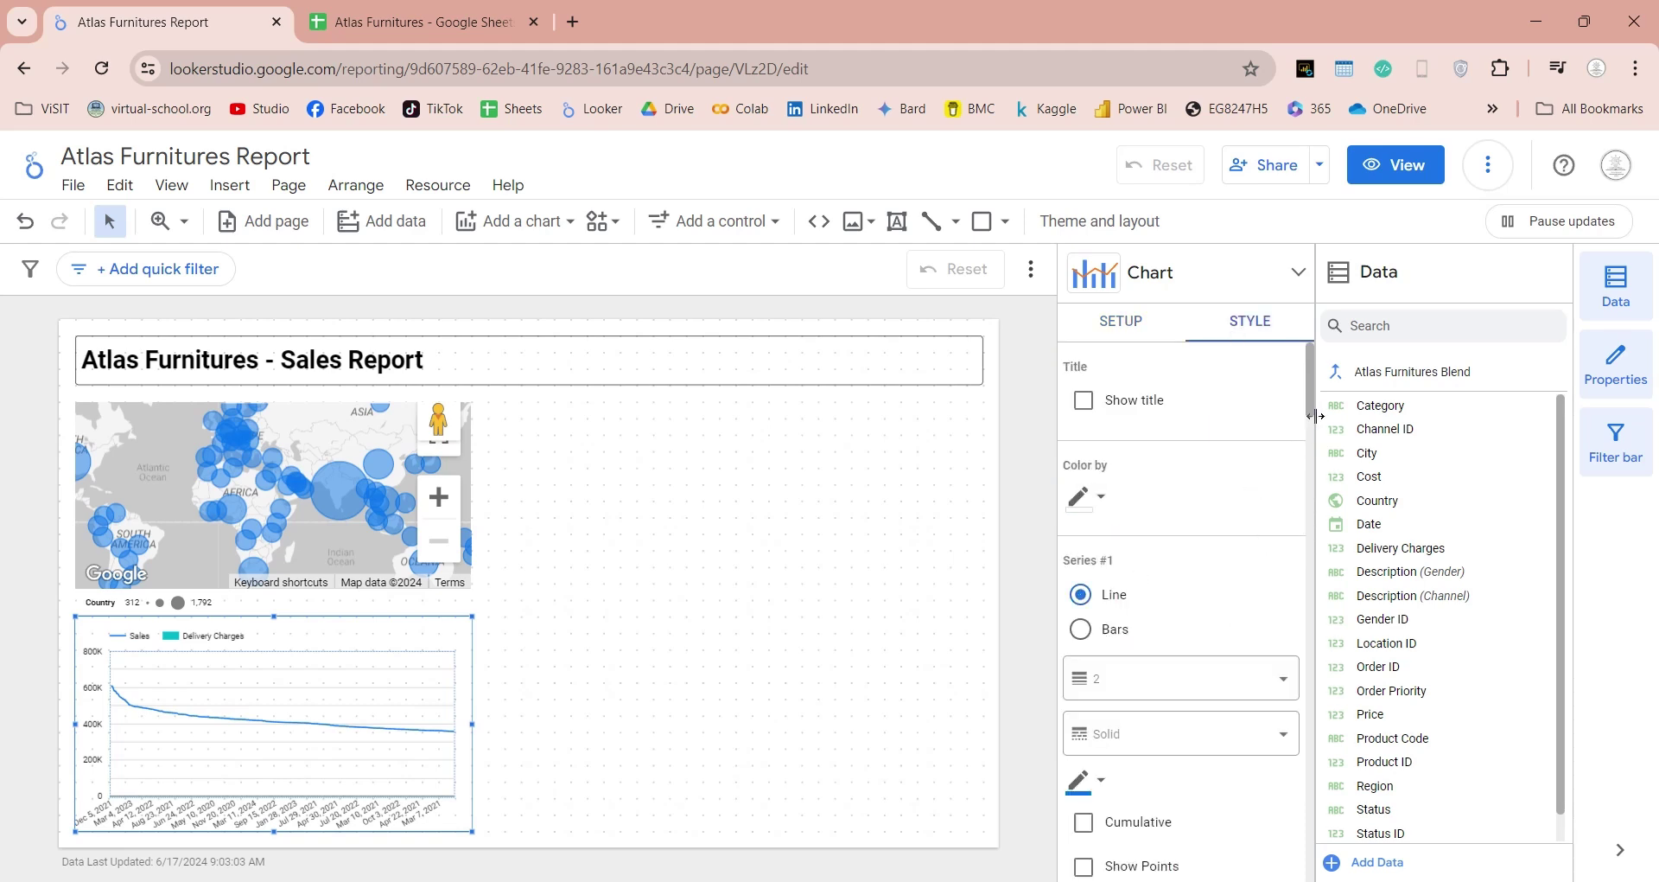
drag(1317, 416, 1311, 497)
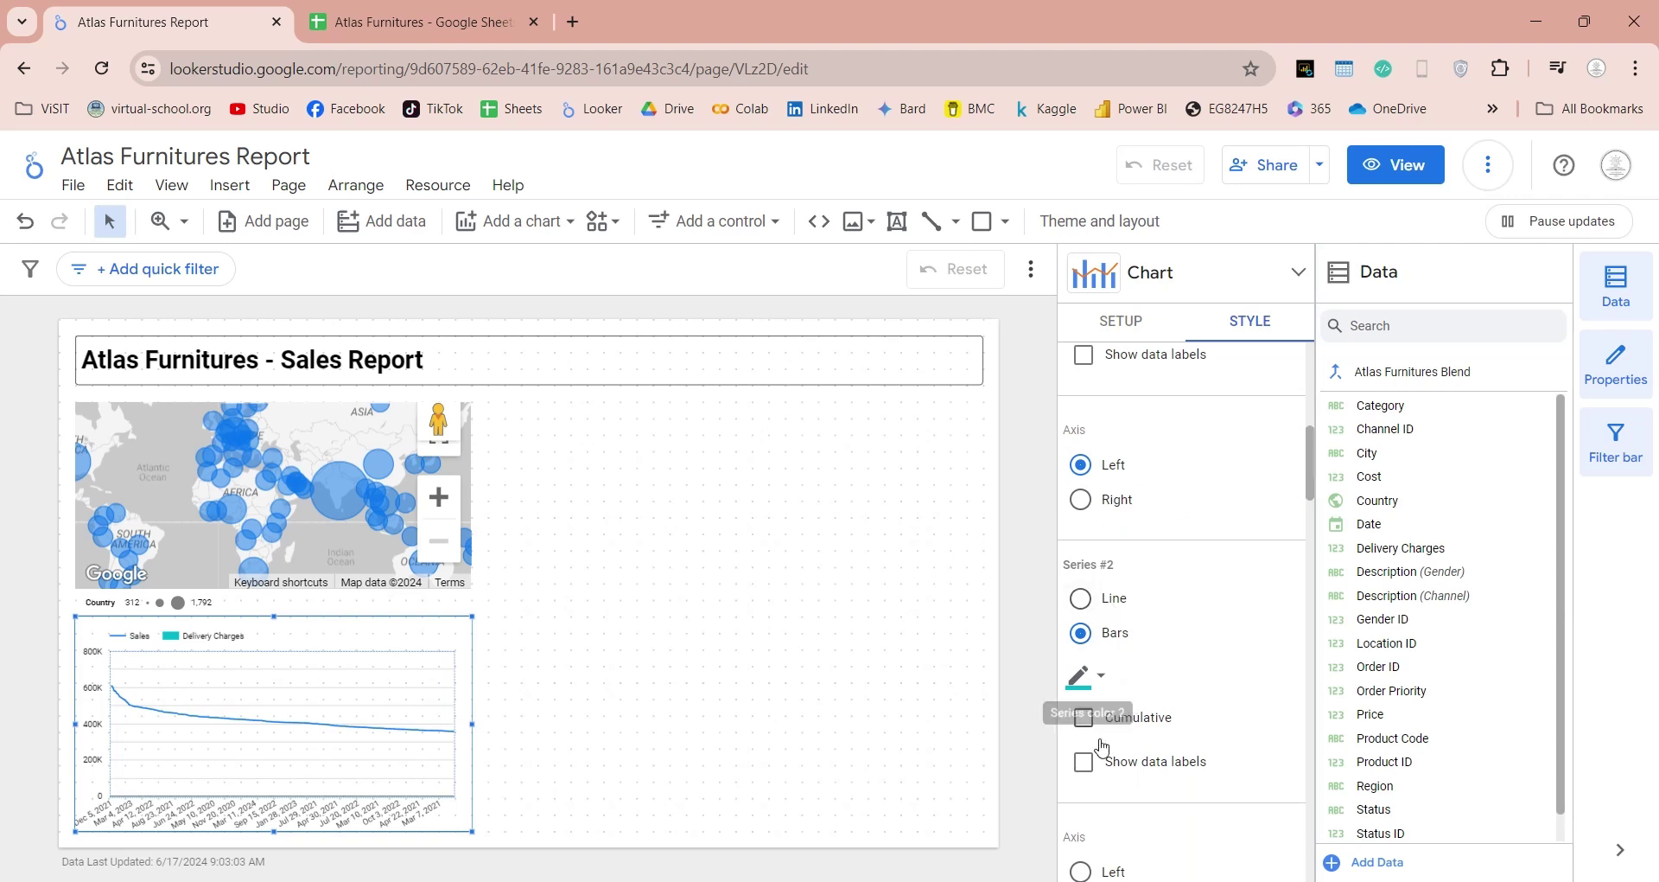
scroll(1204, 701, down, 4)
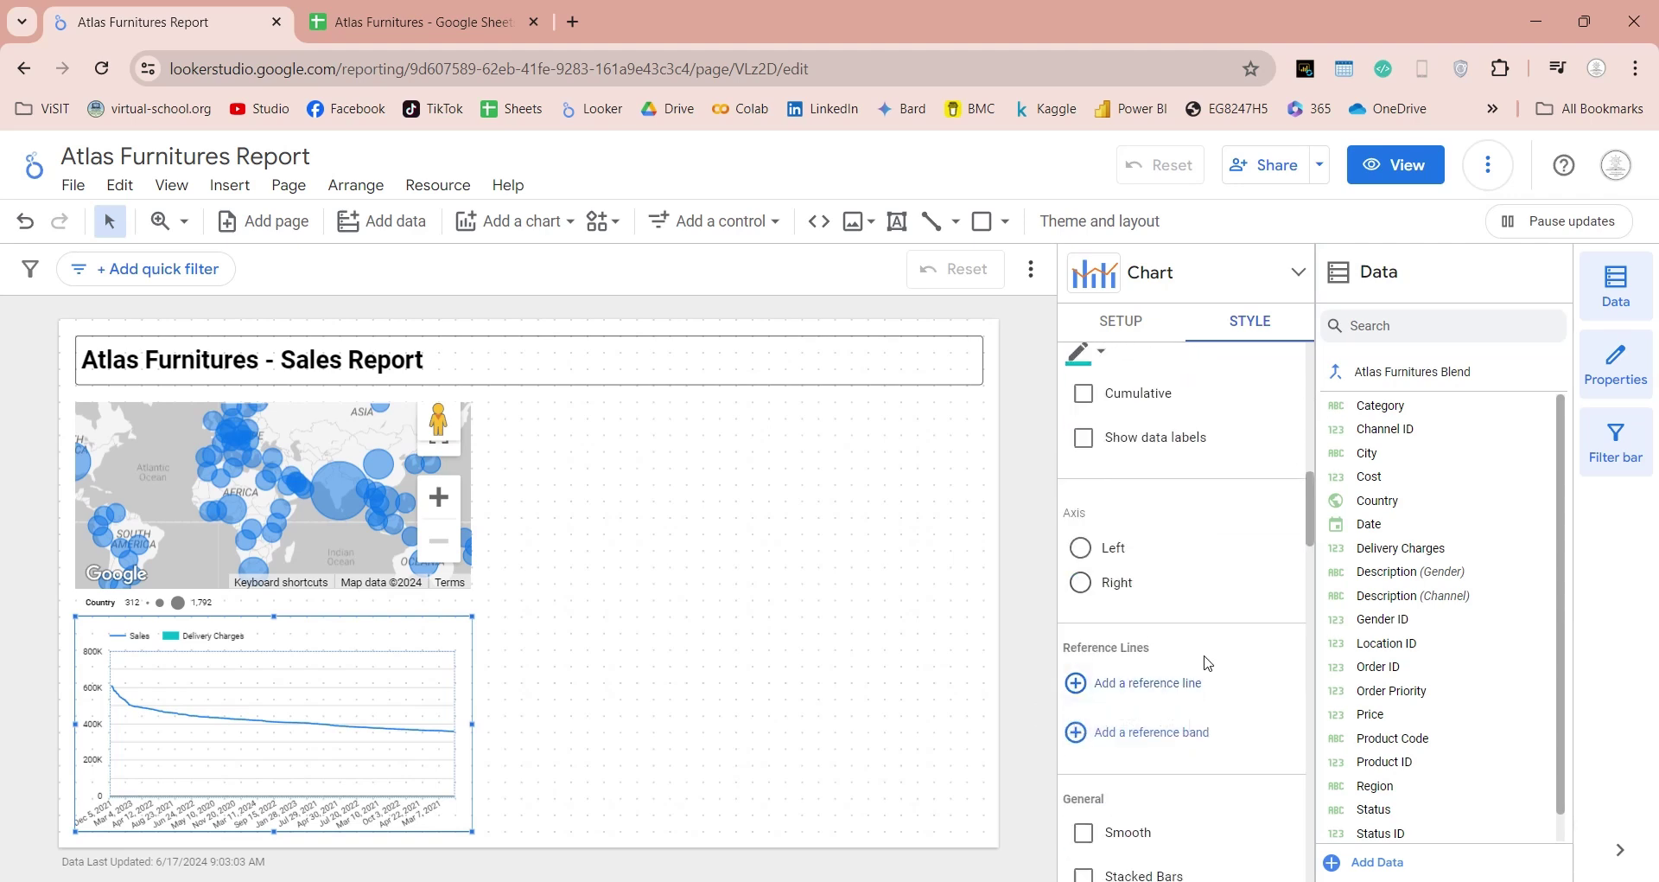
click(1080, 583)
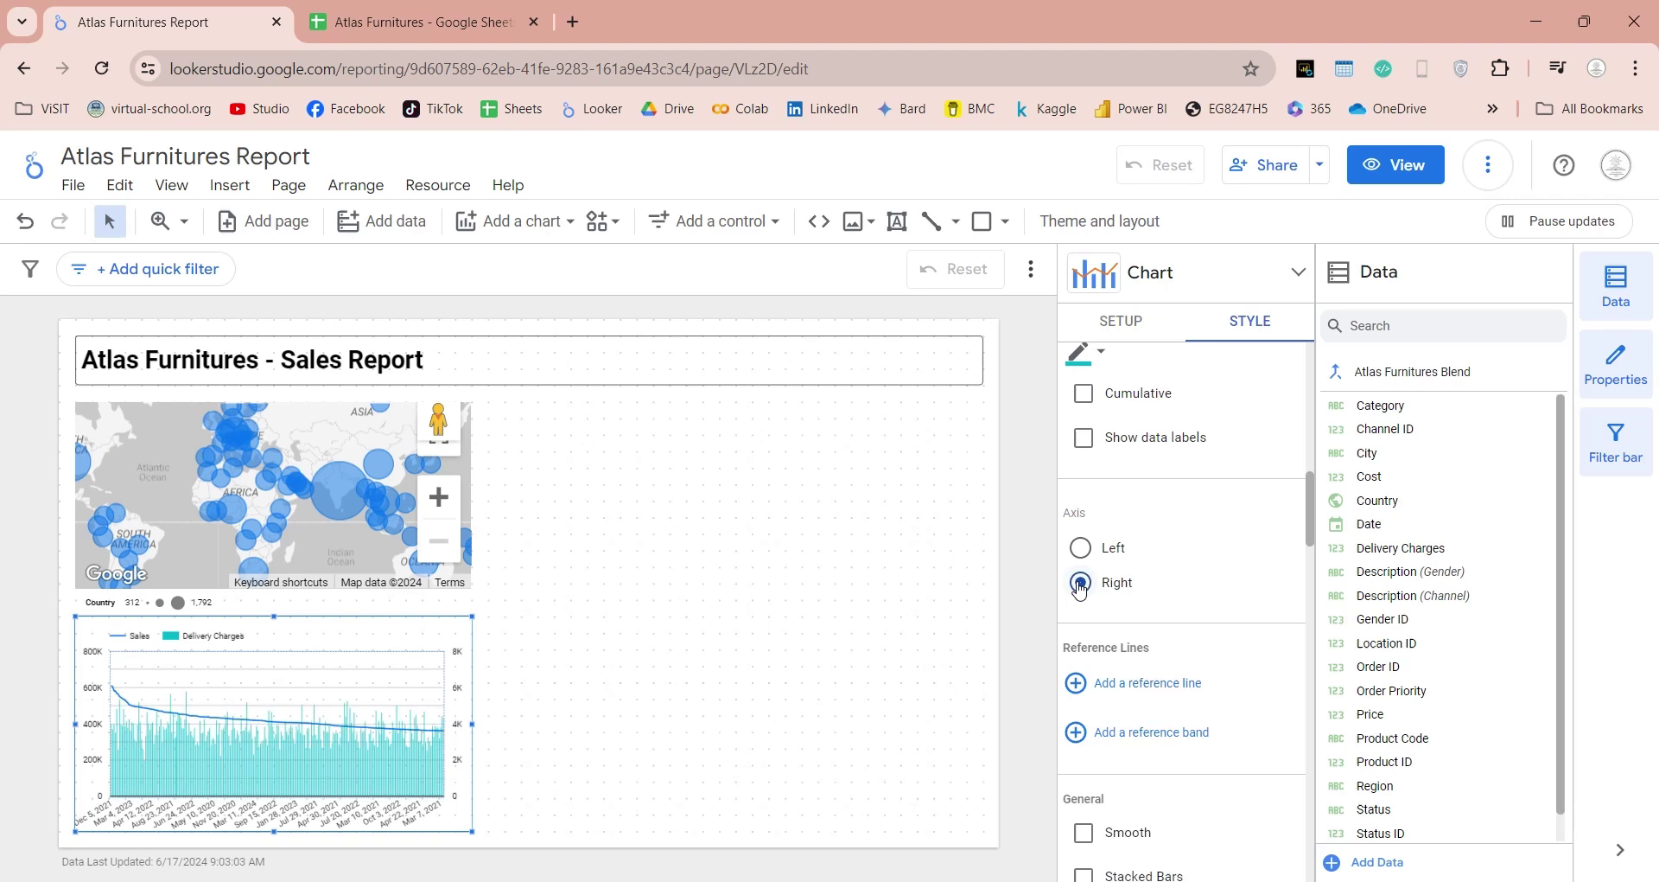
scroll(1185, 537, up, 4)
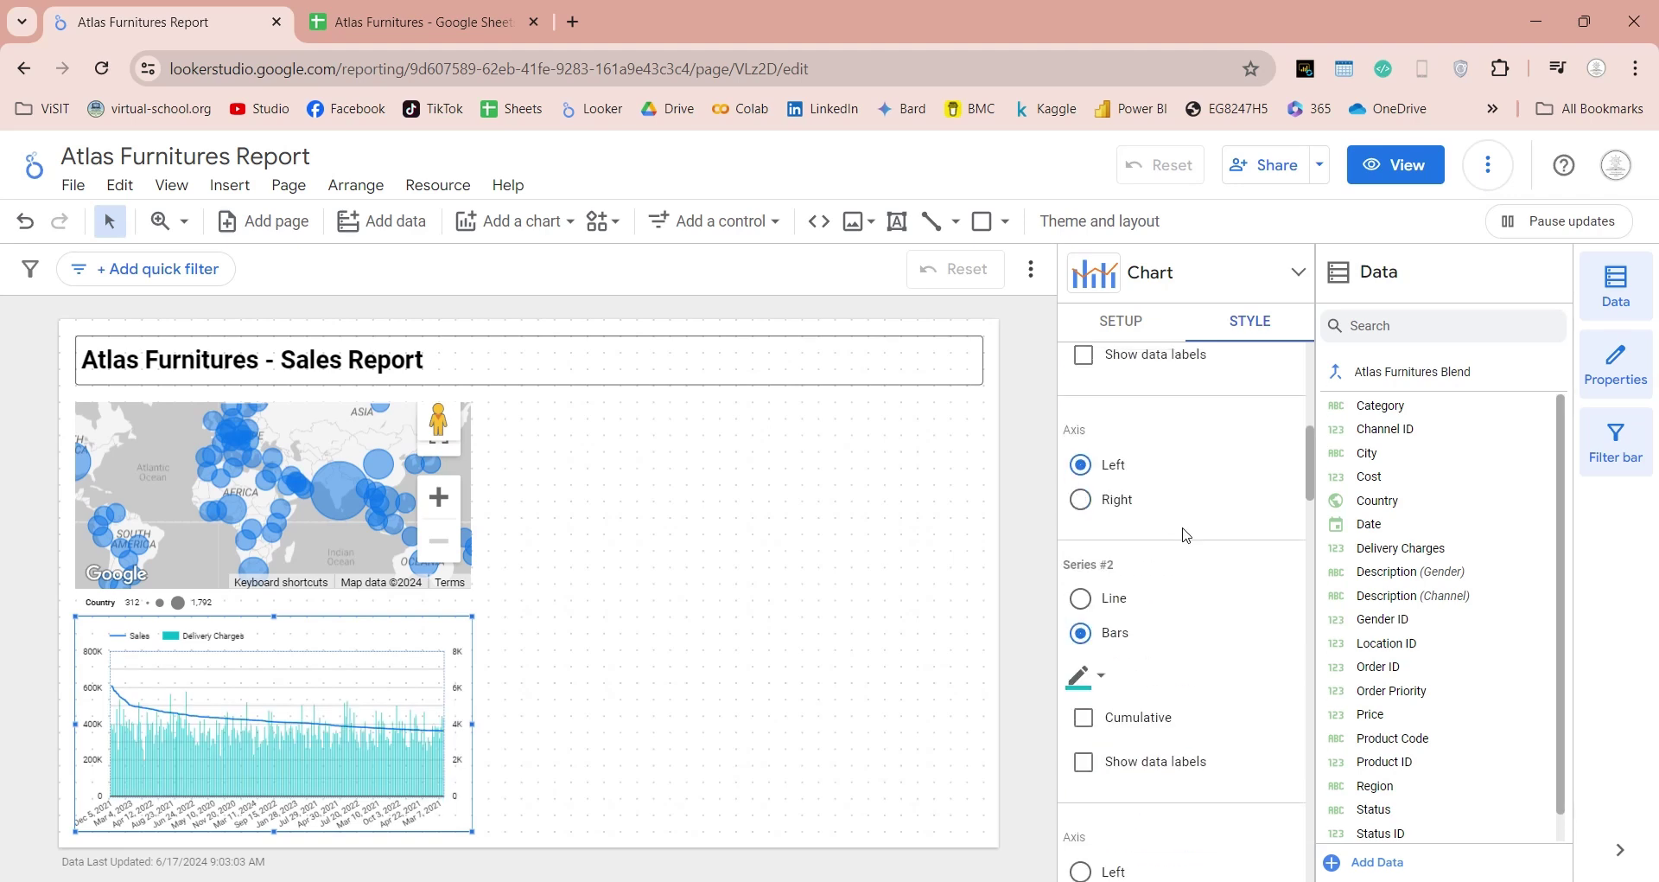
click(1082, 599)
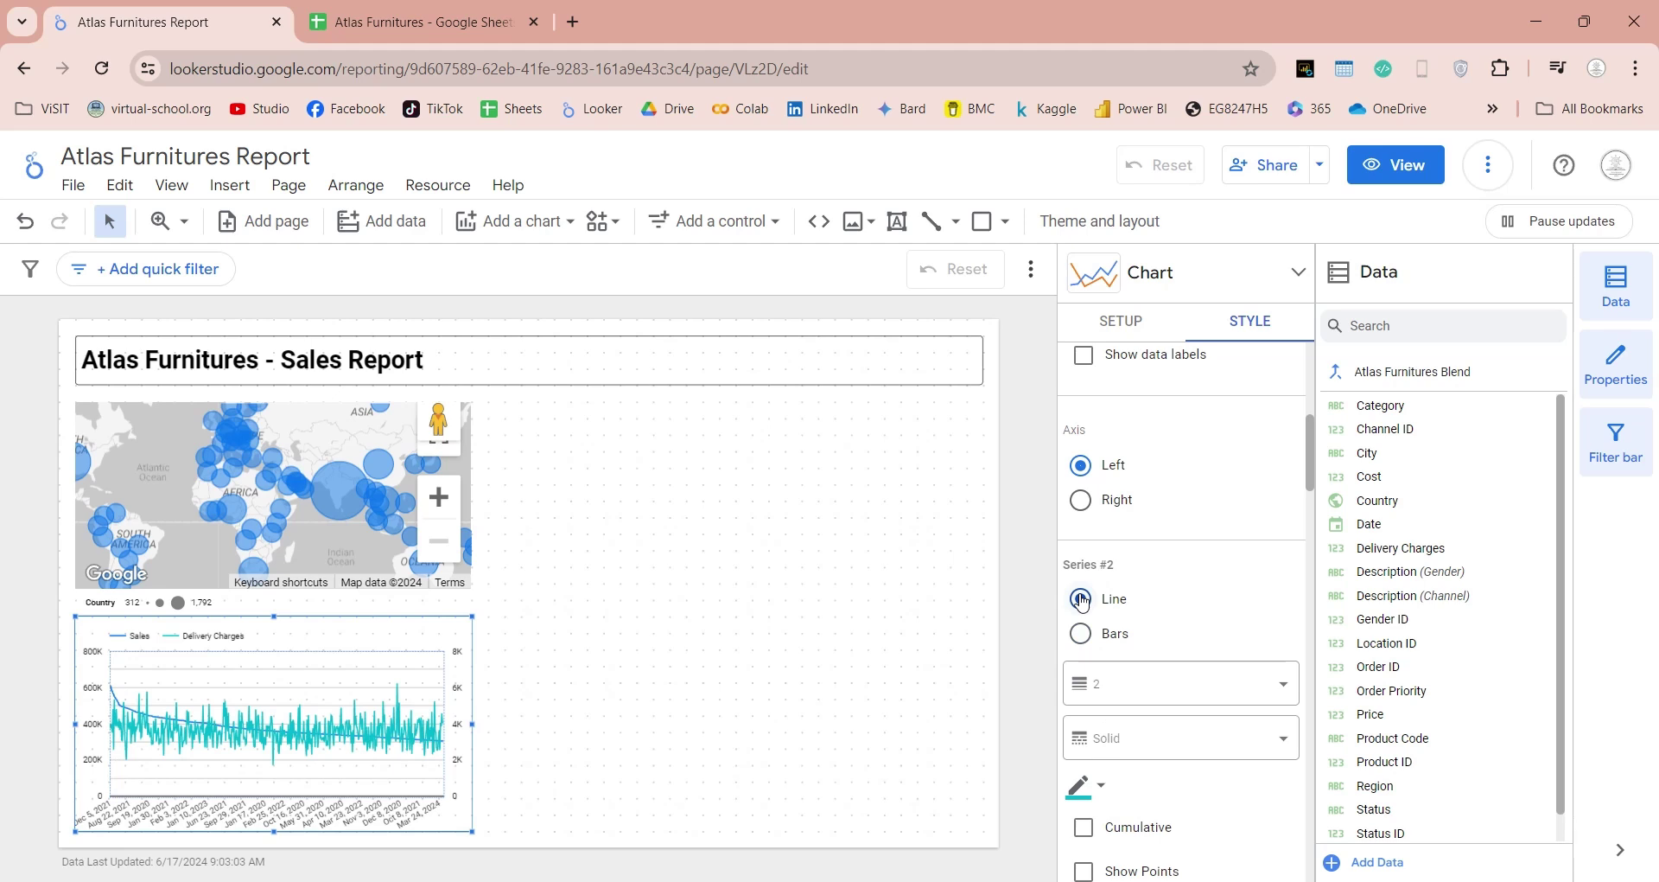
click(837, 607)
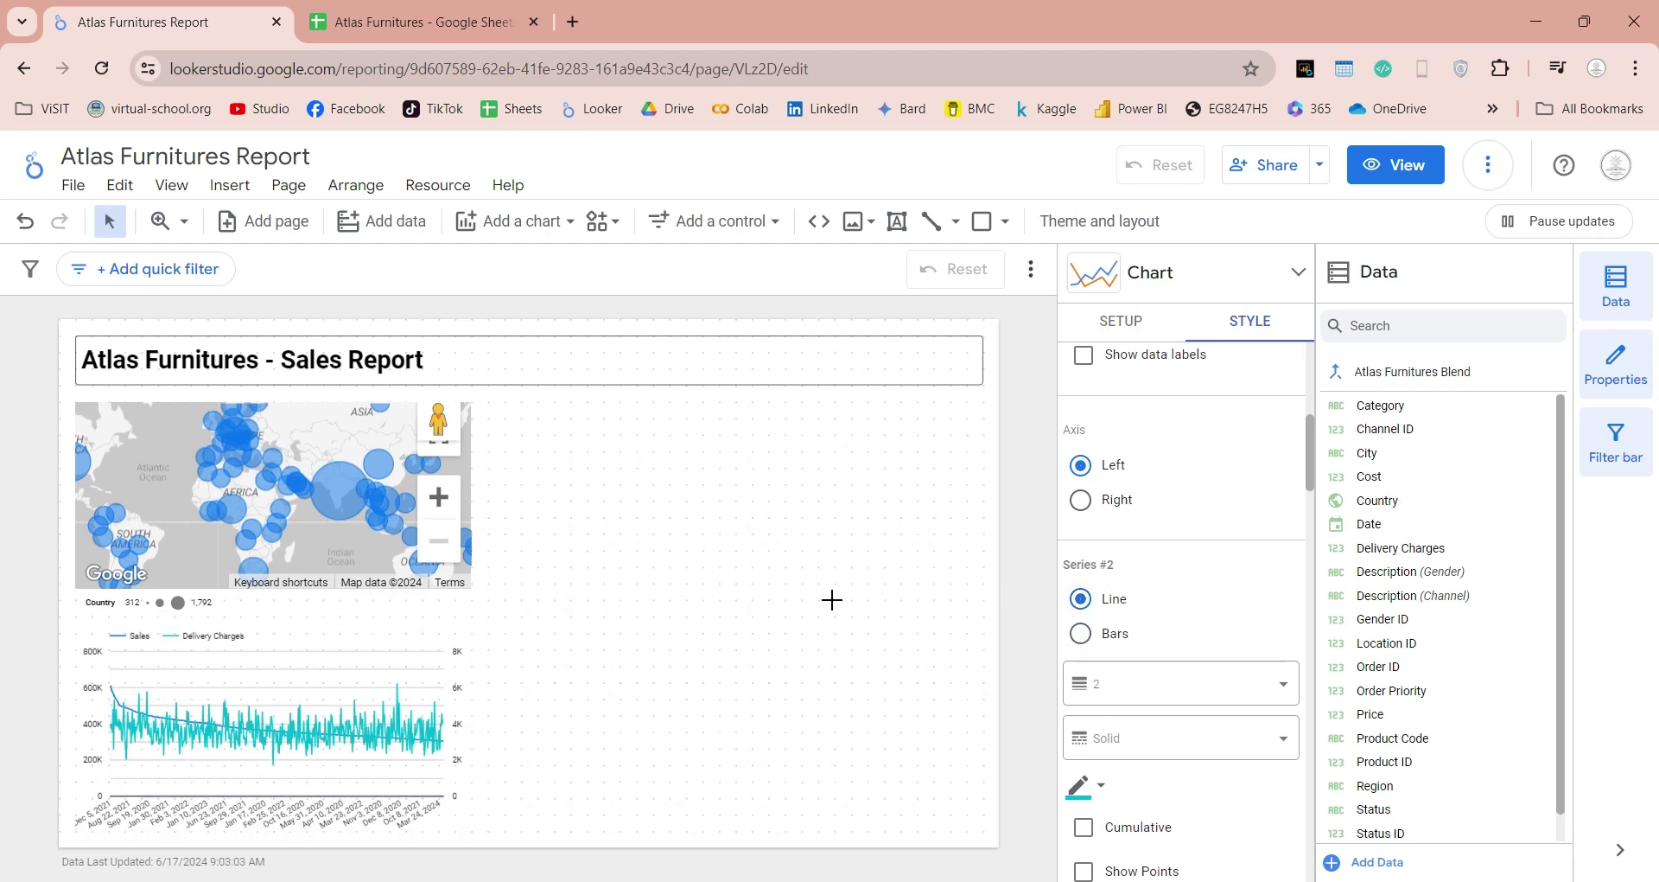
Duplicate the Sales and Delivery Charges chart, place the copy beside the map, and remove its Delivery Charges metric.
click(397, 637)
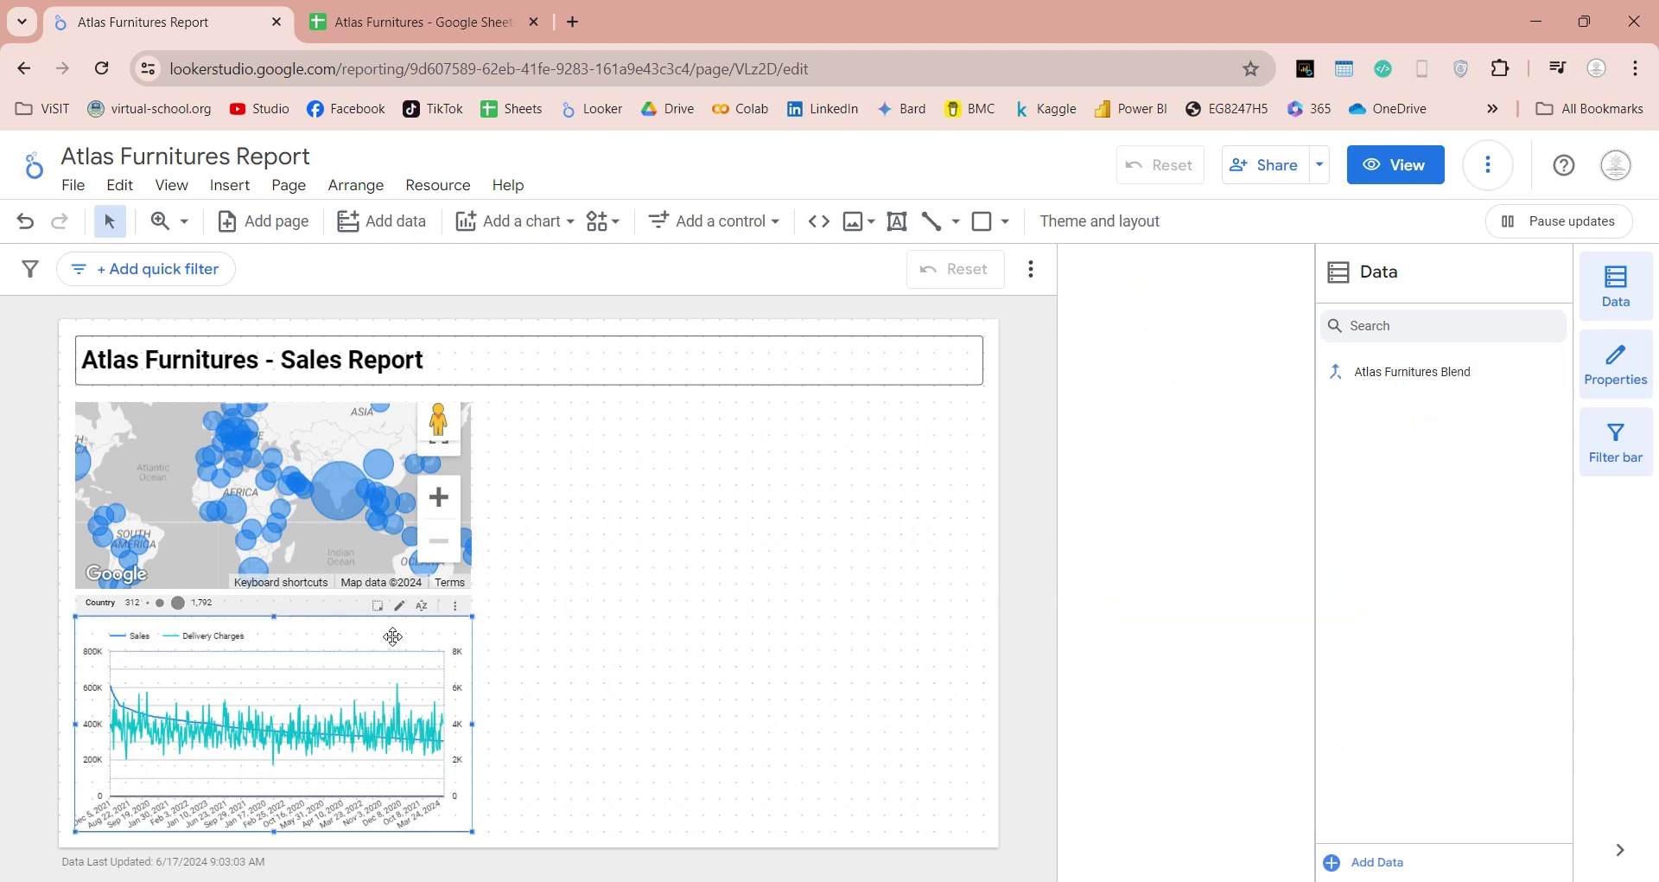
drag(394, 637, 802, 414)
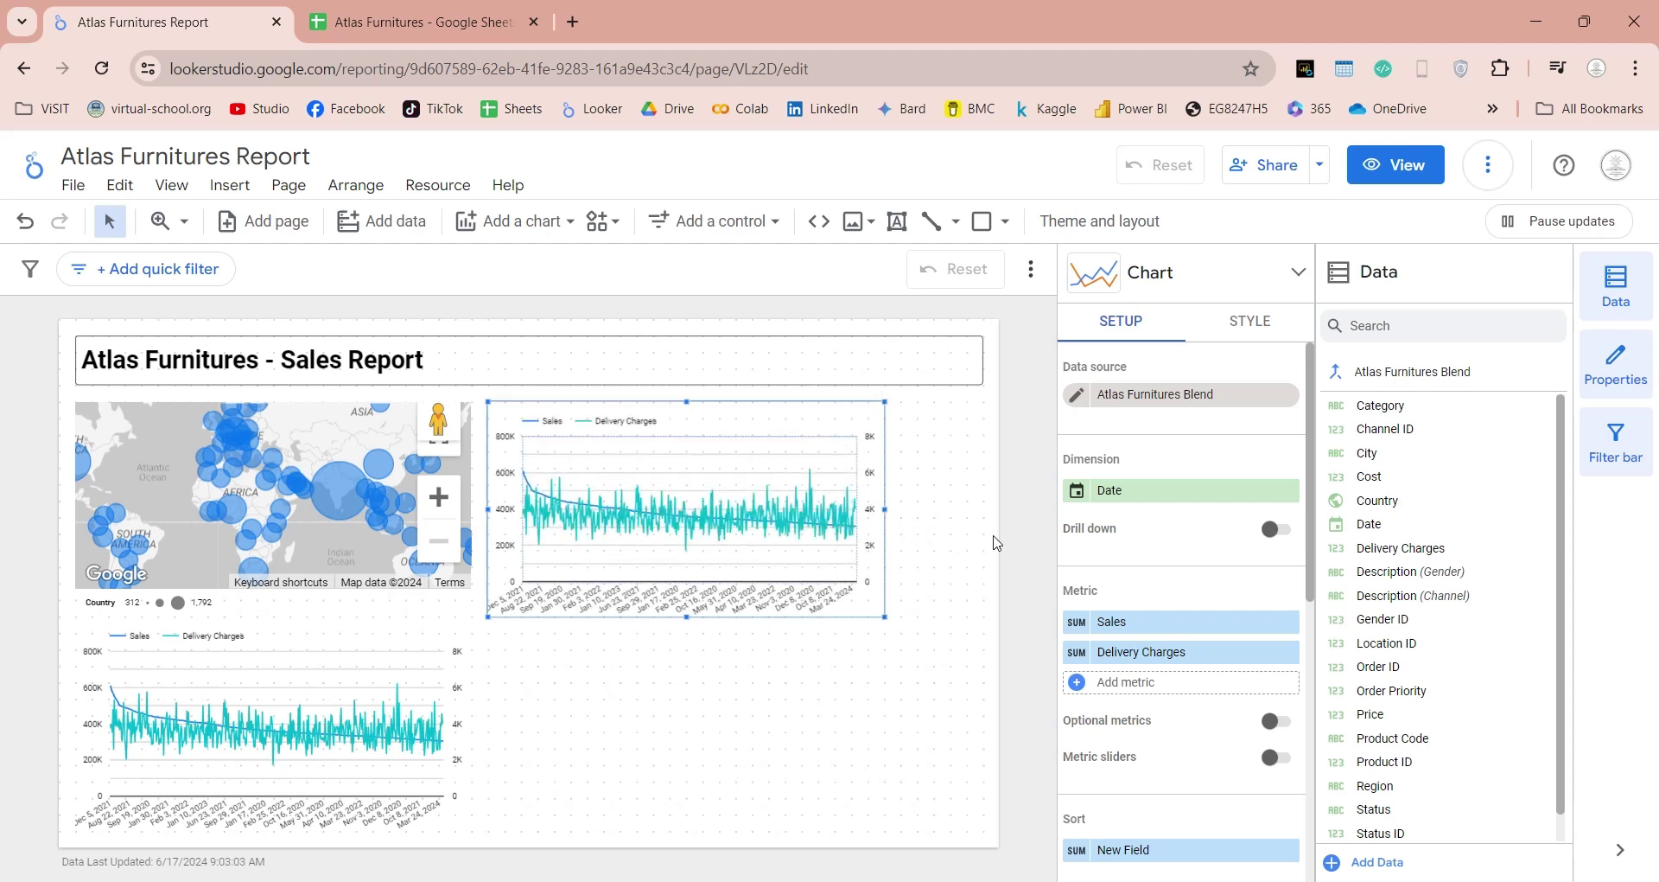
click(1289, 655)
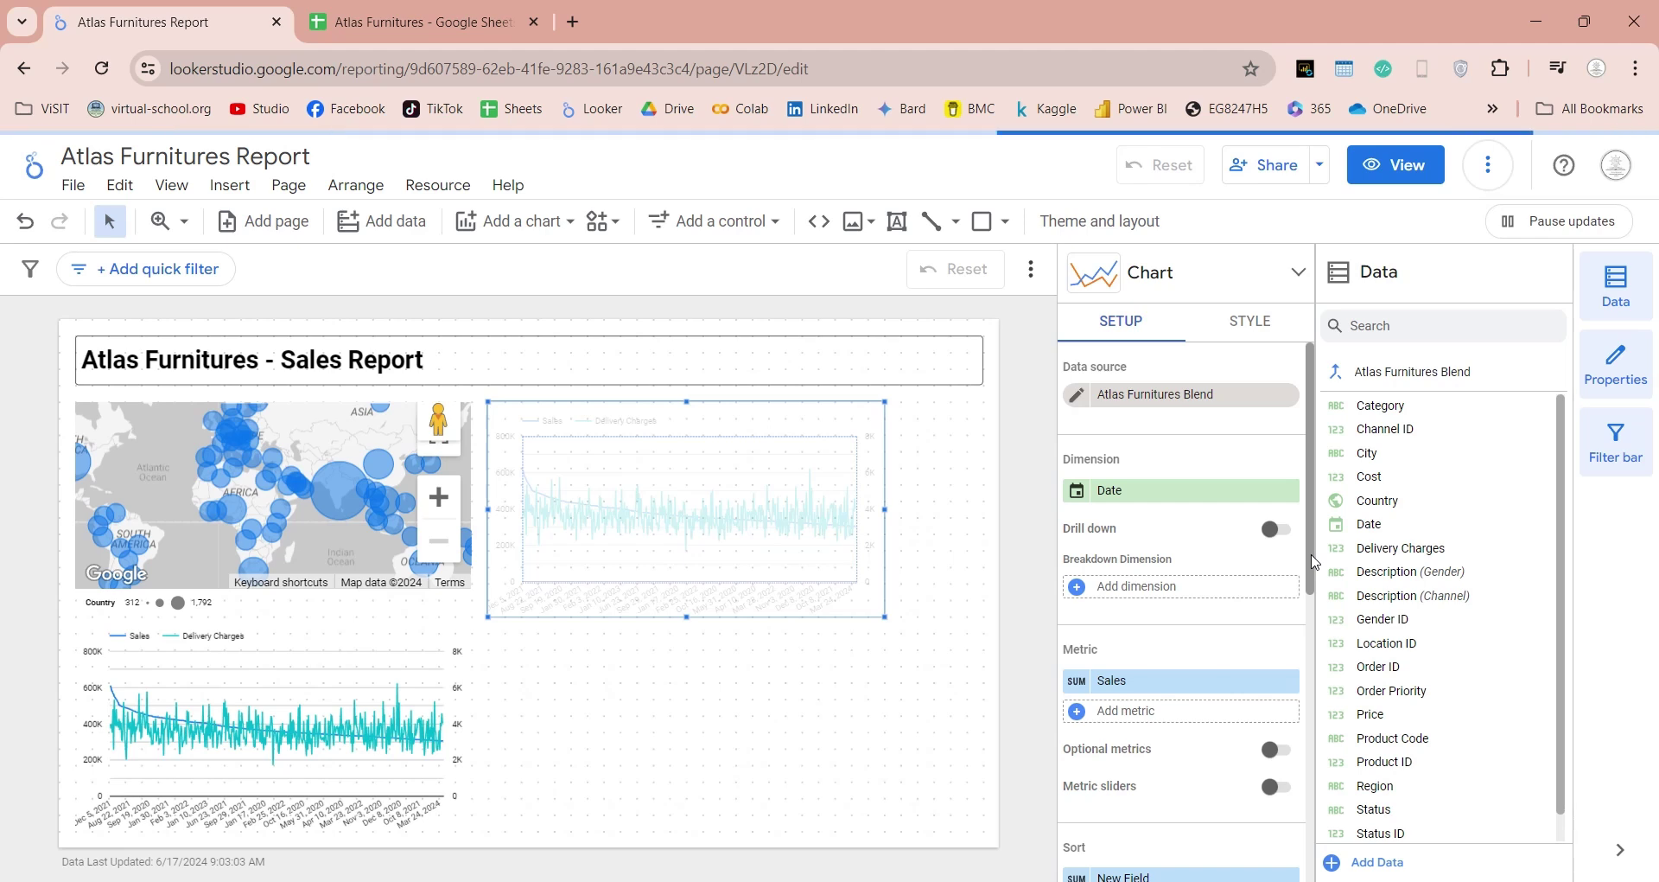
Change the copied chart beside the map to a narrower pie chart with Category as its dimension.
click(1286, 280)
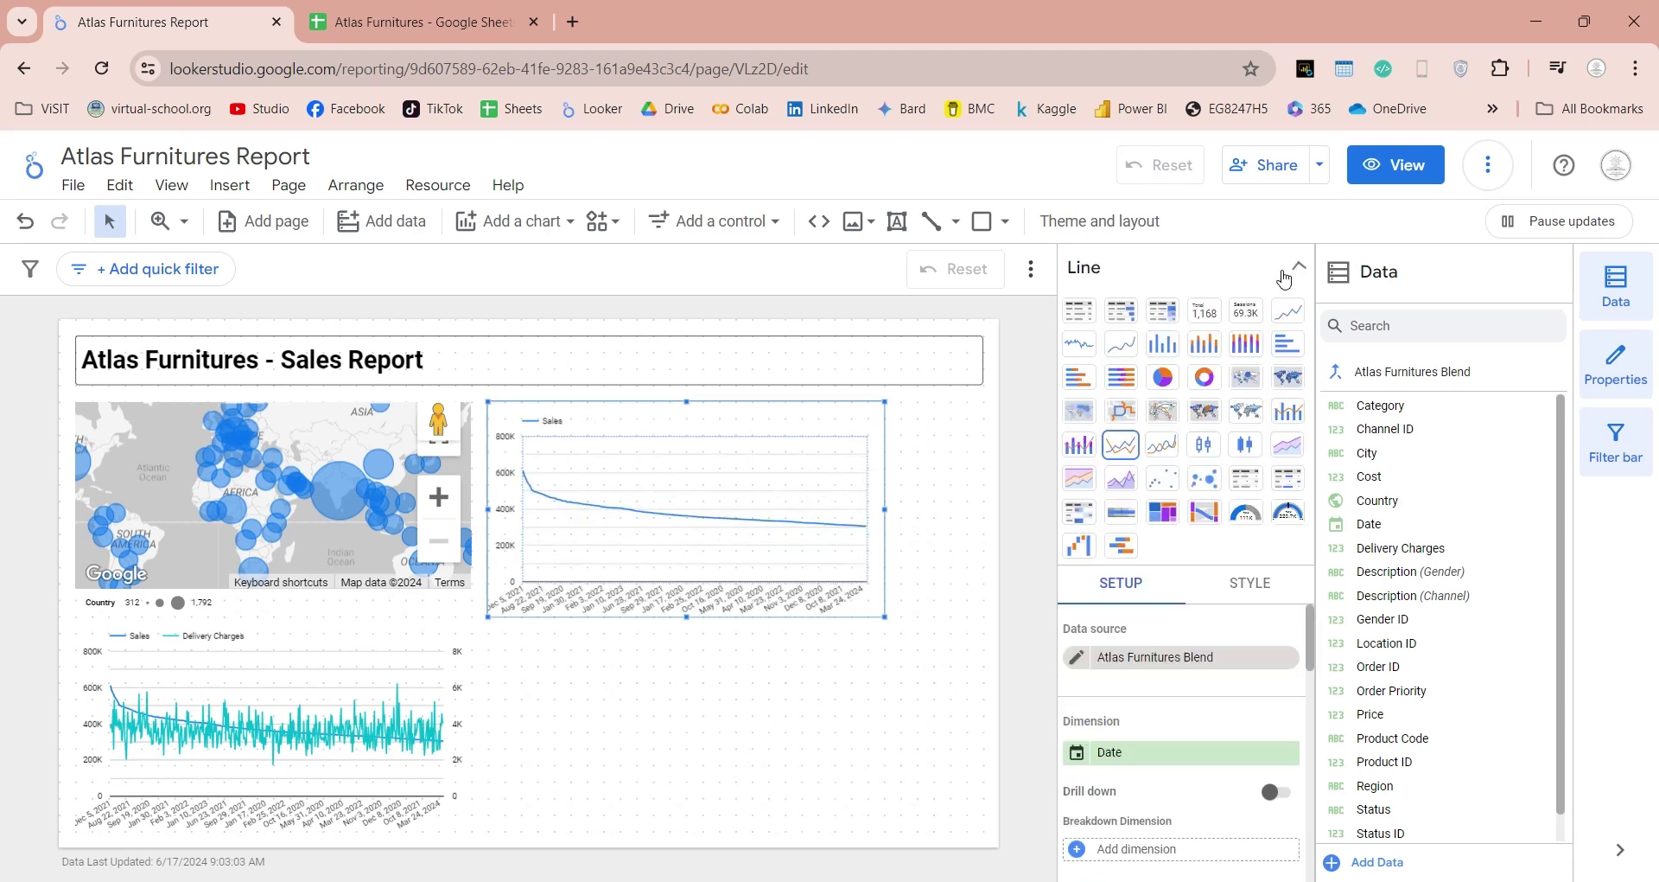
click(1165, 380)
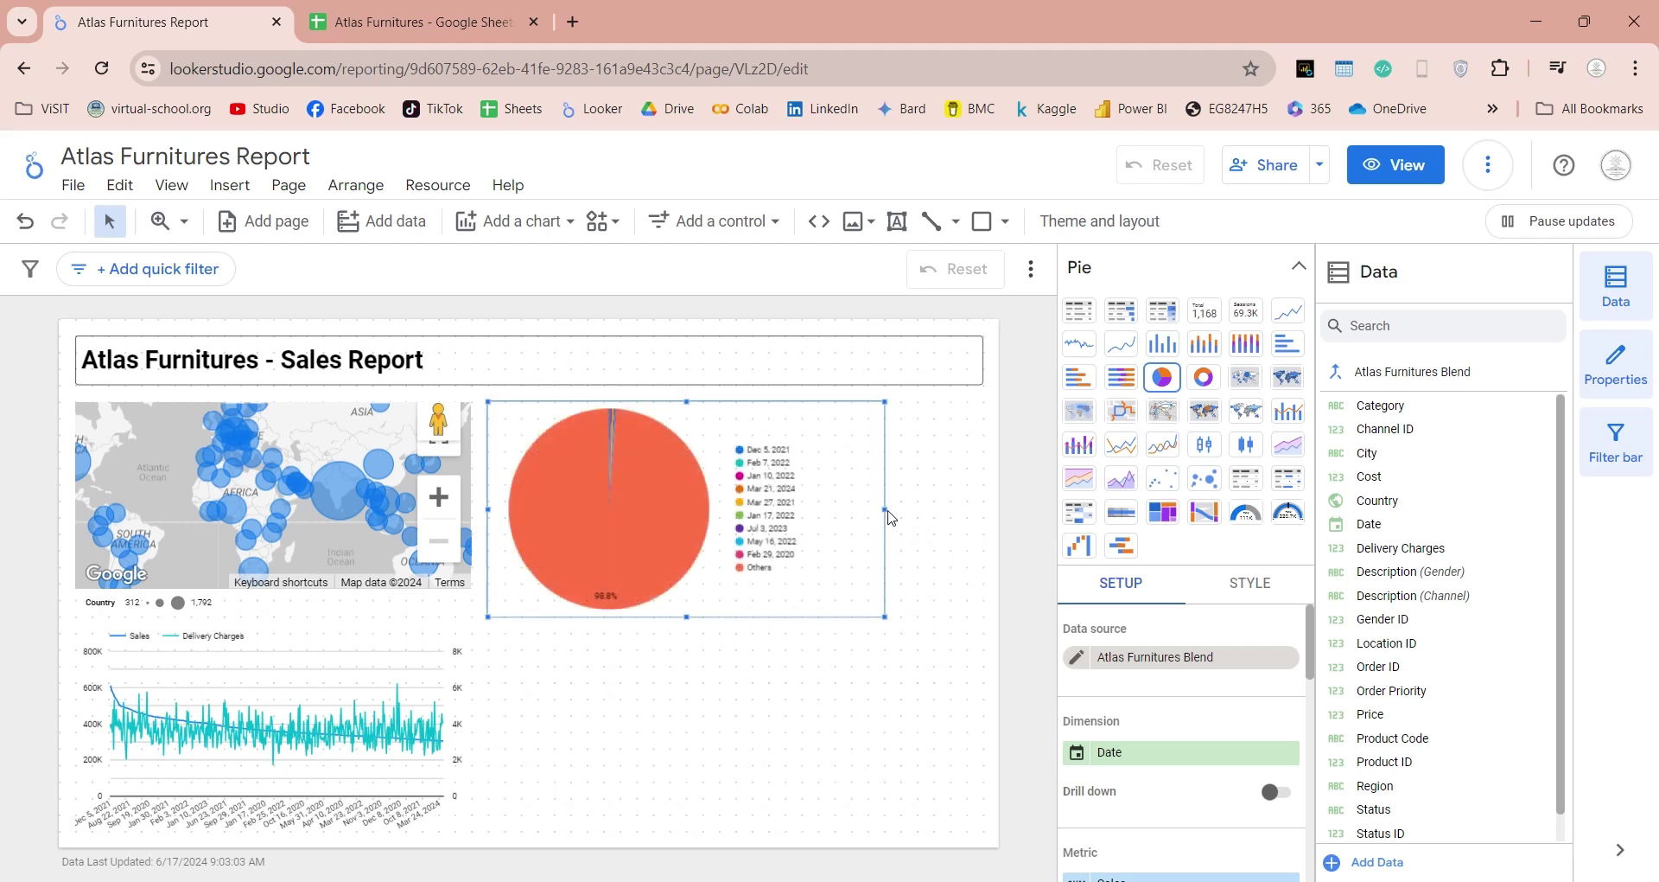
drag(886, 509, 785, 509)
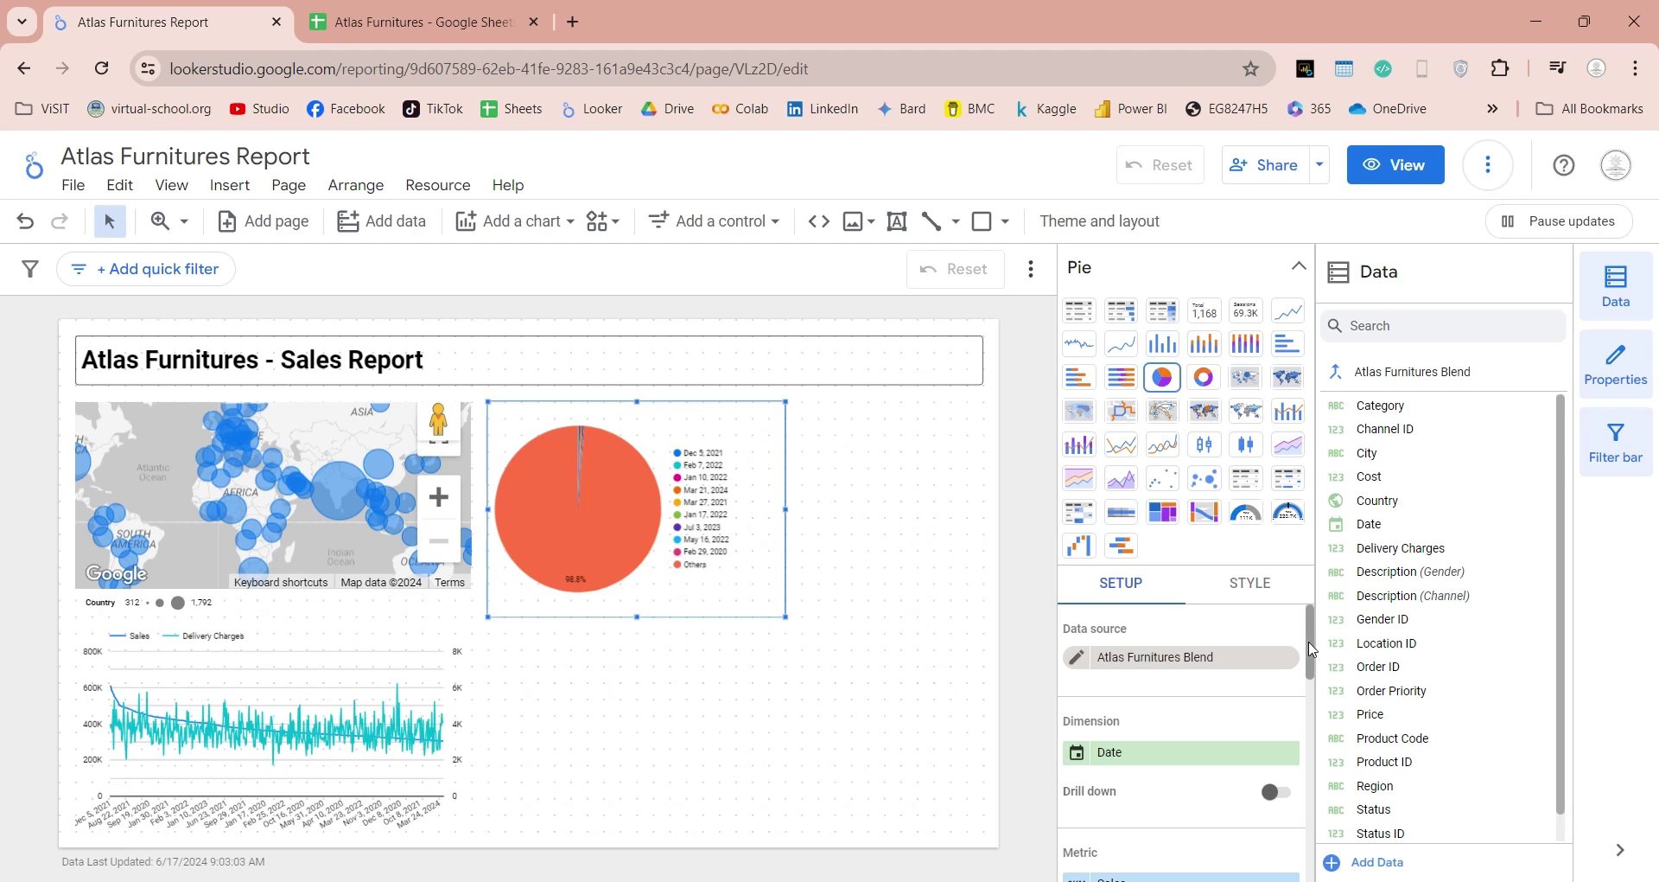
scroll(1312, 649, down, 1)
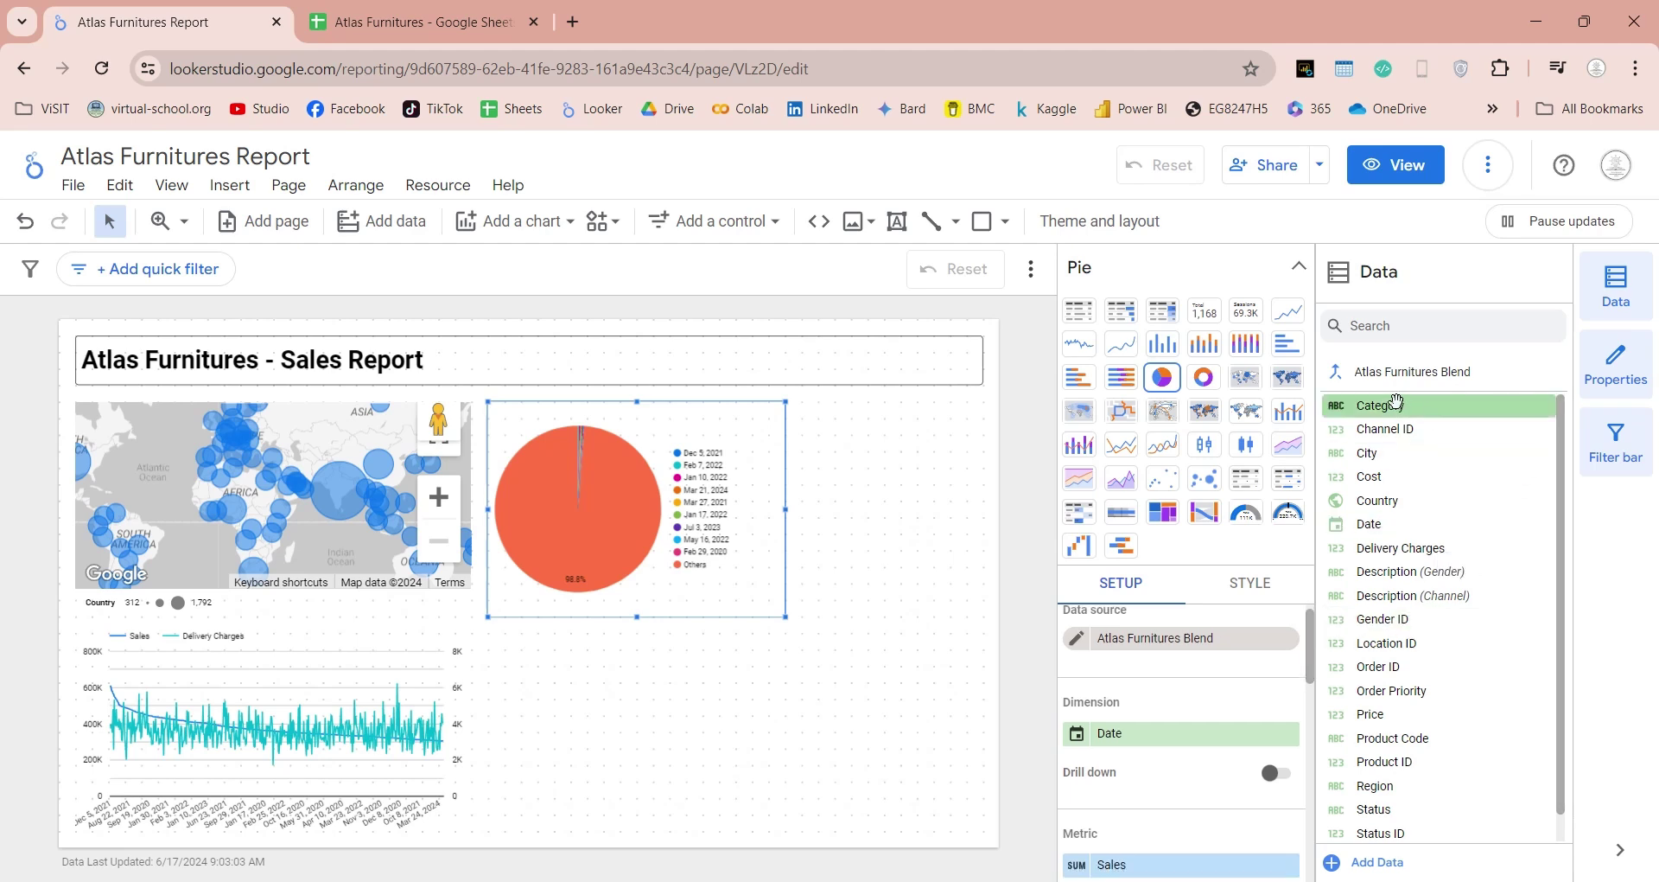
drag(1392, 412, 1151, 739)
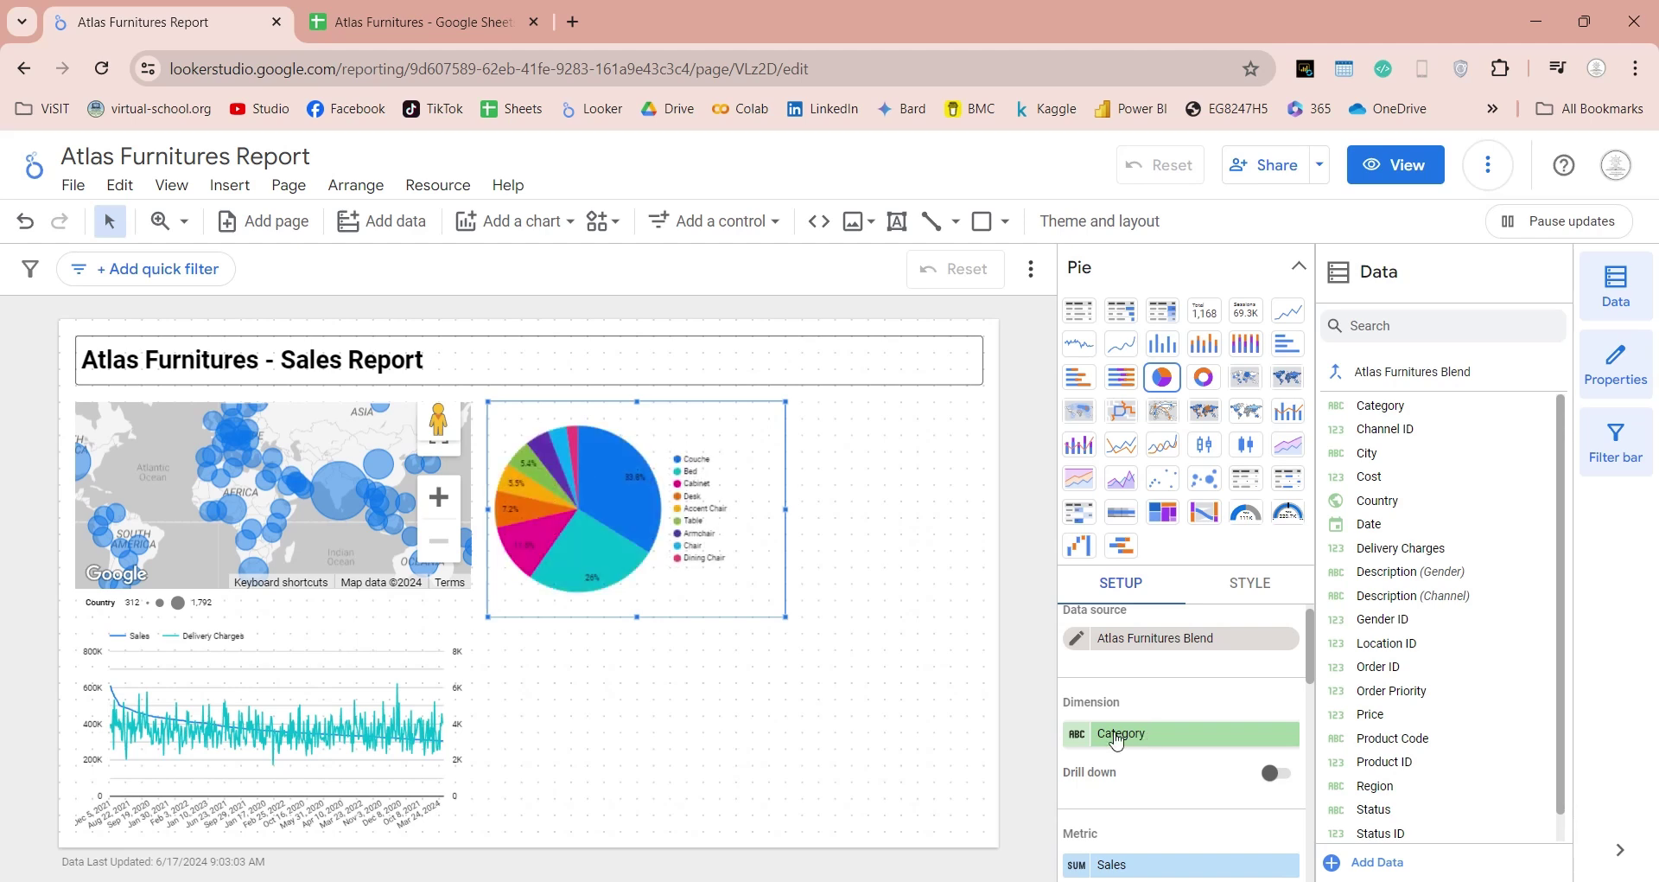
drag(785, 511, 753, 513)
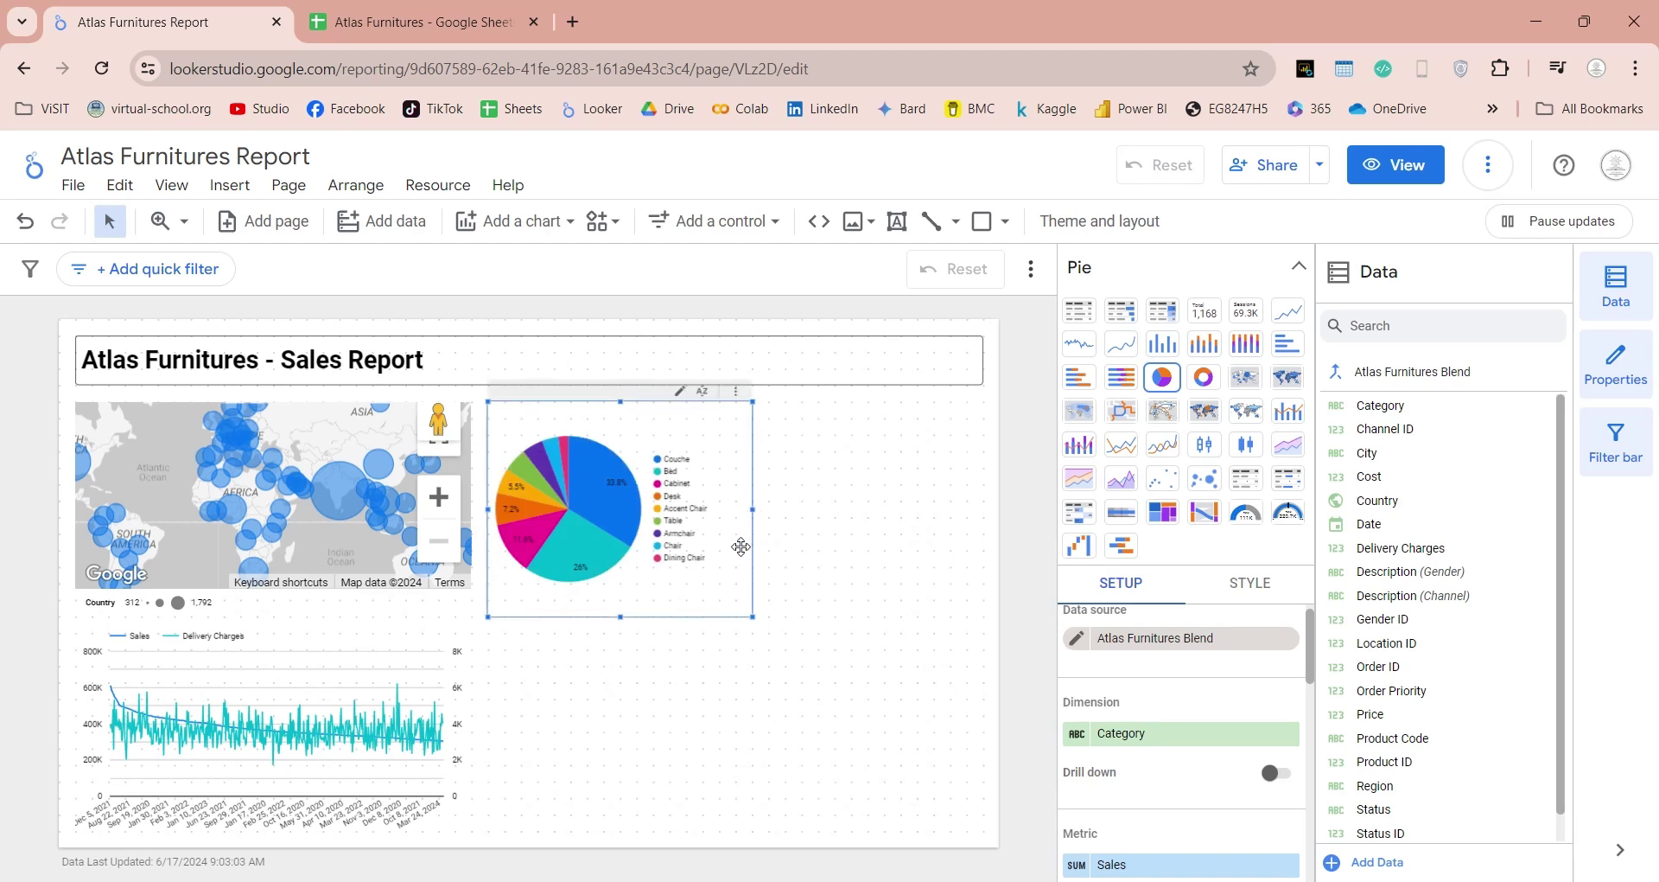
Duplicate the Category pie chart and place the copy beside it, against the page's right margin.
click(455, 605)
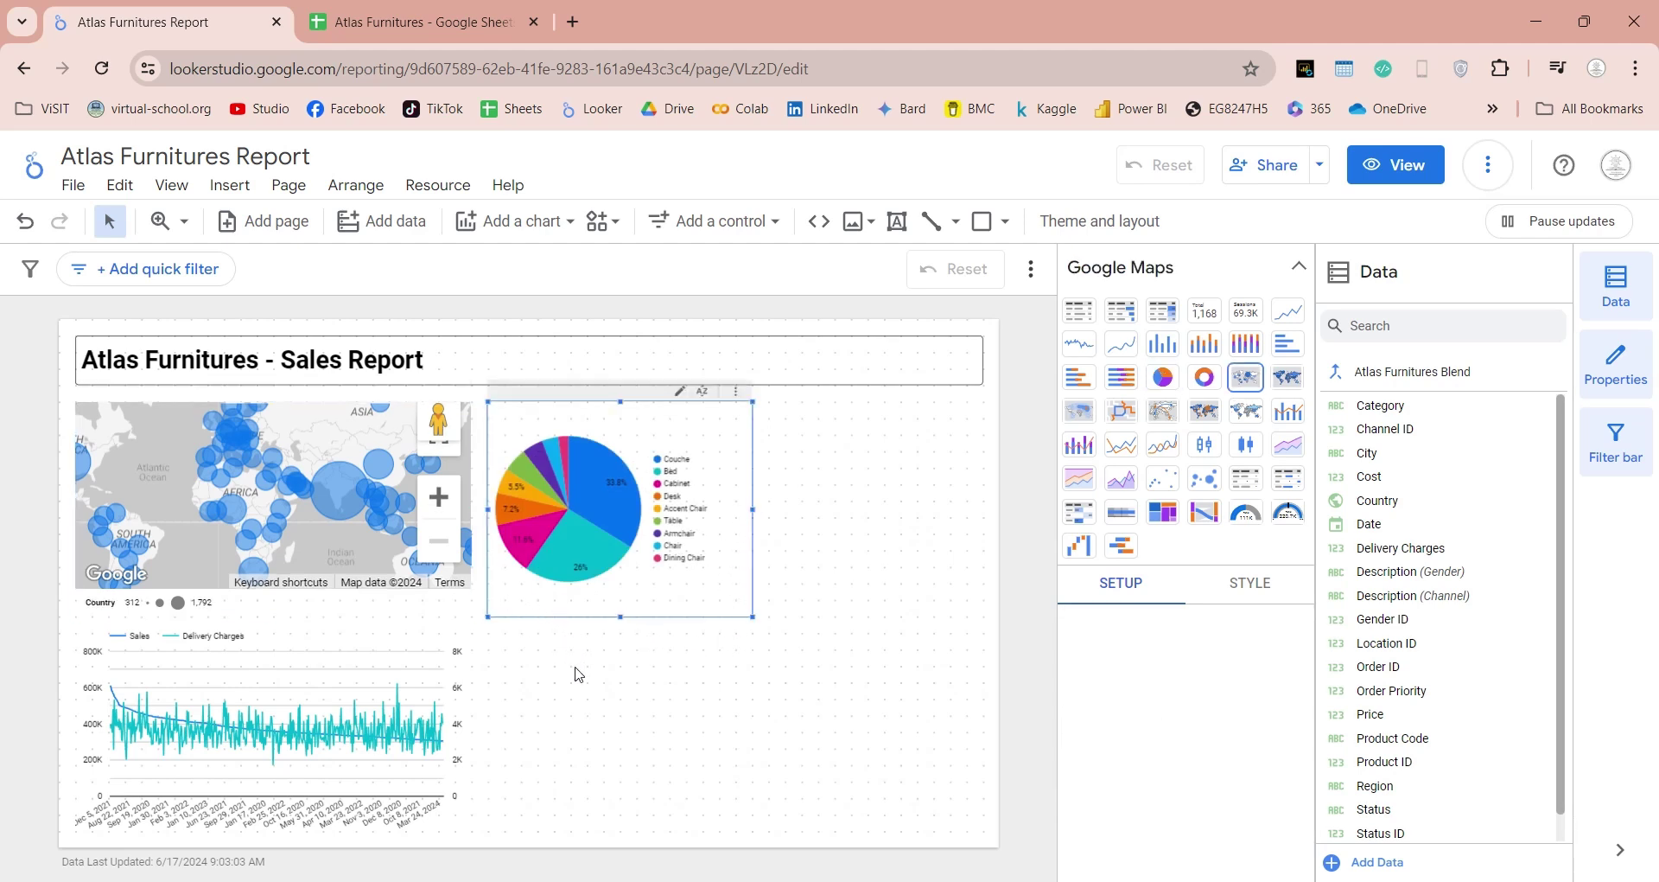
click(653, 575)
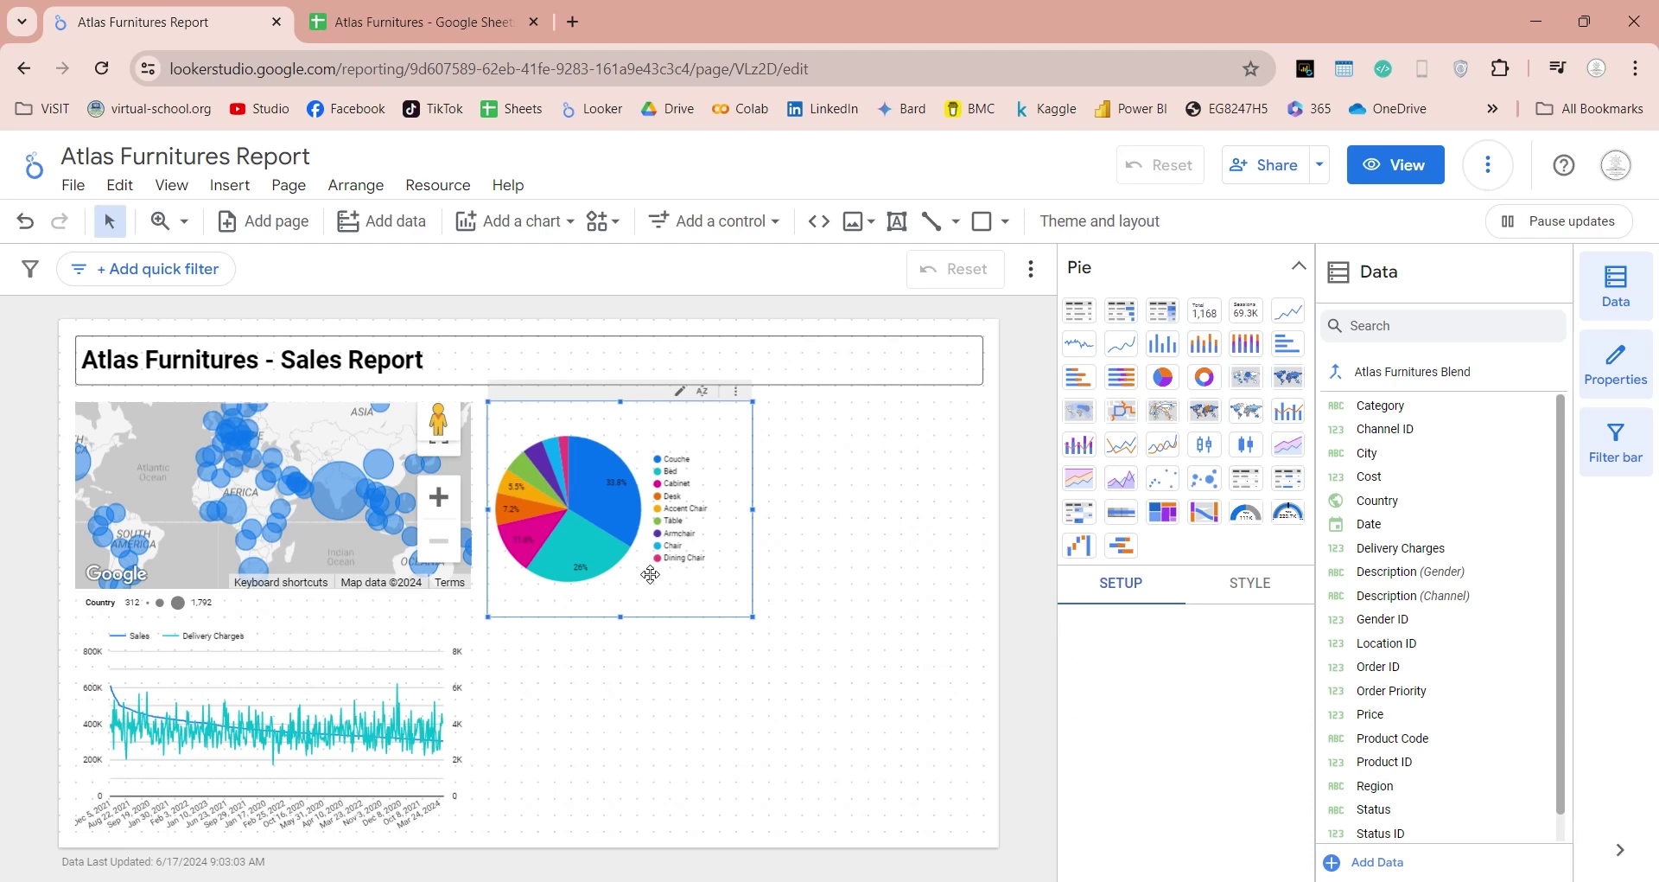
key(ctrl+d)
drag(761, 588, 870, 574)
Narrow both pie charts so they fit side by side and set the copy's dimension to Description (Gender).
click(677, 590)
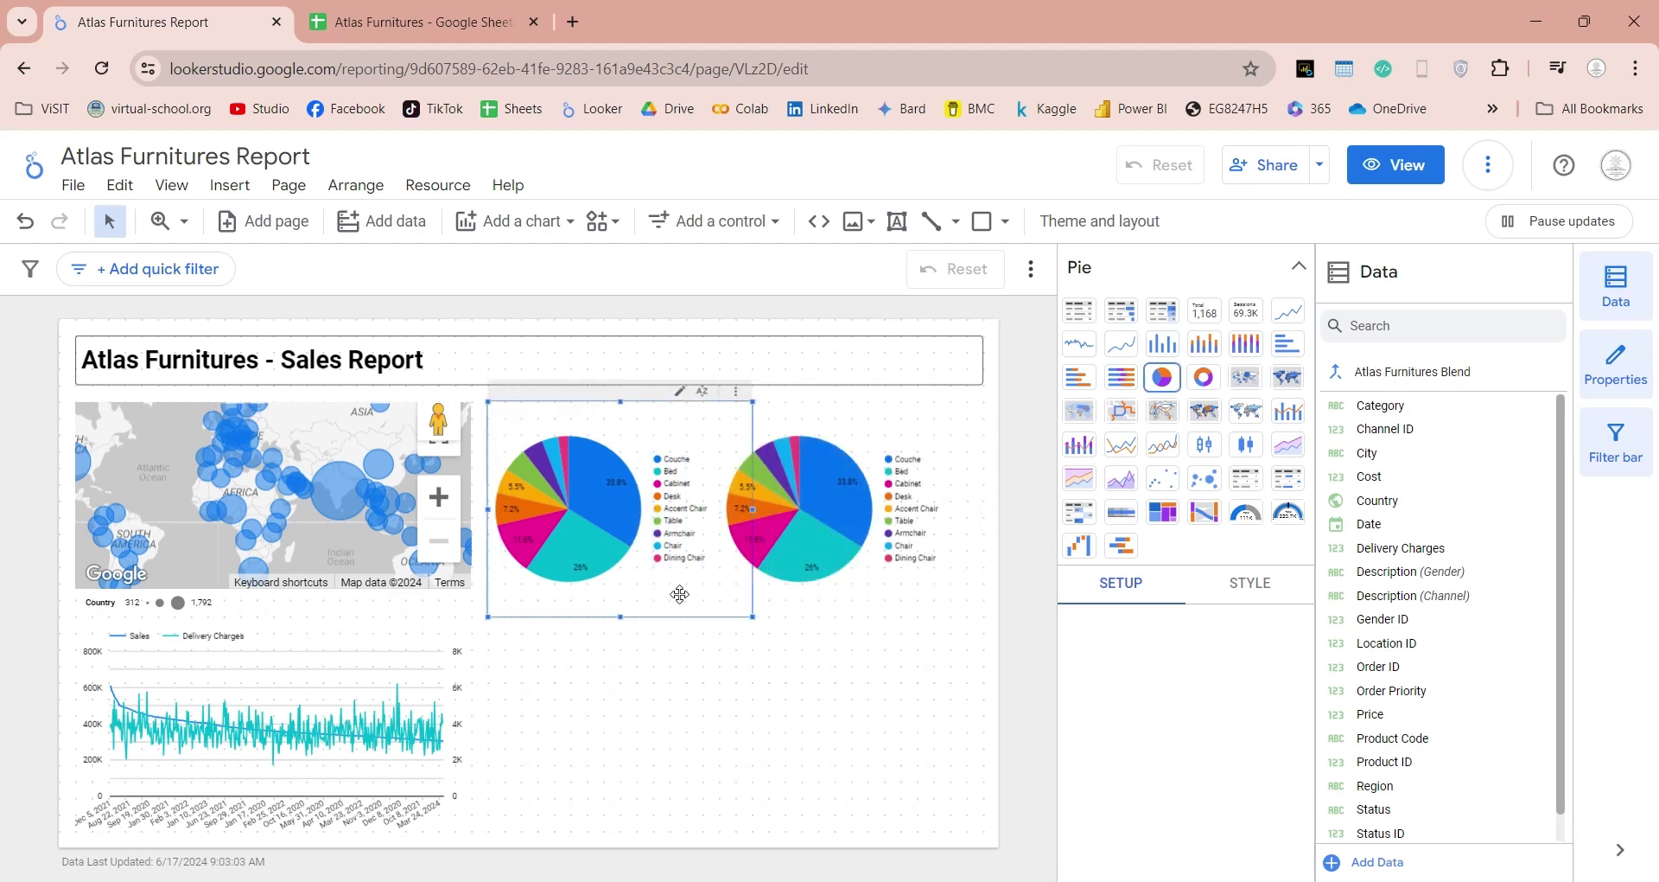
click(726, 510)
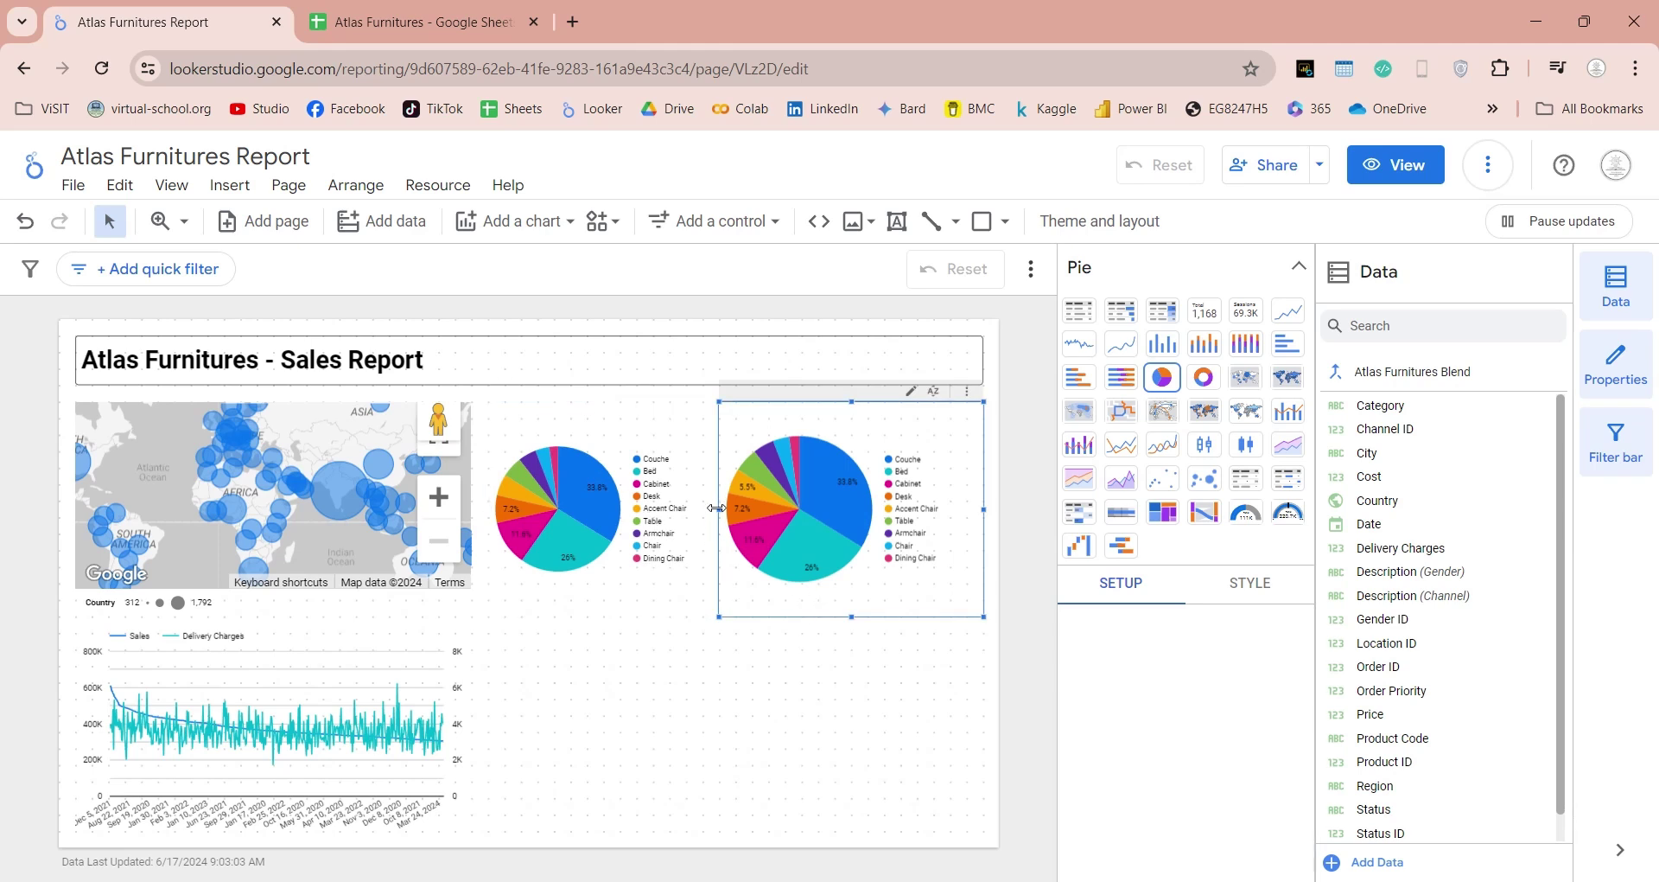
click(711, 515)
click(955, 591)
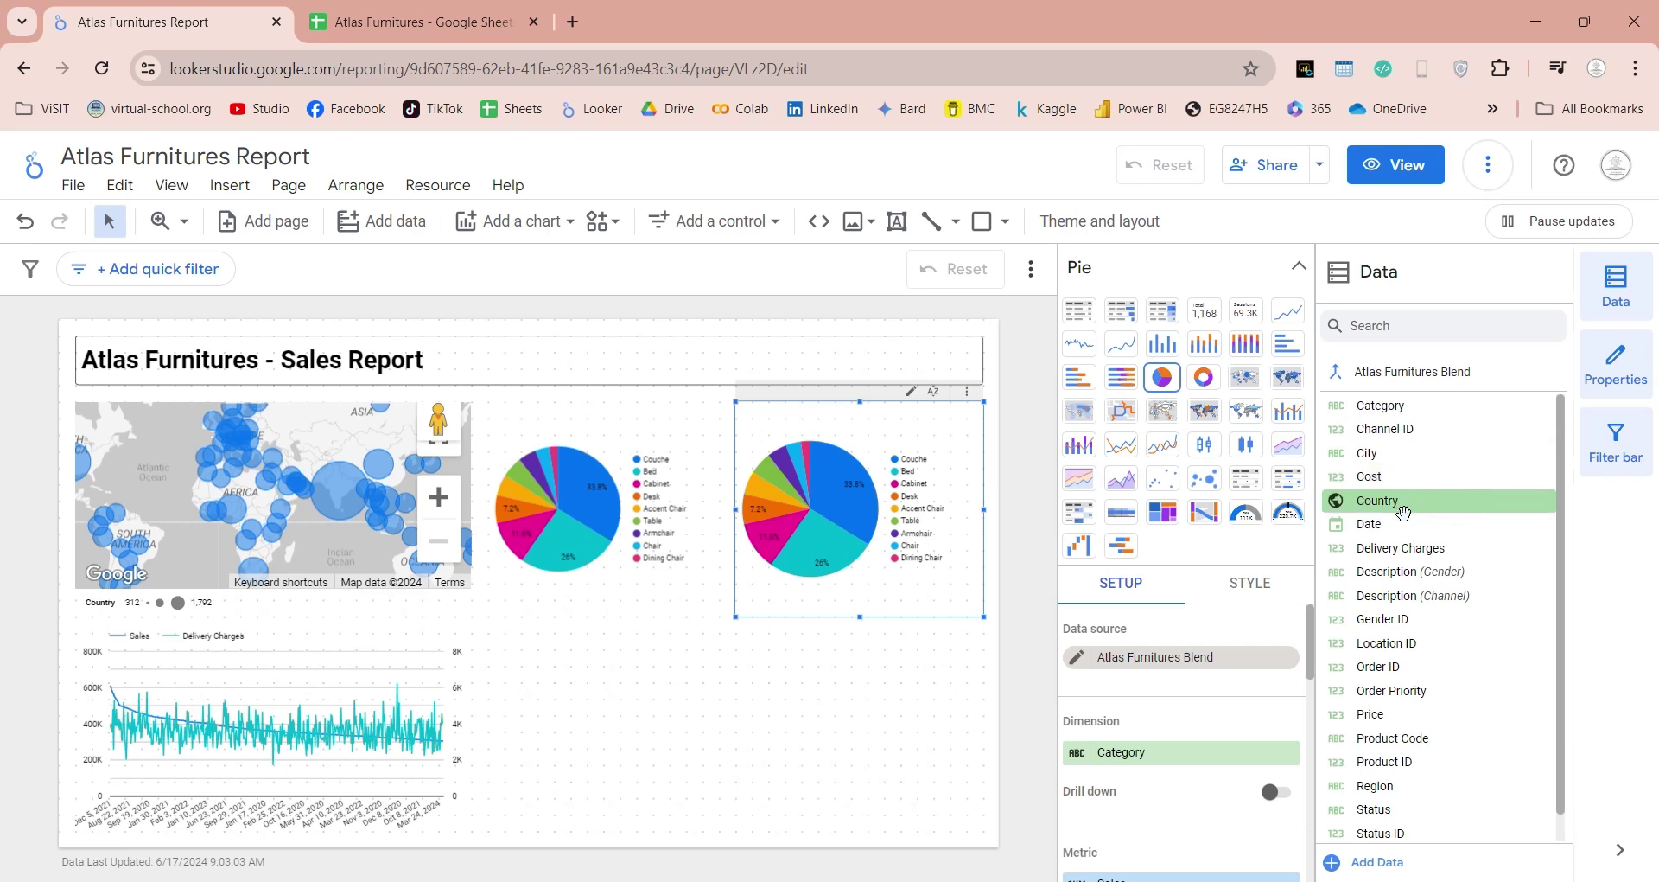
drag(1404, 548, 1173, 753)
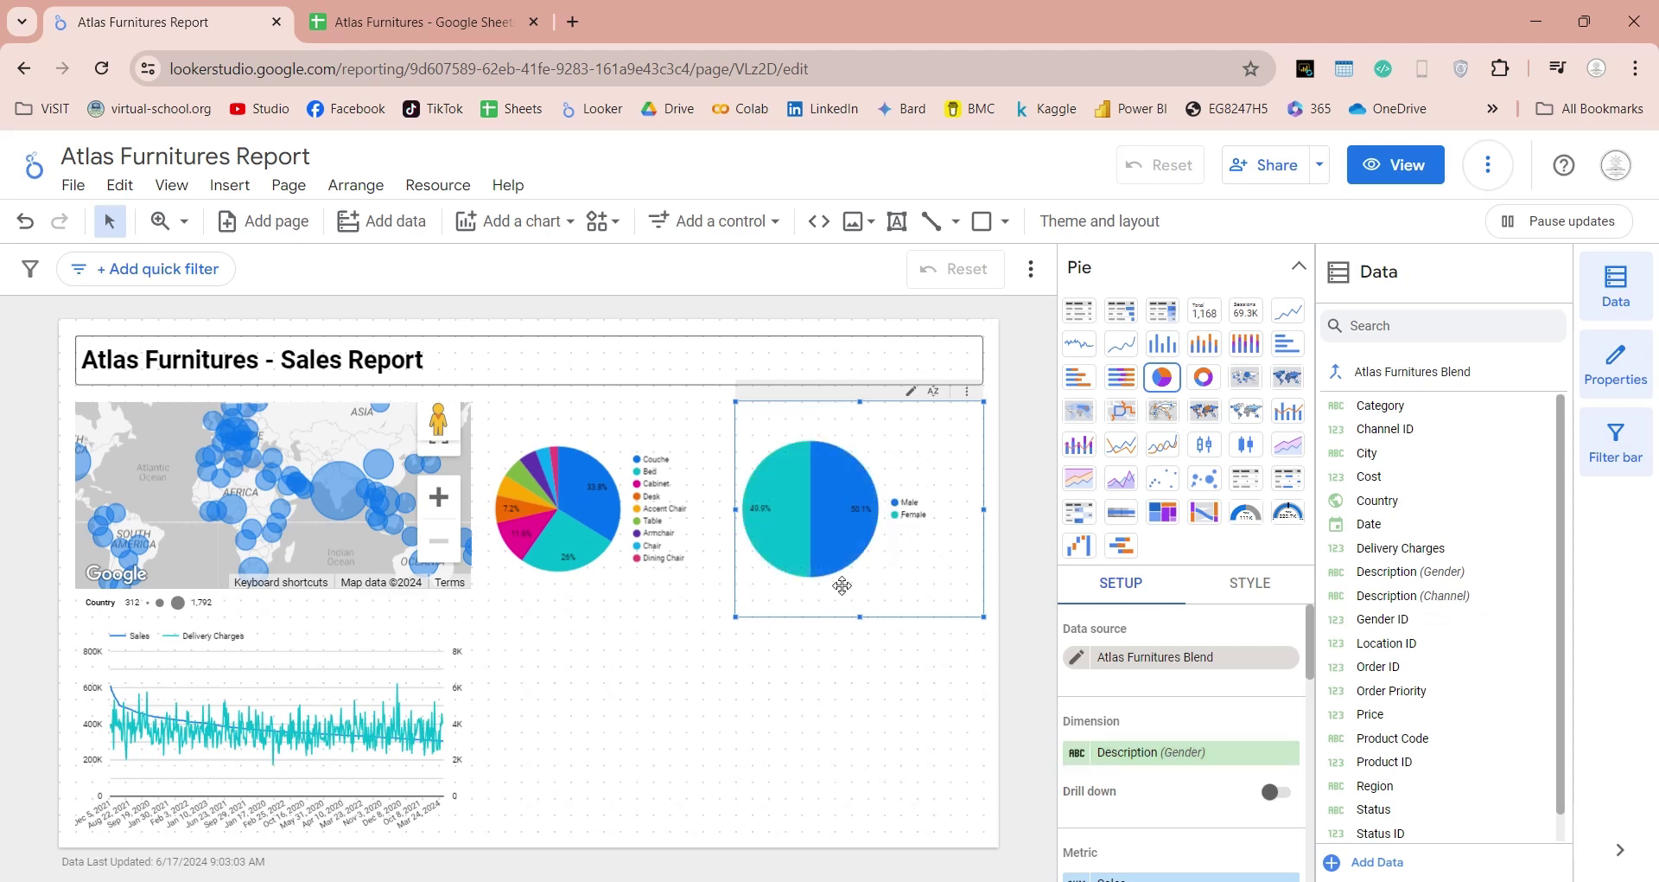
Duplicate the Gender pie chart, place the copy below the Category pie chart, and shorten it from its upper edge.
drag(861, 604, 610, 793)
click(604, 610)
click(603, 620)
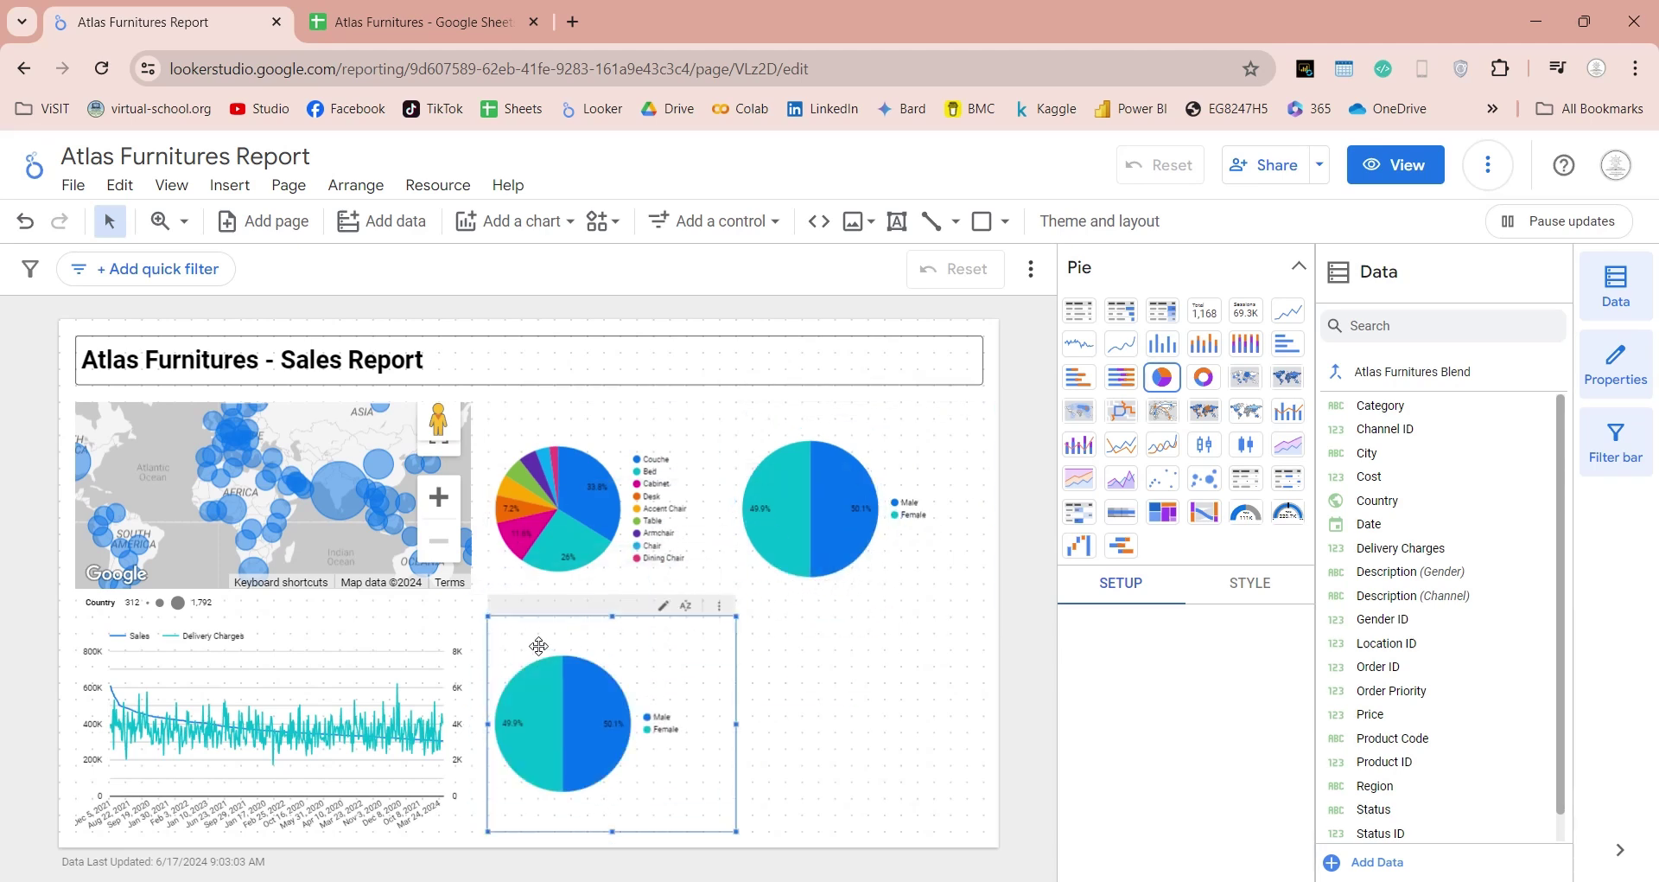
click(603, 612)
drag(604, 615, 604, 599)
click(543, 630)
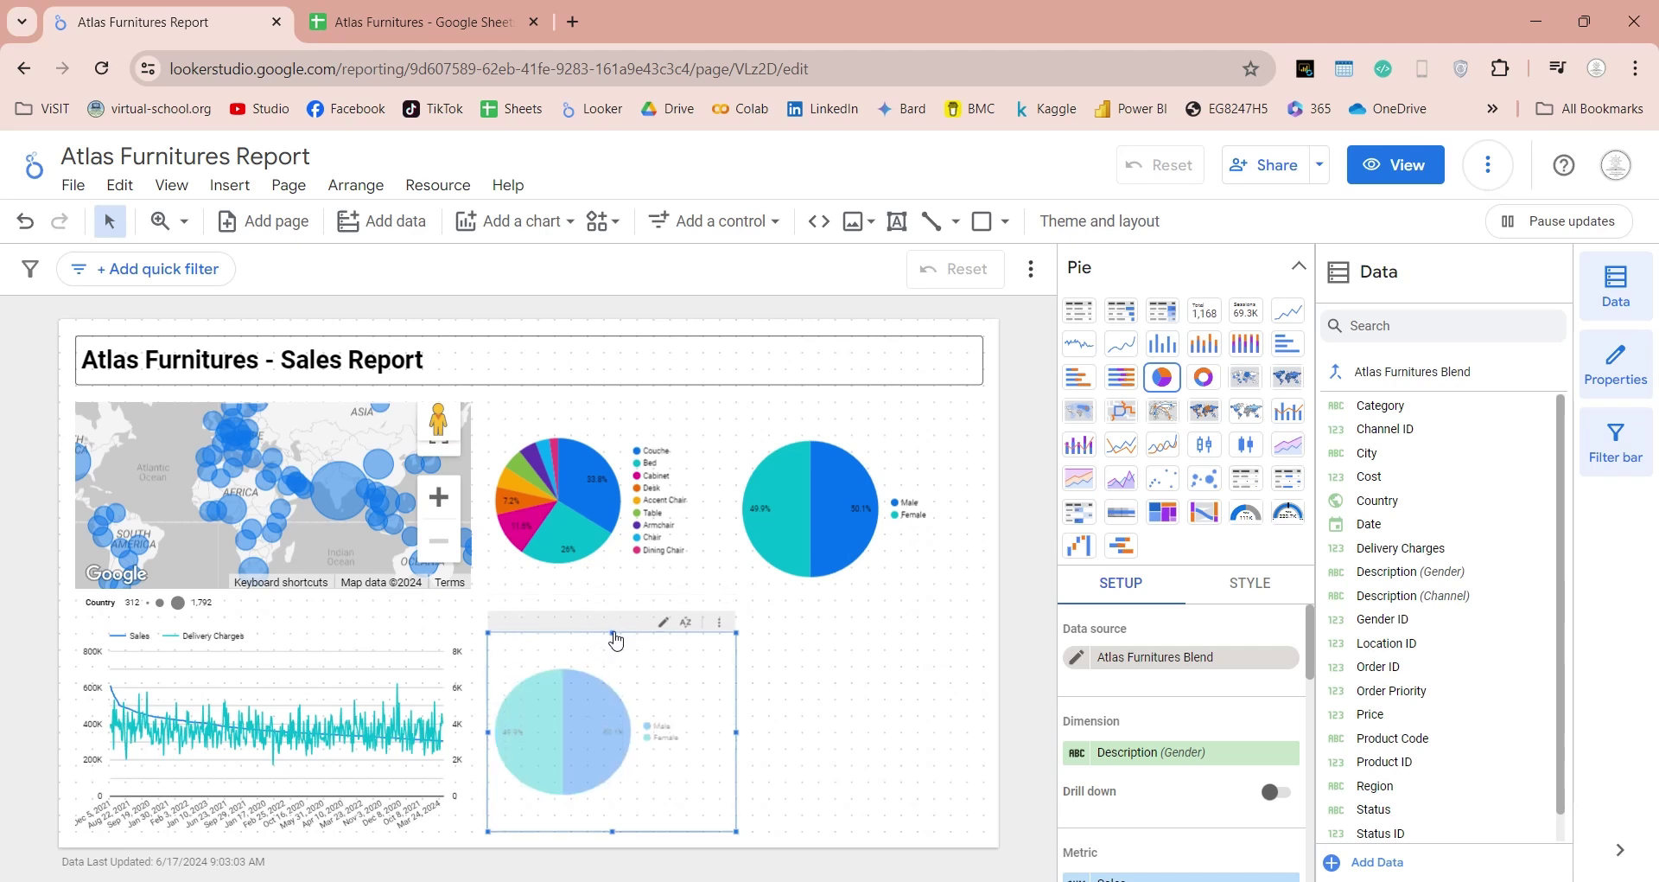
Realign the Category pie chart with its neighbour and set the lower pie chart's dimension to Description (Channel).
click(604, 594)
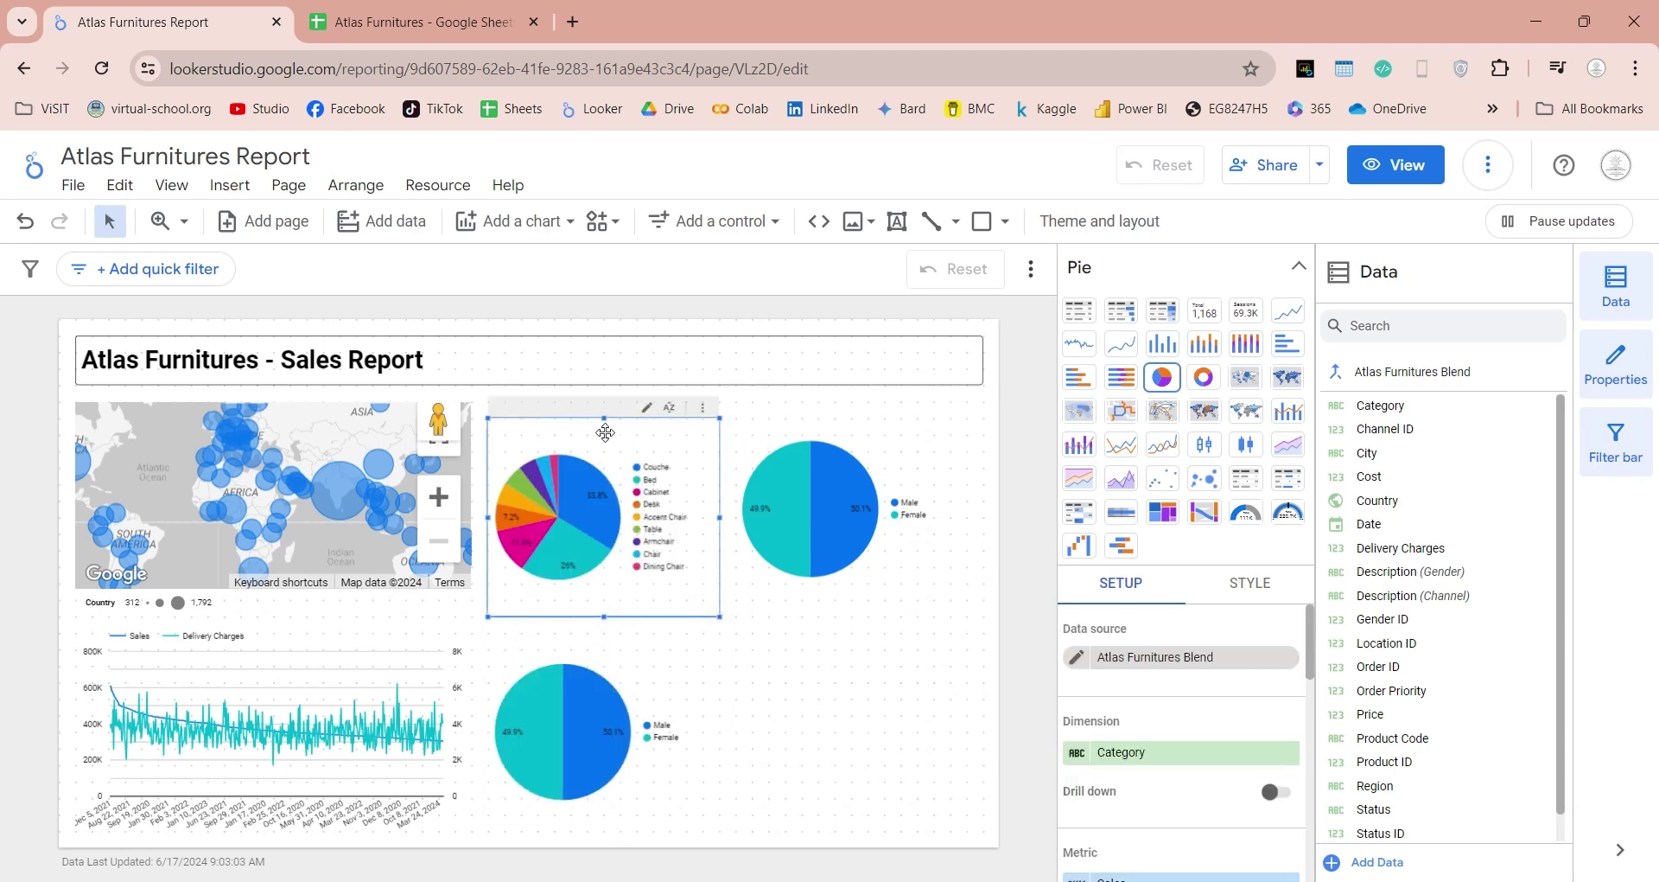
drag(605, 432, 606, 423)
click(662, 680)
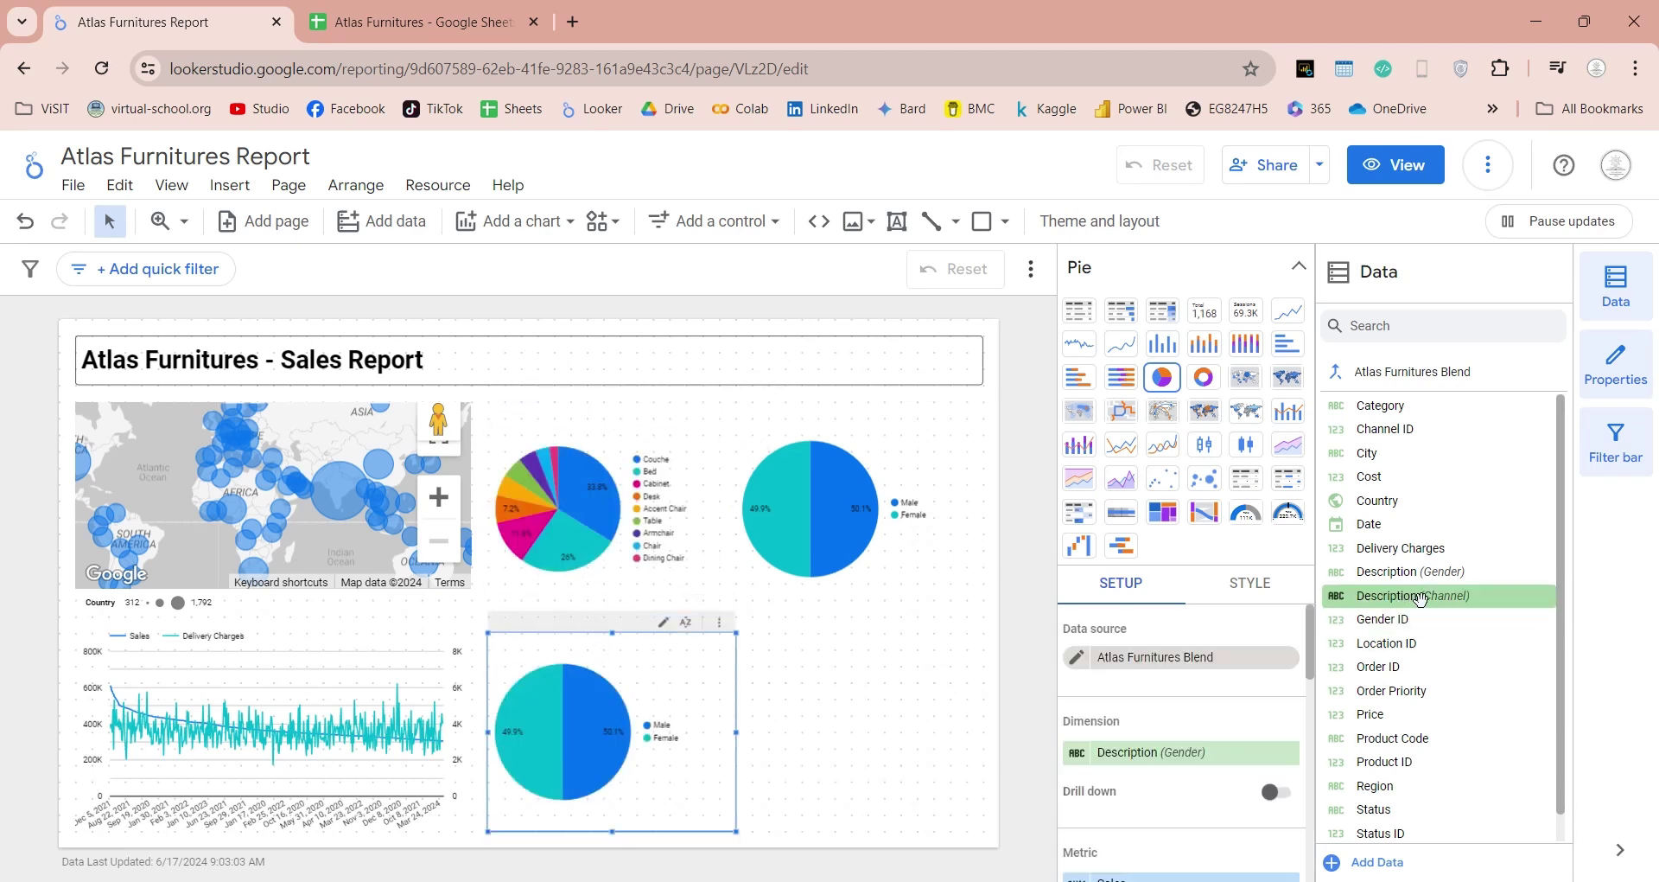
drag(1417, 596, 1182, 768)
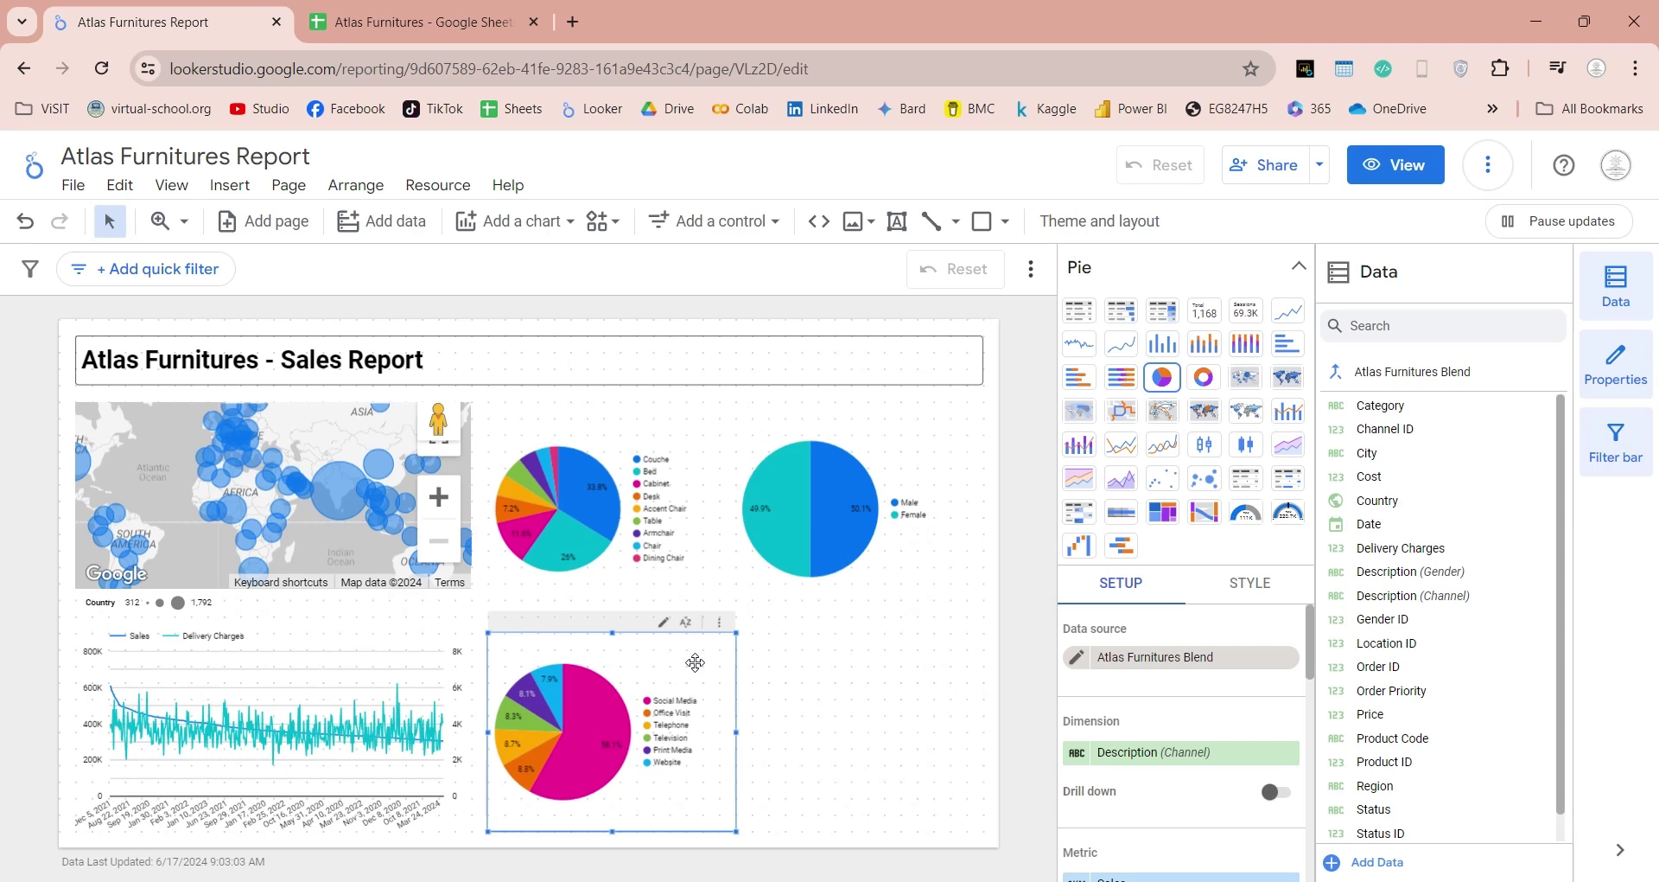
Duplicate the Channel pie chart, place the copy below the Gender pie chart, and set its dimension to Status.
key(ctrl+d)
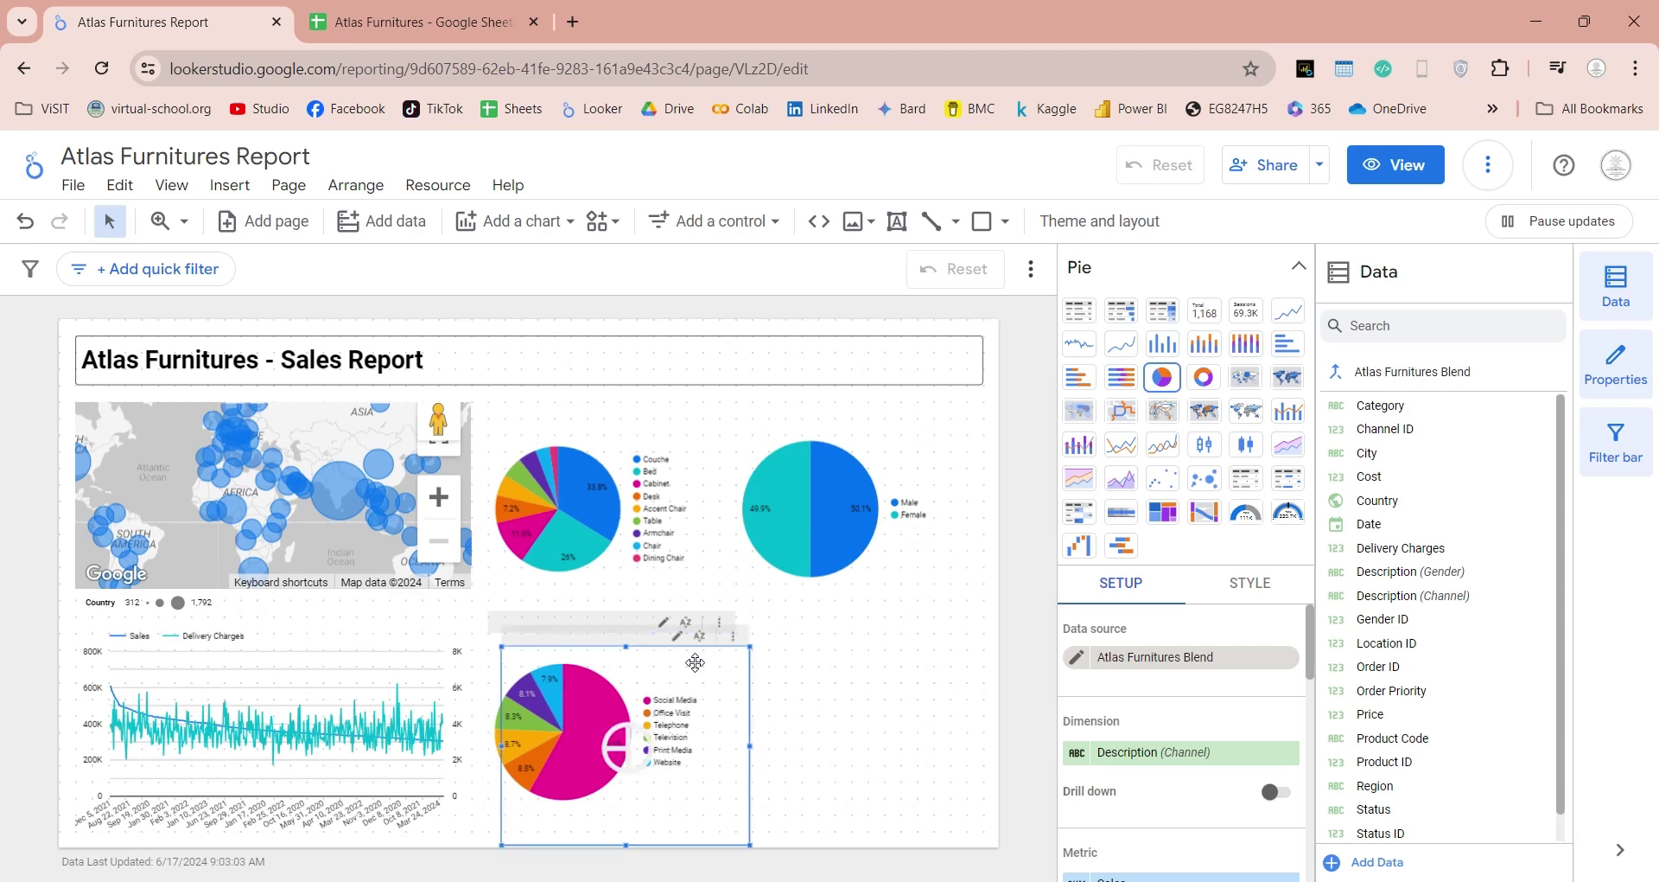
drag(803, 655, 934, 632)
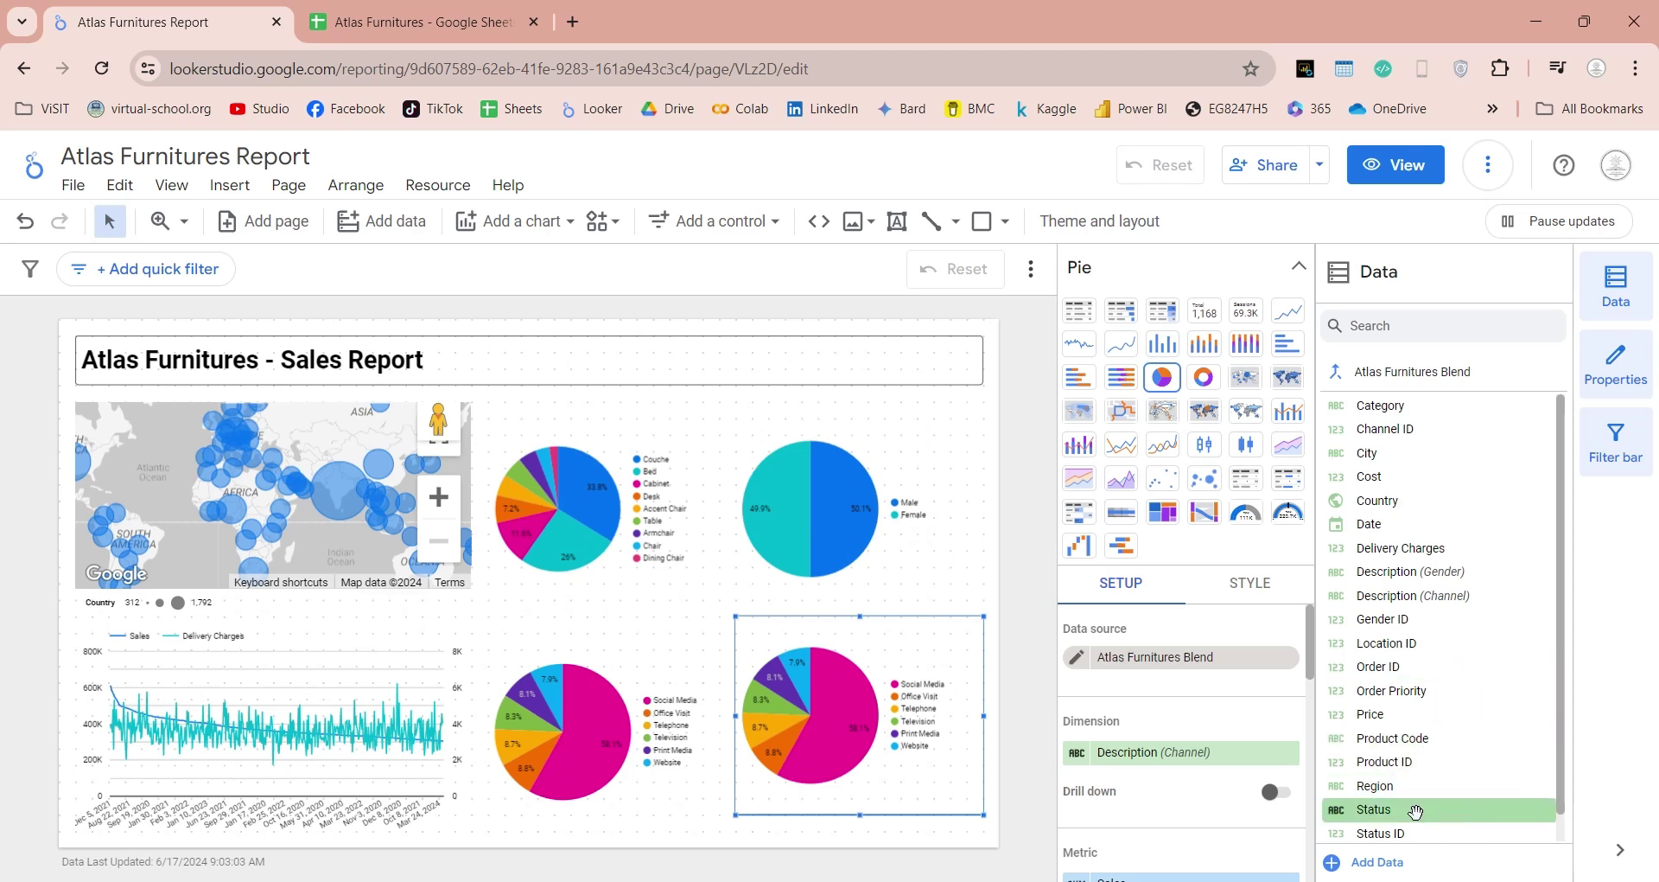
drag(1411, 809, 1239, 757)
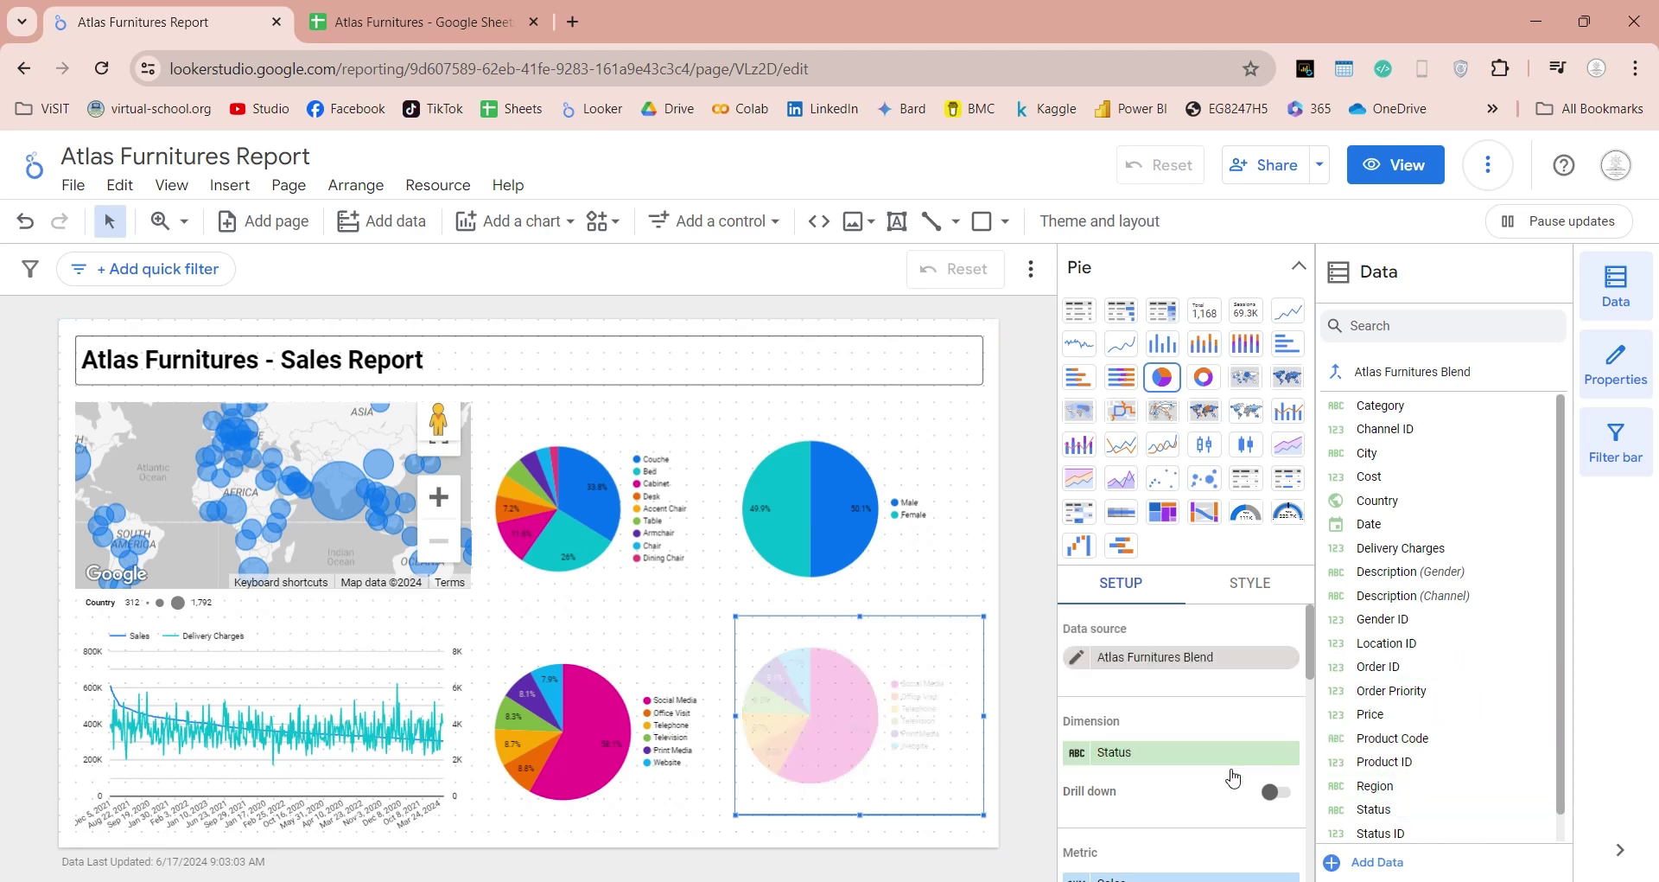
click(1017, 737)
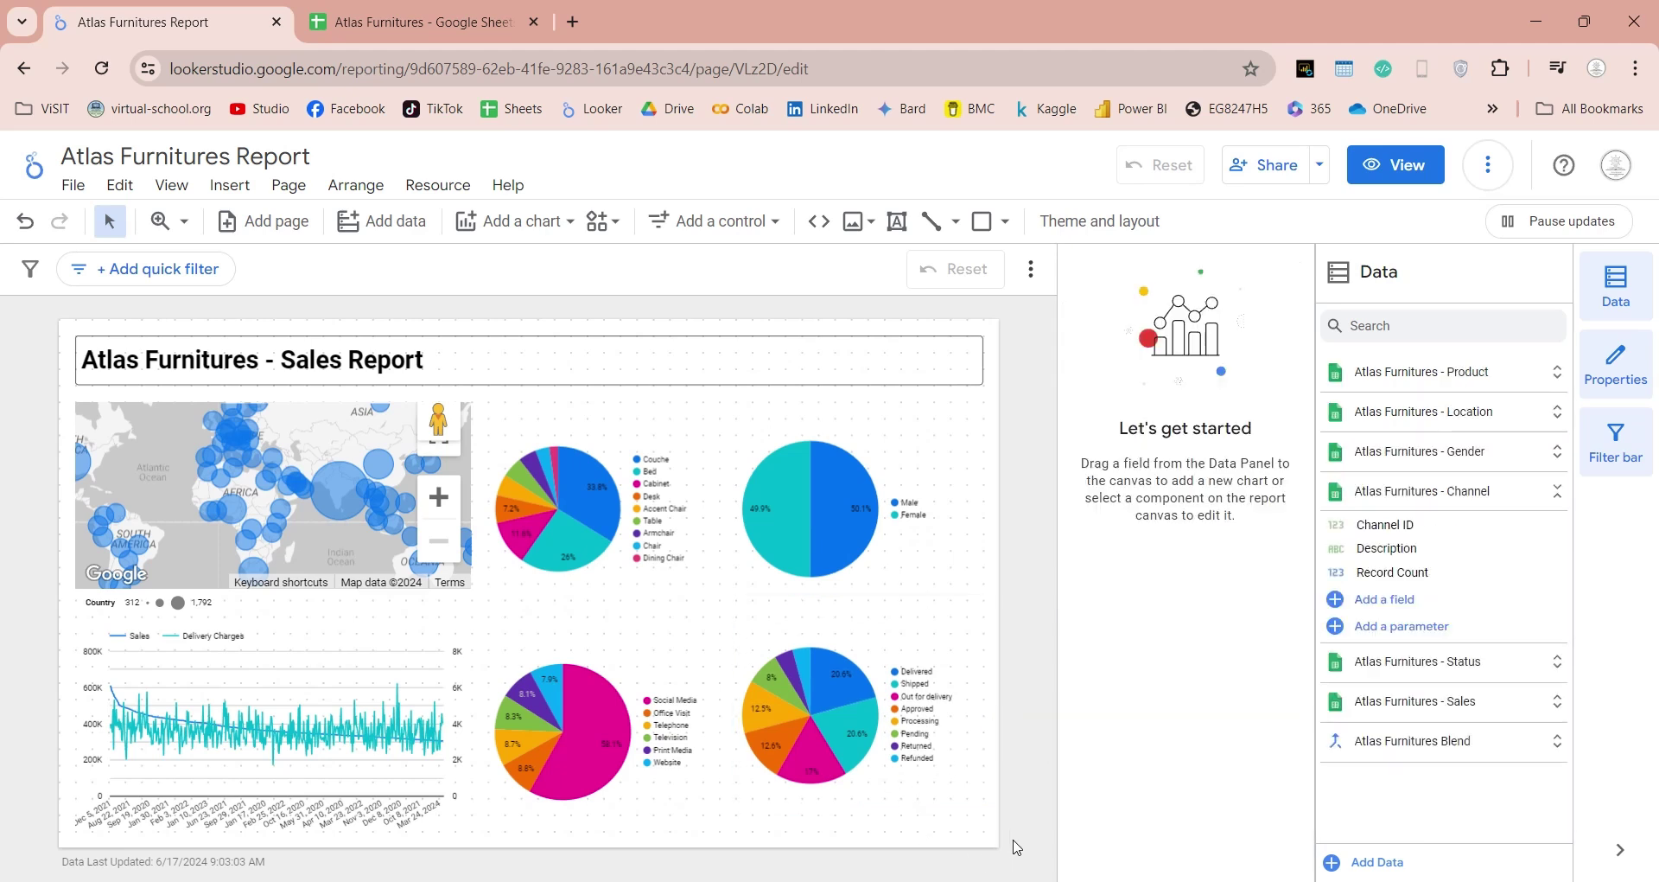
Give the map, trend chart and all four pie charts a black border with a corner radius of 5.
drag(1005, 837, 78, 393)
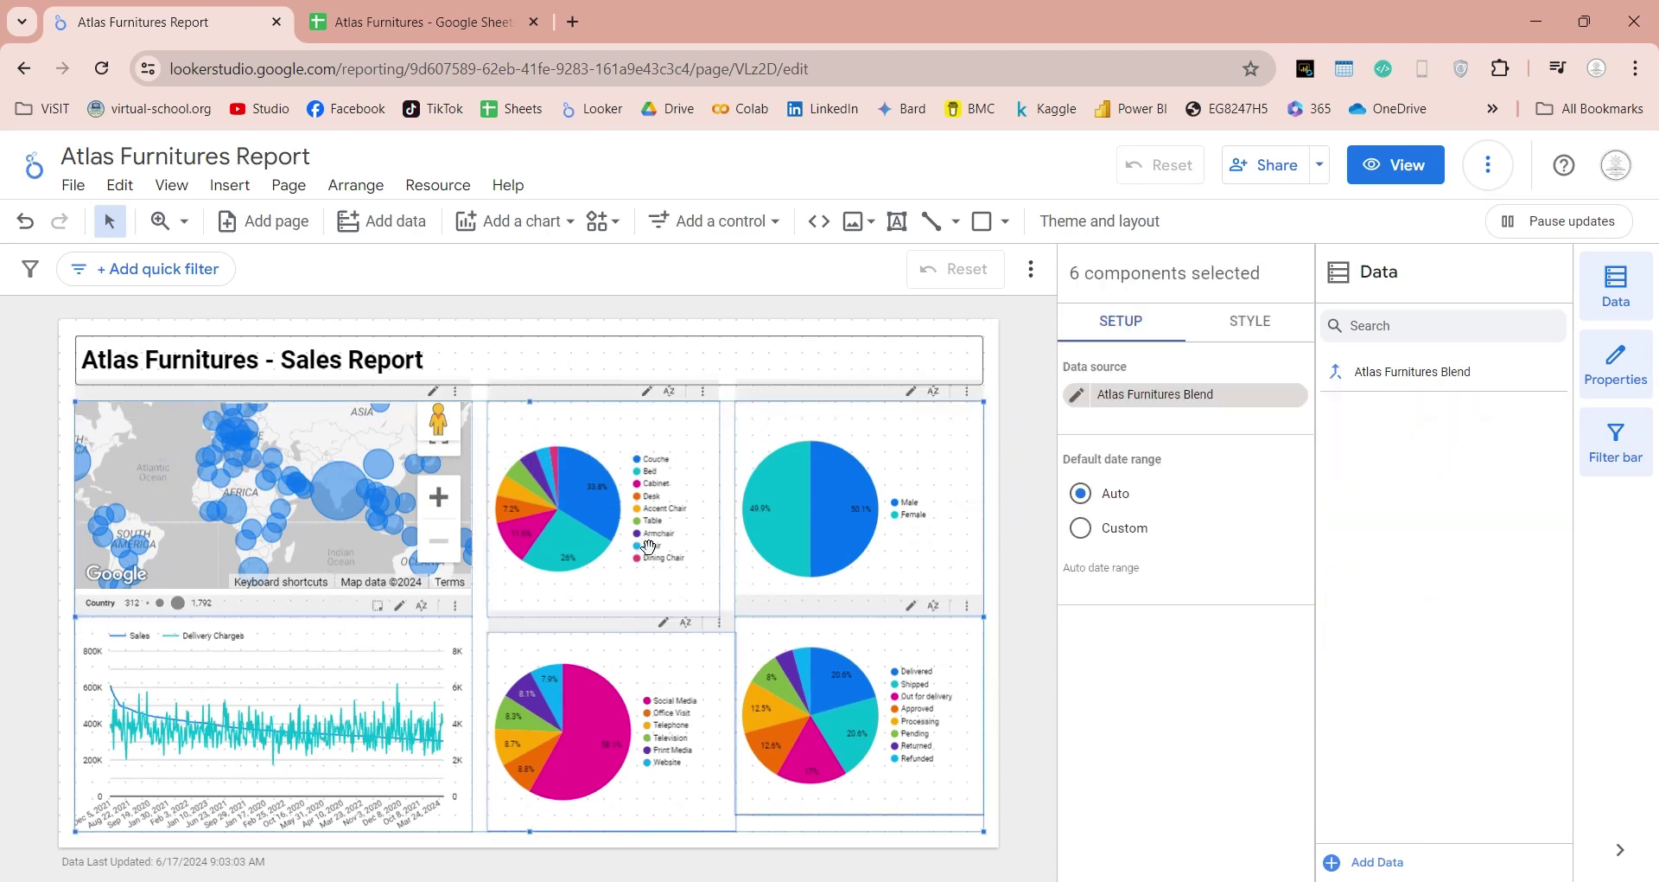
click(1250, 321)
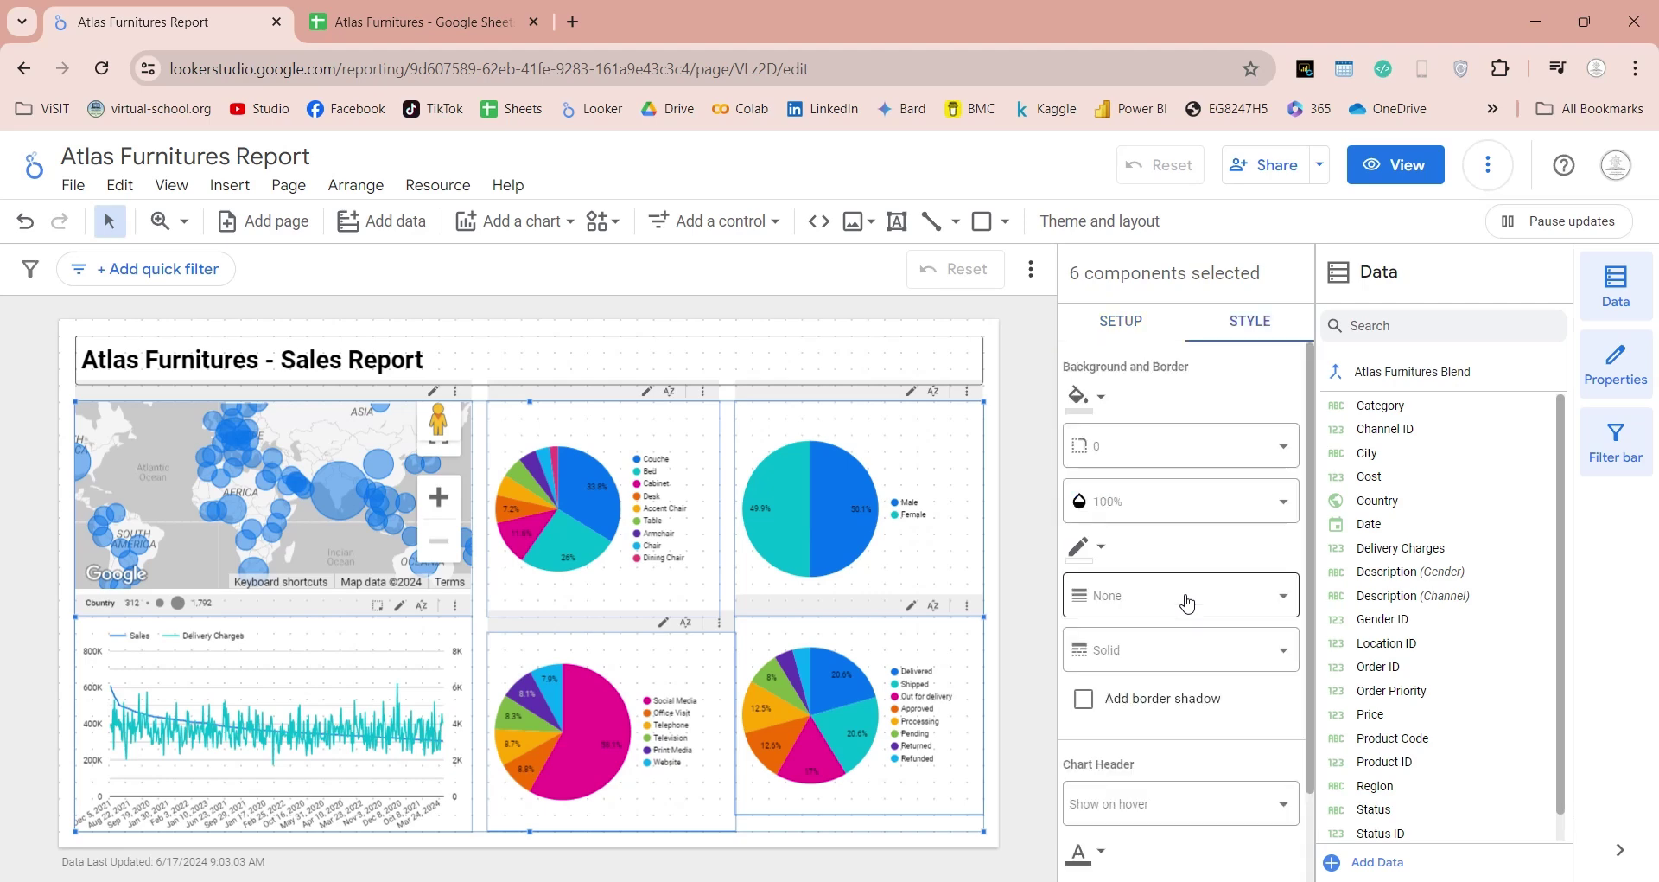
click(1098, 553)
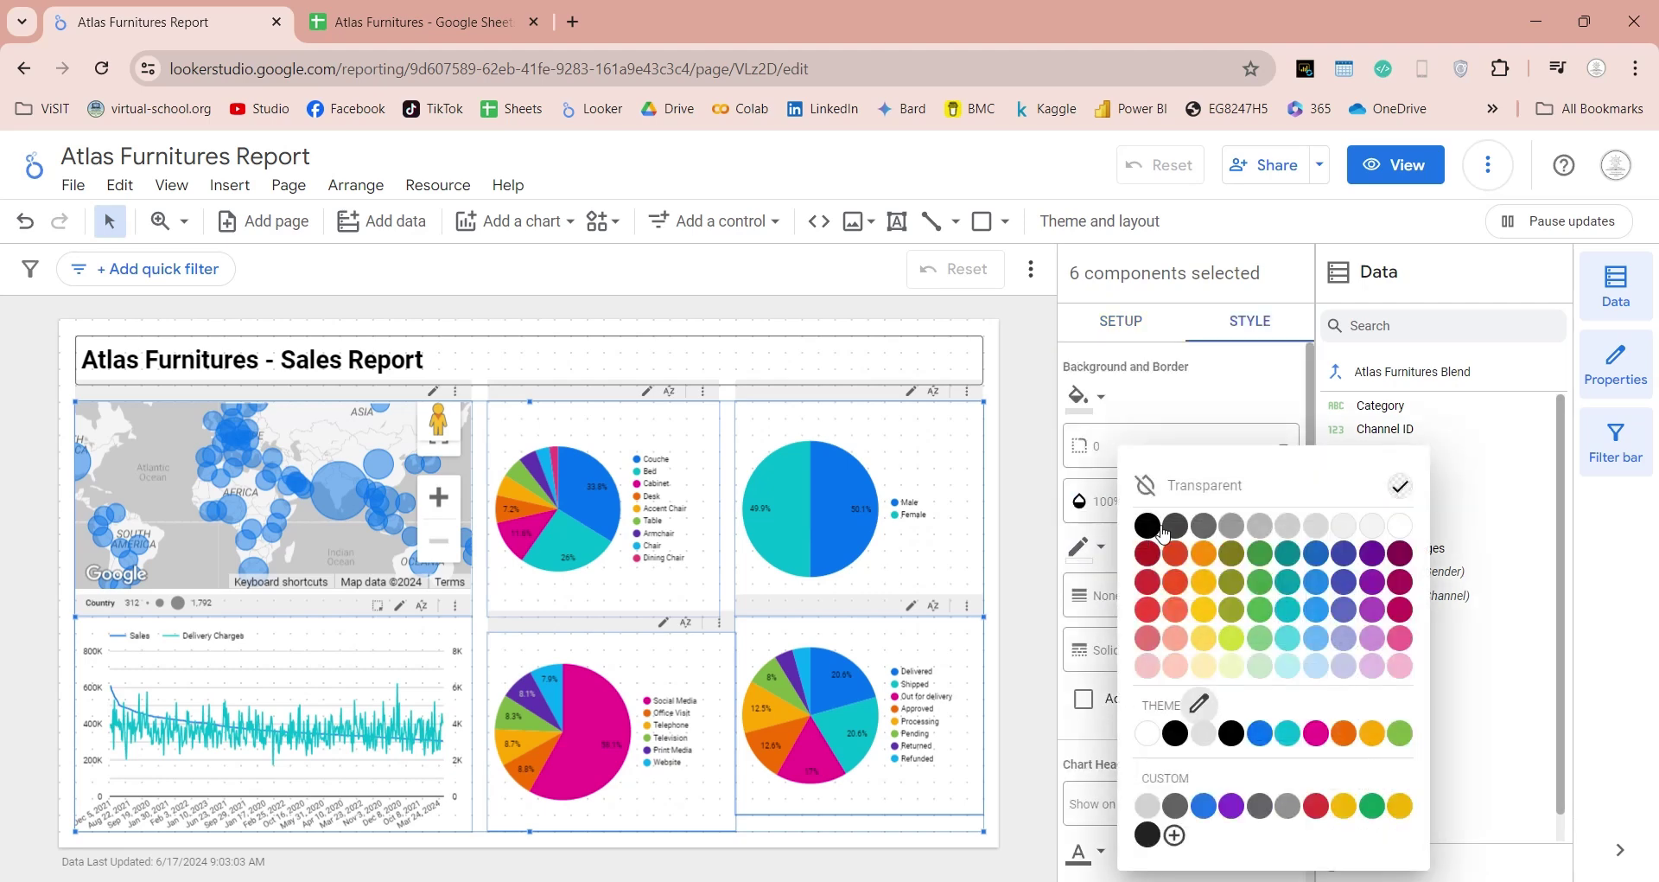
click(1197, 699)
click(1247, 439)
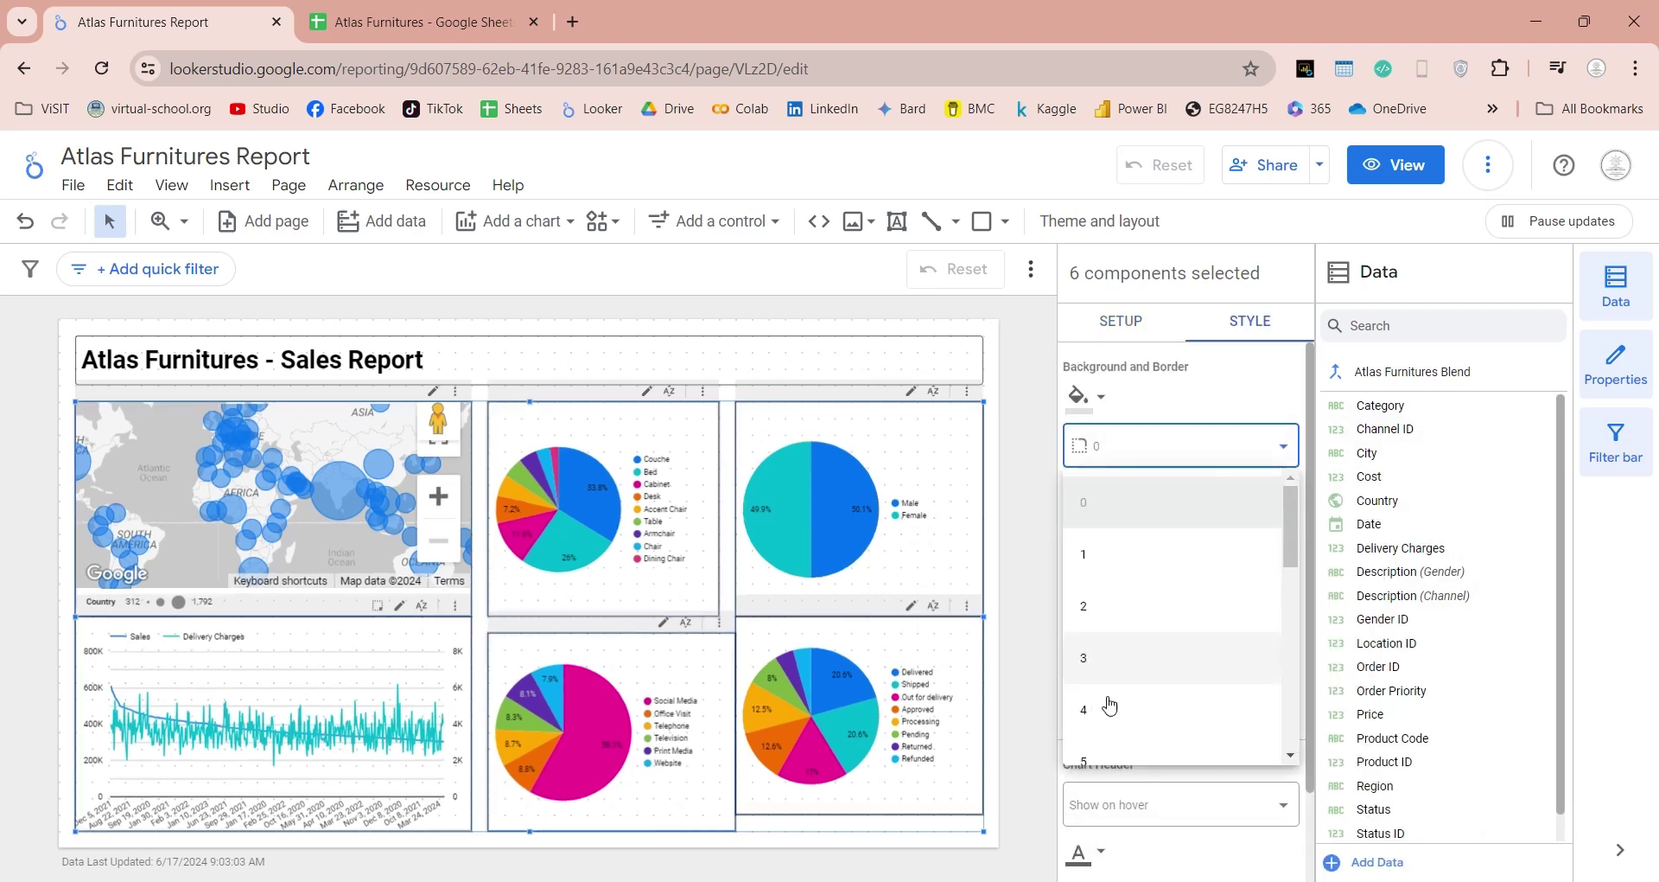
click(1098, 754)
click(1033, 596)
Resize the Status, Gender and Category pie charts so the four pies align in a grid with even gaps.
drag(960, 648, 961, 664)
click(684, 675)
click(757, 539)
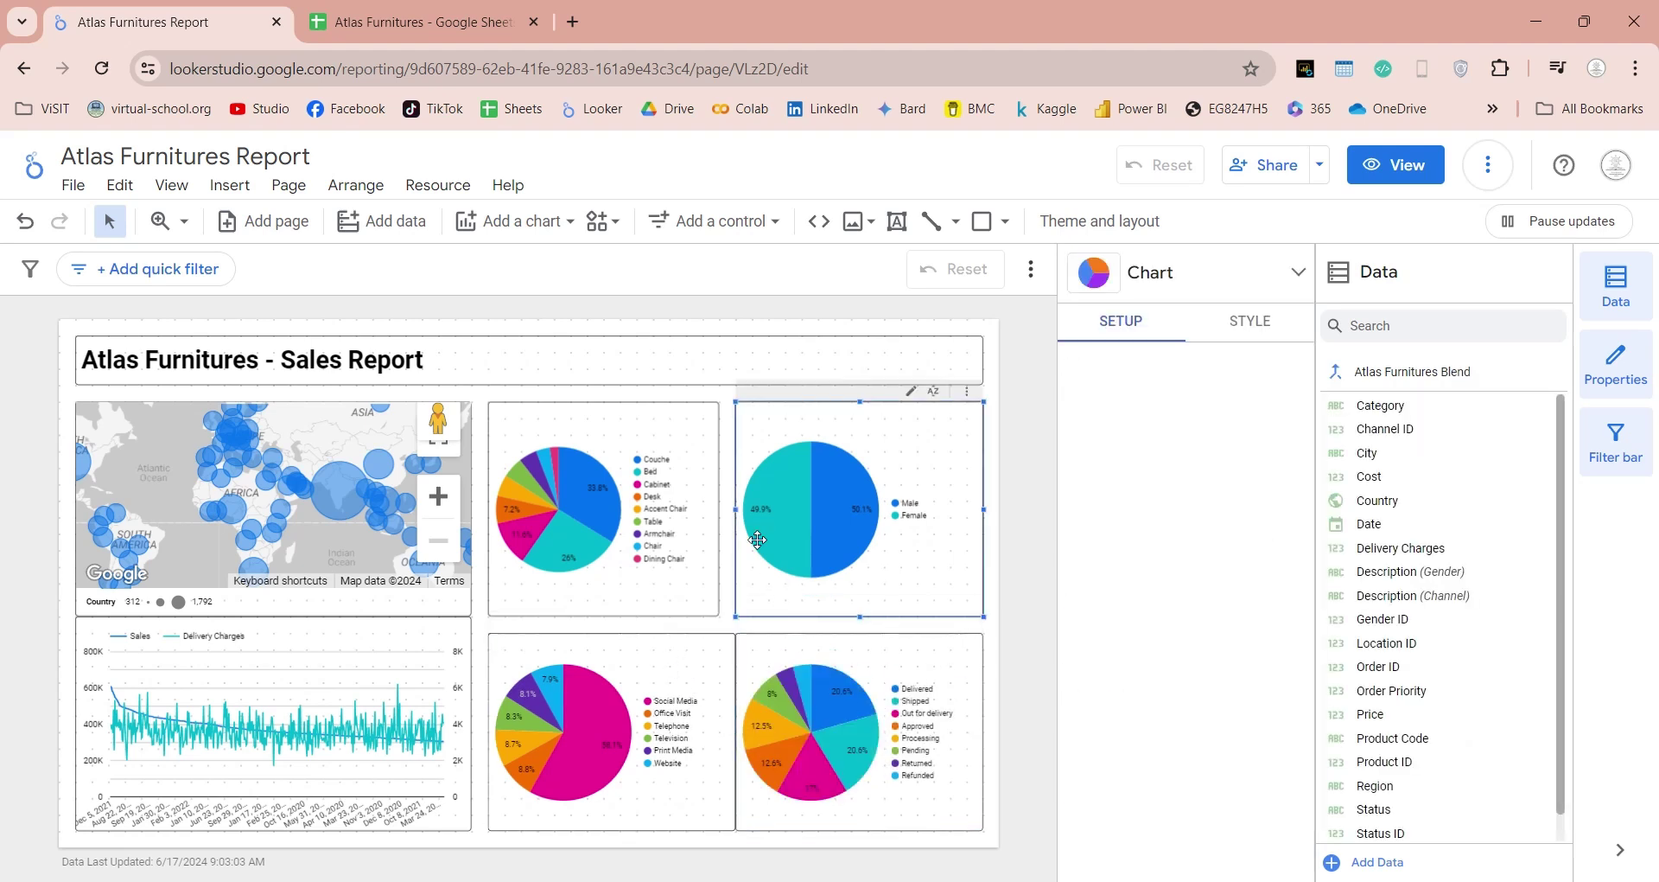
mouse_move(736, 511)
mouse_down()
mouse_move(752, 511)
mouse_move(736, 511)
mouse_up()
click(701, 512)
click(736, 733)
drag(736, 733, 752, 733)
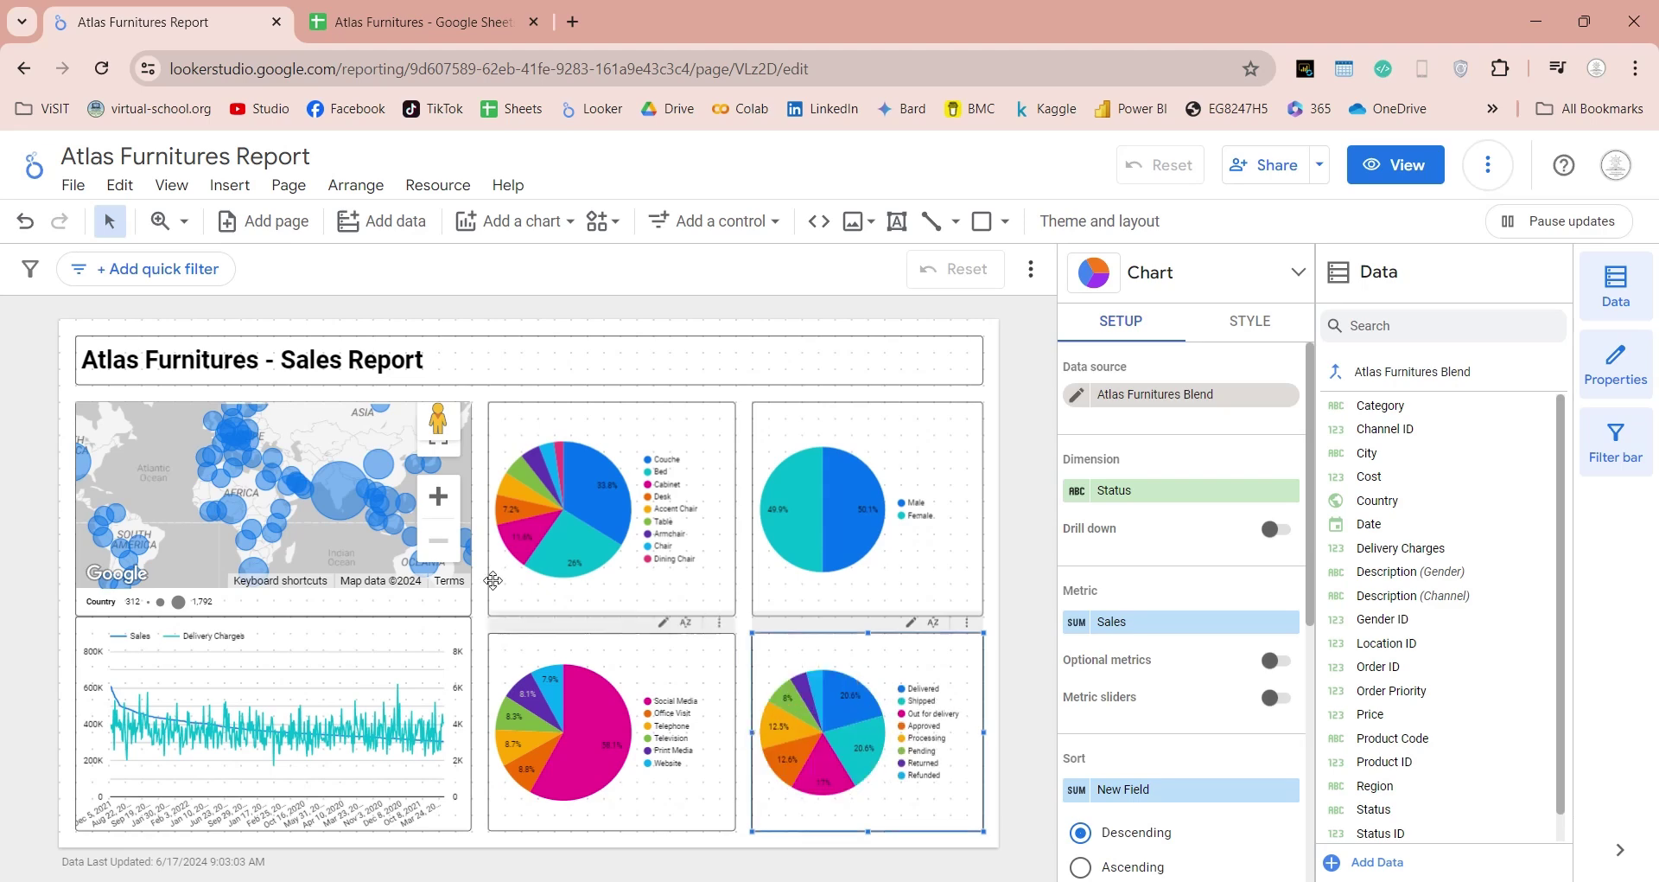
Shorten the sales trend chart from its upper edge to leave a gap below the map, matching the pie charts.
click(325, 625)
drag(272, 616, 271, 634)
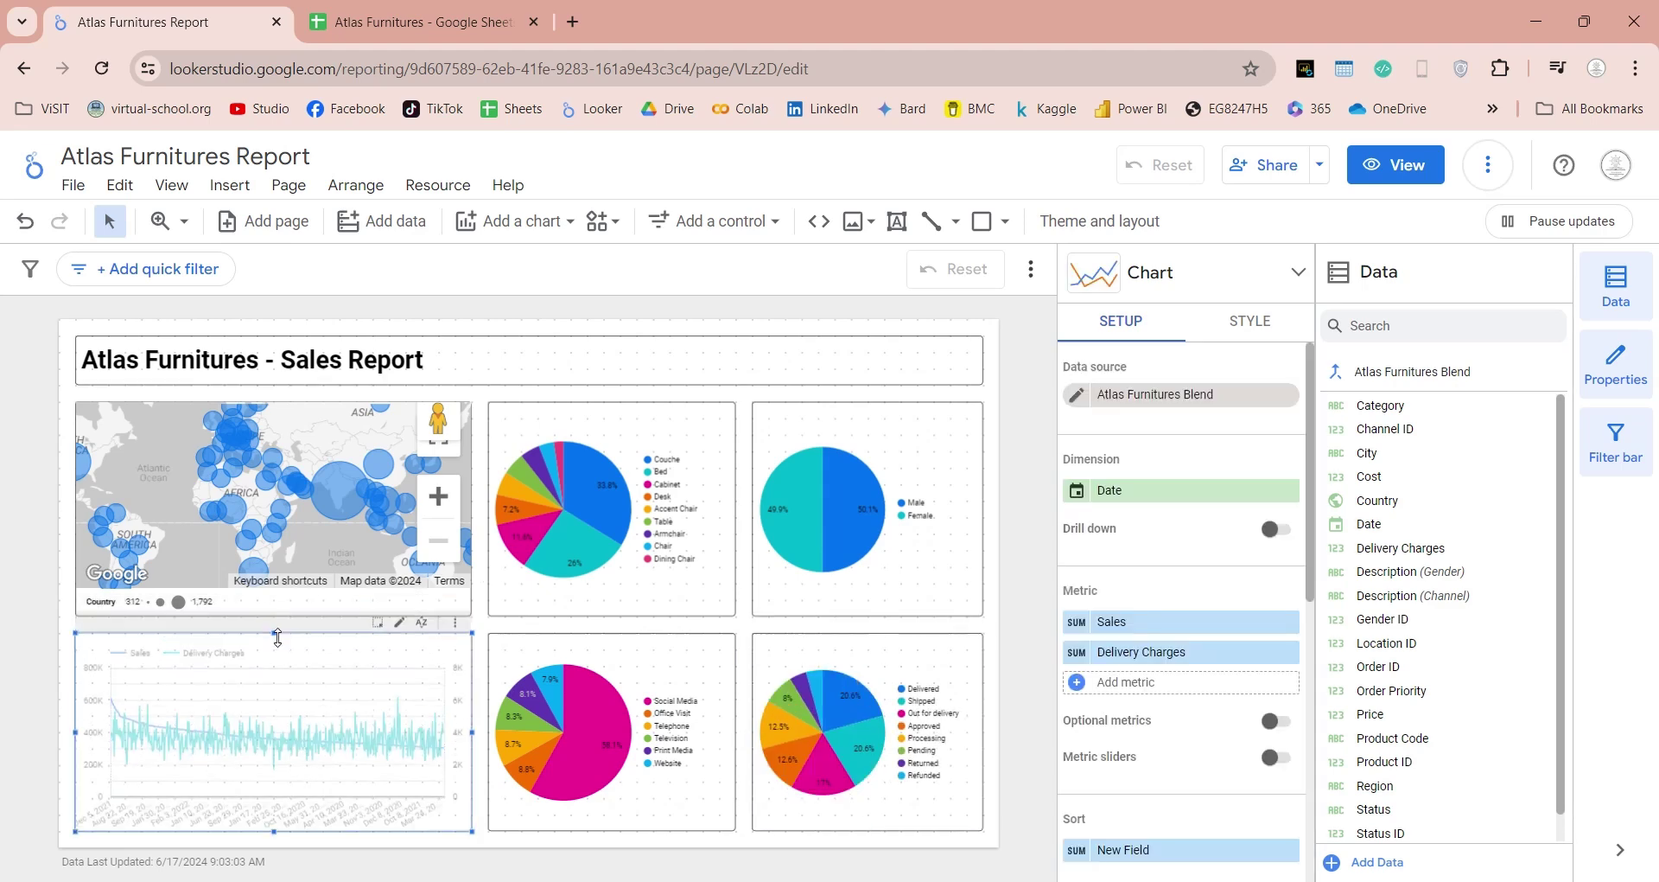
click(1008, 630)
Open the report in view mode and test cross-filtering by Male and Female in the Gender pie chart, clearing the filter at the end.
click(1395, 166)
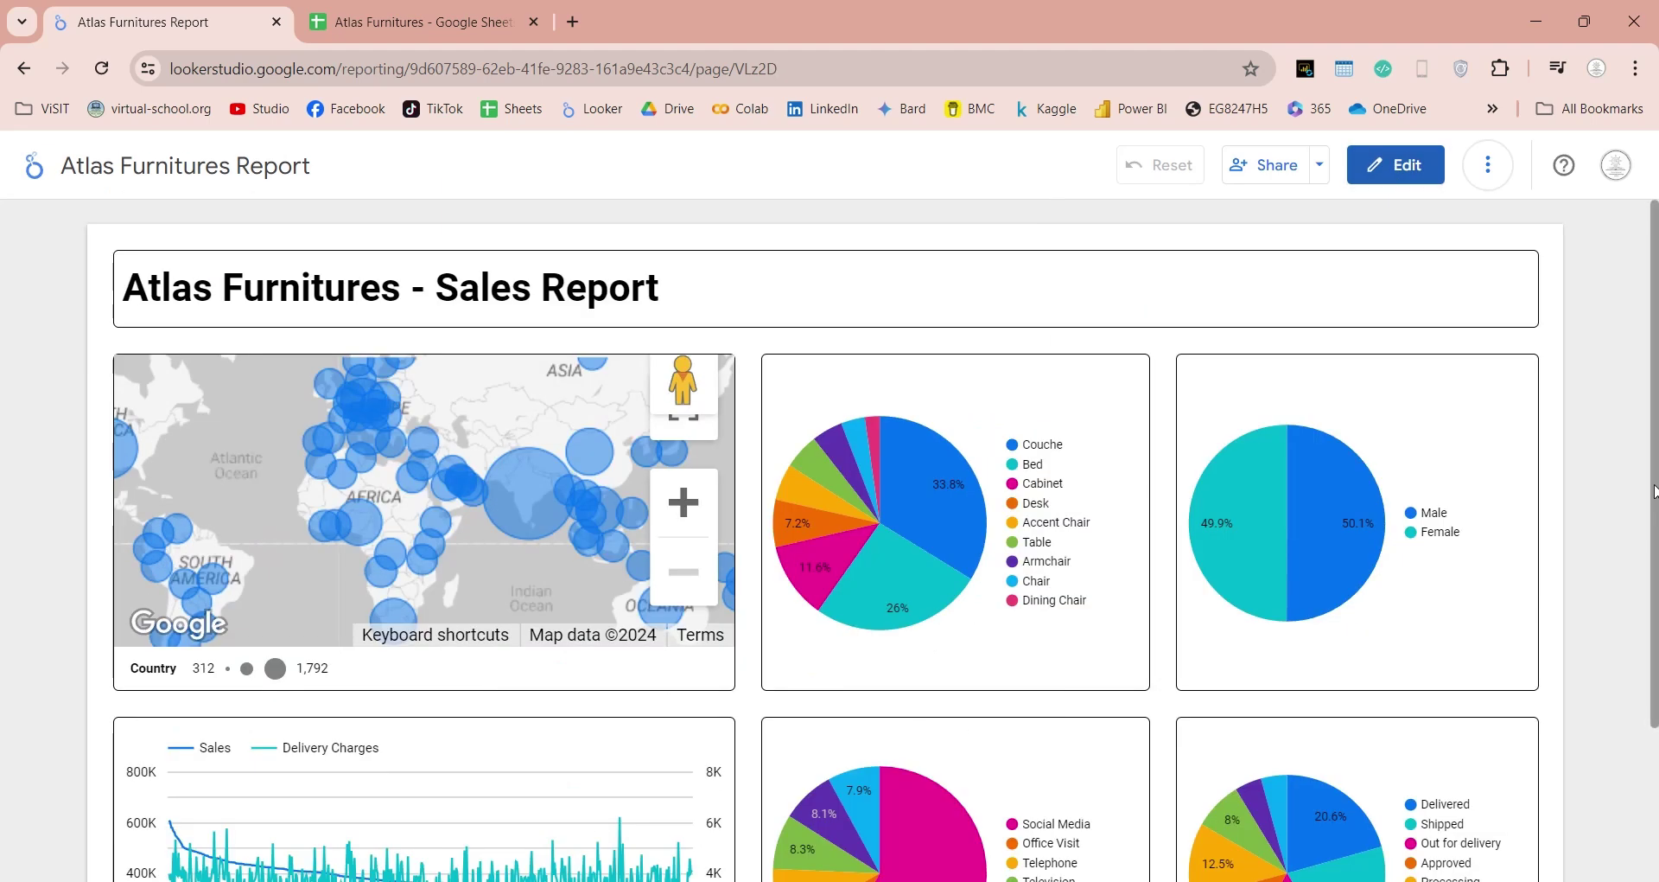
scroll(1472, 503, down, 1)
click(1321, 431)
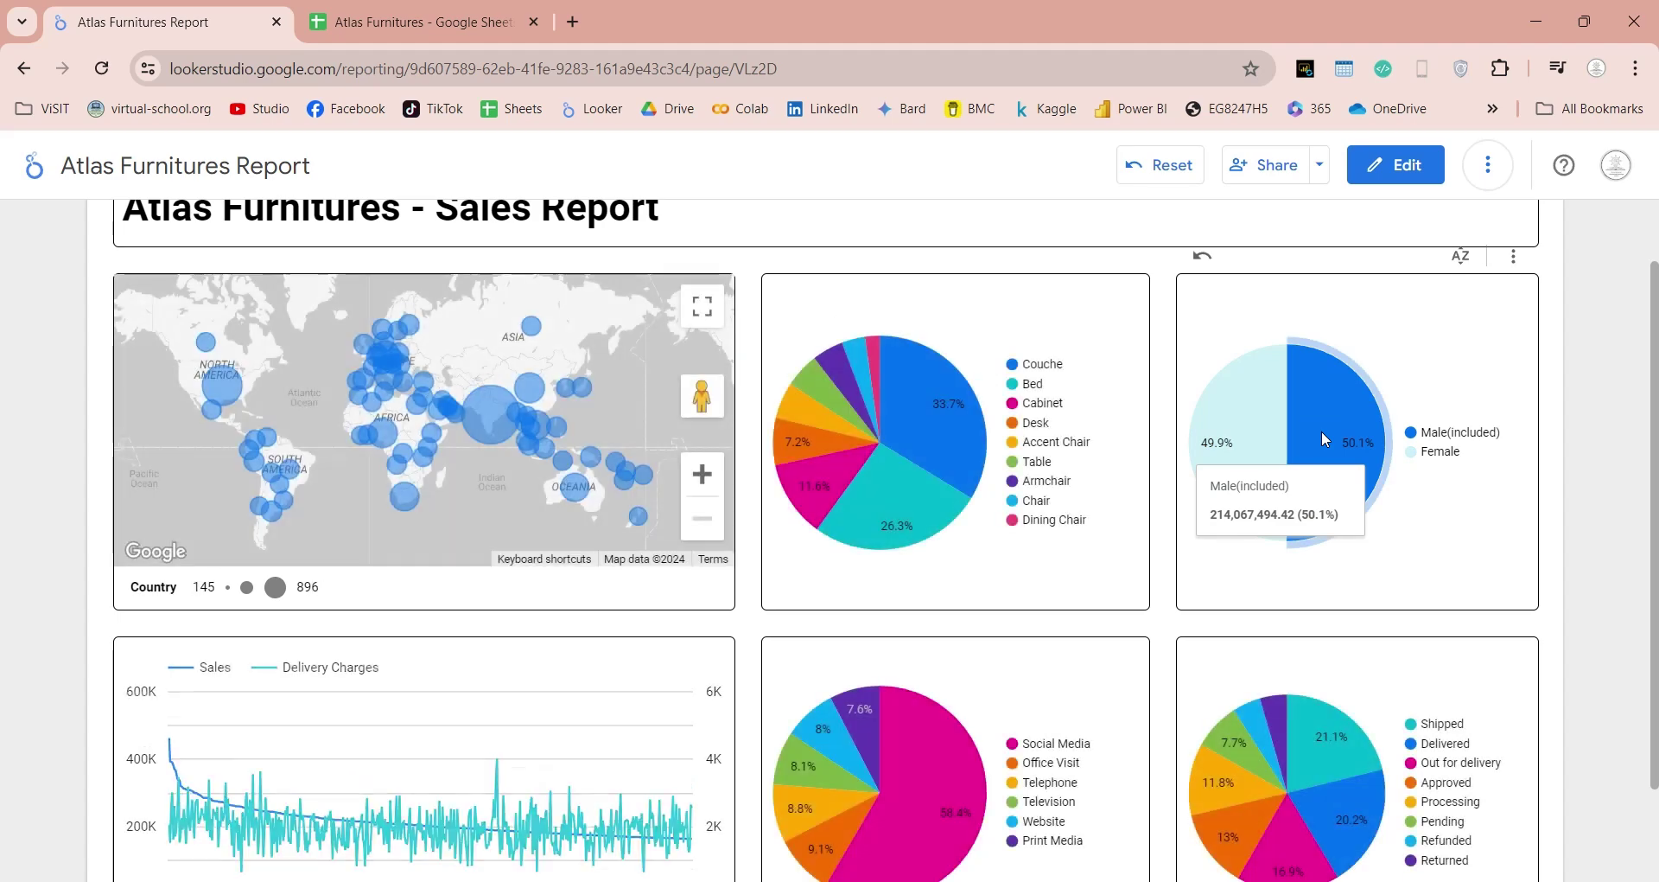
click(1216, 433)
scroll(1656, 497, down, 1)
scroll(1656, 497, down, 1)
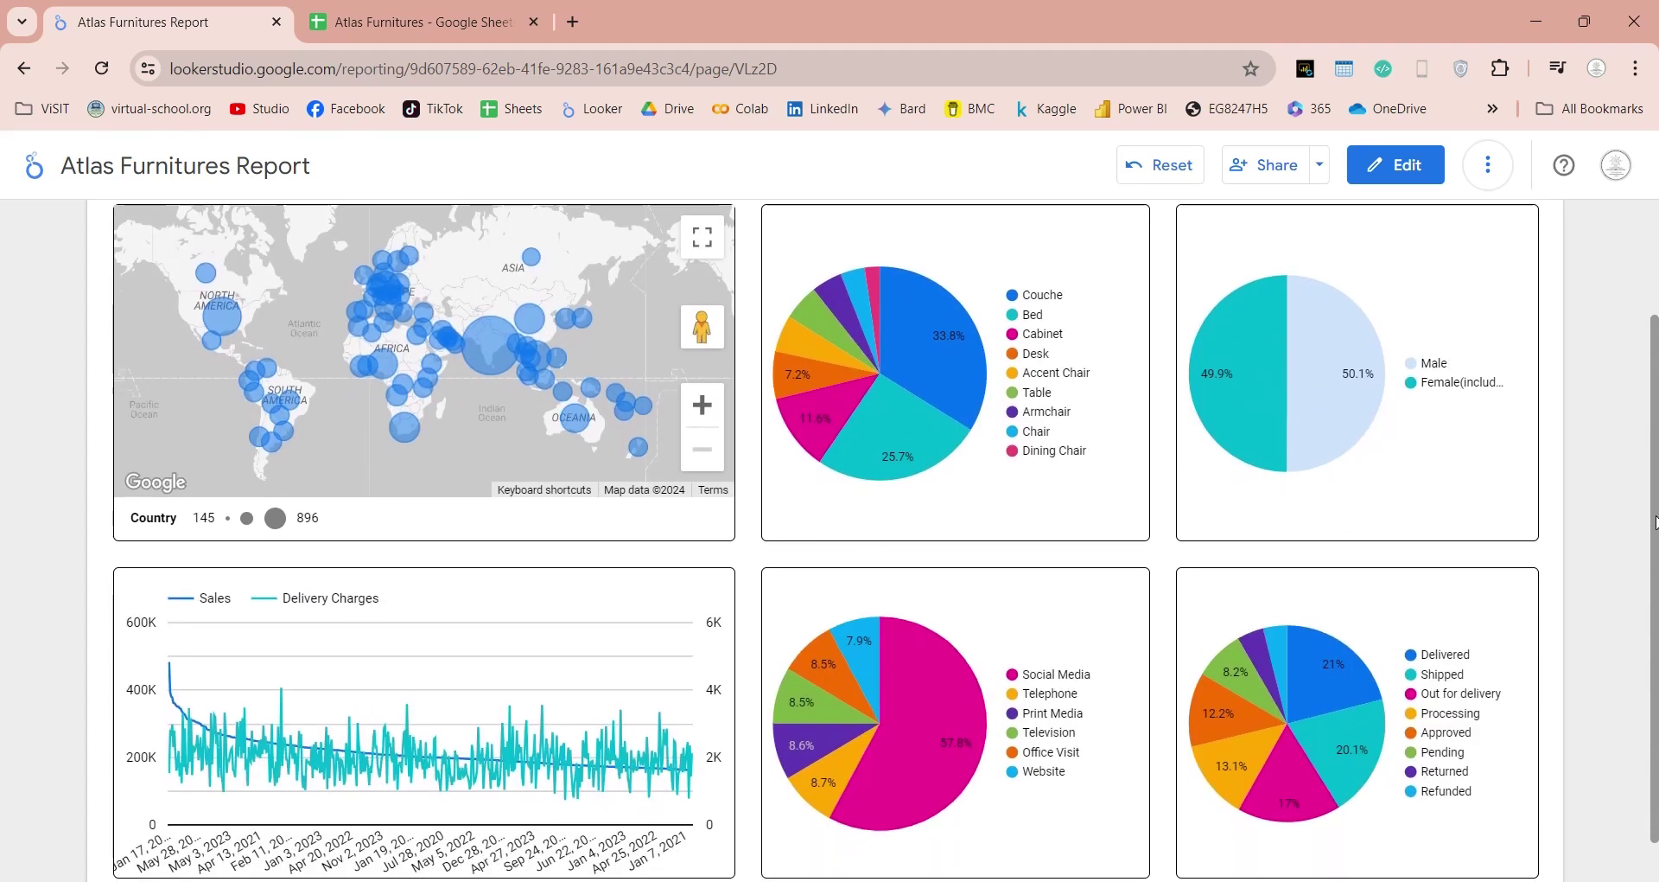
click(1359, 394)
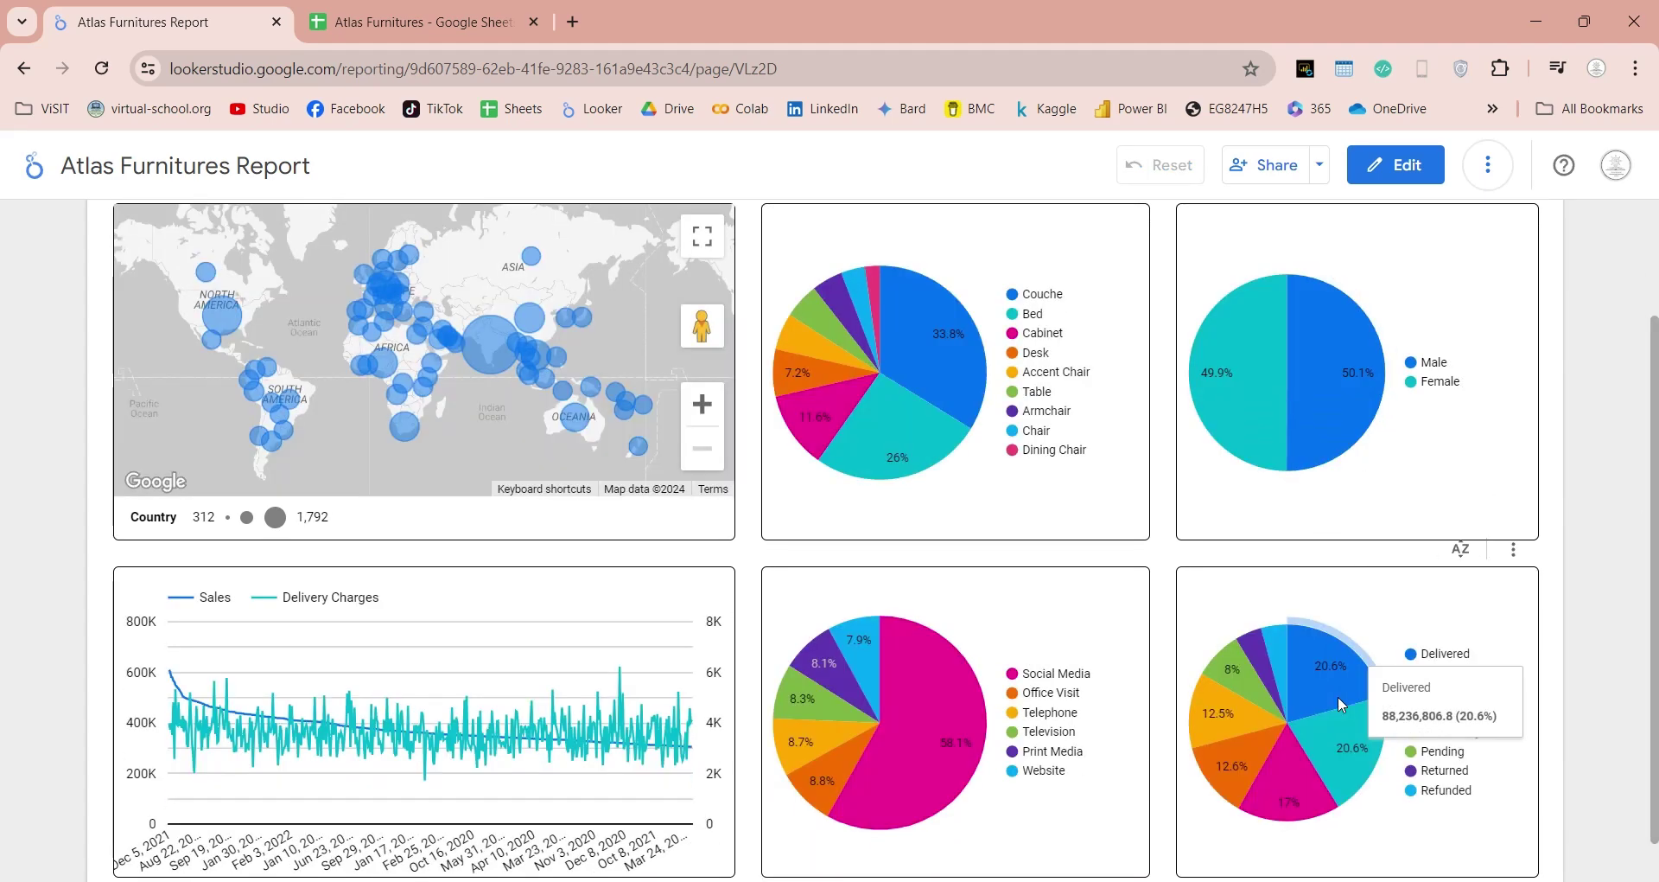
Test cross-filtering by the Status pie chart's slices, including Shipped, Approved, Processing and Delivered, and clear the filter.
click(1338, 696)
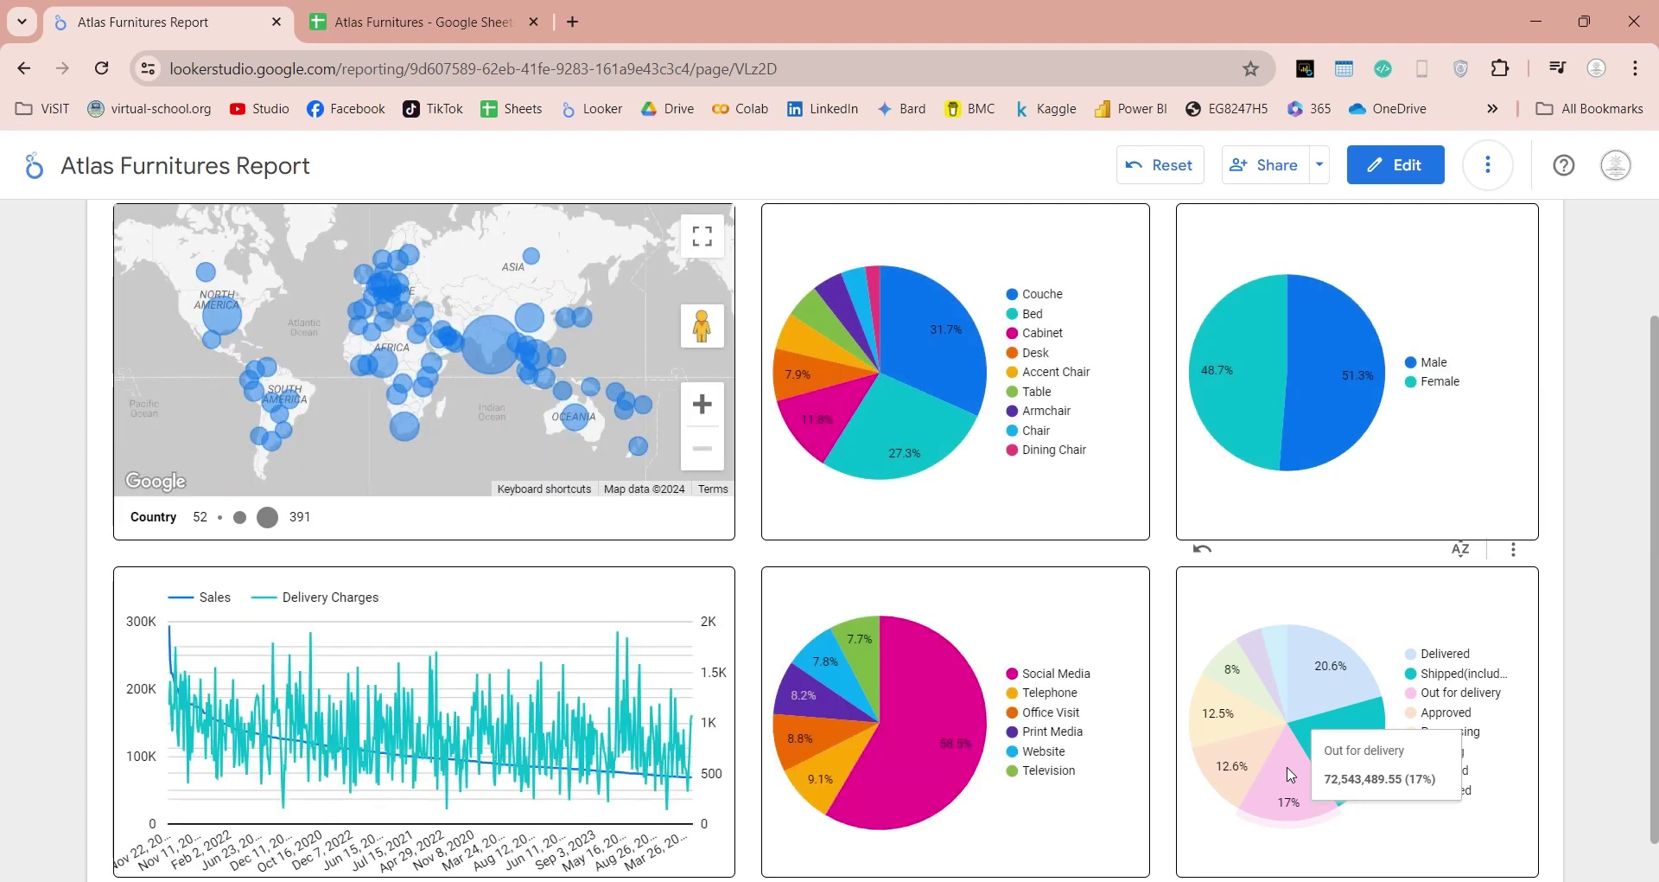
click(1288, 769)
click(1245, 767)
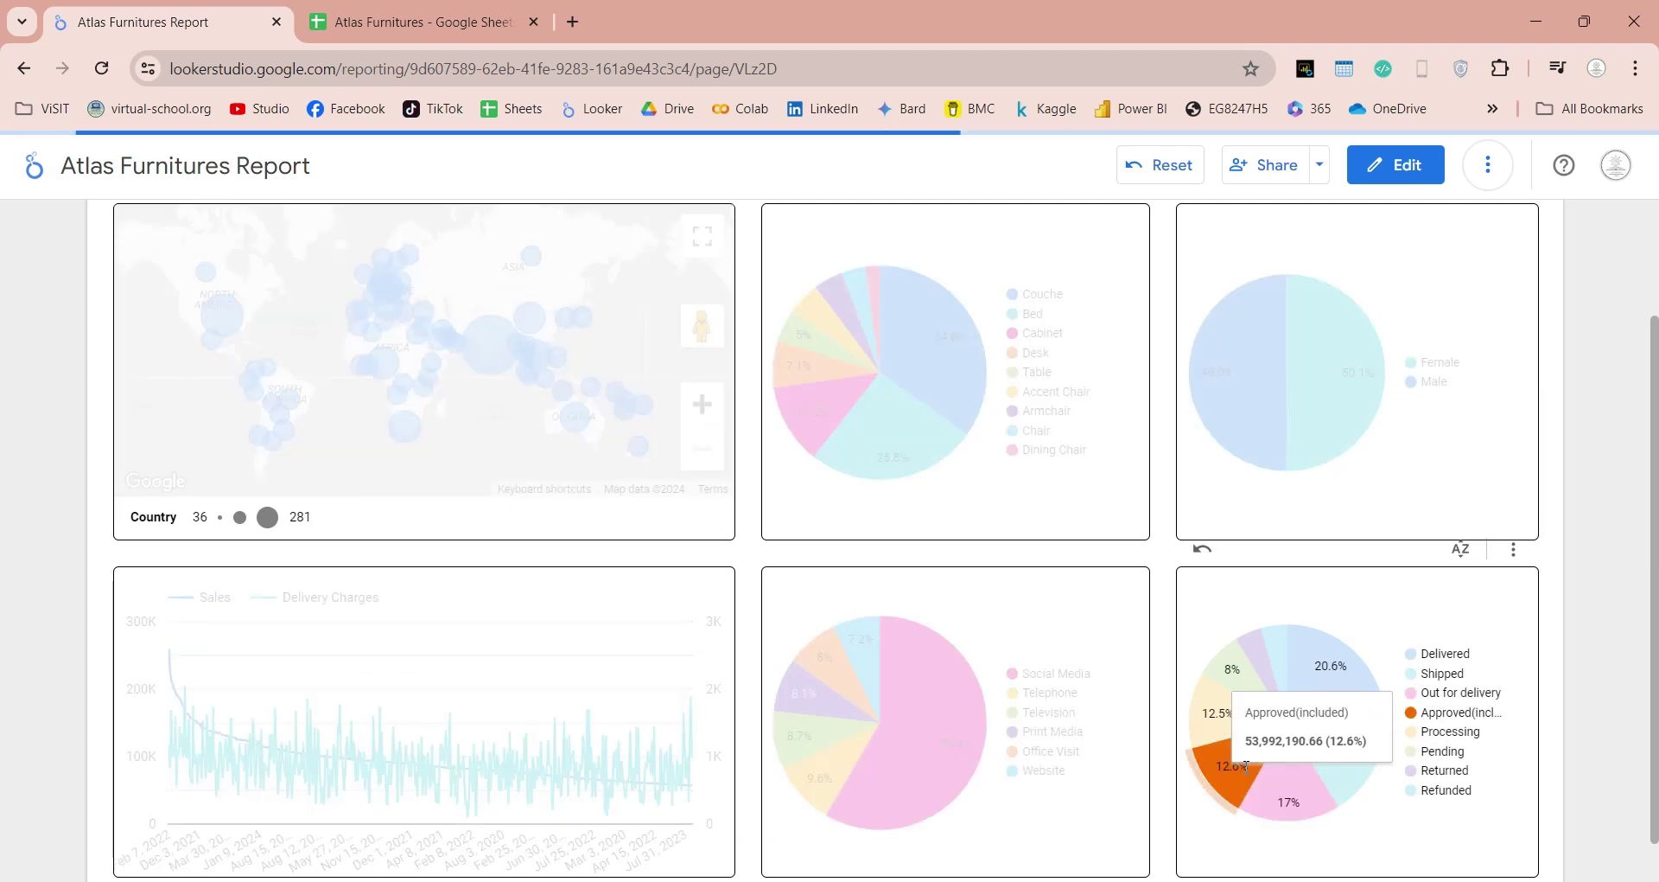
click(1212, 730)
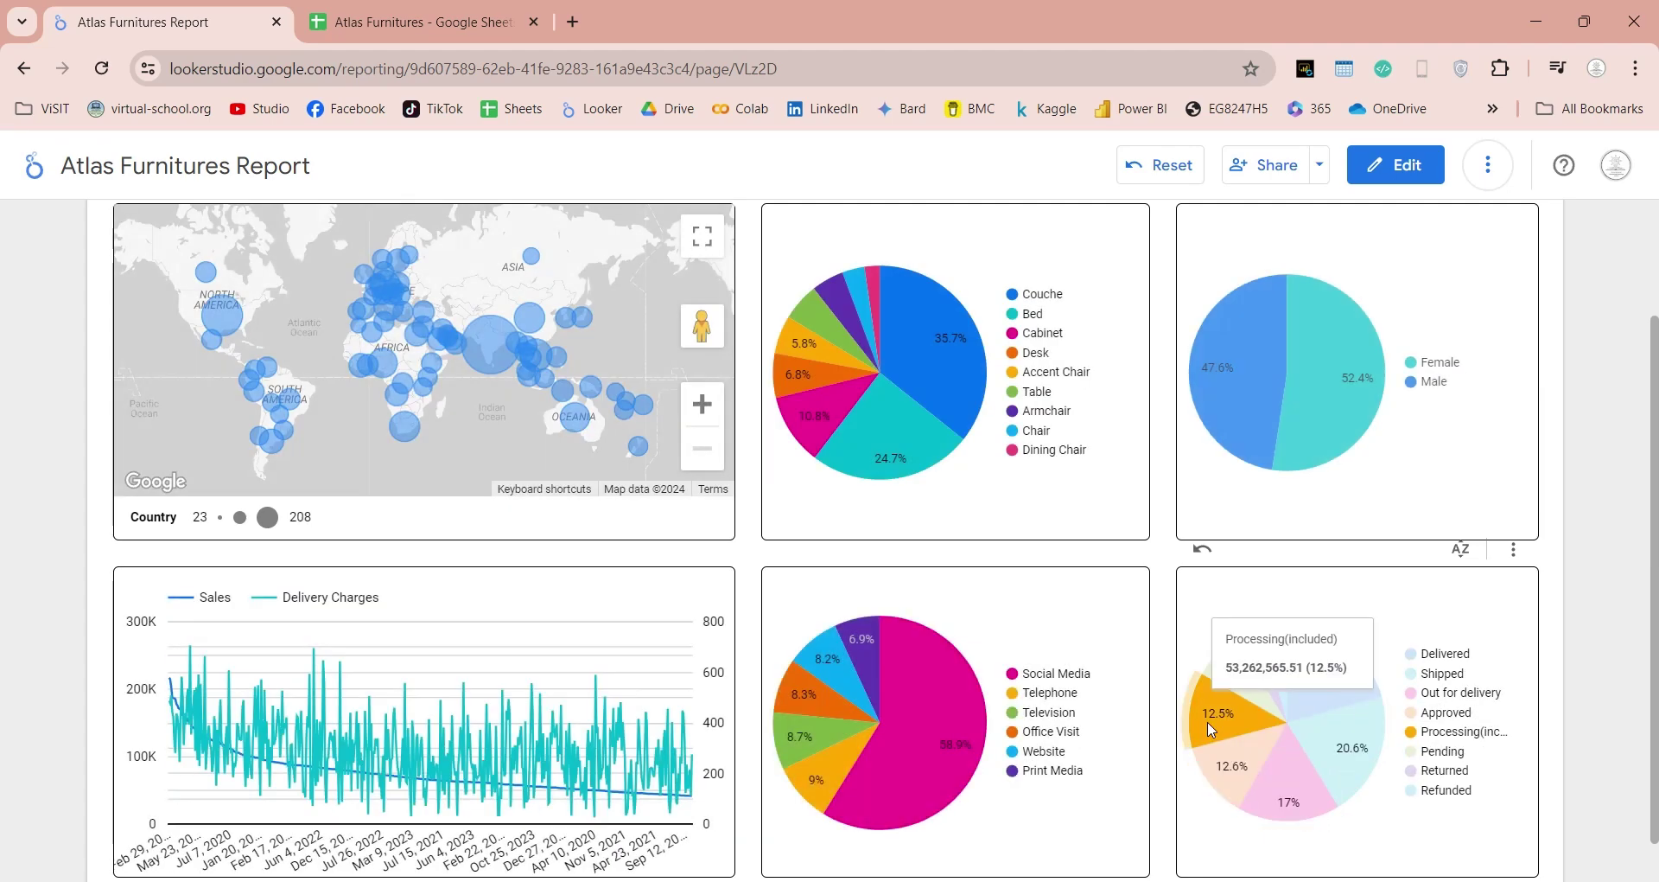
click(1245, 672)
click(1276, 641)
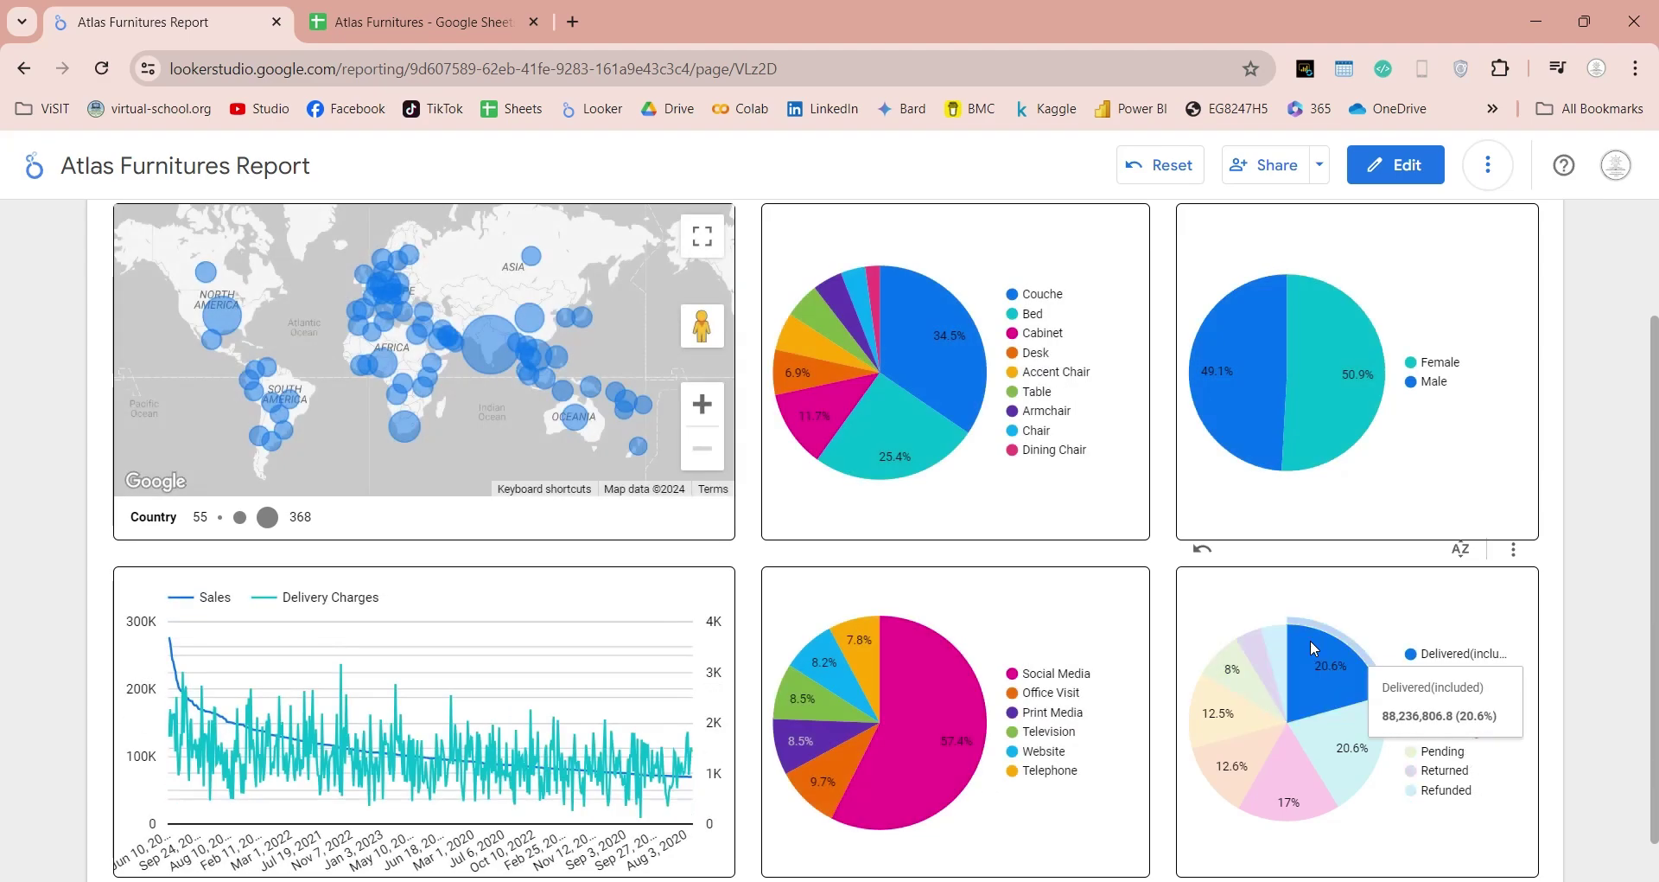
click(1310, 644)
Test cross-filtering by channel with Social Media, Telephone, Television, Print Media and Website, and clear the filter.
click(890, 808)
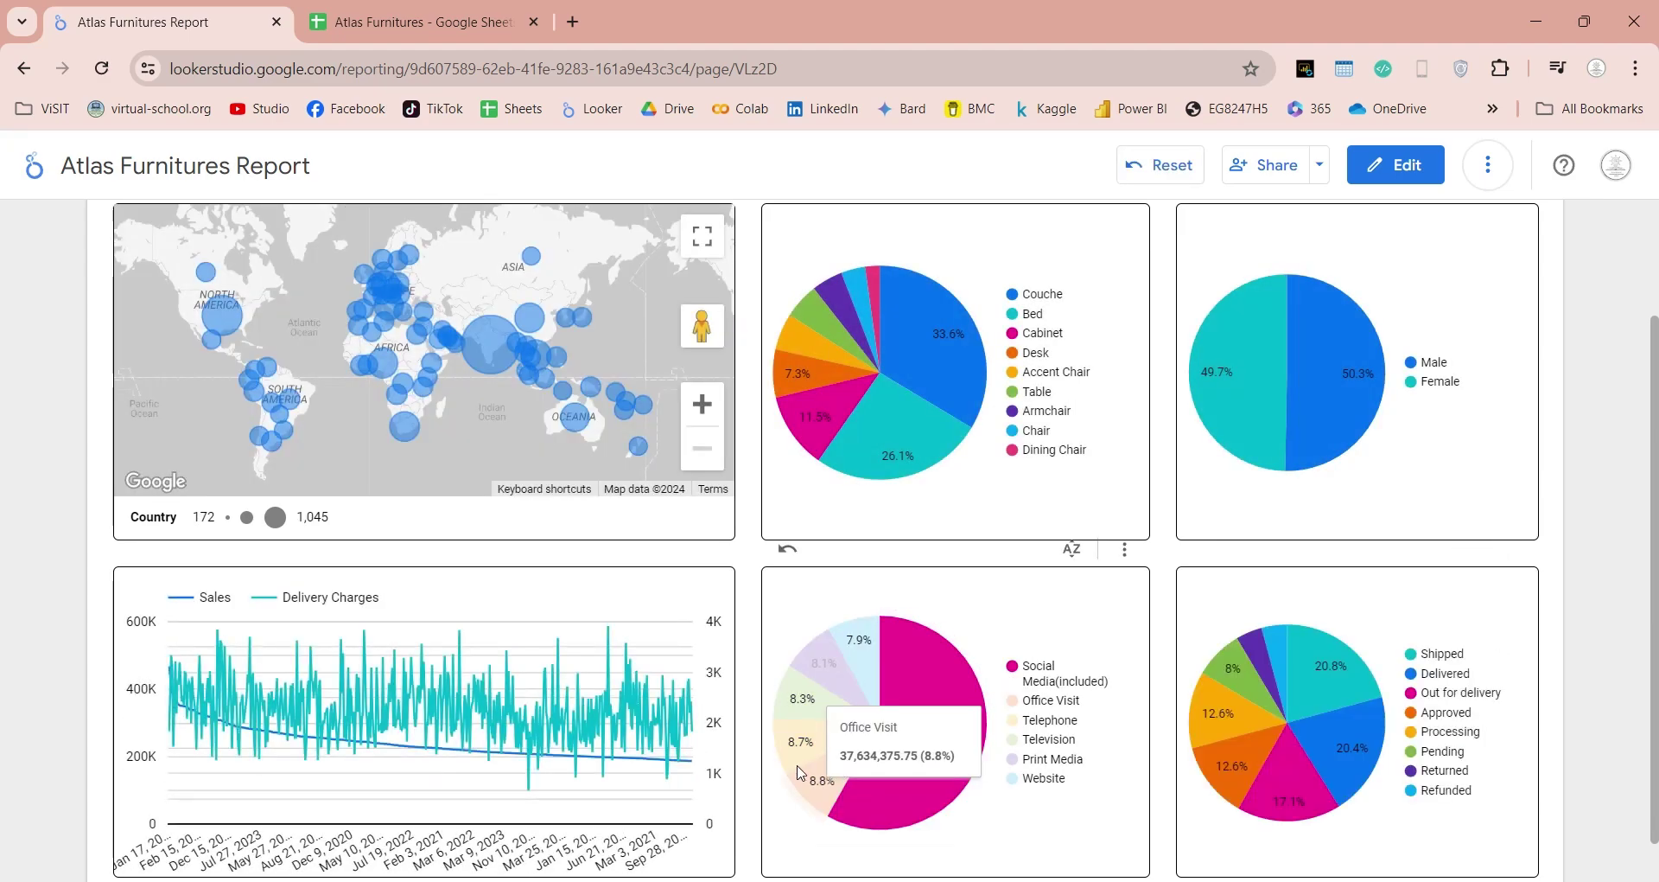
click(800, 745)
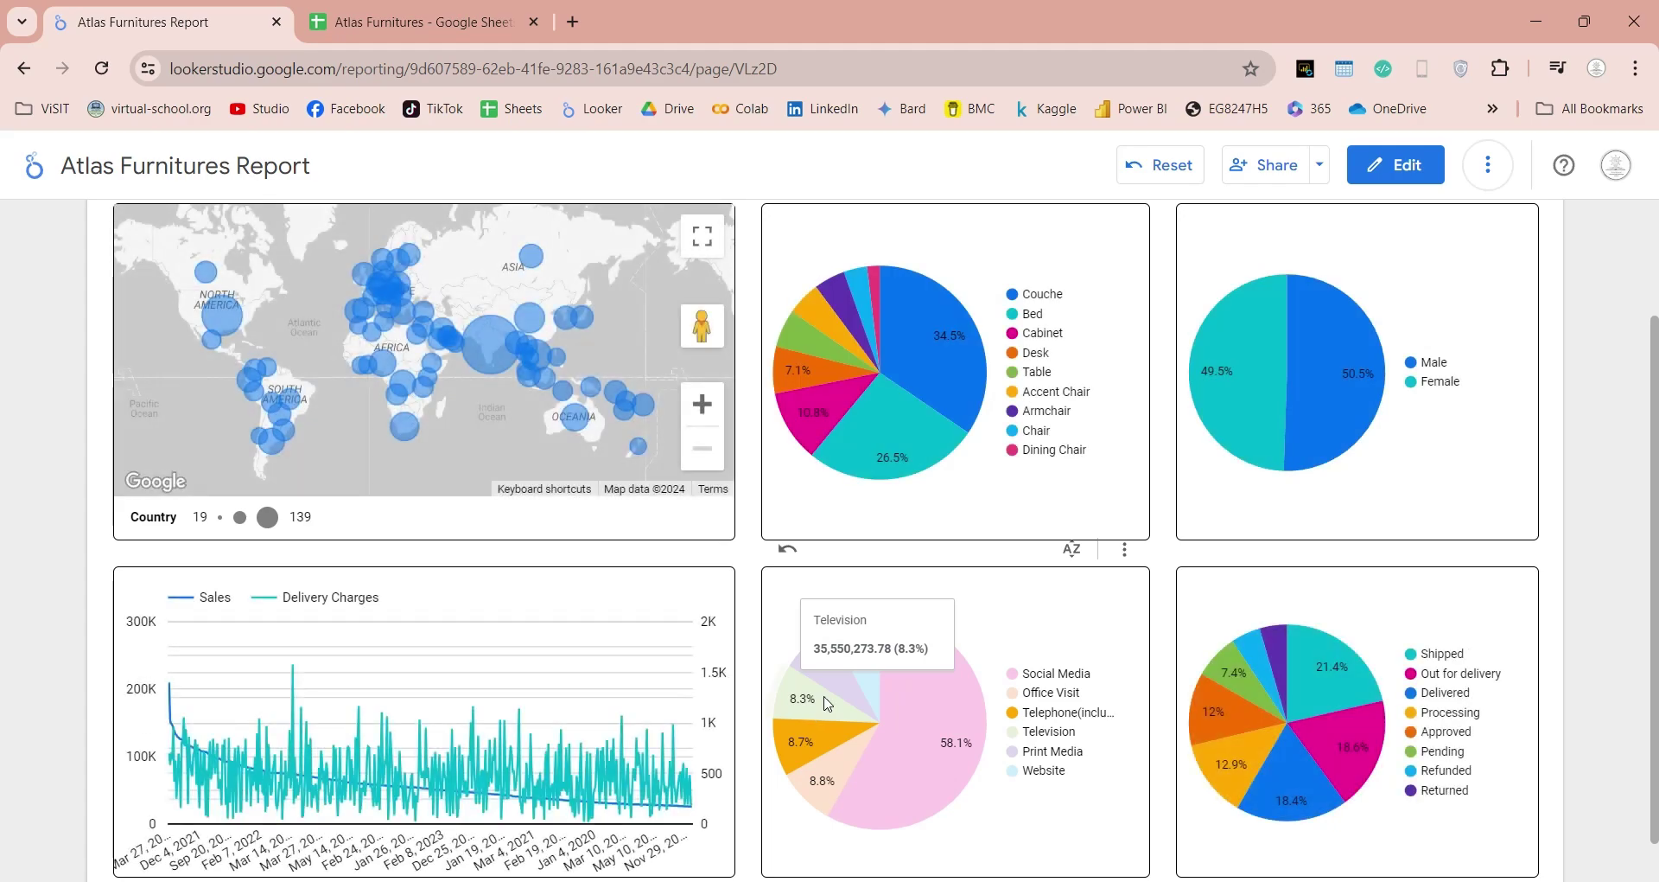
click(828, 703)
click(832, 672)
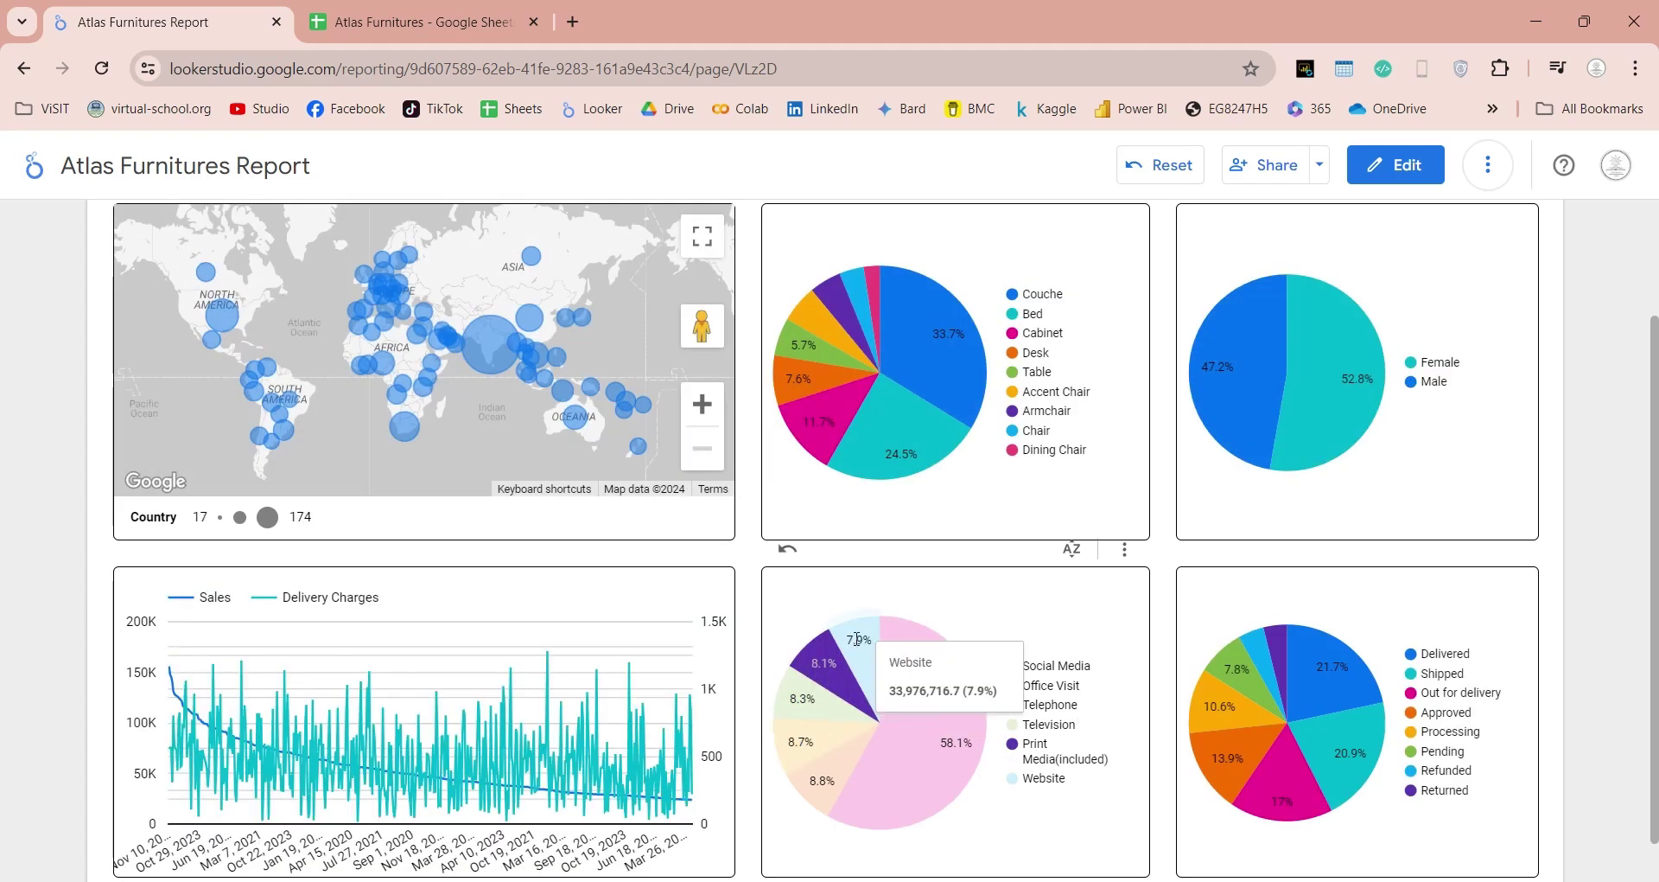
click(856, 640)
click(856, 640)
Test cross-filtering by each furniture category from Bed round to Couche in the Category pie chart, and clear the filter.
click(894, 417)
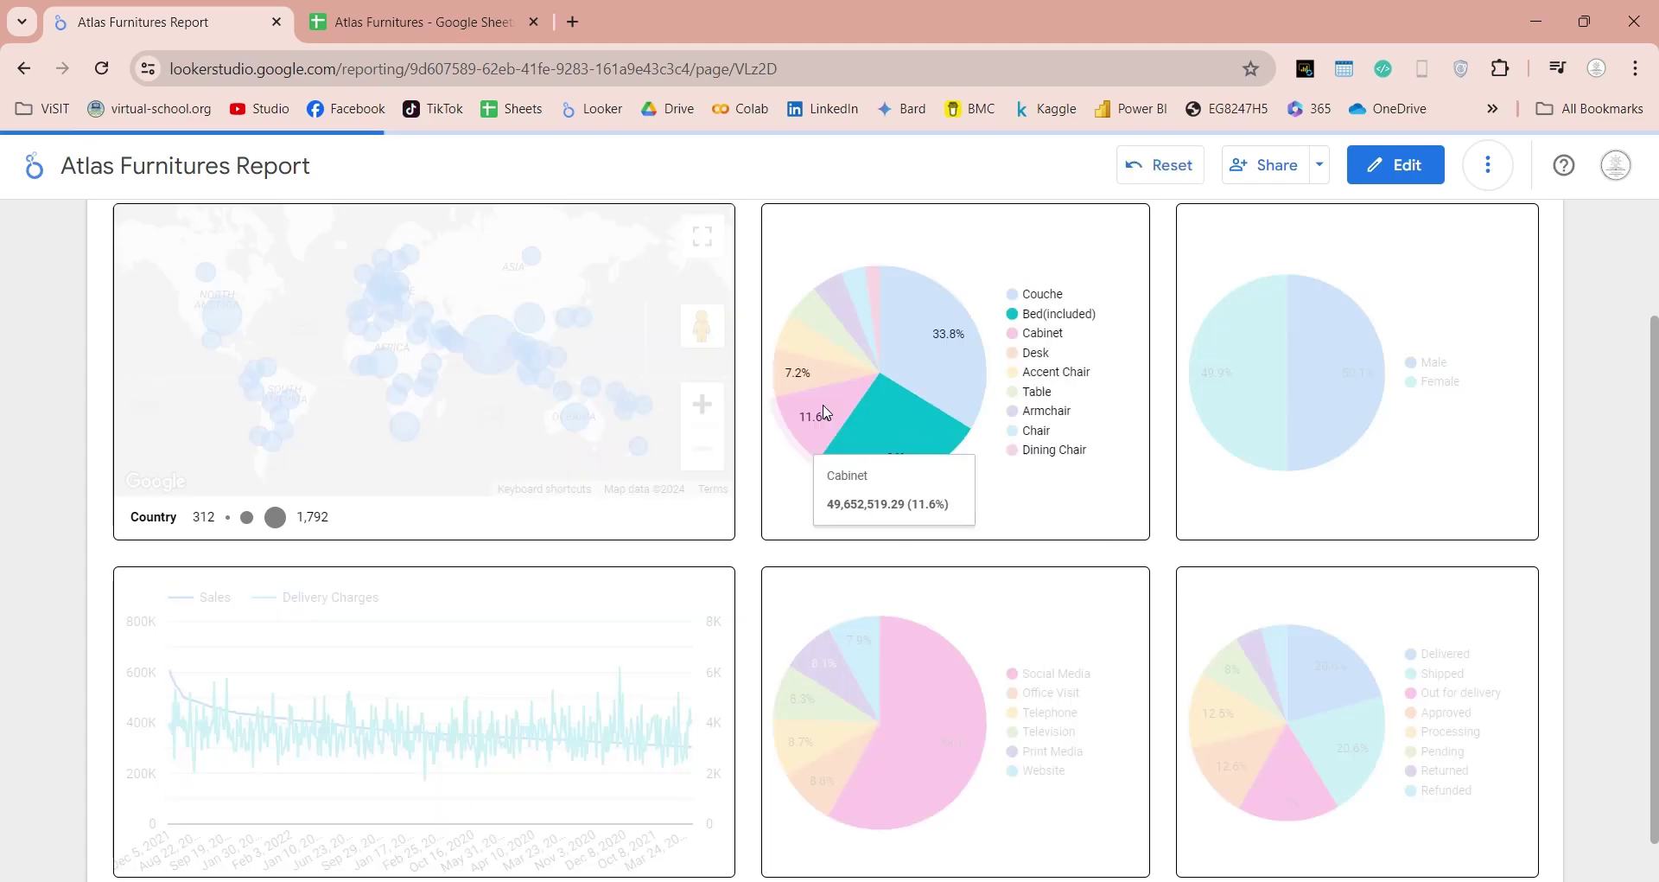
click(823, 406)
click(795, 368)
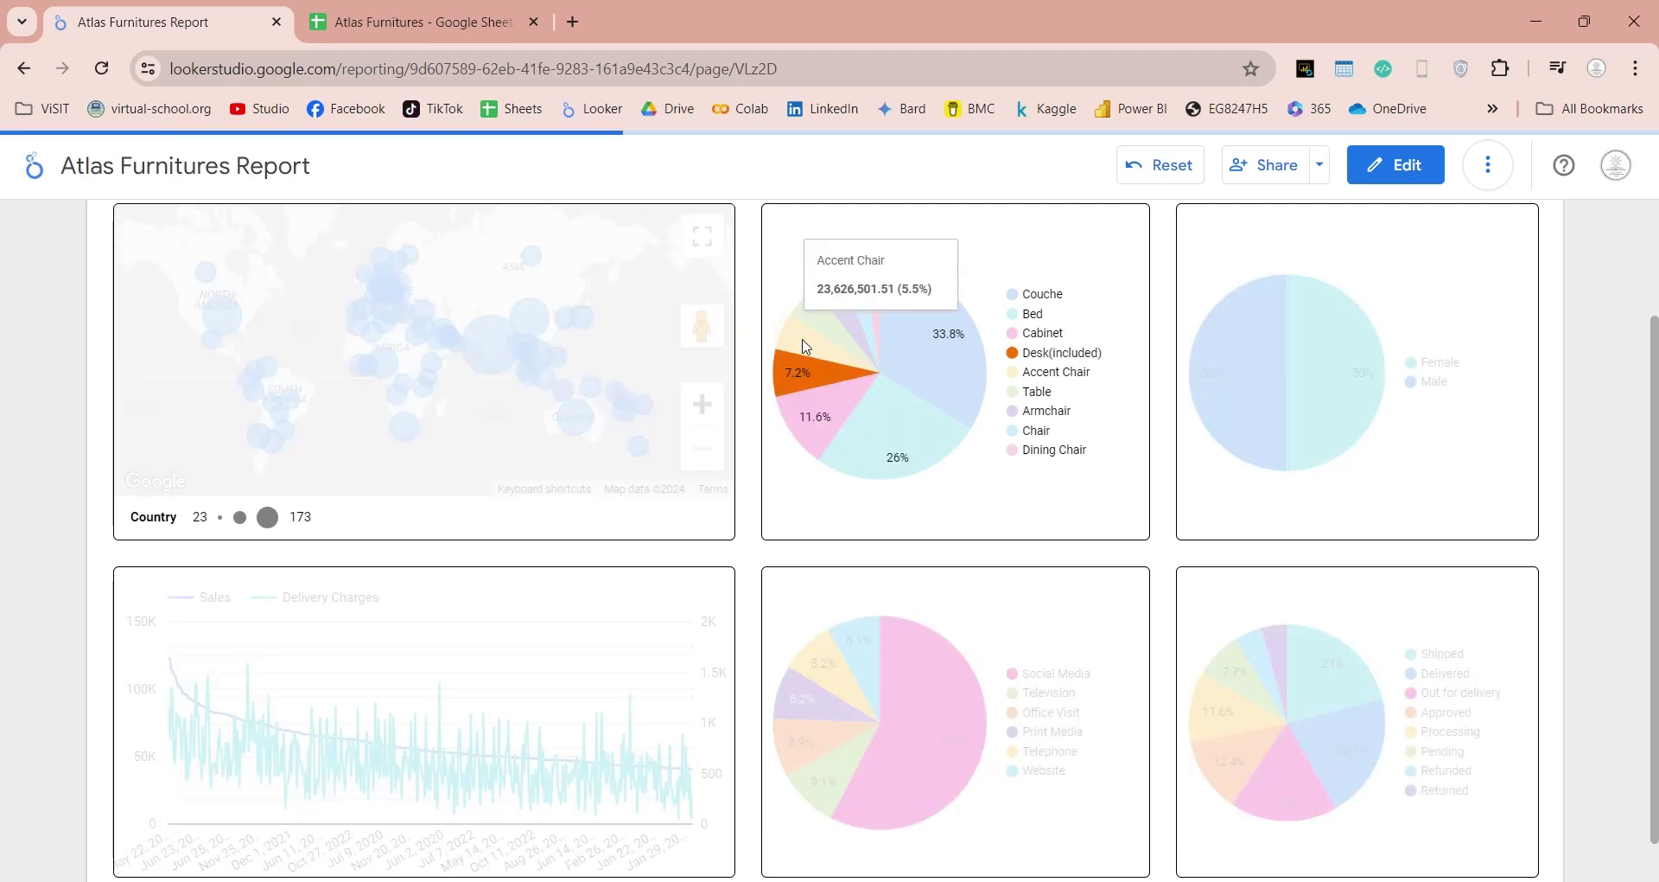
click(806, 345)
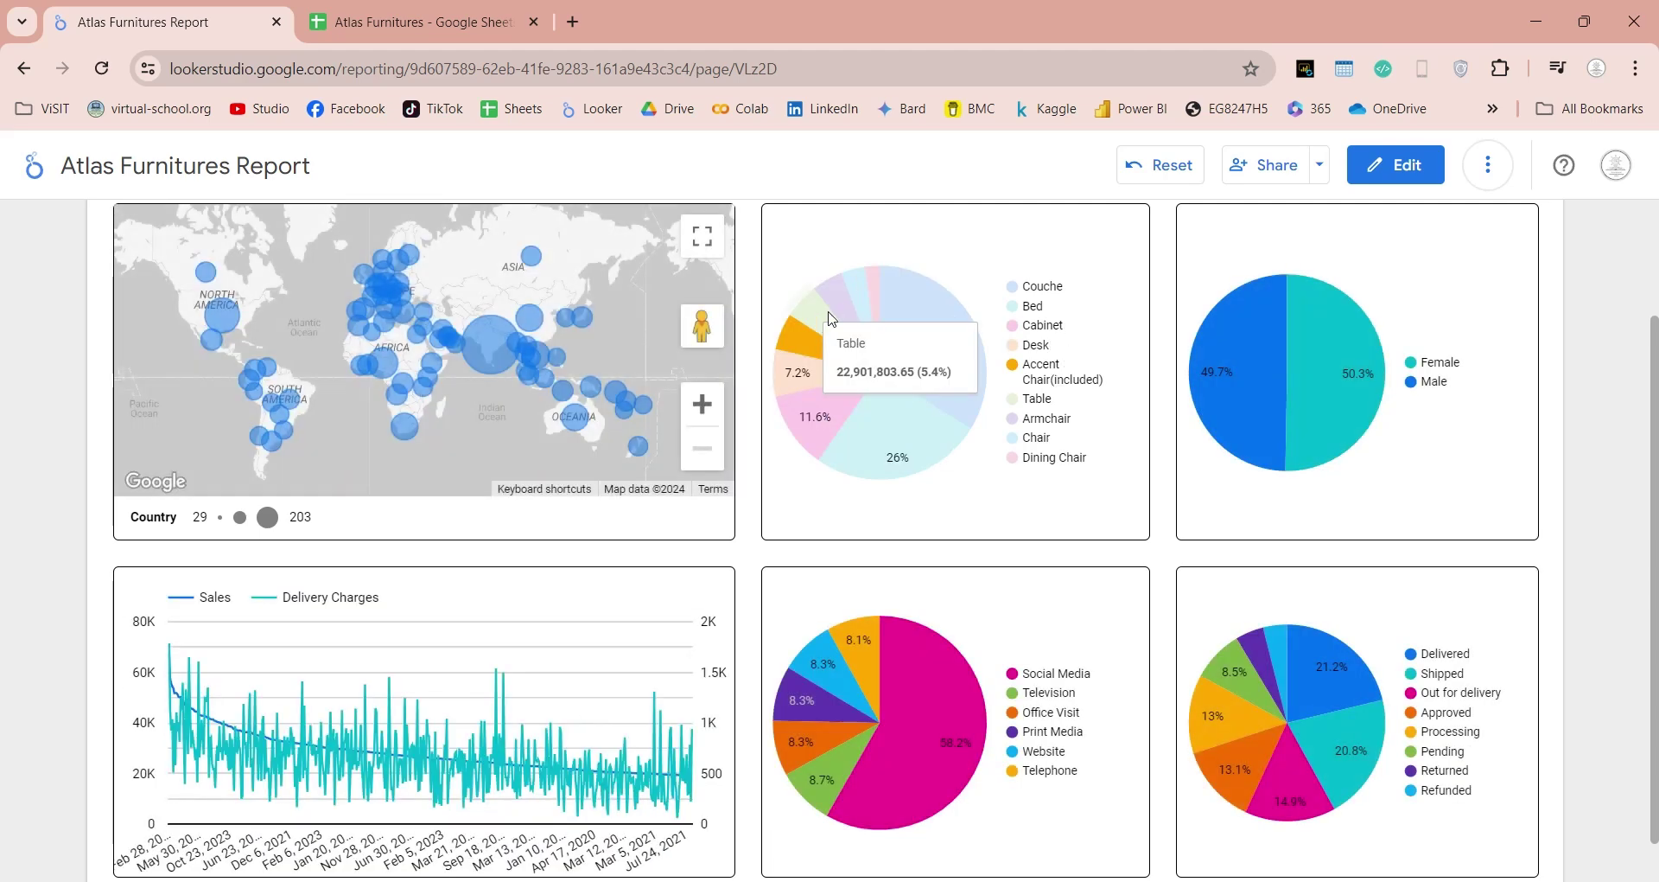
click(830, 324)
click(843, 309)
click(858, 285)
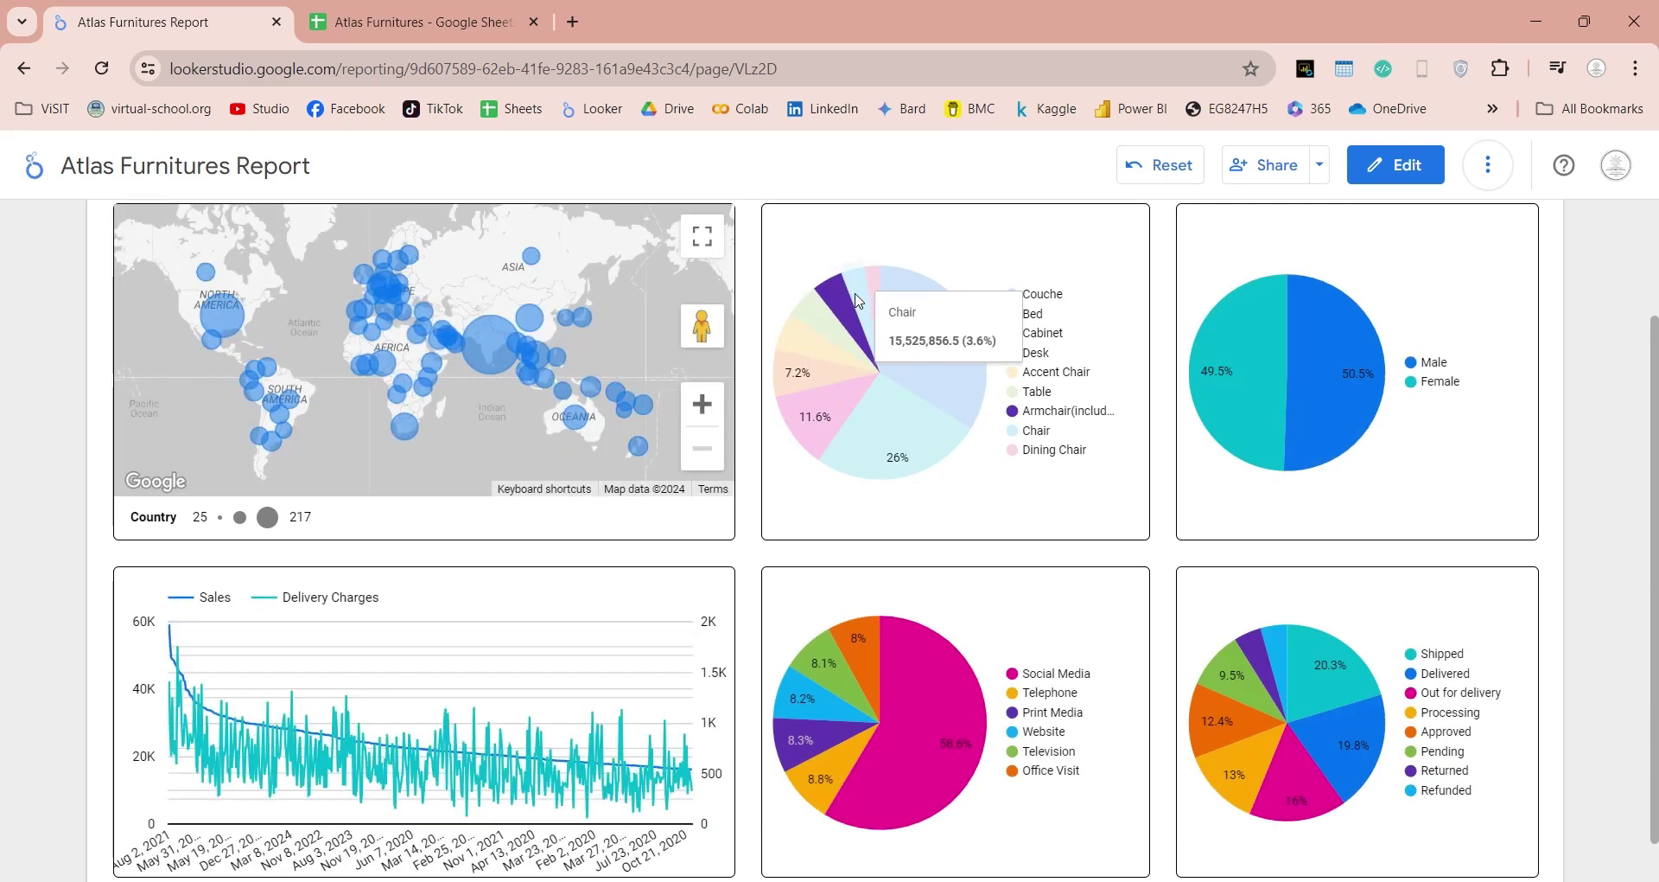
click(878, 290)
click(903, 290)
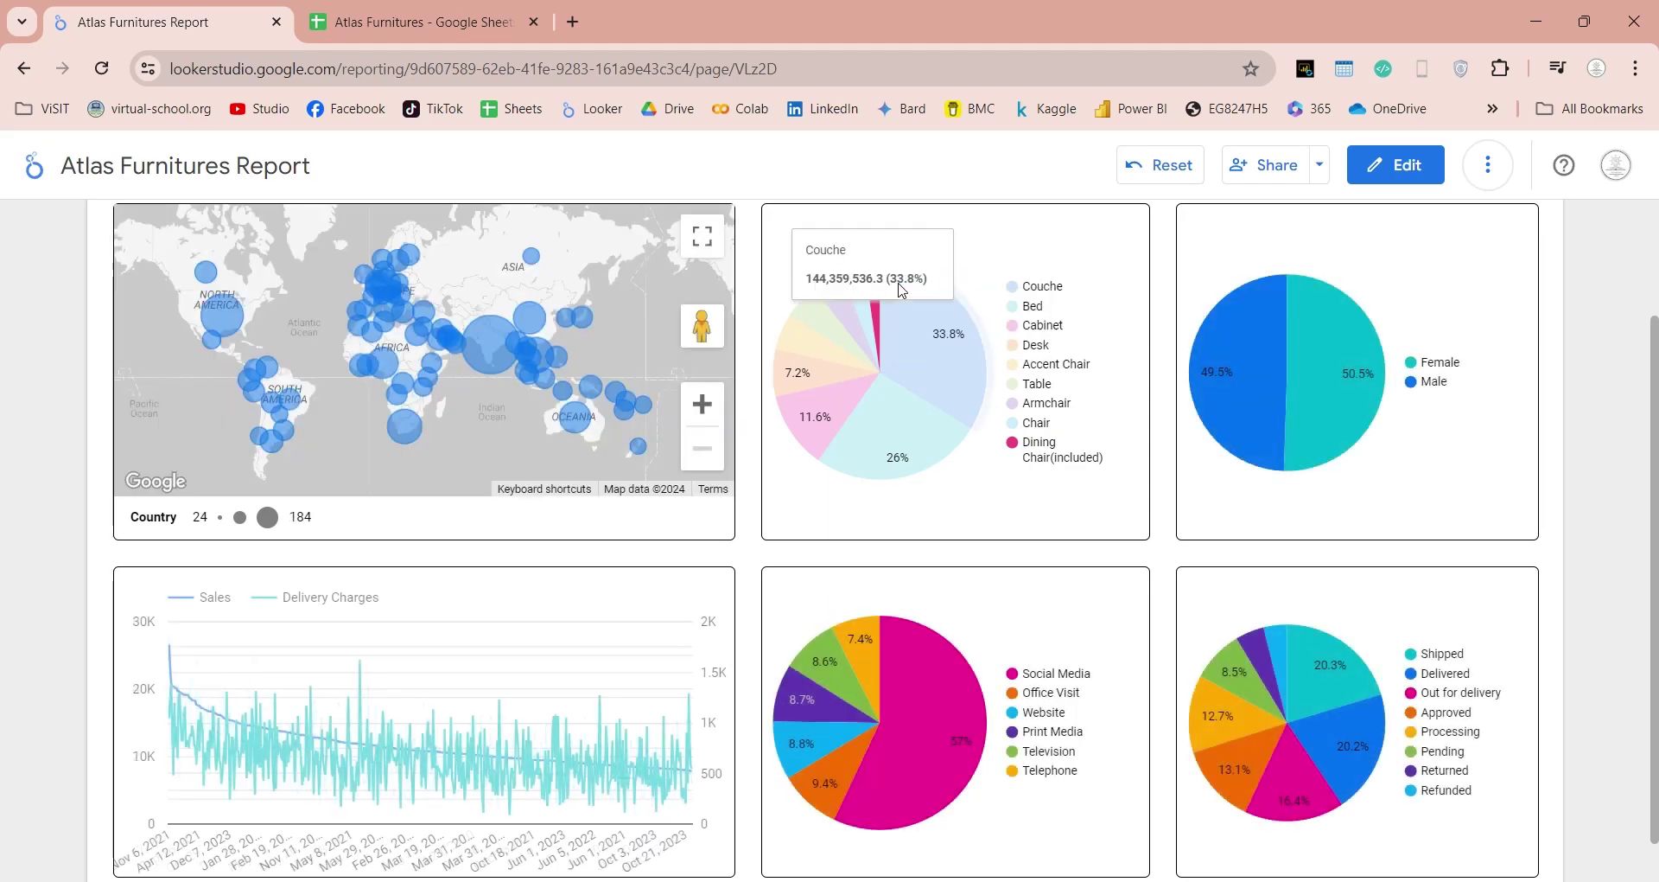
click(904, 304)
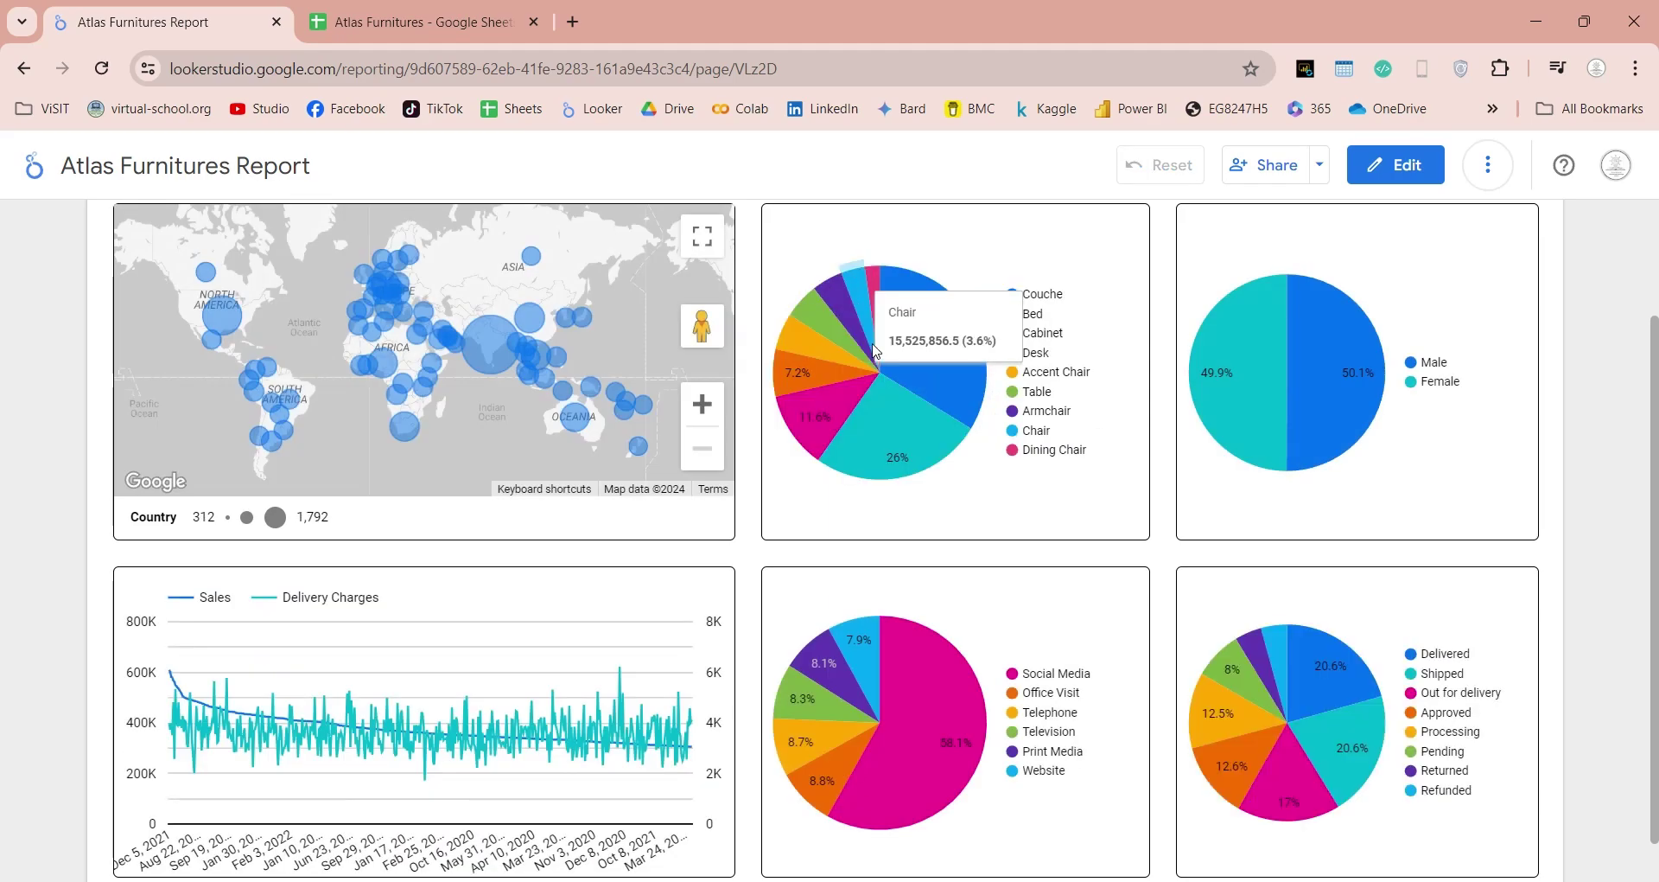
Test cross-filtering by country bubbles on the map, including Russia and Finland, clearing each filter.
click(492, 350)
click(493, 350)
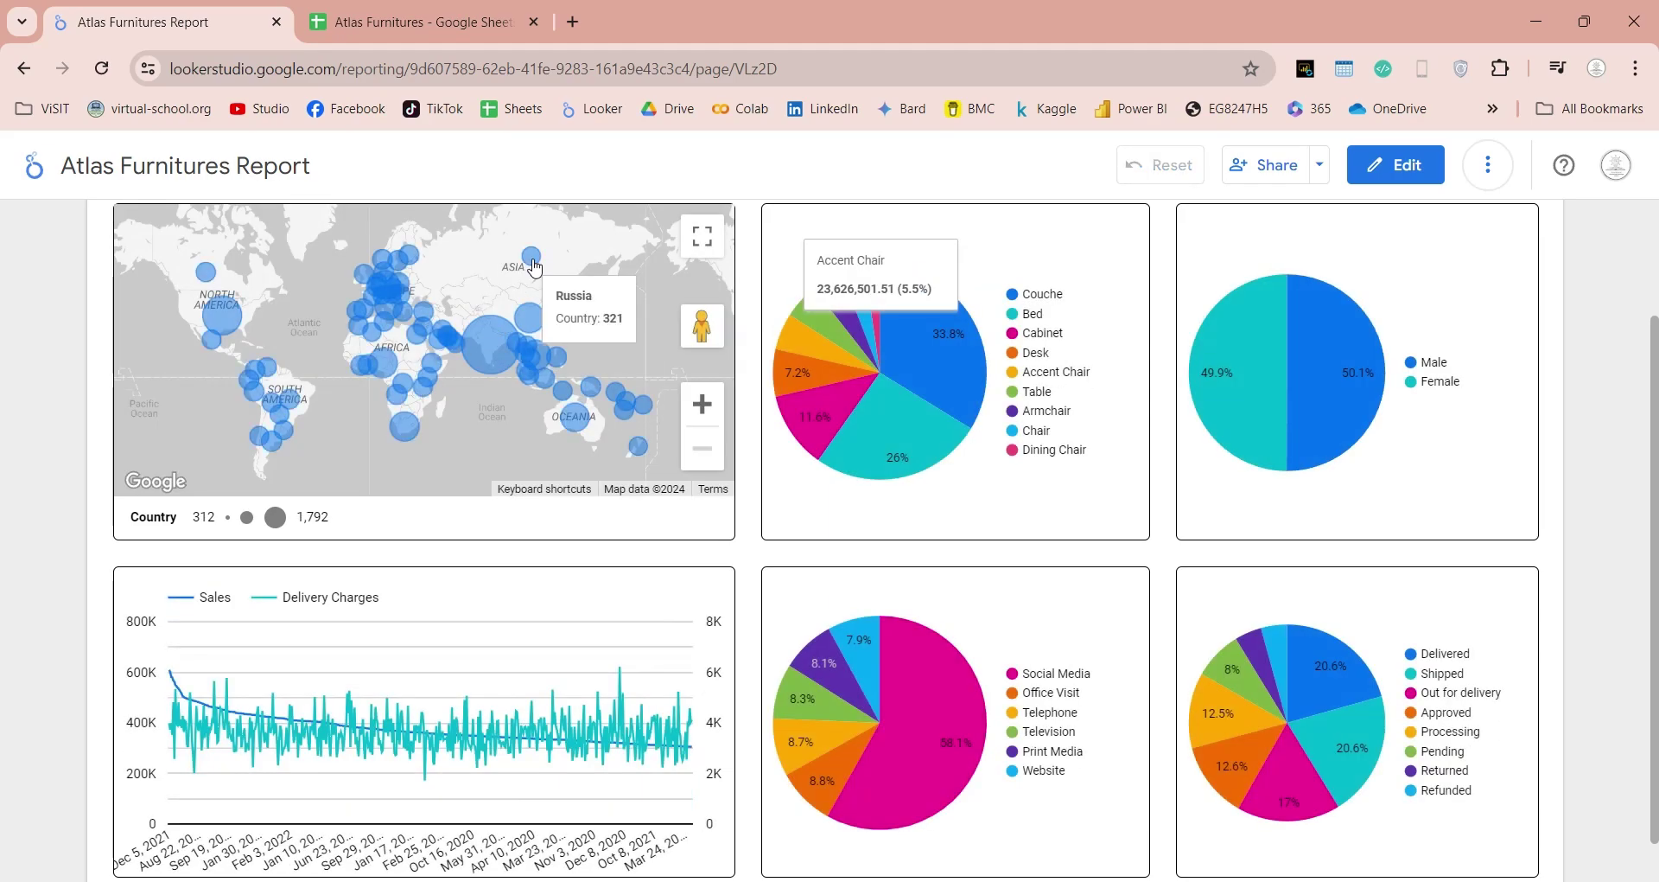
click(533, 257)
click(532, 257)
click(410, 256)
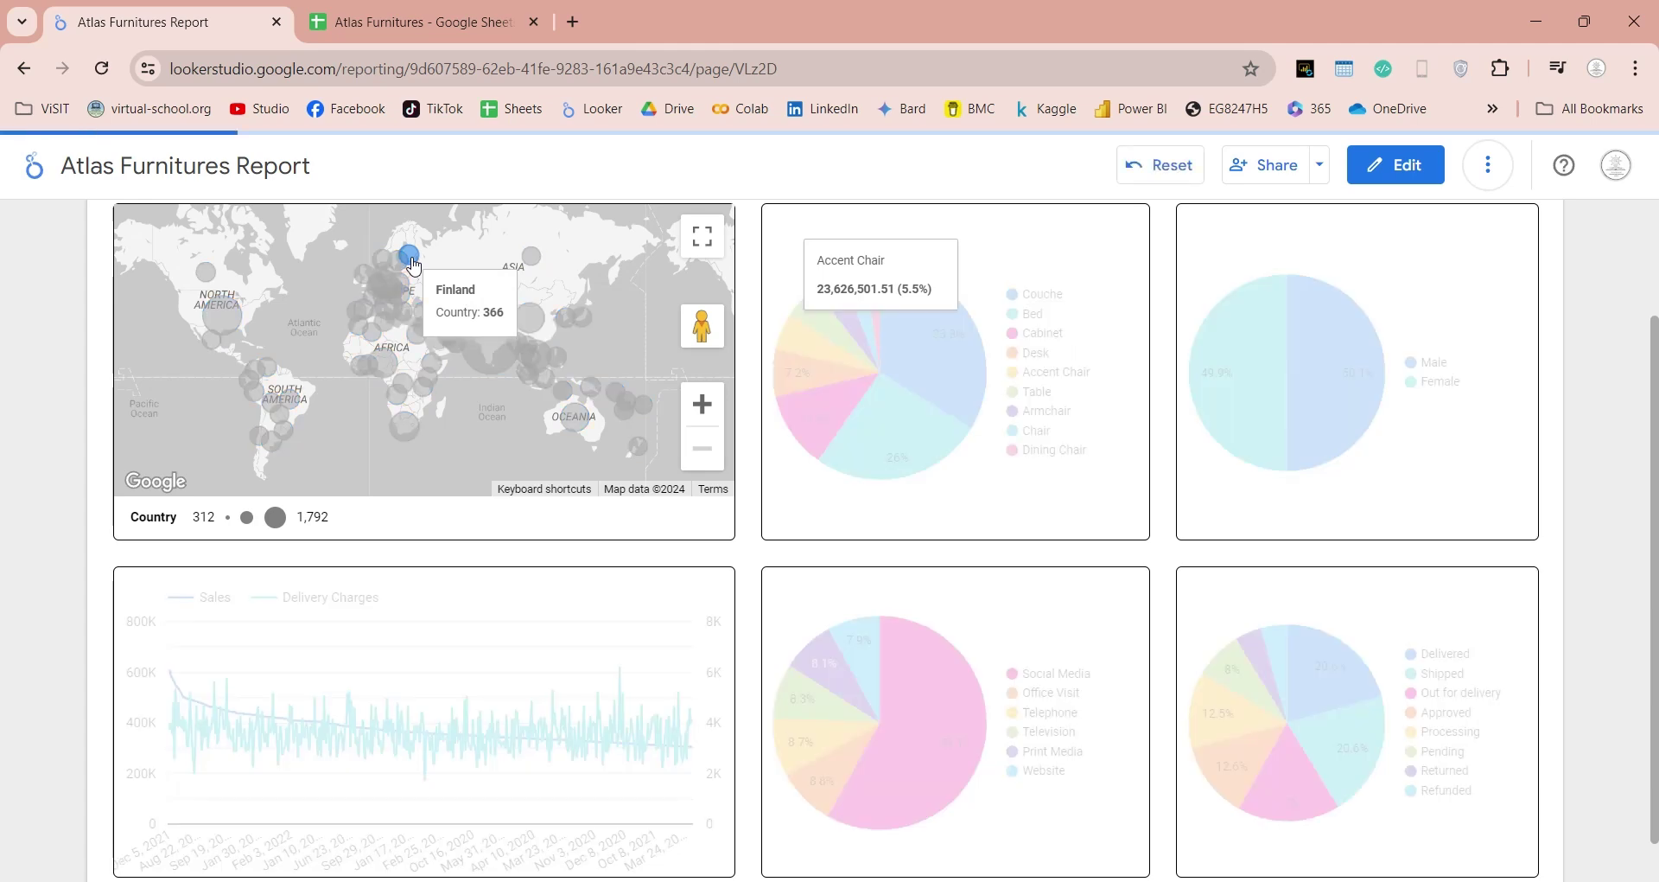
click(412, 262)
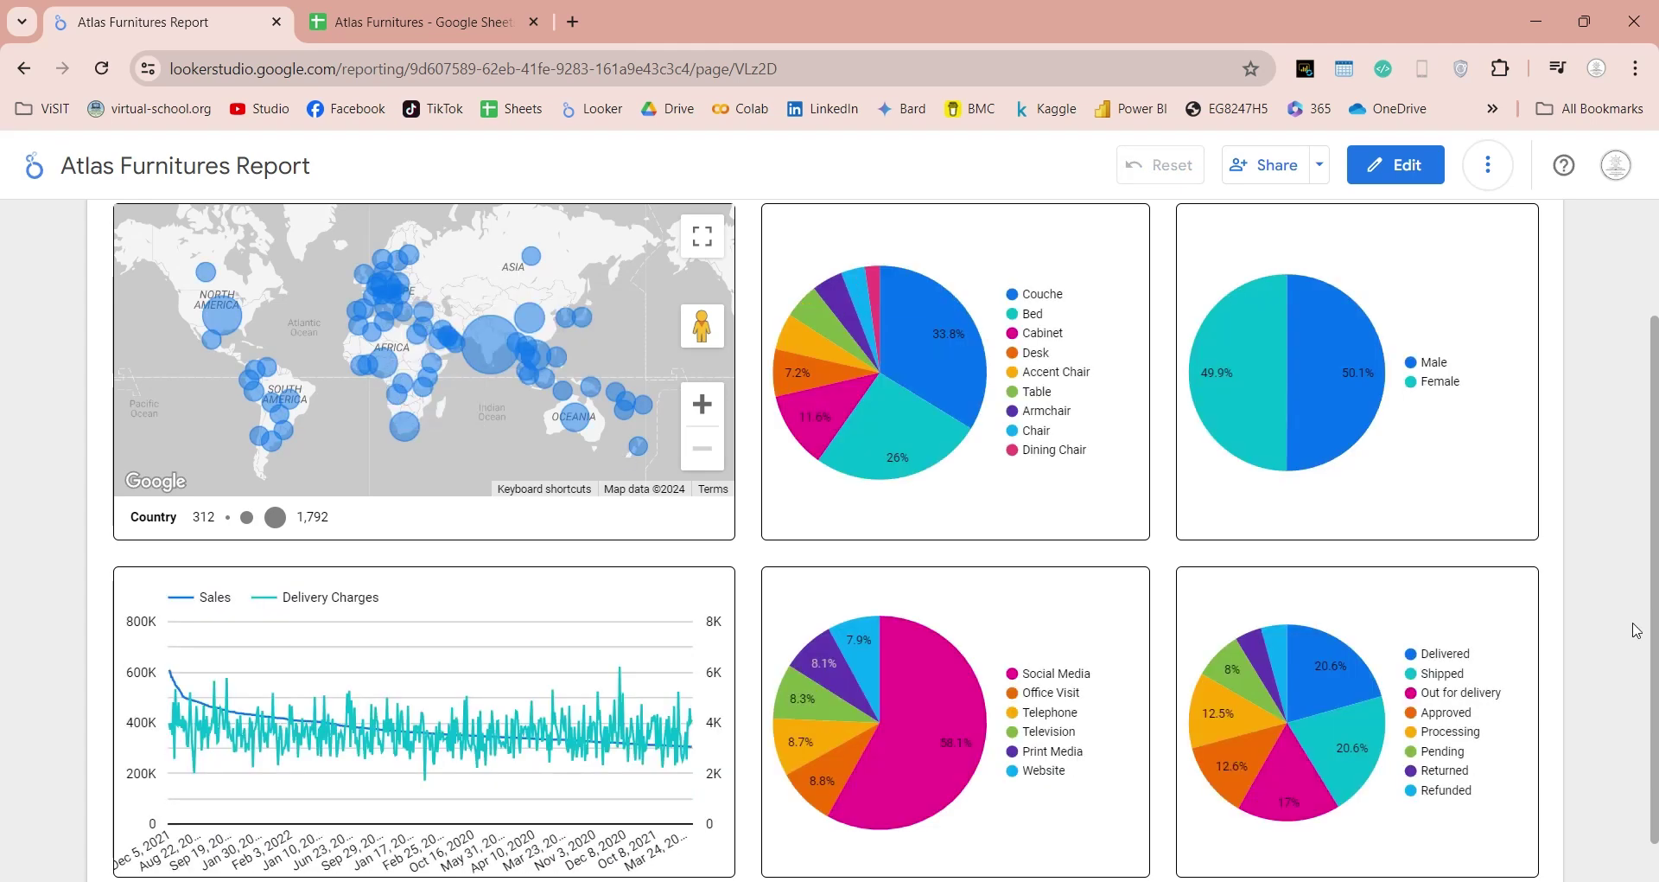